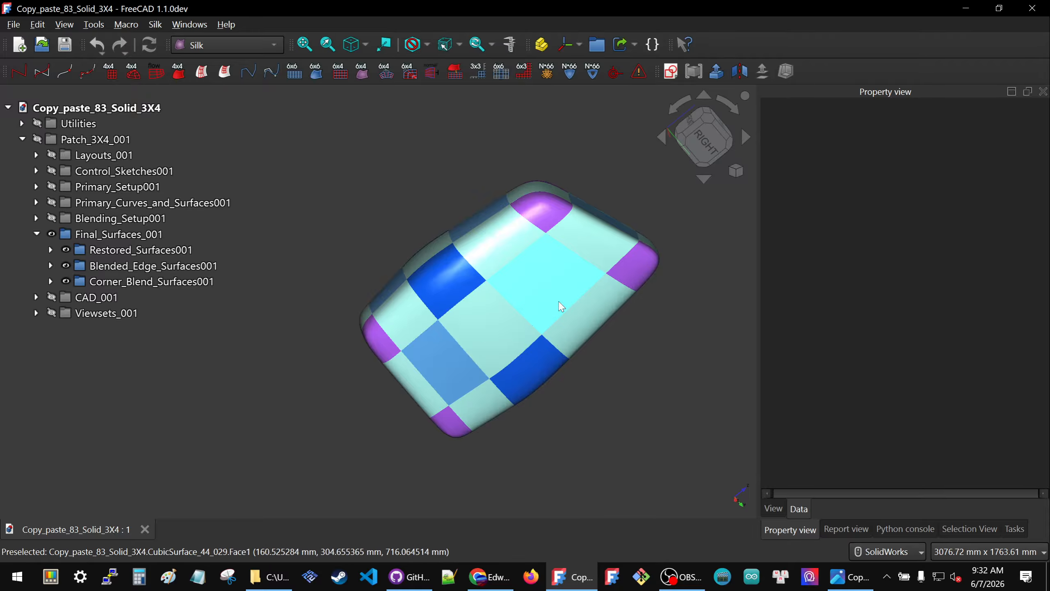
# - Examine the checkered patch solid from several angles and look through the contents of the Utilities group
pyautogui.moveTo(494, 304); pyautogui.dragTo(491, 275, button='middle')
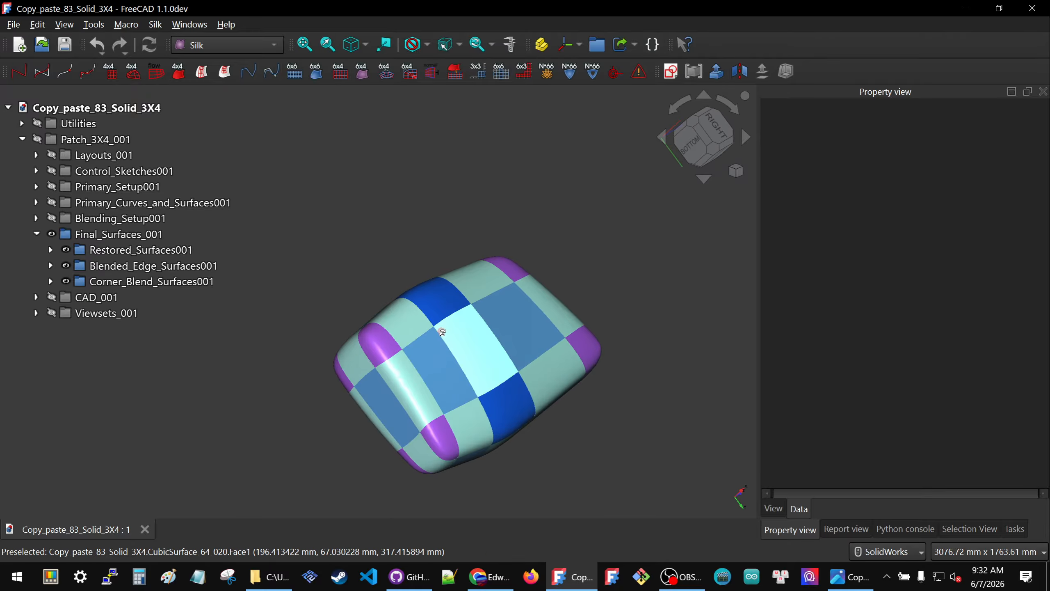
pyautogui.moveTo(426, 397); pyautogui.dragTo(492, 361, button='middle')
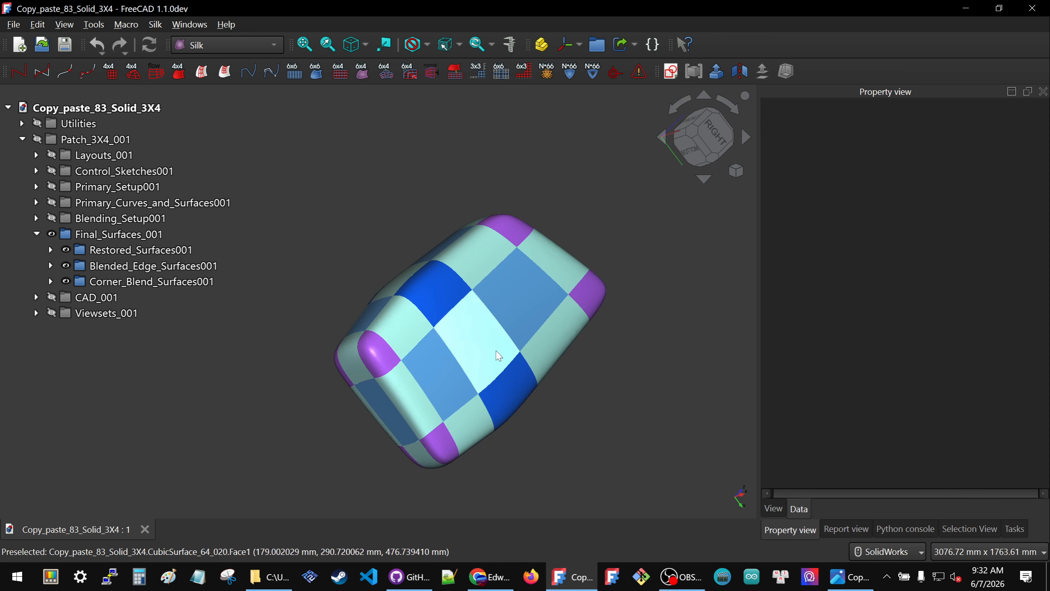
pyautogui.scroll(2, 510, 318)
pyautogui.moveTo(509, 316); pyautogui.dragTo(455, 340, button='middle')
pyautogui.scroll(-4, 471, 350)
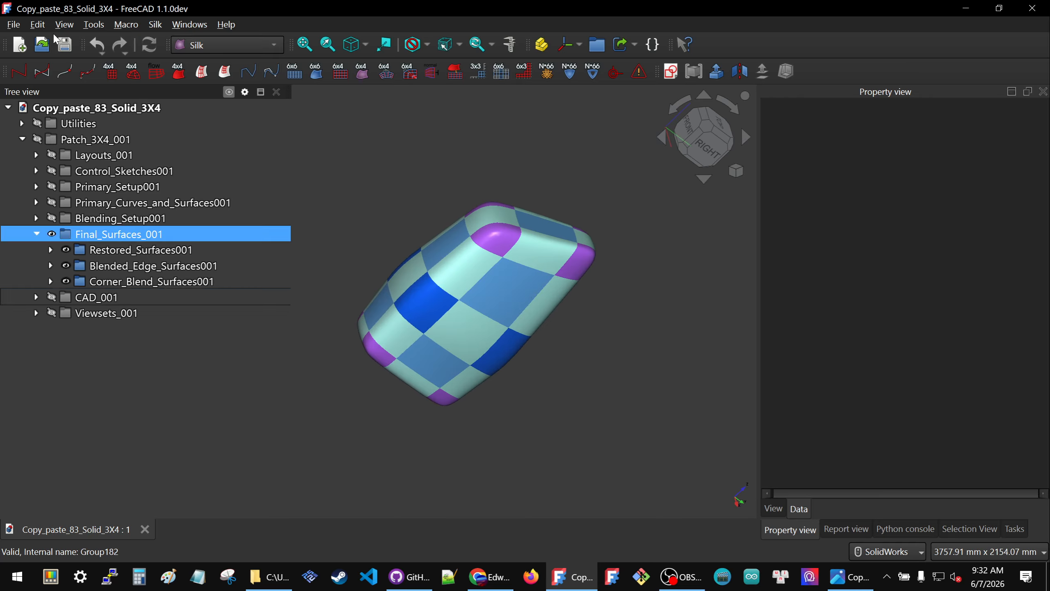
pyautogui.click(22, 123)
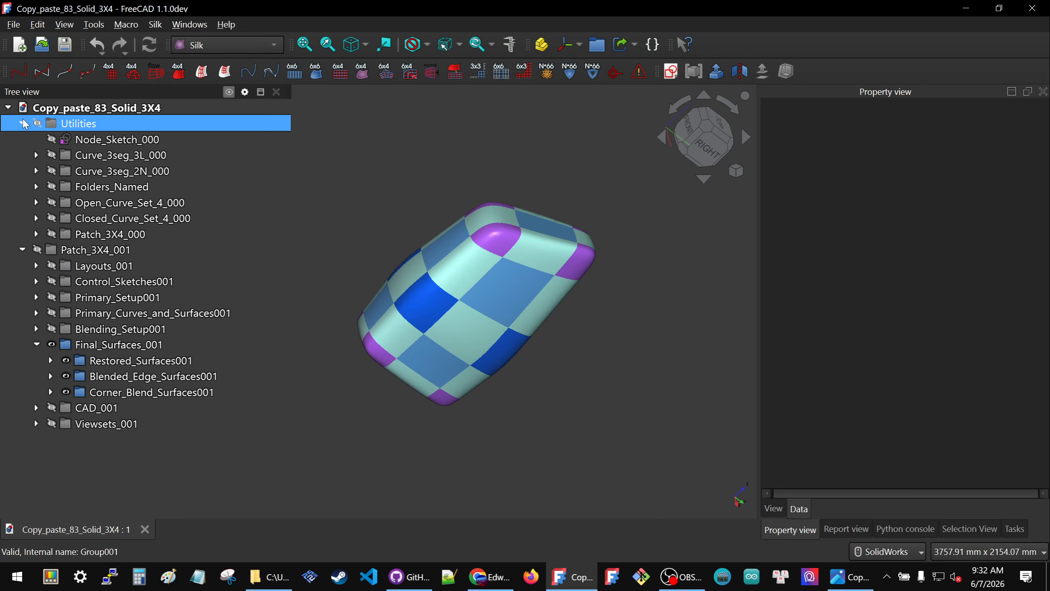
pyautogui.click(23, 124)
pyautogui.click(84, 286)
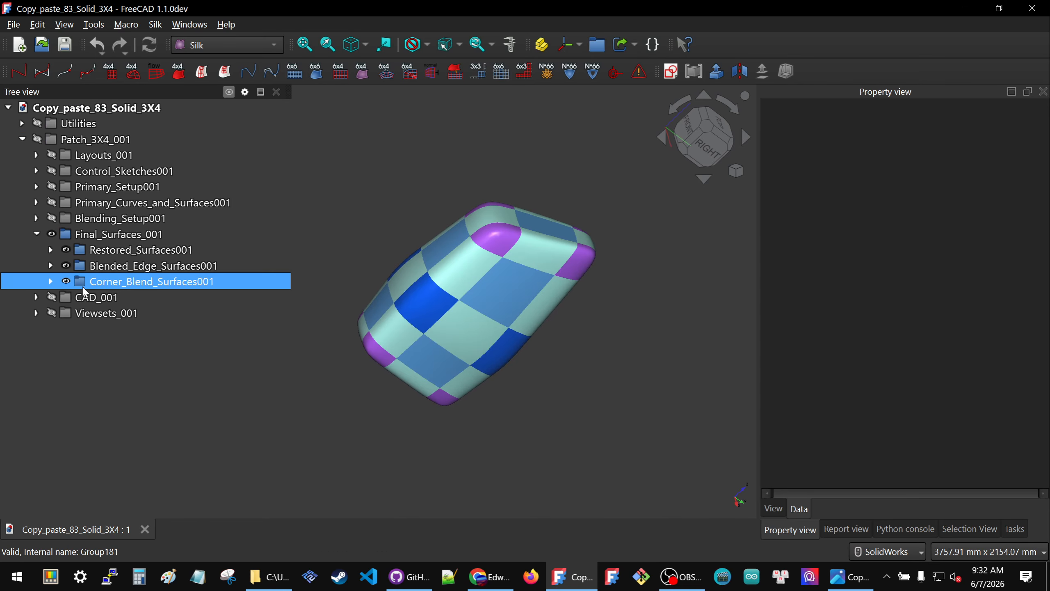
pyautogui.click(29, 301)
# - Expand the Corner_Blend_Surfaces001, Blended_Edge_Surfaces001 and Restored_Surfaces001 groups in the model tree
pyautogui.click(99, 282)
pyautogui.press('Right')
pyautogui.press('Up')
pyautogui.press('Right')
pyautogui.press('Up')
pyautogui.press('Right')
# - Select all surfaces from CubicSurface_44_024 through CubicNStarSurface_NStar66_006, leaving the group folders out of the selection
pyautogui.press('Down')
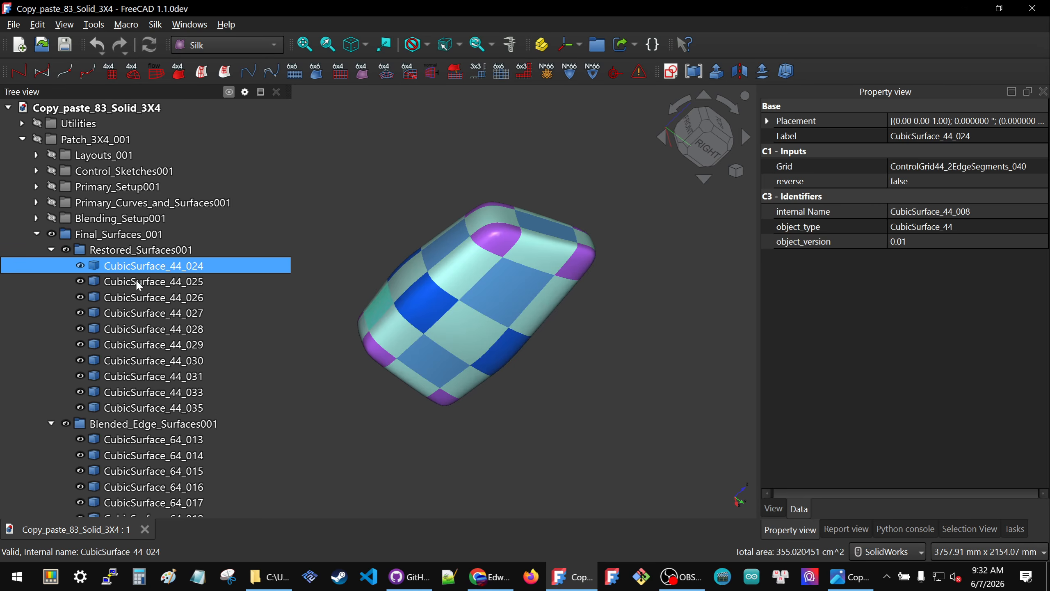
pyautogui.scroll(-10, 148, 308)
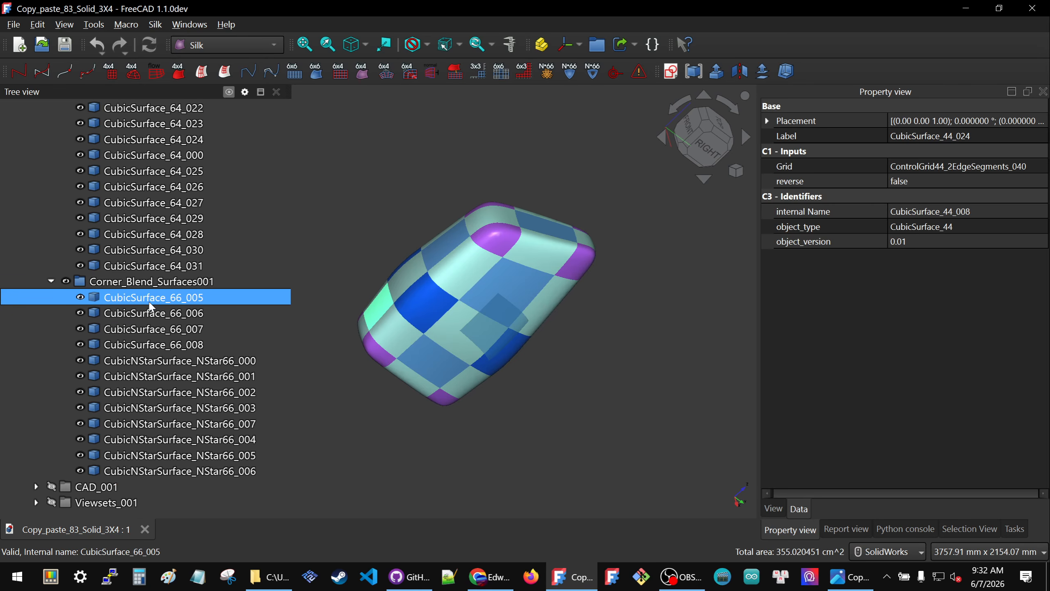
pyautogui.keyDown('shift'); pyautogui.click(153, 470); pyautogui.keyUp('shift')
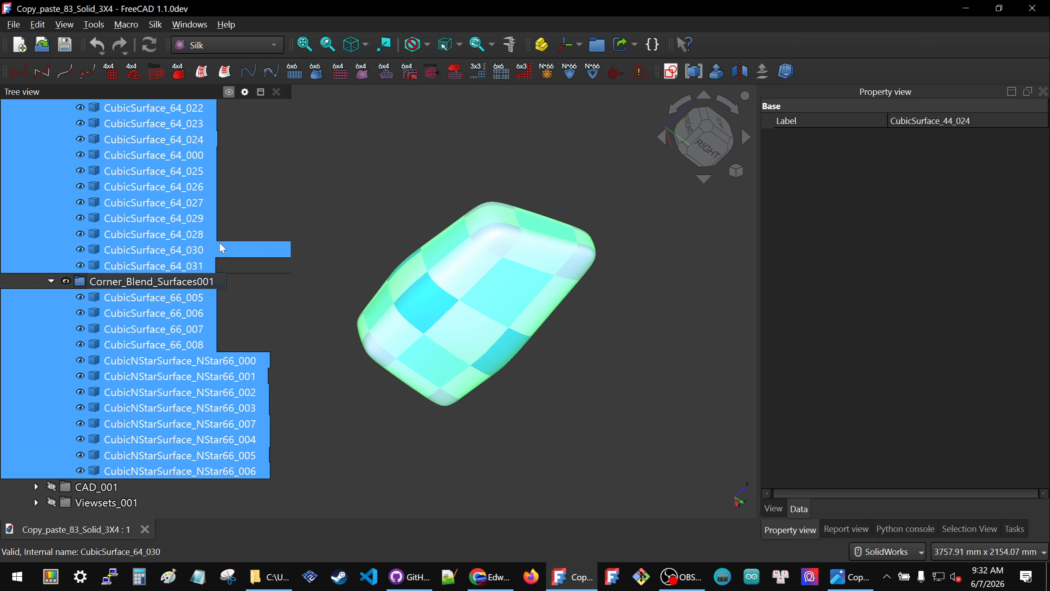
pyautogui.scroll(7, 141, 244)
pyautogui.keyDown('ctrl'); pyautogui.click(149, 287); pyautogui.keyUp('ctrl')
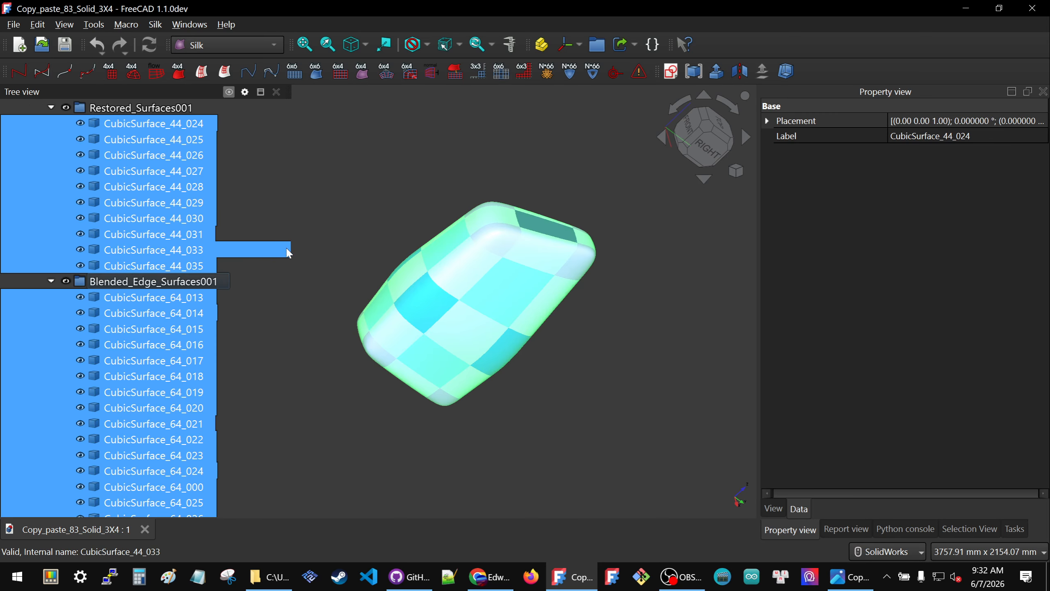
pyautogui.scroll(3, 285, 252)
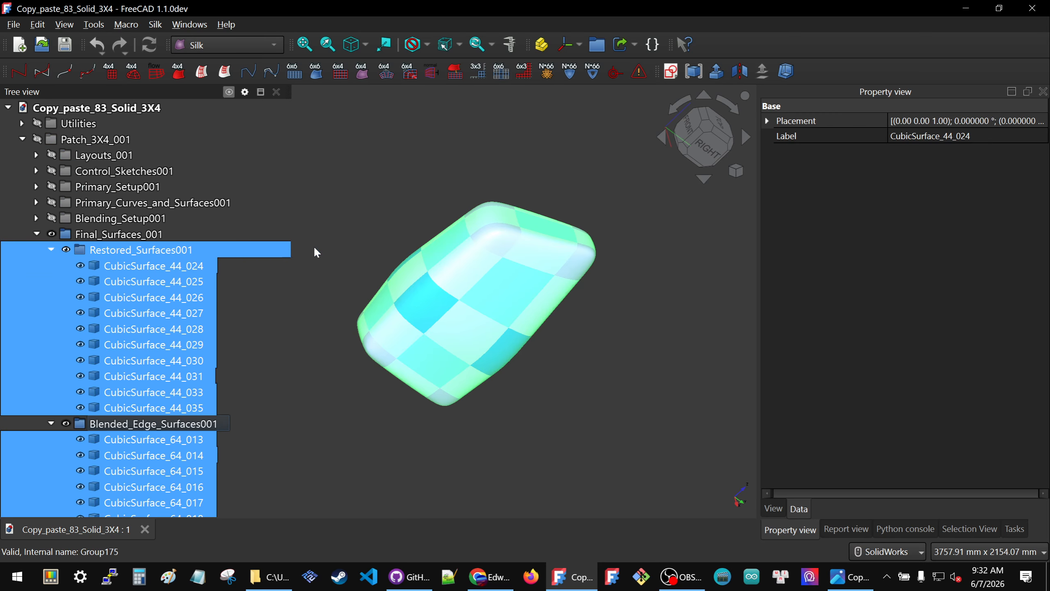
# - Set the Angular Deflection display property of all selected surfaces to 28.5°
pyautogui.click(773, 508)
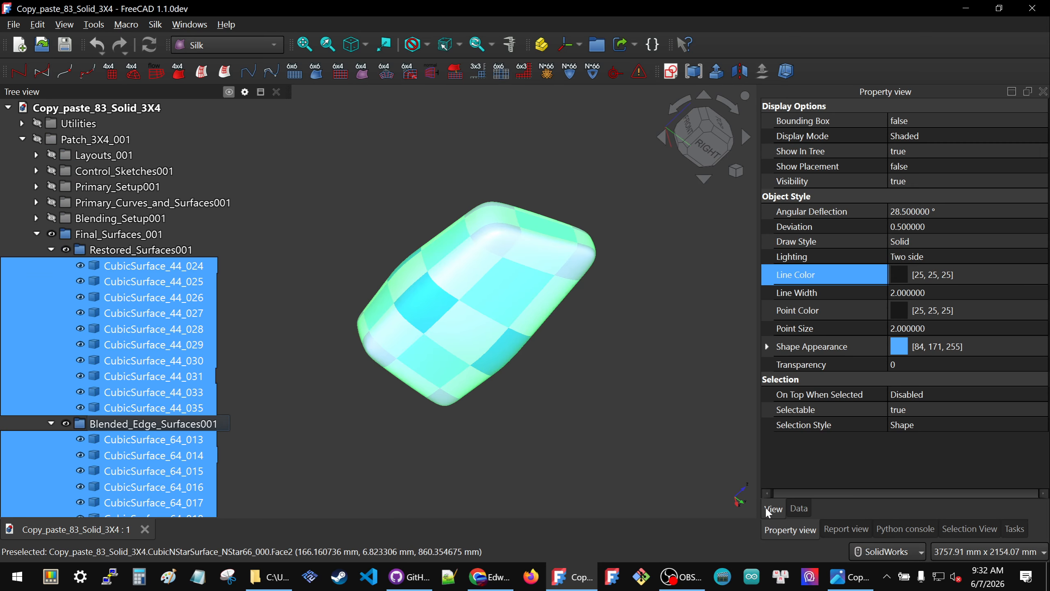
pyautogui.click(944, 214)
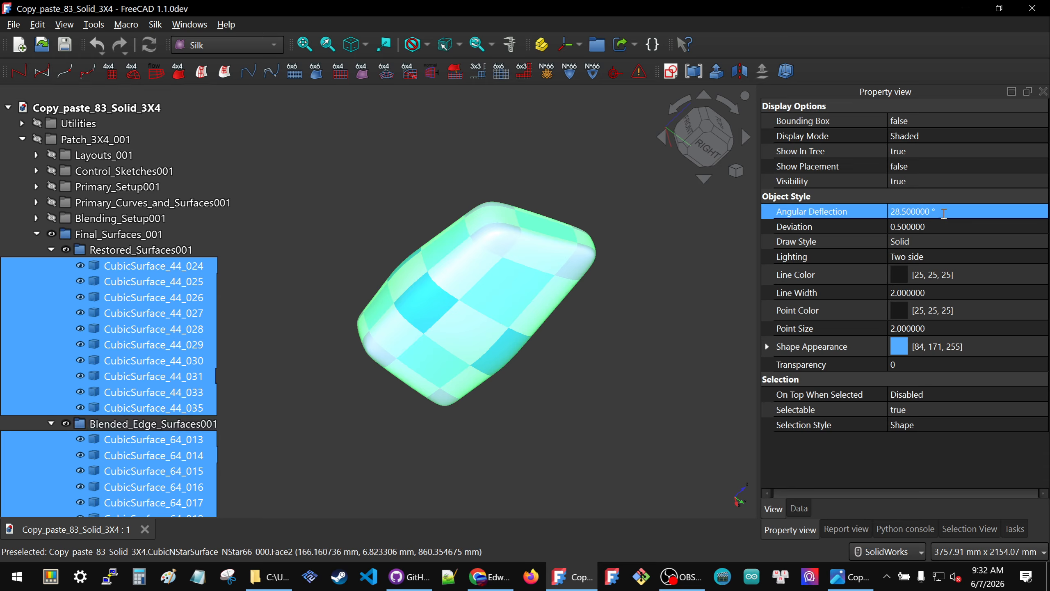
pyautogui.write('2')
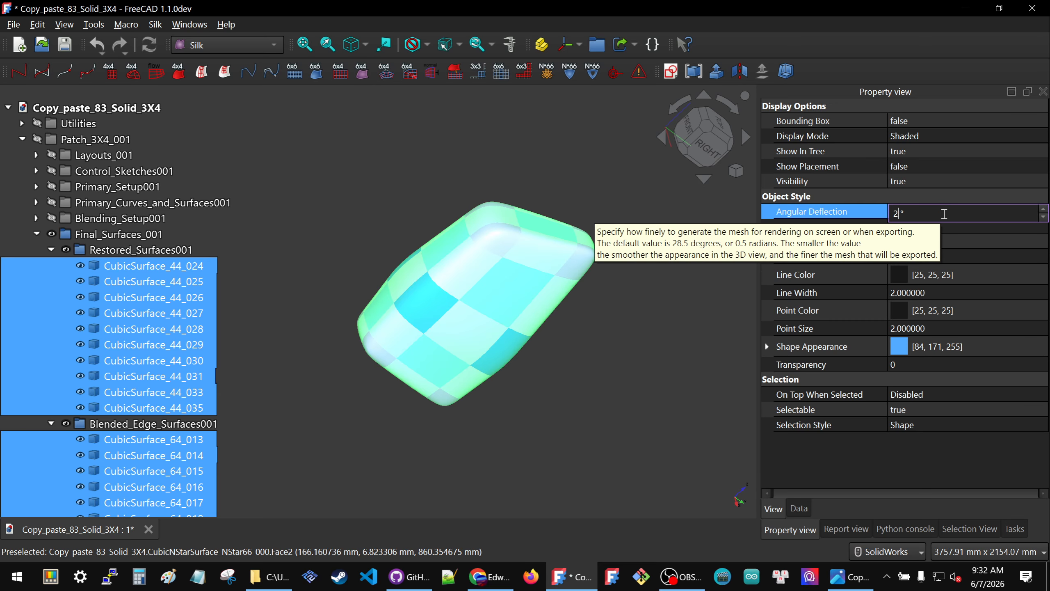
pyautogui.write('8.5')
pyautogui.press('Return')
# - Set the Deviation of the selected surfaces to 0.5, check their Lighting property and clear the selection
pyautogui.click(946, 226)
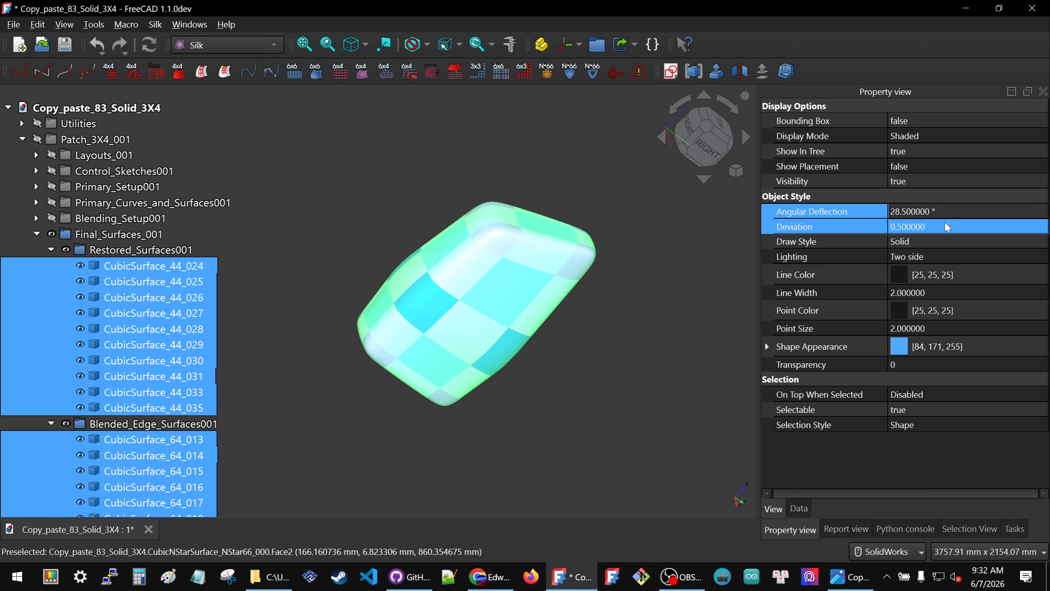
pyautogui.write('.5')
pyautogui.press('Return')
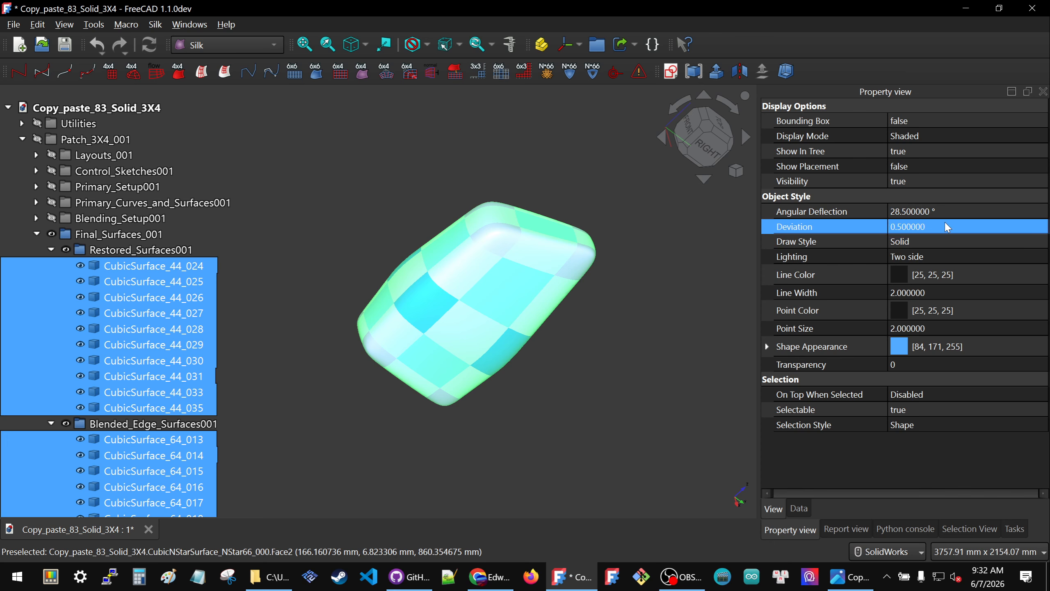
pyautogui.click(908, 260)
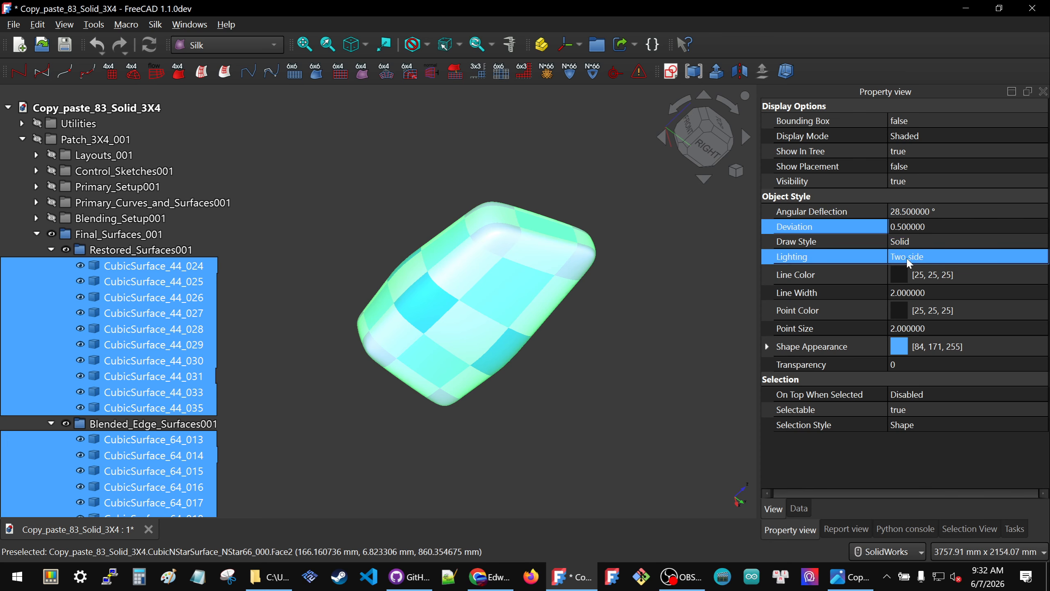
pyautogui.click(591, 322)
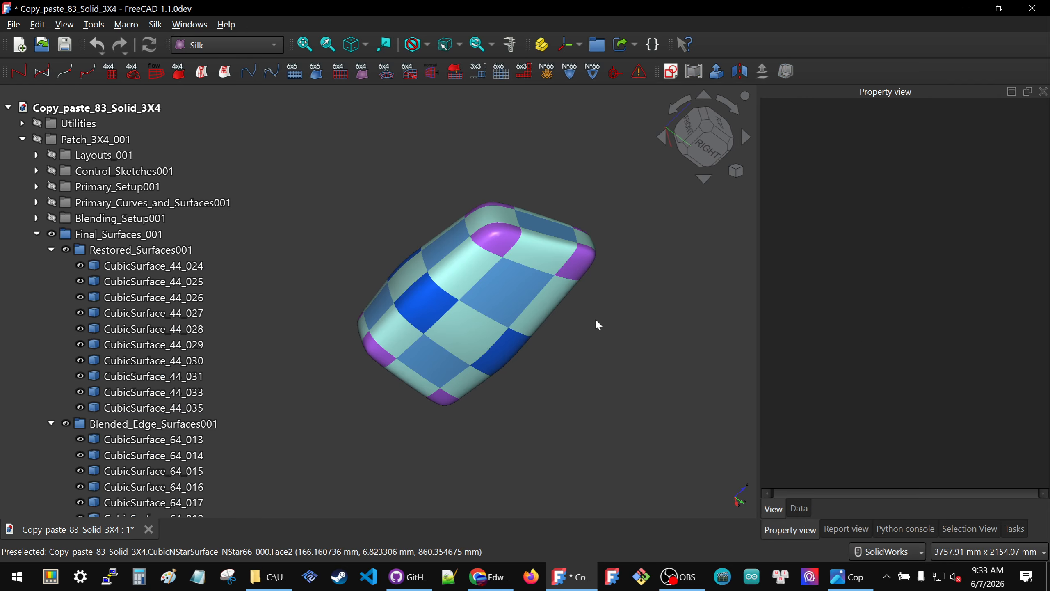
# - Inspect the display properties of several individual surfaces around the upper end of the solid
pyautogui.click(513, 288)
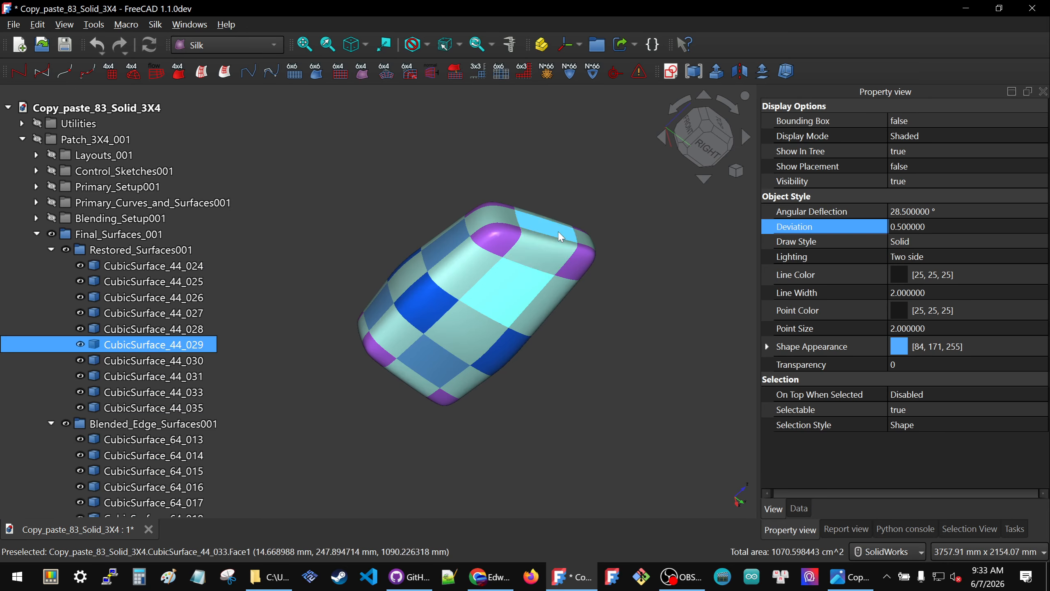
pyautogui.click(543, 227)
pyautogui.click(543, 227)
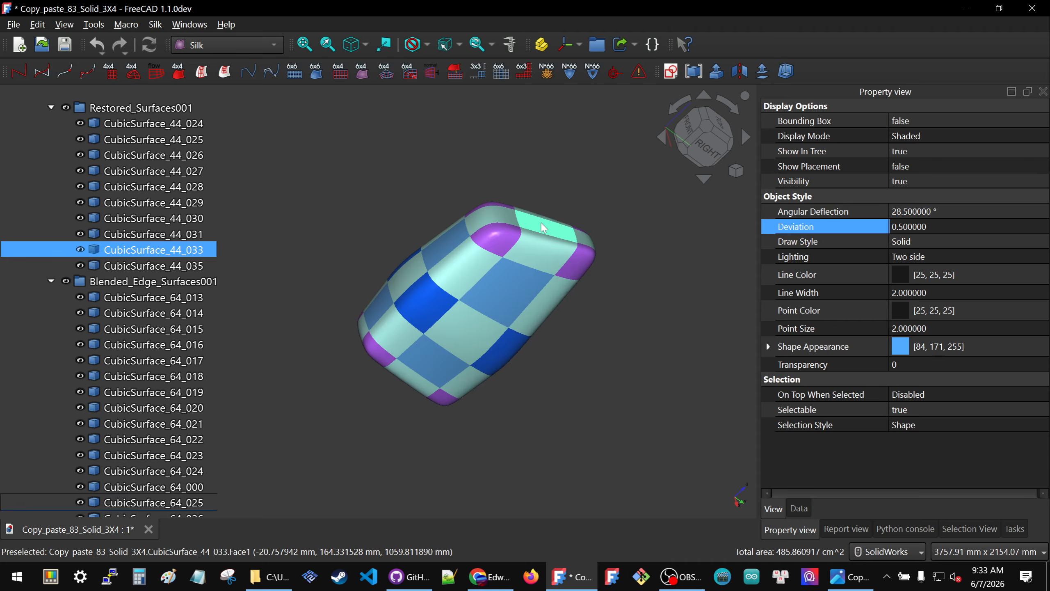
pyautogui.click(493, 235)
pyautogui.click(453, 283)
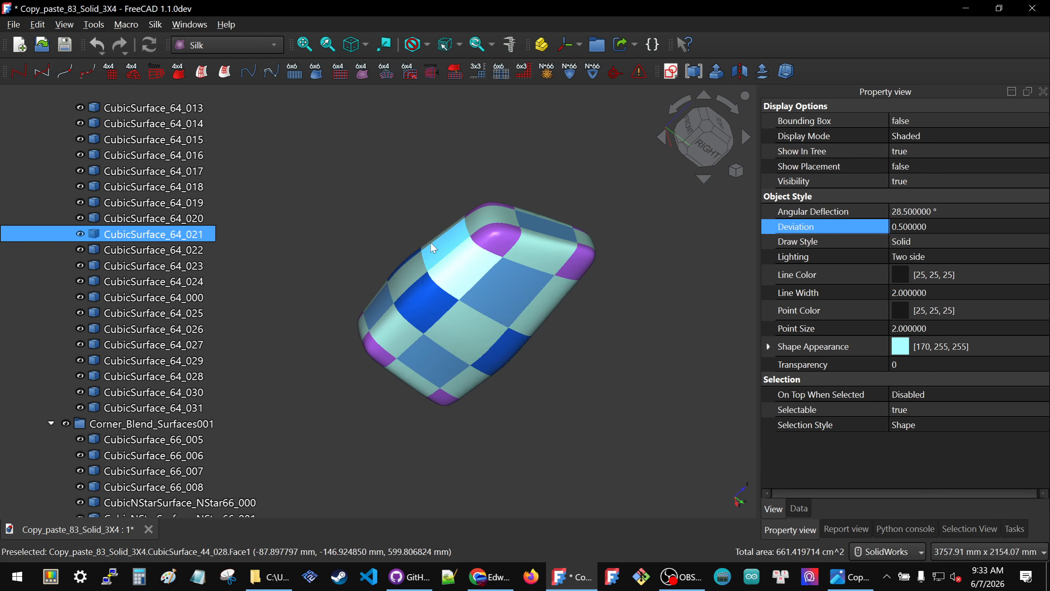
pyautogui.click(454, 283)
pyautogui.click(456, 283)
# - Collapse the Restored, Blended Edge and Corner Blend surface groups in the model tree
pyautogui.scroll(5, 88, 280)
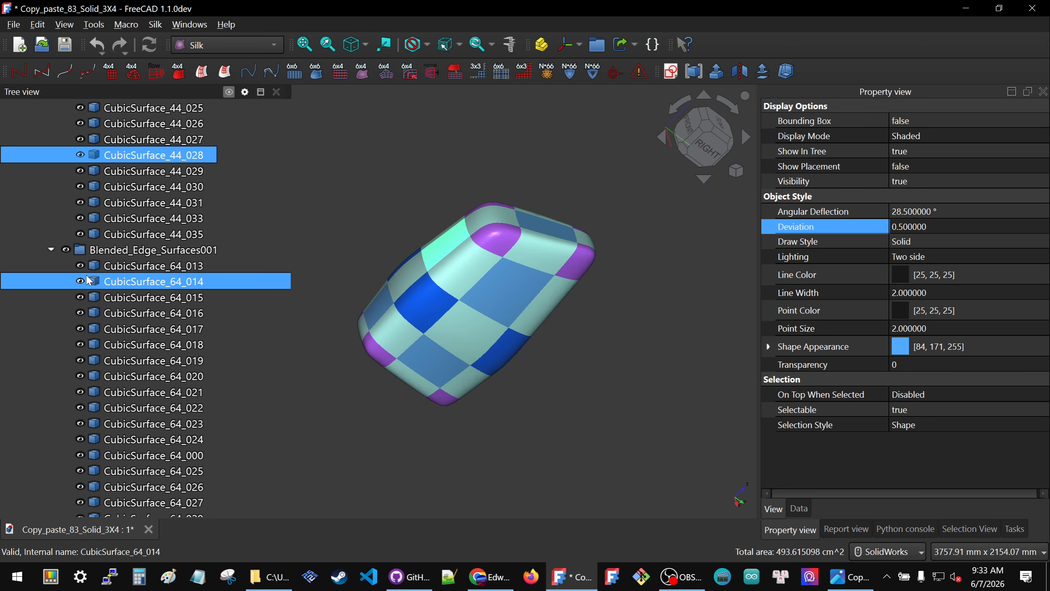
pyautogui.click(51, 250)
pyautogui.click(50, 265)
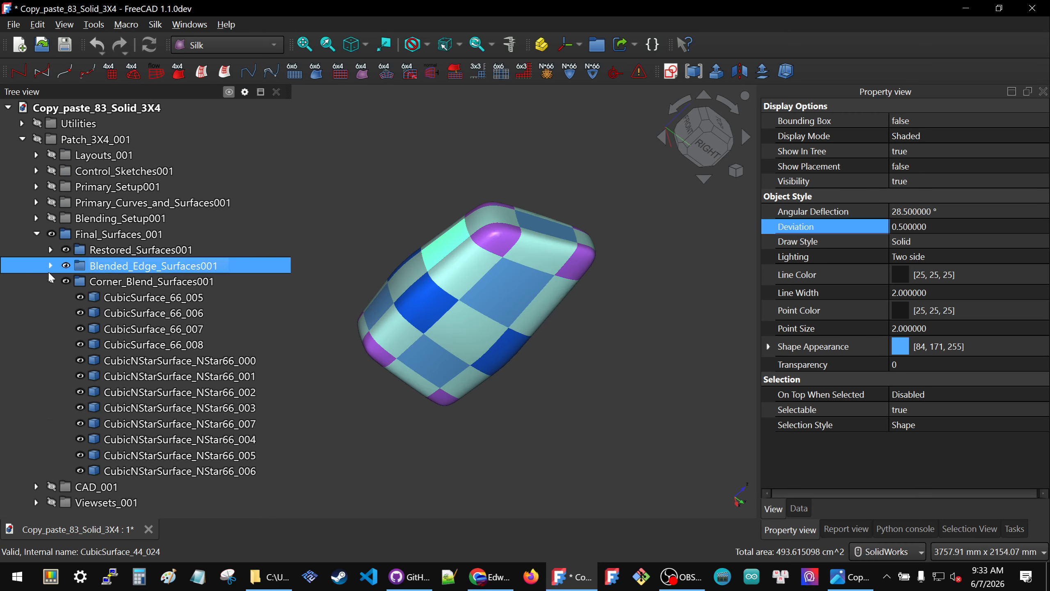
pyautogui.click(70, 282)
pyautogui.click(51, 282)
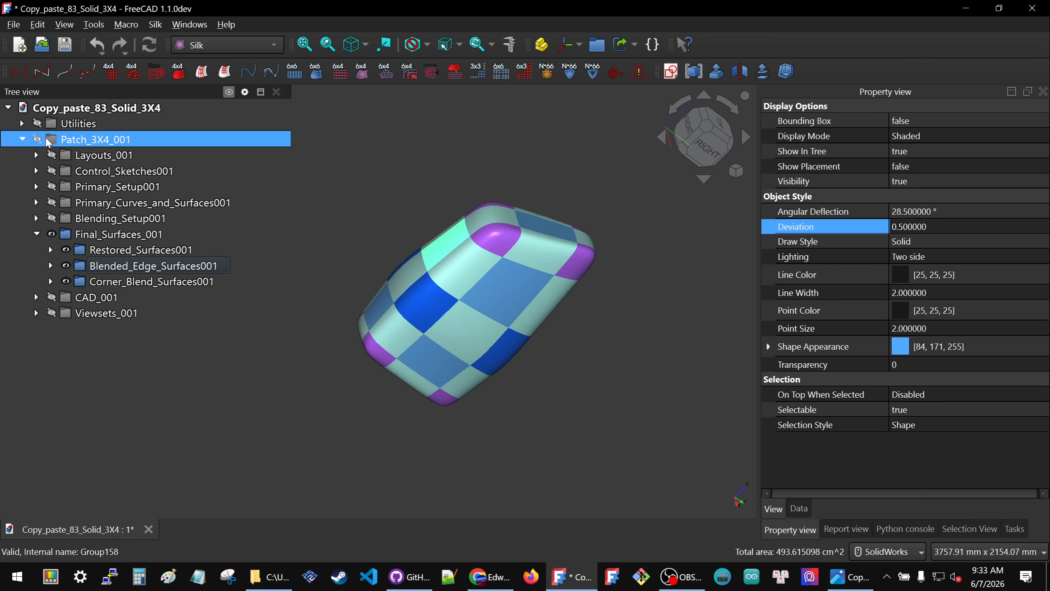
# - Expand Layouts_001 down to its sketches and show the data properties of Closed_Curve_Set_4_Layout_006
pyautogui.click(37, 155)
pyautogui.click(50, 171)
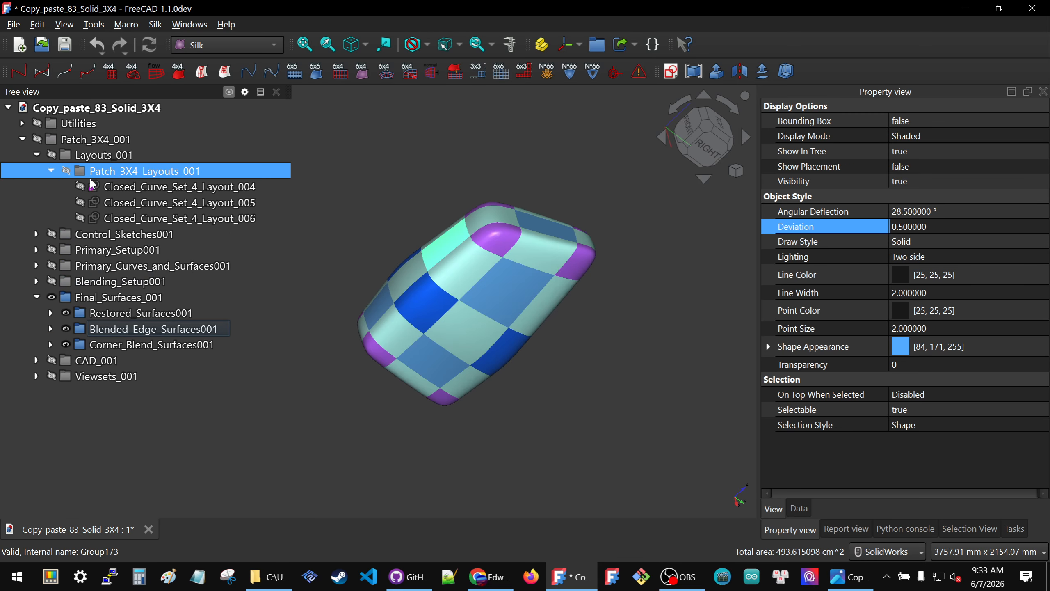
pyautogui.click(103, 217)
pyautogui.click(799, 508)
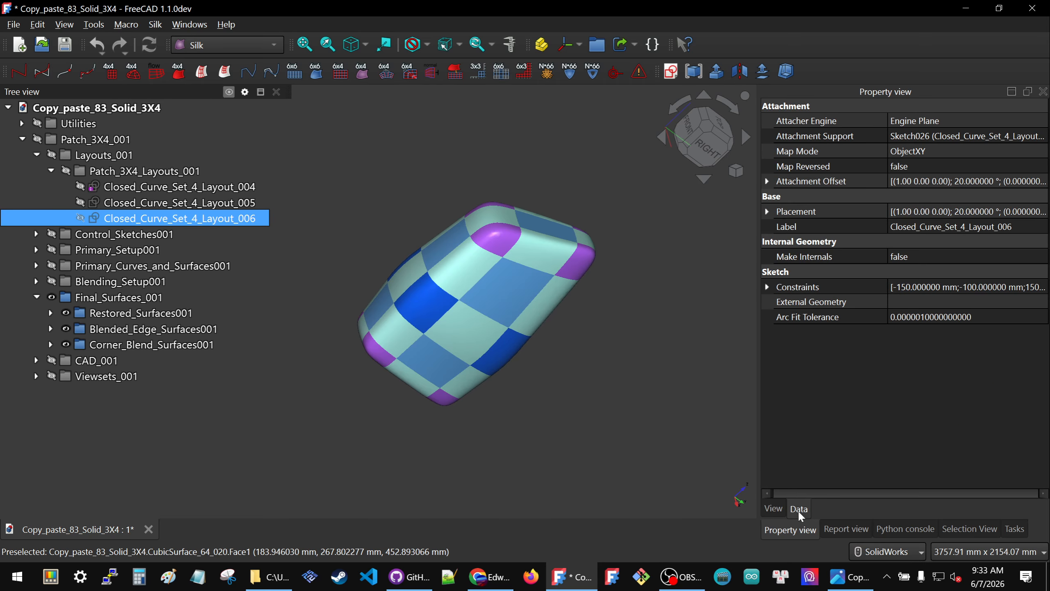
# - Set the z position of the Closed_Curve_Set_4_Layout_006 attachment offset to 1500 mm
pyautogui.scroll(-3, 434, 274)
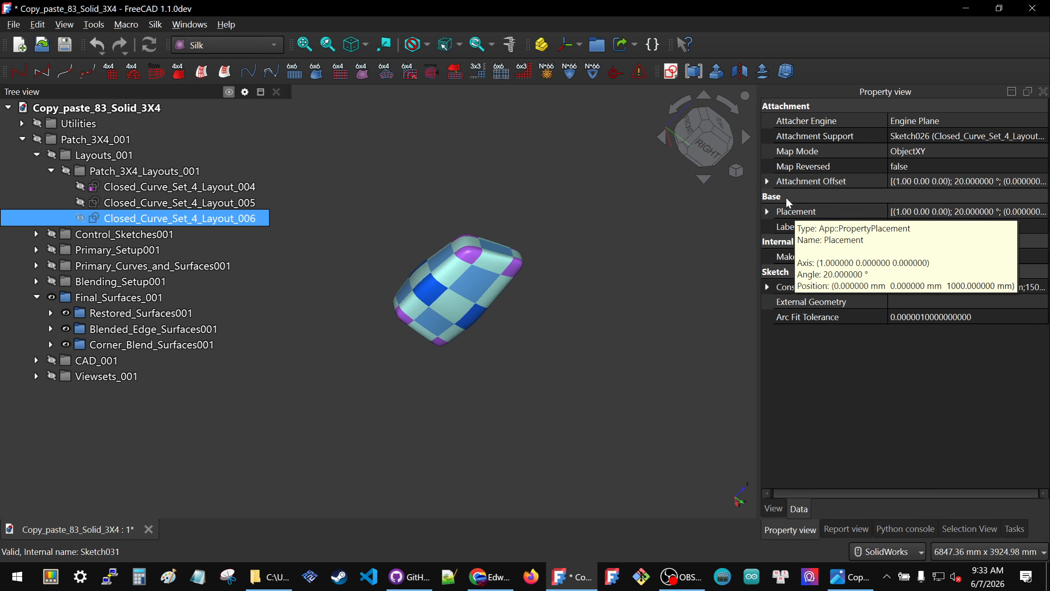
pyautogui.click(767, 182)
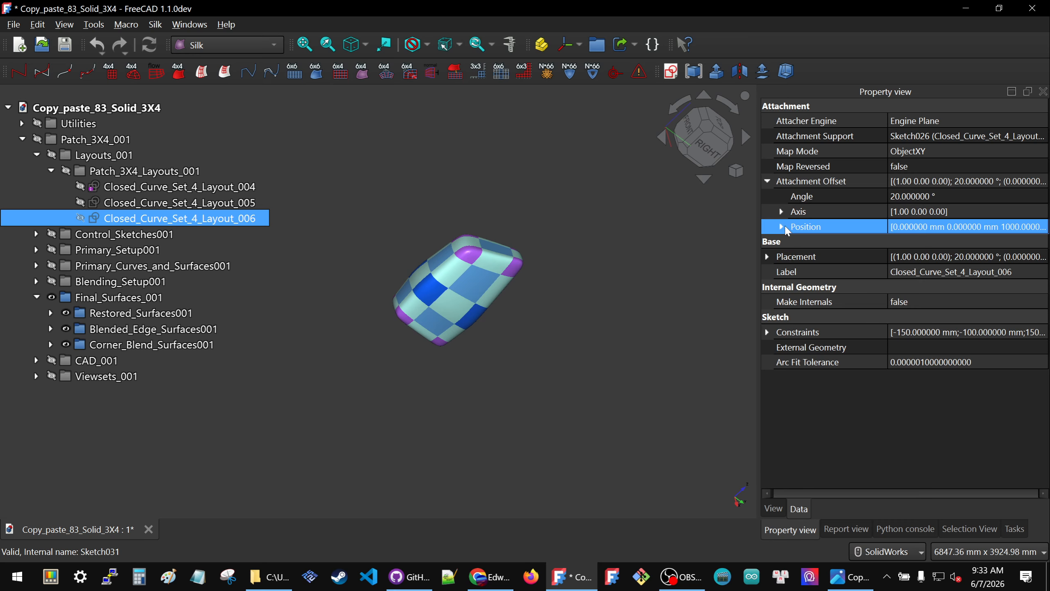
pyautogui.click(782, 226)
pyautogui.click(987, 276)
pyautogui.write('1500')
pyautogui.press('Return')
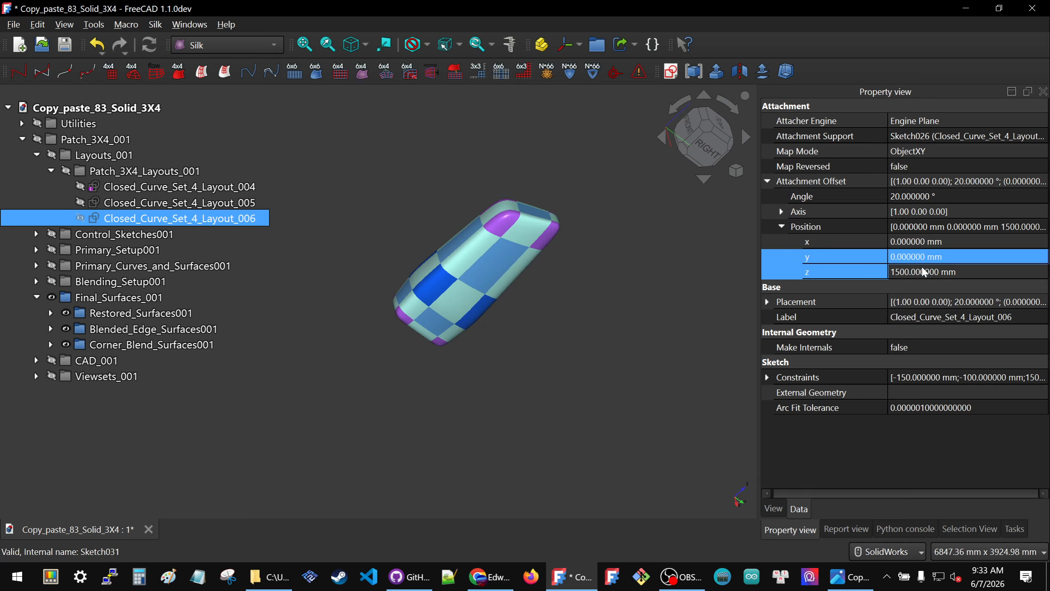
# - Set the layout sketch's attachment offset z position to 1000 mm and clear the selection
pyautogui.click(1008, 274)
pyautogui.write('1')
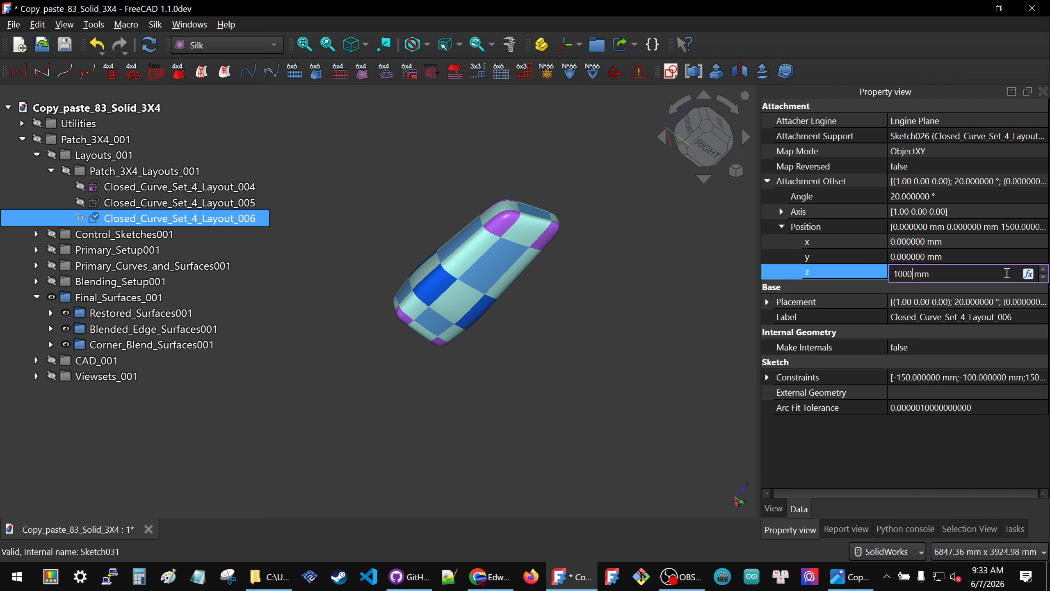
pyautogui.press('Return')
pyautogui.click(609, 347)
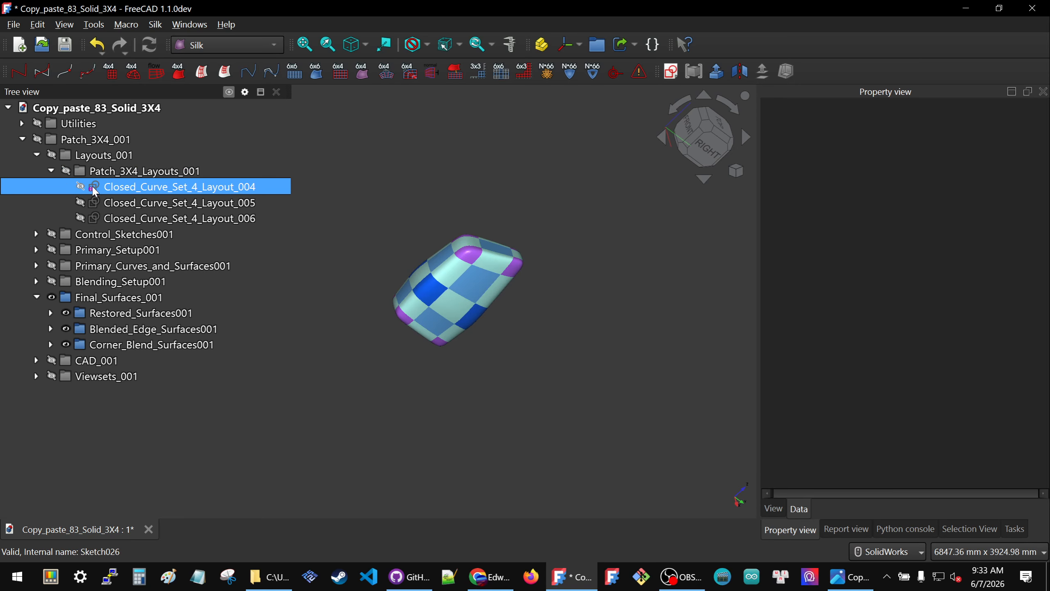
# - Make the Control_Sketches001 group visible and view the model from the top
pyautogui.scroll(3, 468, 274)
pyautogui.moveTo(467, 274); pyautogui.dragTo(435, 225, button='middle')
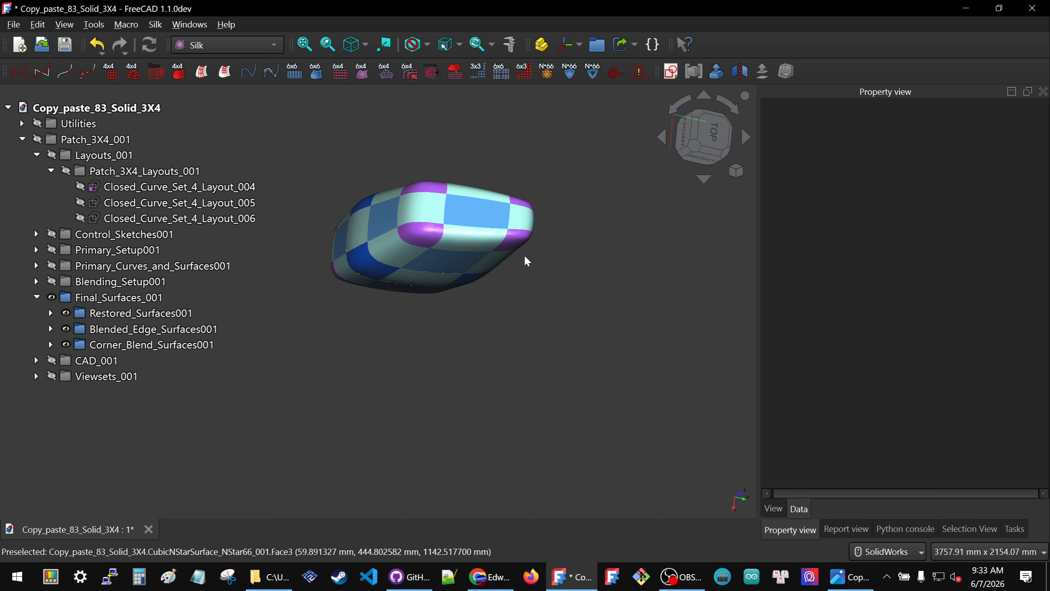
pyautogui.click(120, 240)
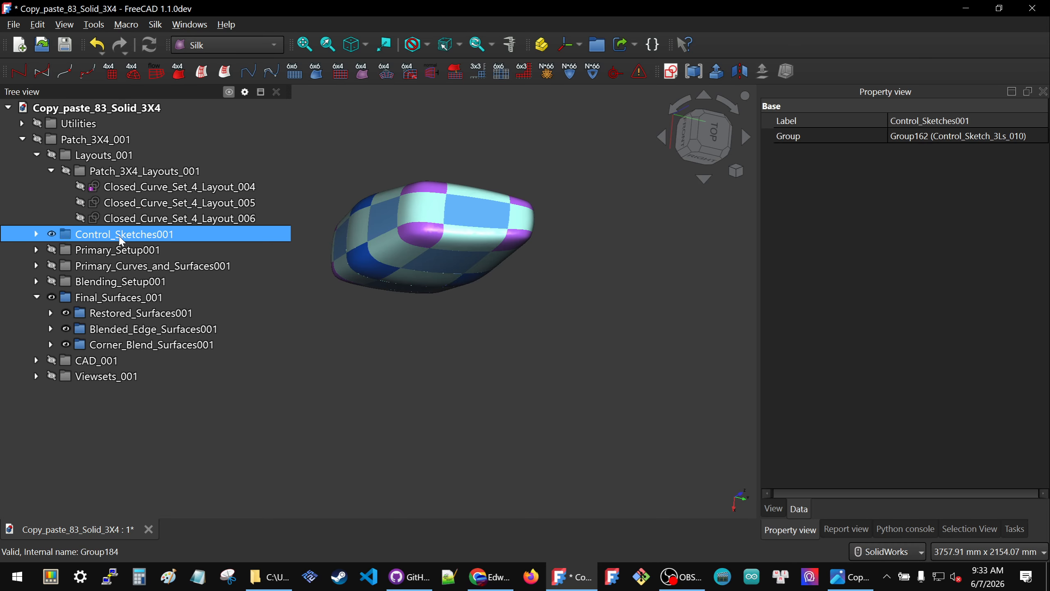
pyautogui.scroll(5, 455, 170)
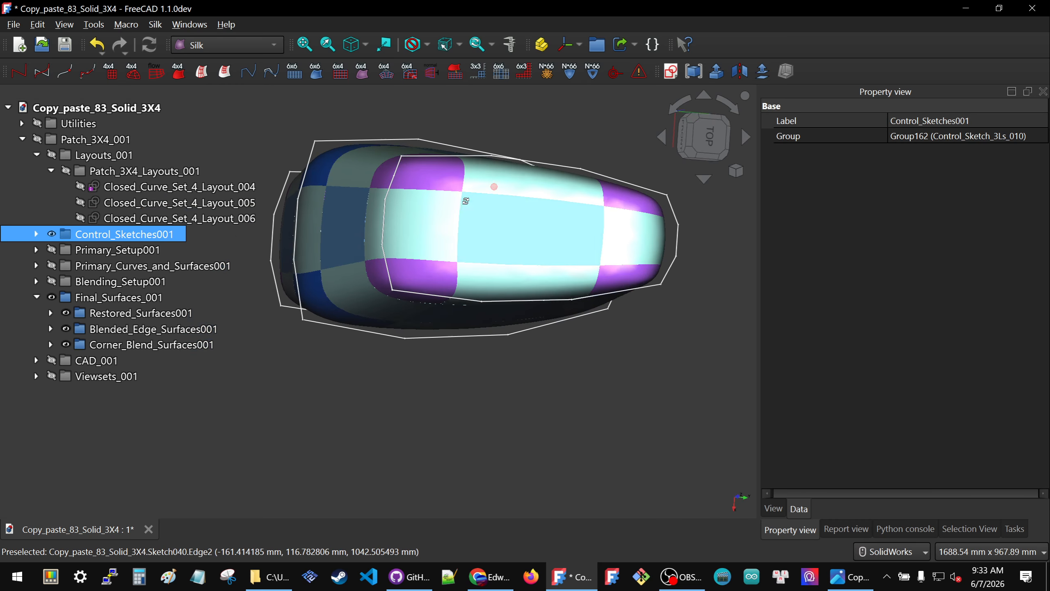
pyautogui.click(702, 128)
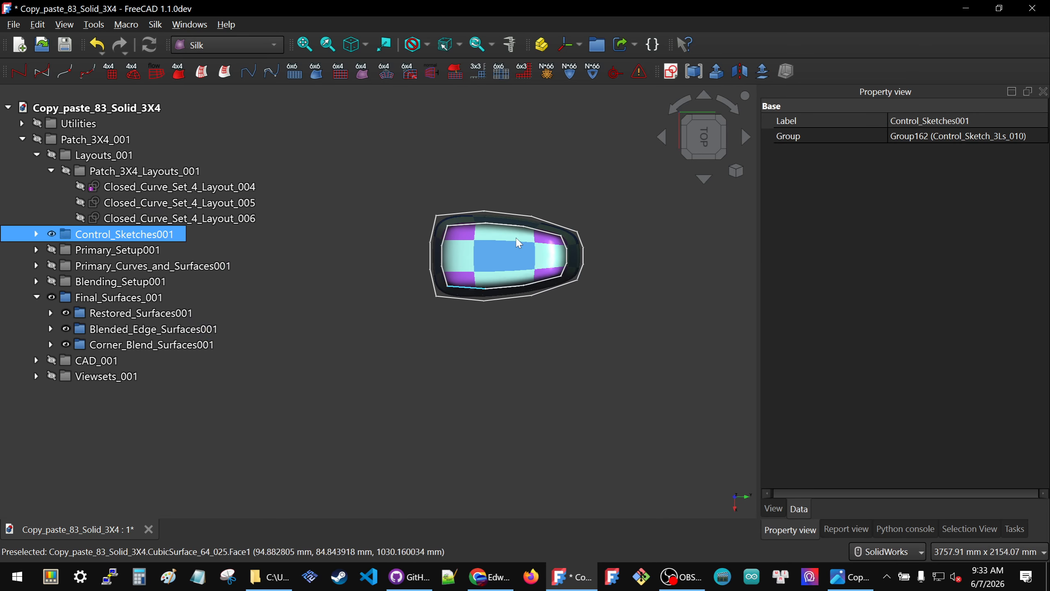
pyautogui.scroll(4, 529, 218)
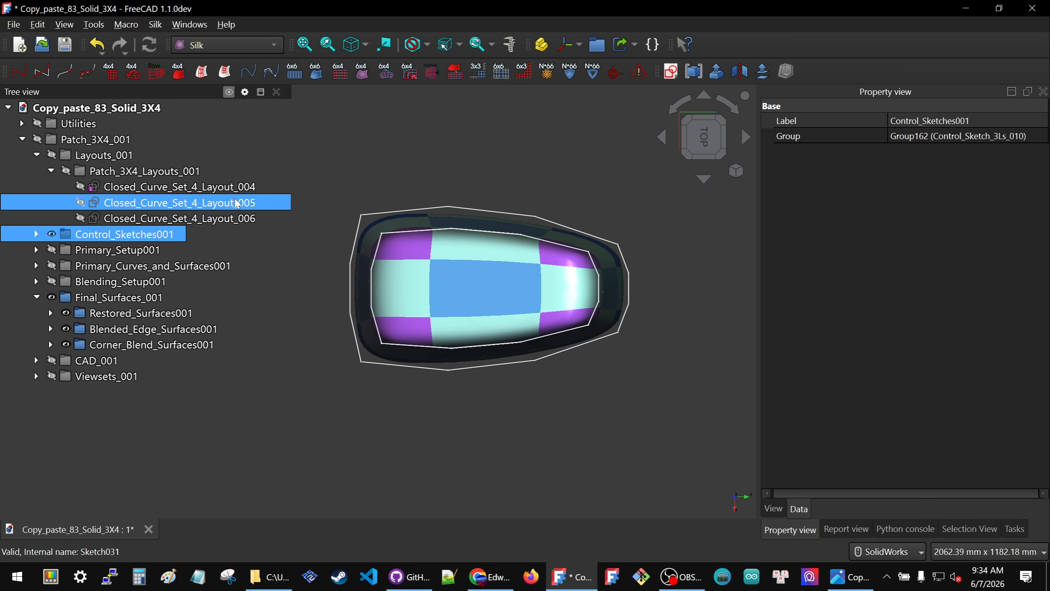
# - Expand Control_Sketches001 and pick the outer outline's control edge to find its sketch in the tree
pyautogui.scroll(-2, 421, 235)
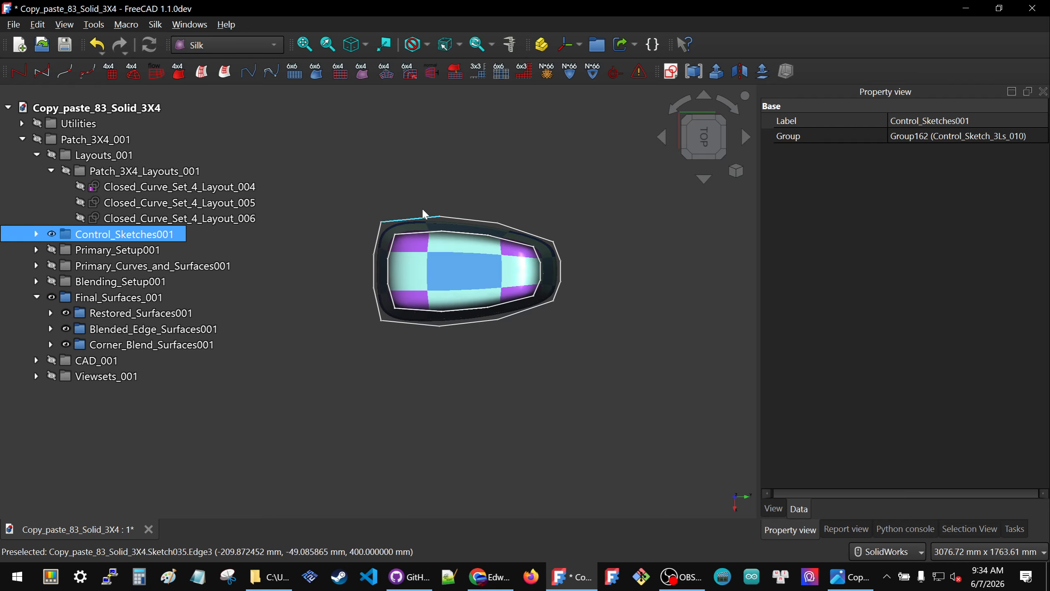
pyautogui.scroll(4, 564, 242)
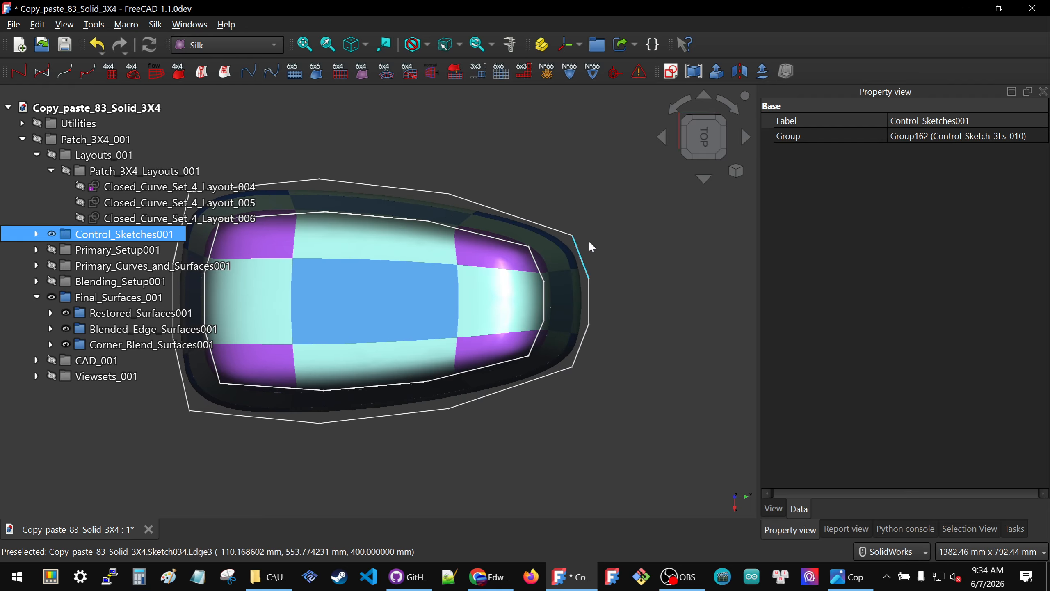
pyautogui.scroll(-2, 589, 239)
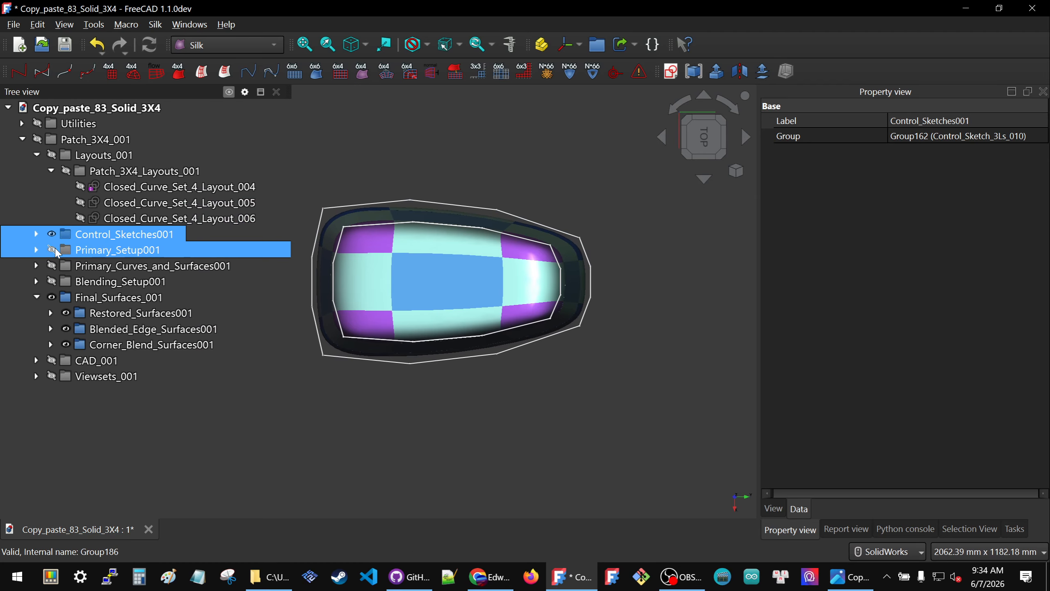
pyautogui.click(36, 235)
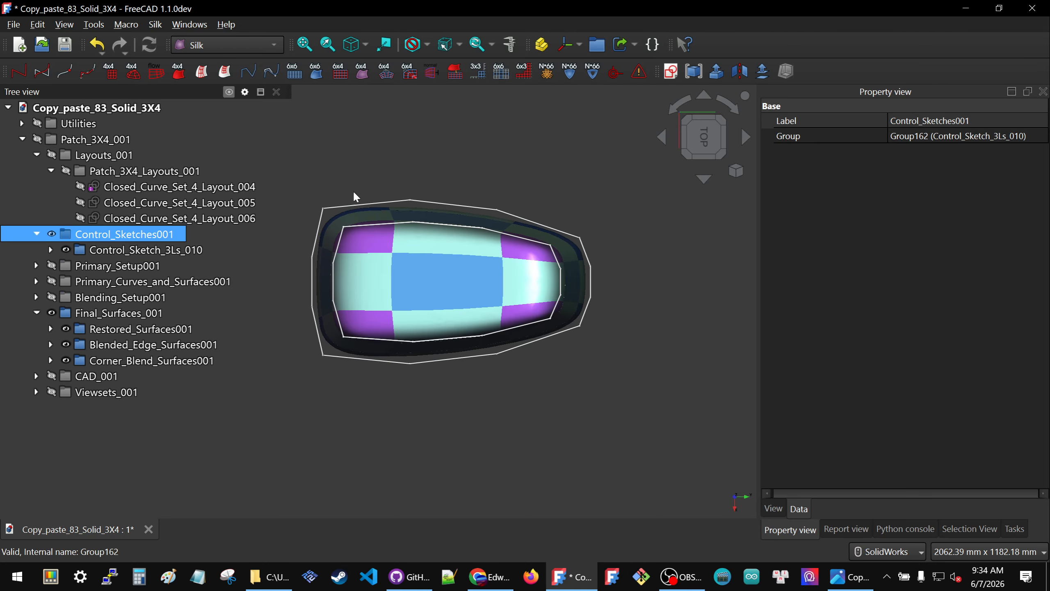
pyautogui.click(433, 201)
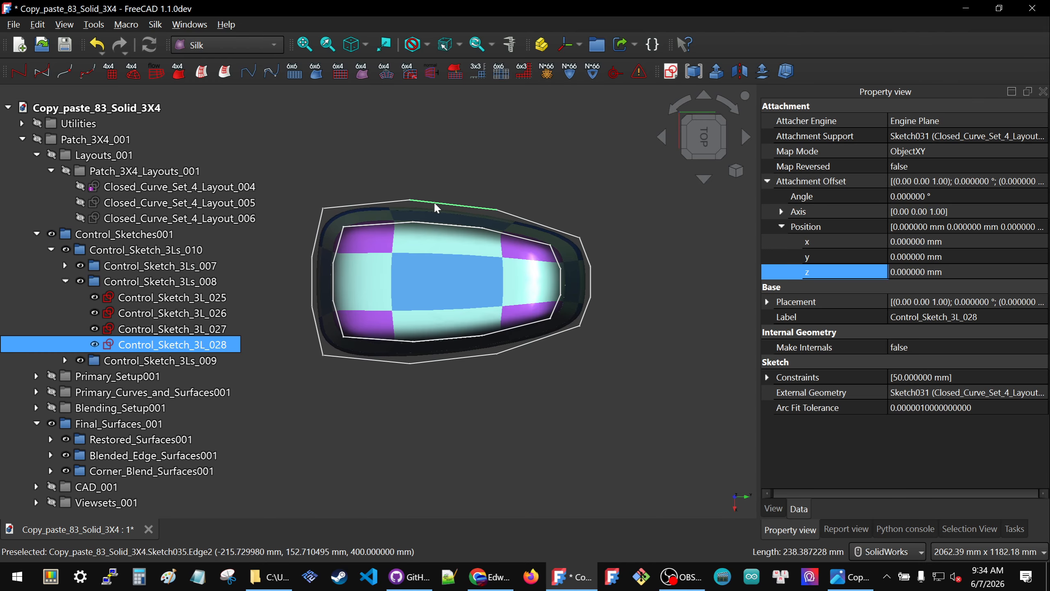
# - Open Control_Sketch_3L_028 for editing, examine its lines and constraints, and close it without changes
pyautogui.doubleClick(129, 347)
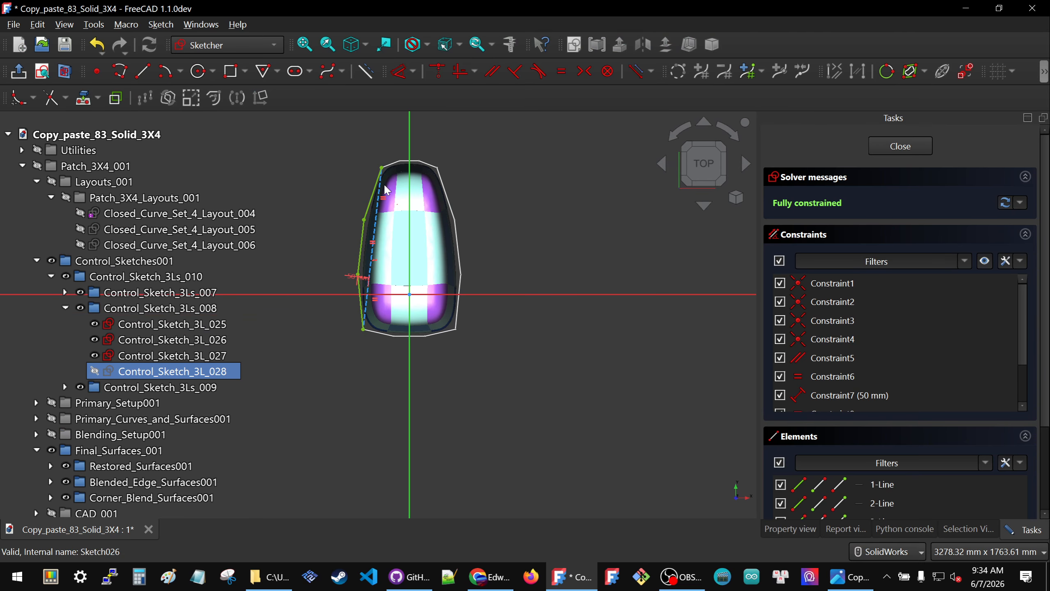
pyautogui.scroll(4, 349, 183)
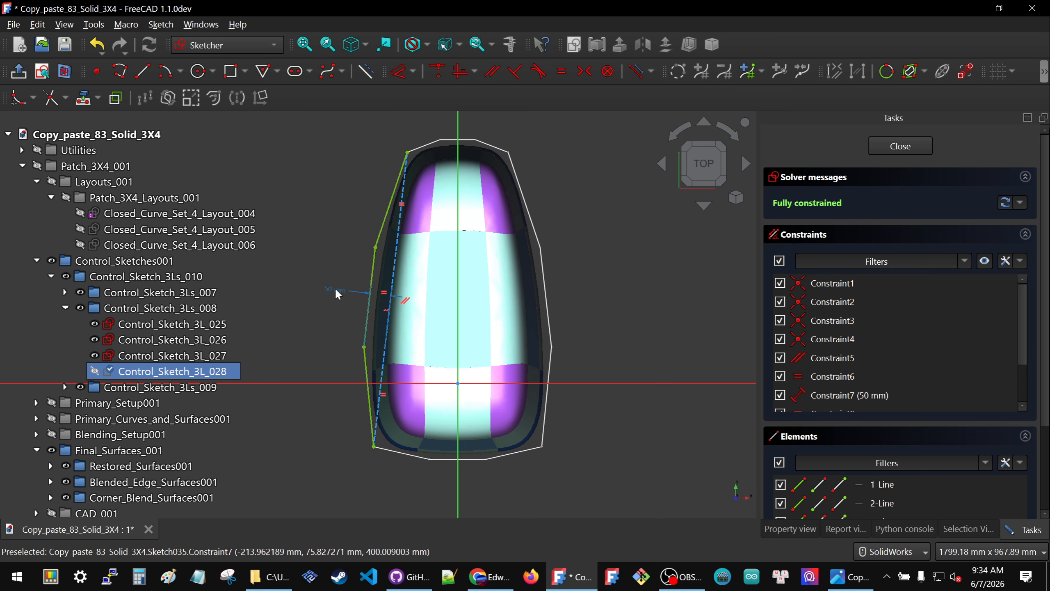
pyautogui.scroll(-2, 335, 288)
pyautogui.scroll(4, 369, 291)
pyautogui.scroll(-3, 407, 290)
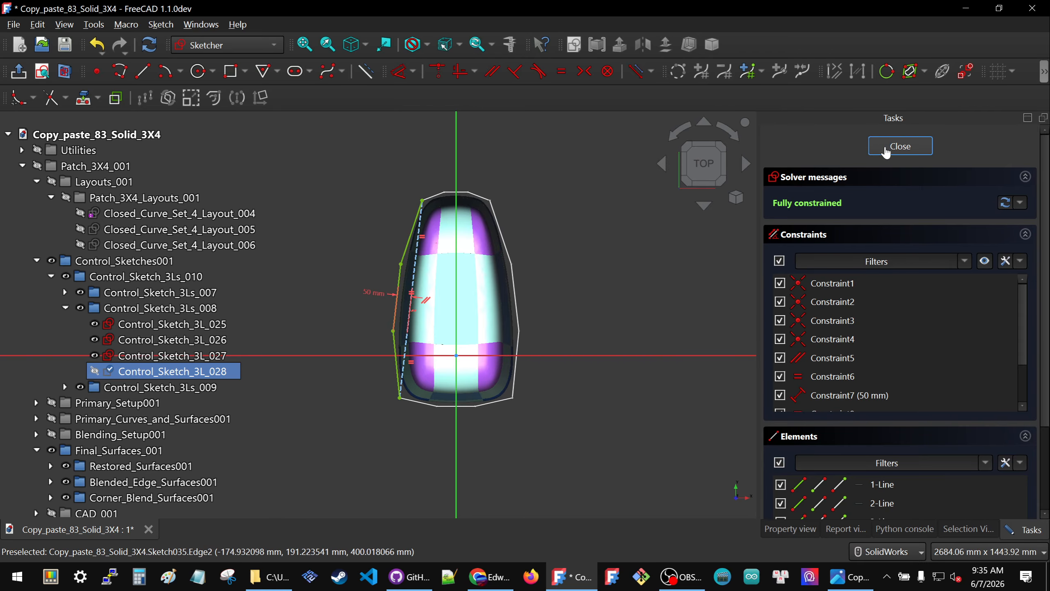
pyautogui.press('Escape')
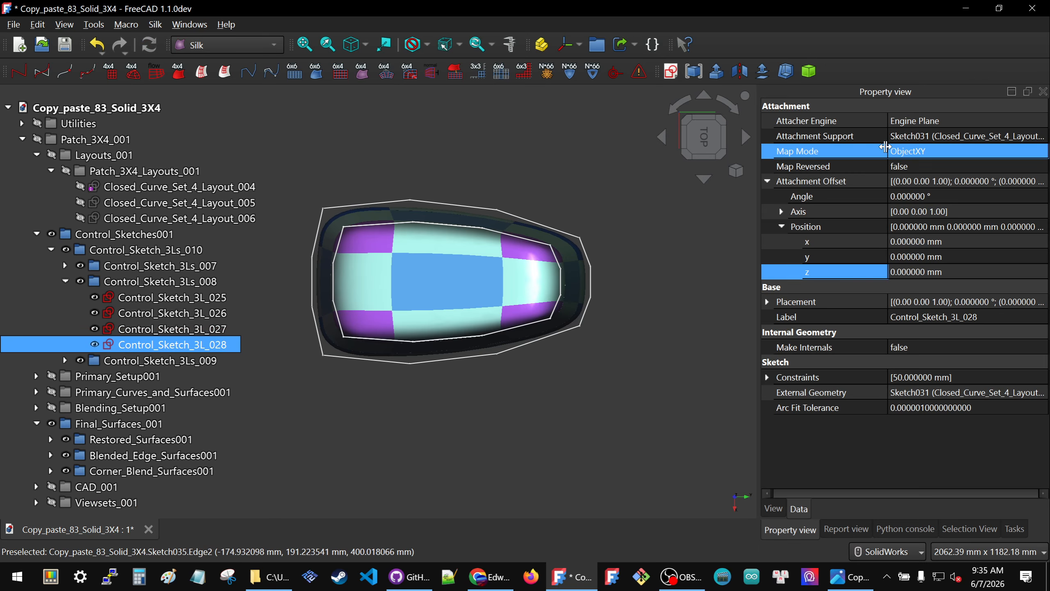
# - Expand Control_Sketch_3Ls_007, set the offset length constraint in Control_Sketch_3L_021 to 2 mm and close the sketch
pyautogui.click(64, 267)
pyautogui.doubleClick(165, 298)
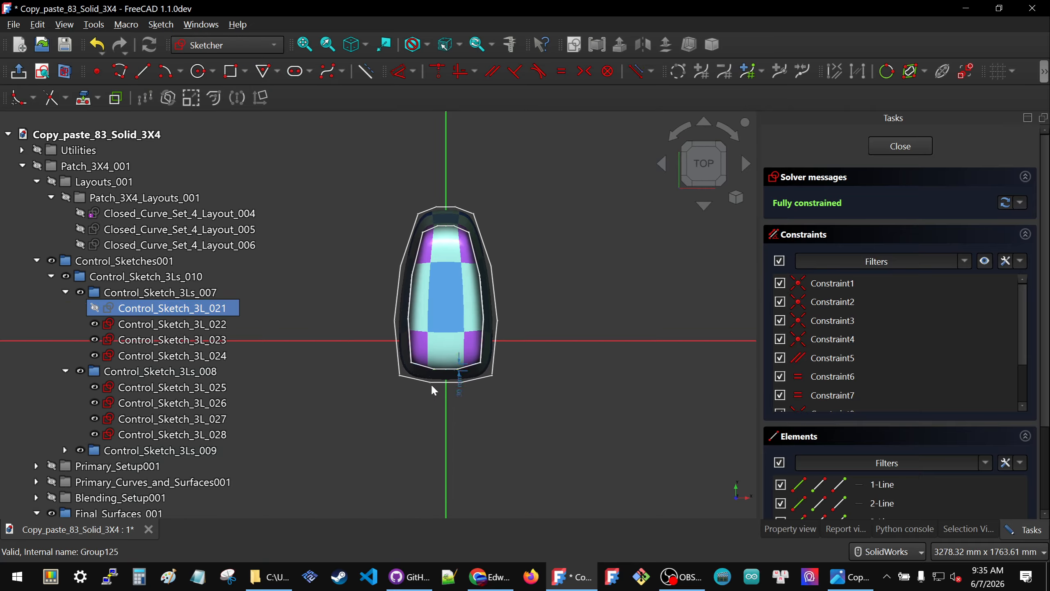
pyautogui.scroll(4, 461, 392)
pyautogui.click(467, 378)
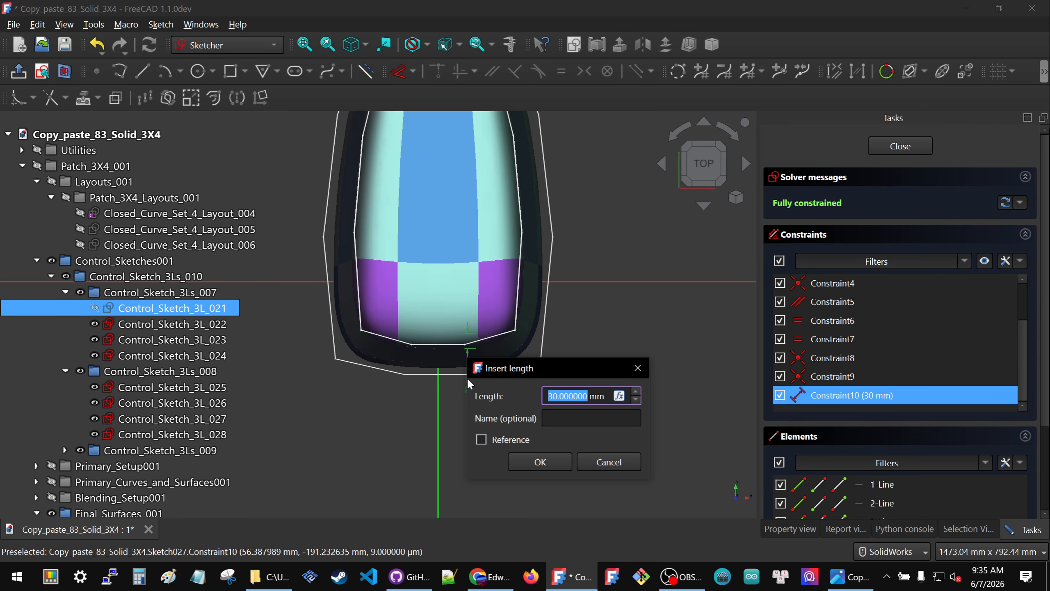
pyautogui.write('2')
pyautogui.press('Return')
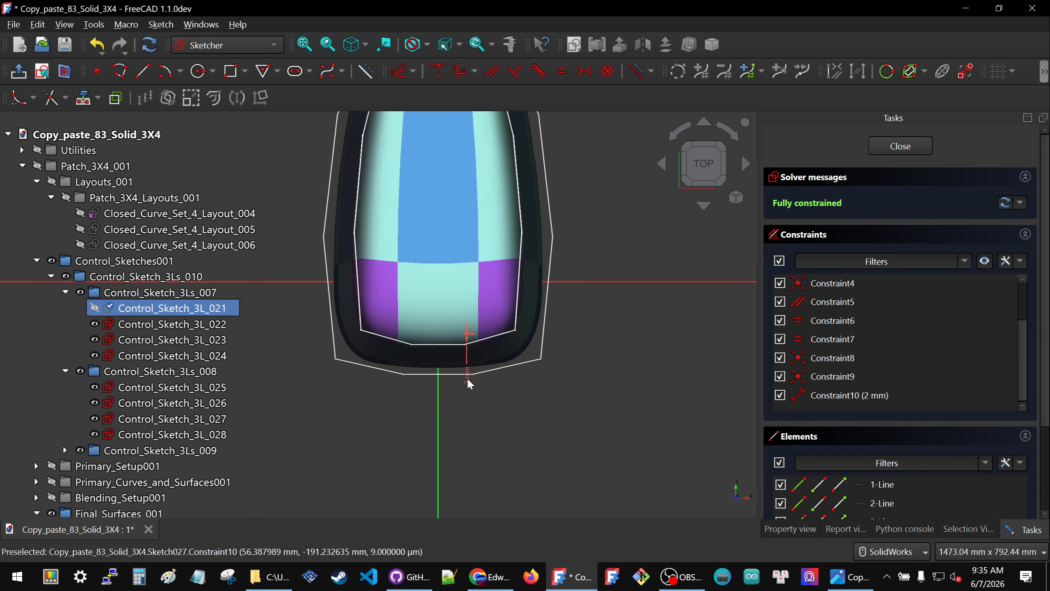
pyautogui.click(882, 148)
# - Edit Control_Sketch_3L_022 and set its offset length constraint to 2 mm
pyautogui.doubleClick(151, 298)
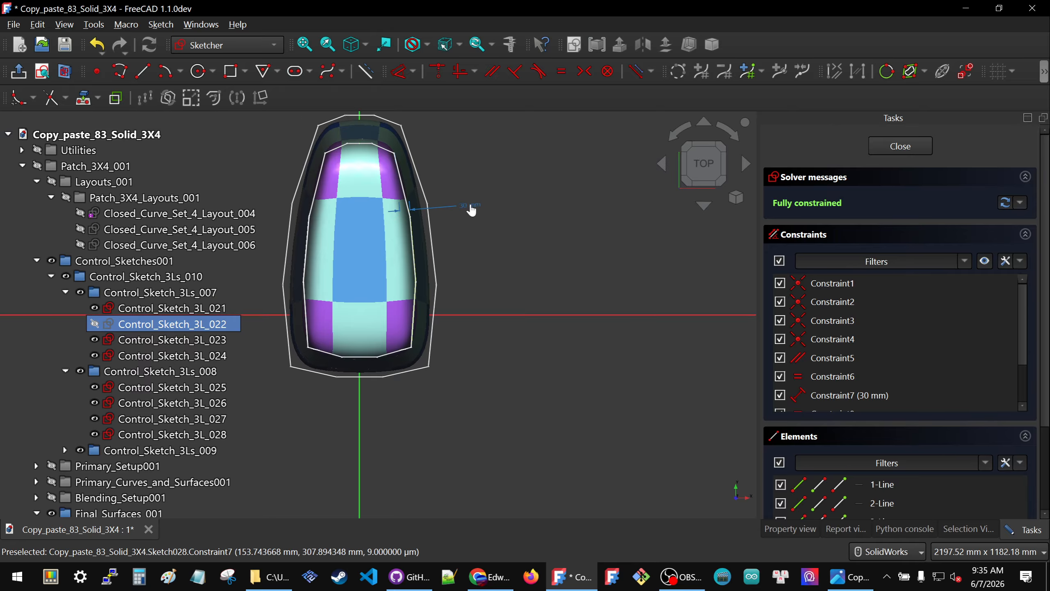
pyautogui.click(471, 210)
pyautogui.write('2')
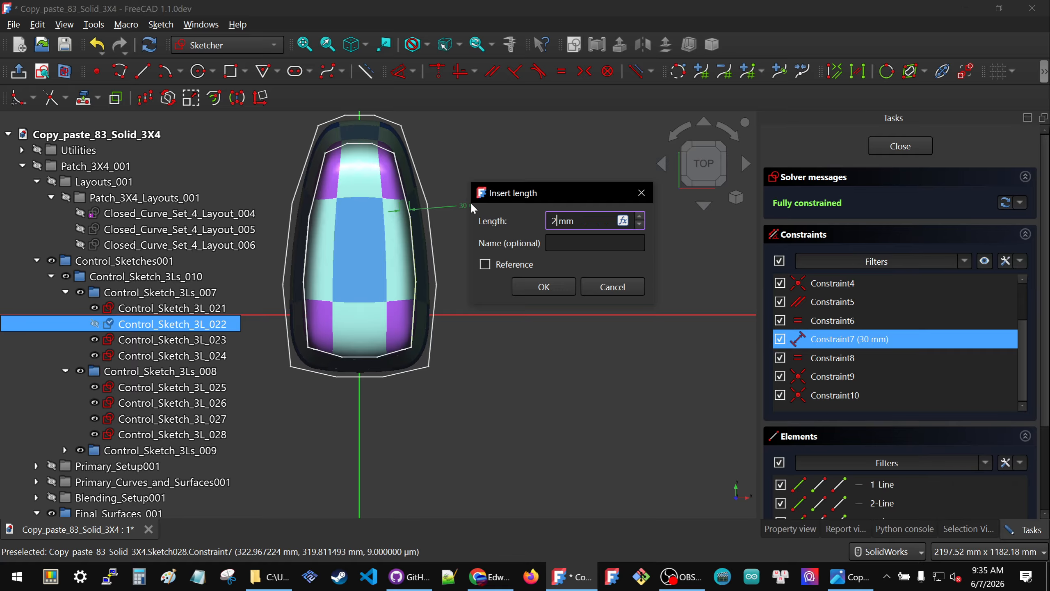
pyautogui.press('Return')
# - Edit Control_Sketch_3L_023 and set its offset length constraint to 2 mm
pyautogui.click(189, 339)
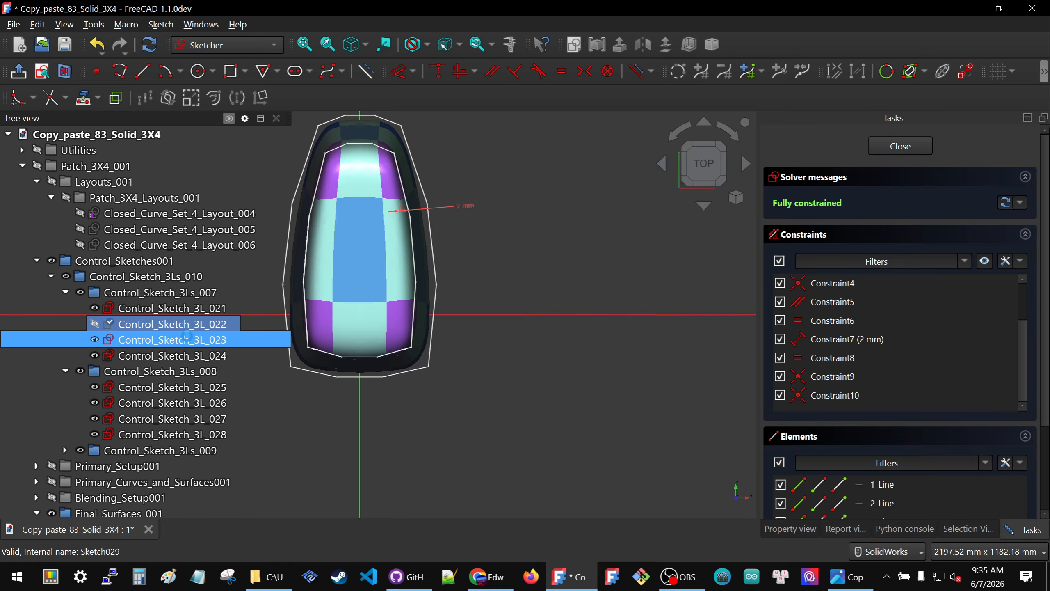
pyautogui.scroll(-1, 566, 261)
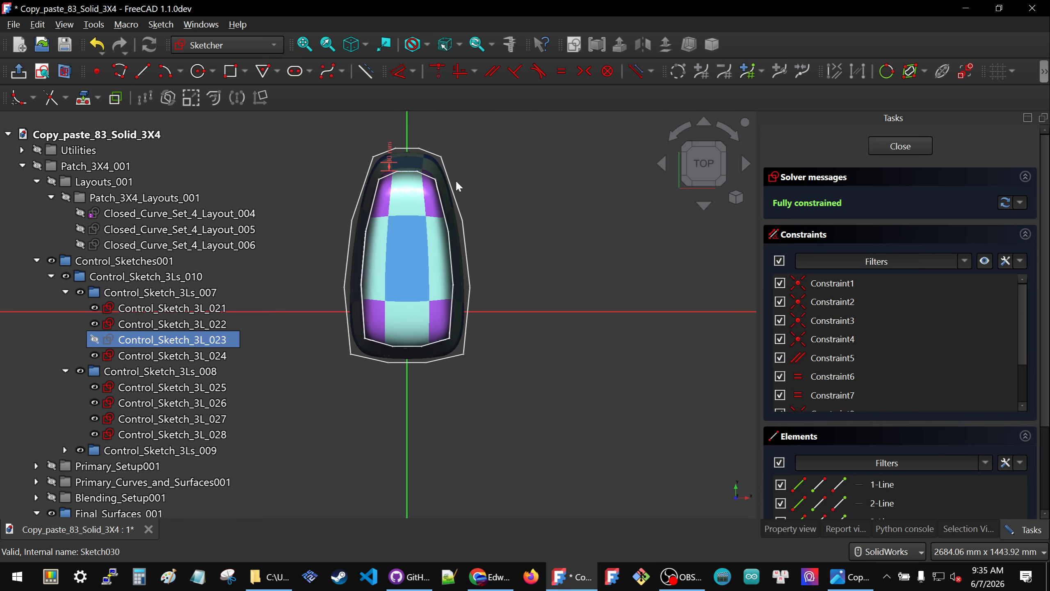
pyautogui.click(390, 151)
pyautogui.write('2')
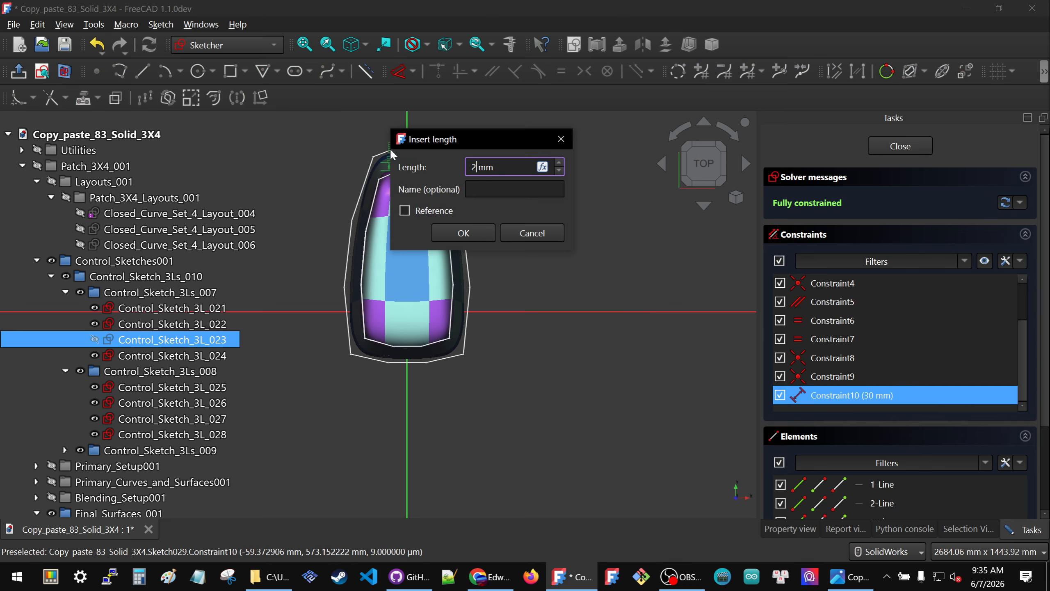
pyautogui.press('Return')
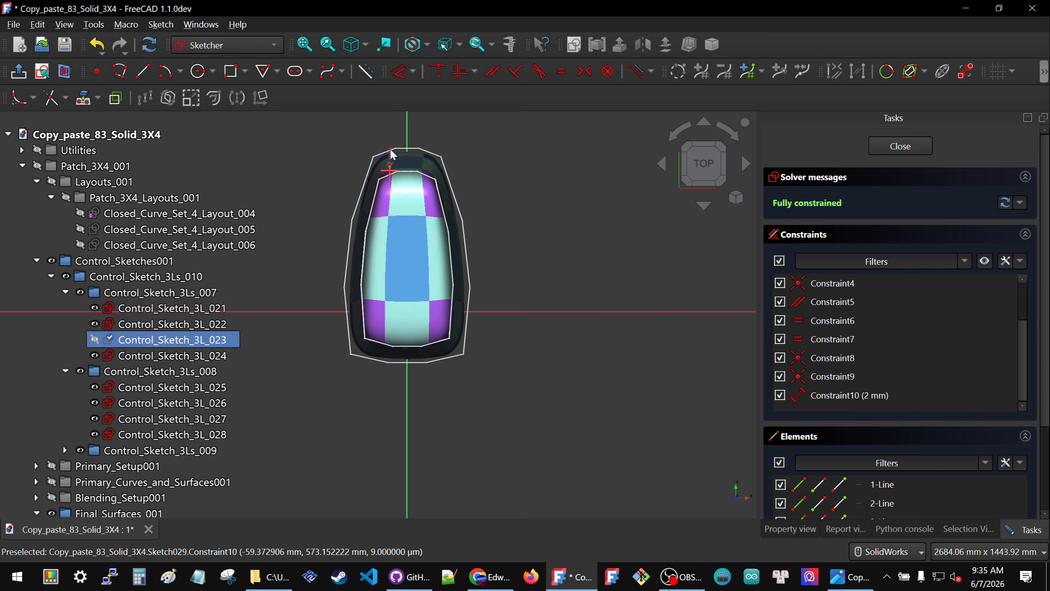
# - Edit Control_Sketch_3L_024, move its dimension label clear of the outline and set the length constraint to 2 mm
pyautogui.doubleClick(164, 356)
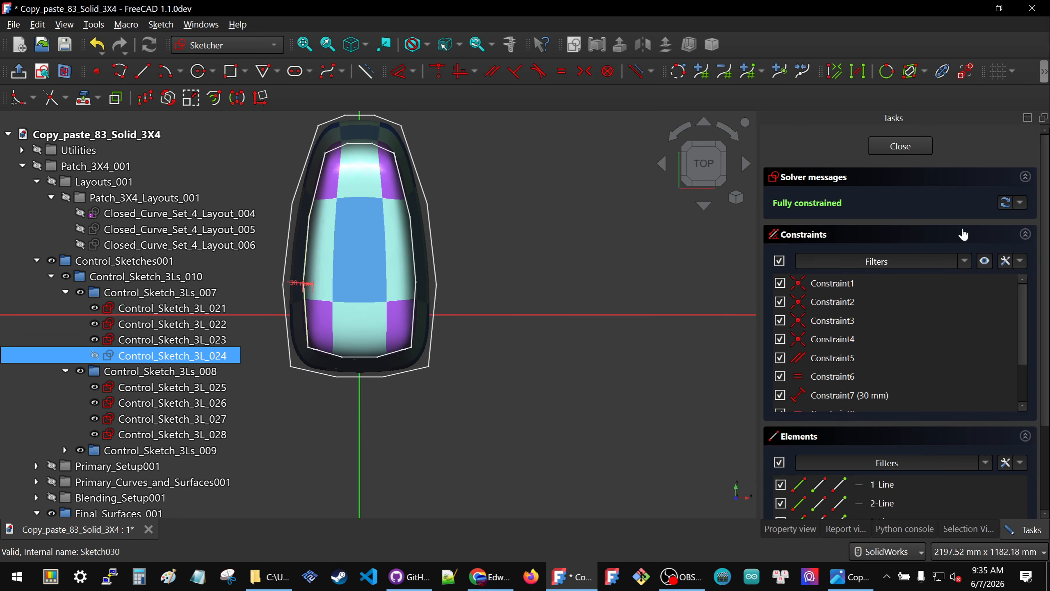
pyautogui.click(1026, 199)
pyautogui.click(1027, 200)
pyautogui.scroll(-2, 693, 300)
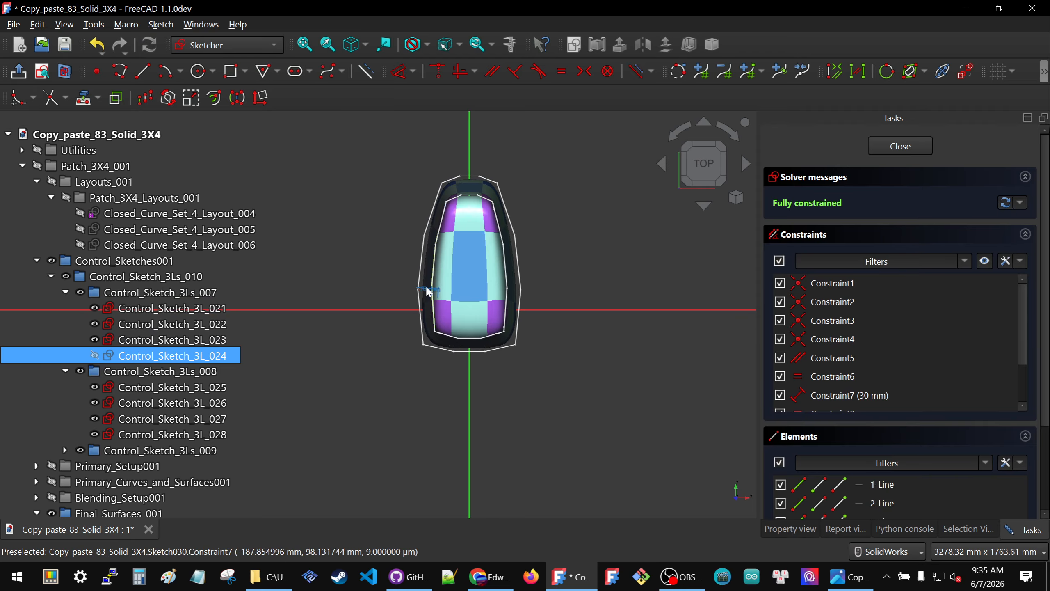
pyautogui.moveTo(424, 288); pyautogui.dragTo(375, 276)
pyautogui.scroll(2, 398, 261)
pyautogui.doubleClick(361, 280)
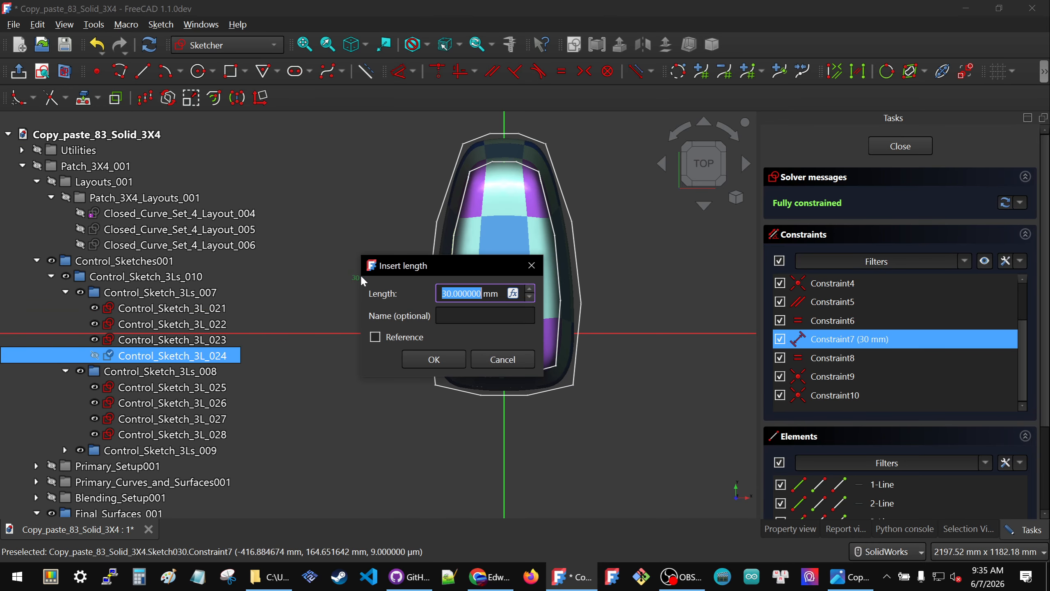
pyautogui.write('2')
pyautogui.press('Return')
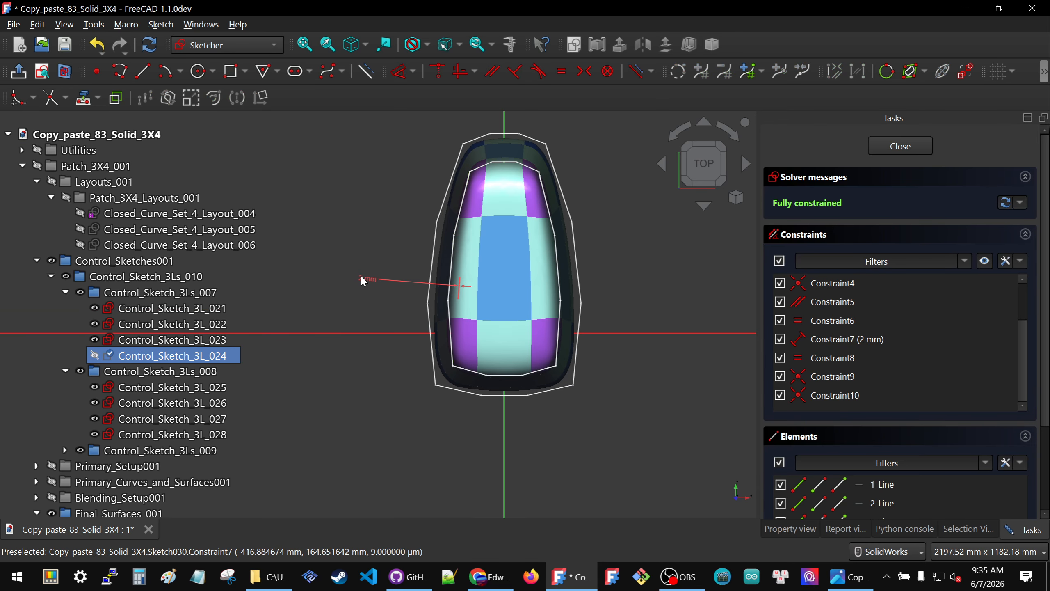
# - Edit Control_Sketch_3L_025 in the Control_Sketch_3Ls_008 group and set its offset length constraint to 2 mm
pyautogui.click(139, 387)
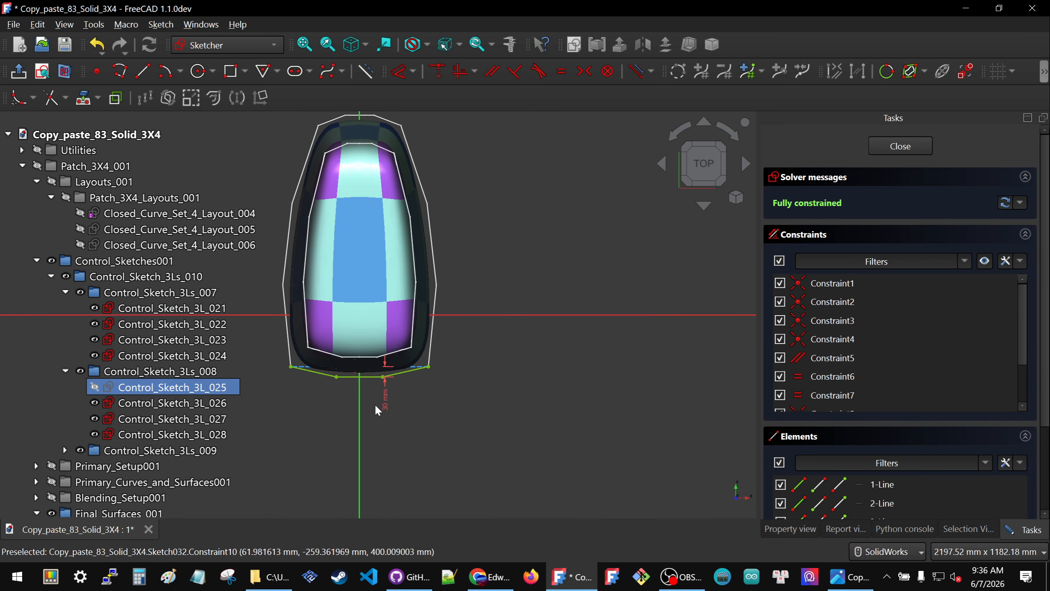
pyautogui.doubleClick(387, 397)
pyautogui.write('2')
pyautogui.press('Return')
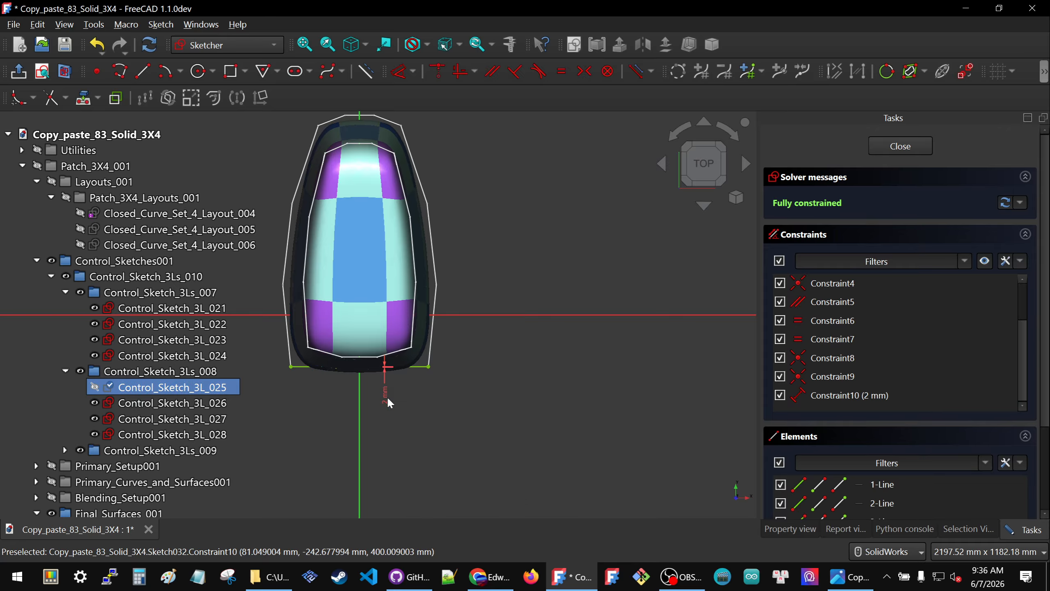
# - Edit Control_Sketch_3L_026 and set its offset length constraint to 2 mm
pyautogui.doubleClick(203, 403)
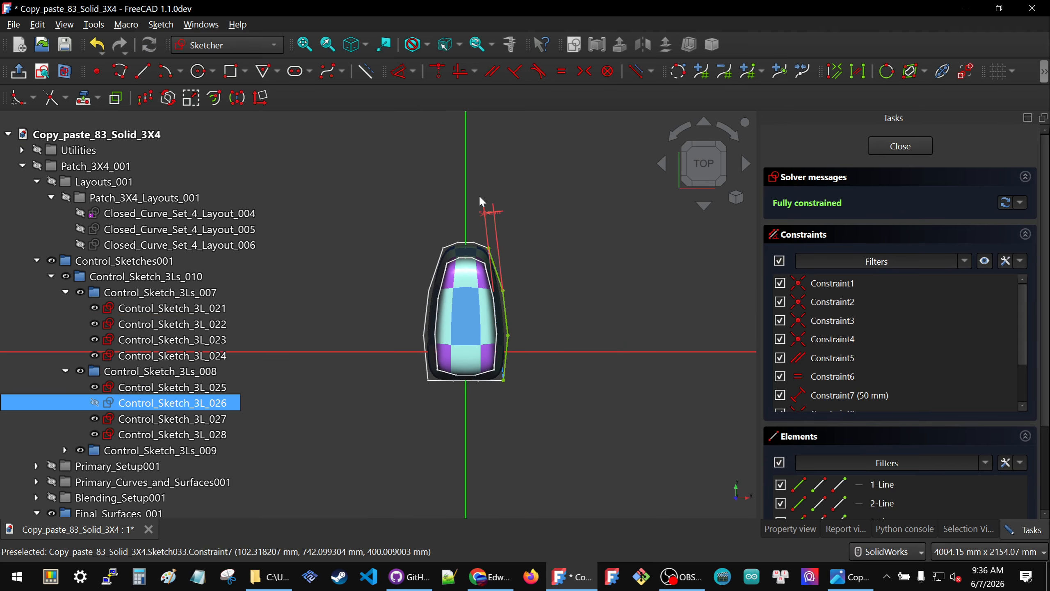
pyautogui.doubleClick(499, 235)
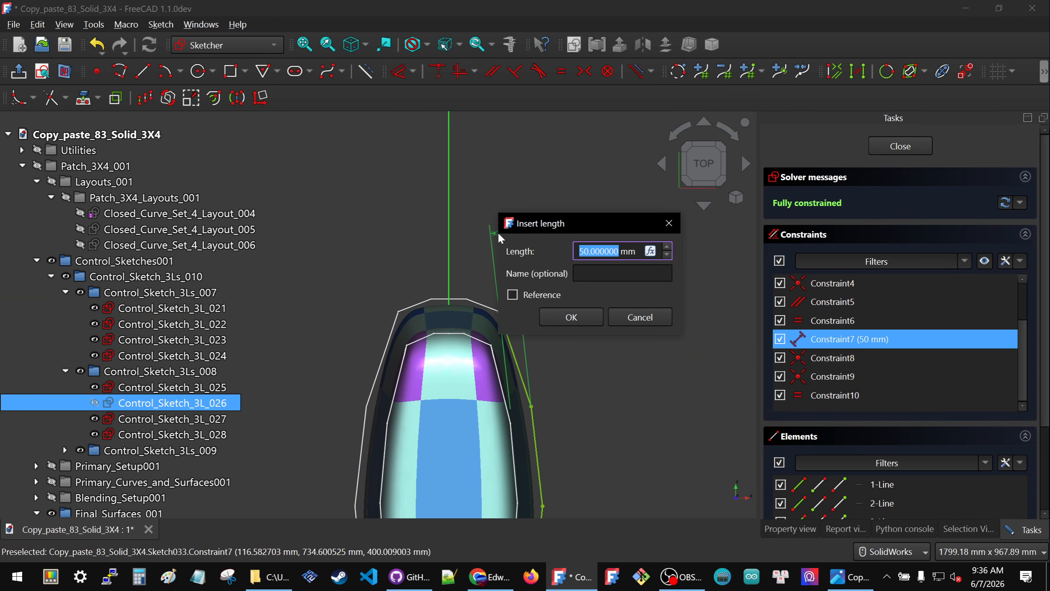
pyautogui.write('2')
pyautogui.press('Return')
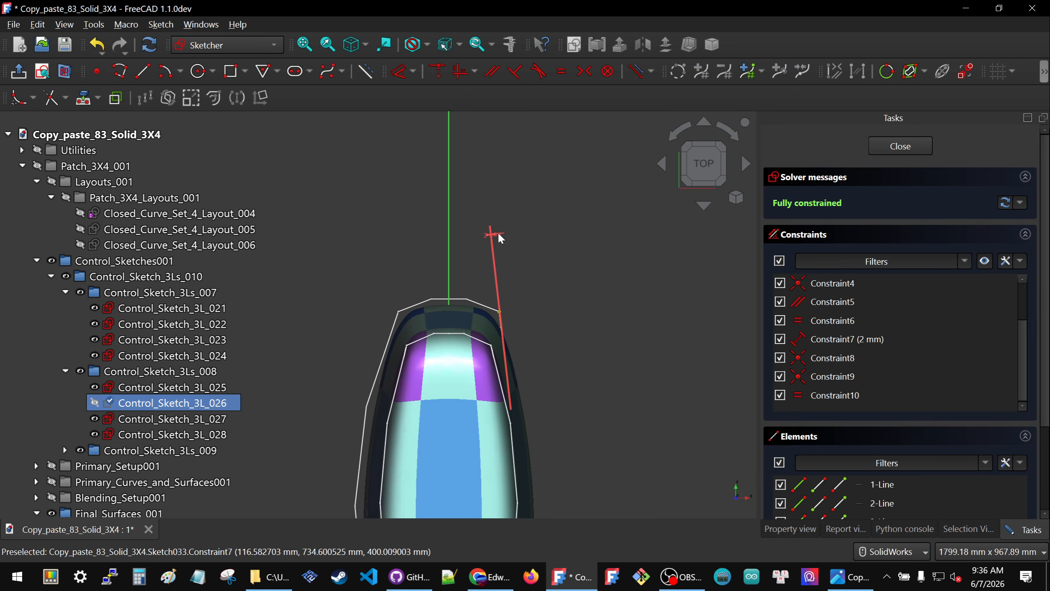
# - Edit Control_Sketch_3L_027 and set its offset length constraint to 2 mm
pyautogui.doubleClick(166, 419)
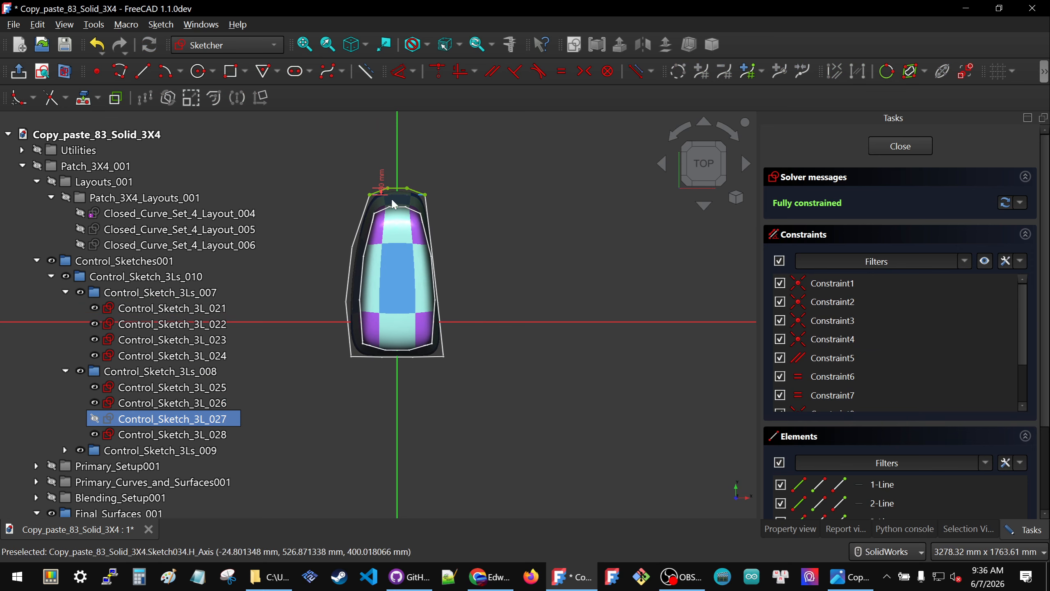
pyautogui.doubleClick(381, 178)
pyautogui.write('2')
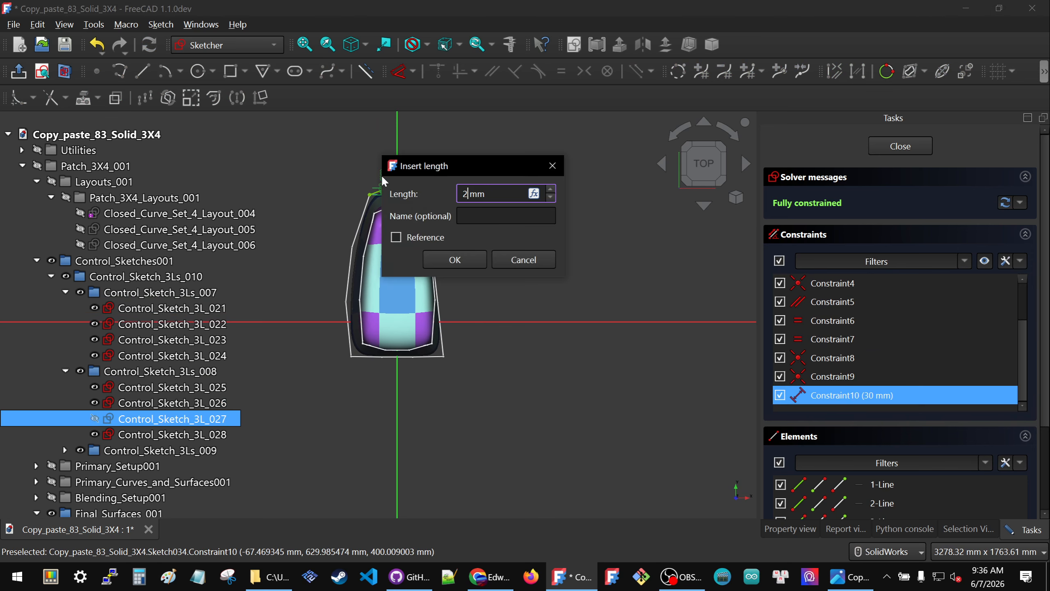
pyautogui.press('Return')
# - Edit Control_Sketch_3L_028 and set its offset length constraint to 2 mm
pyautogui.doubleClick(160, 434)
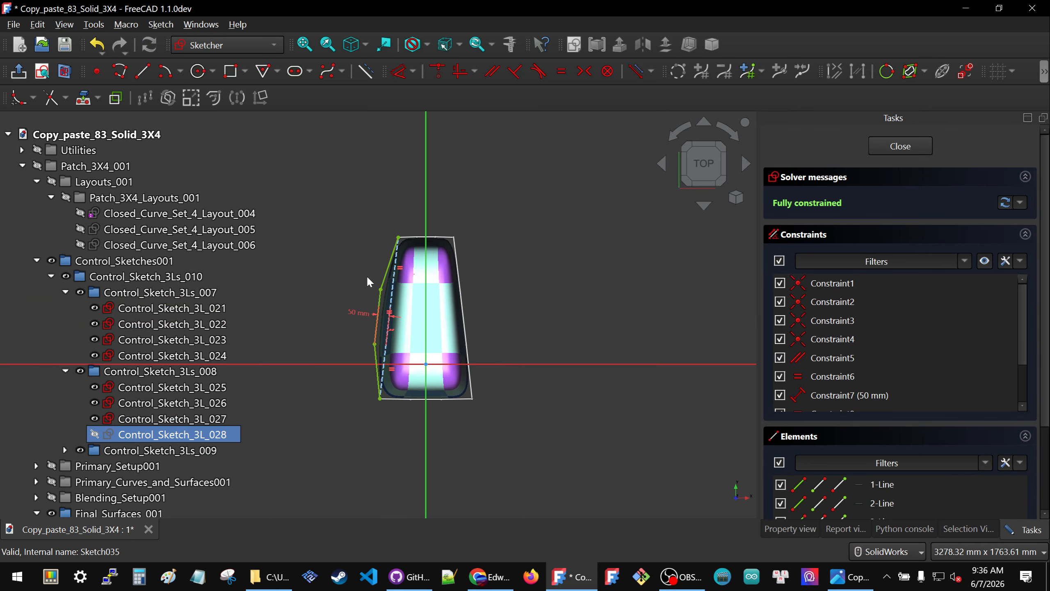
pyautogui.doubleClick(361, 333)
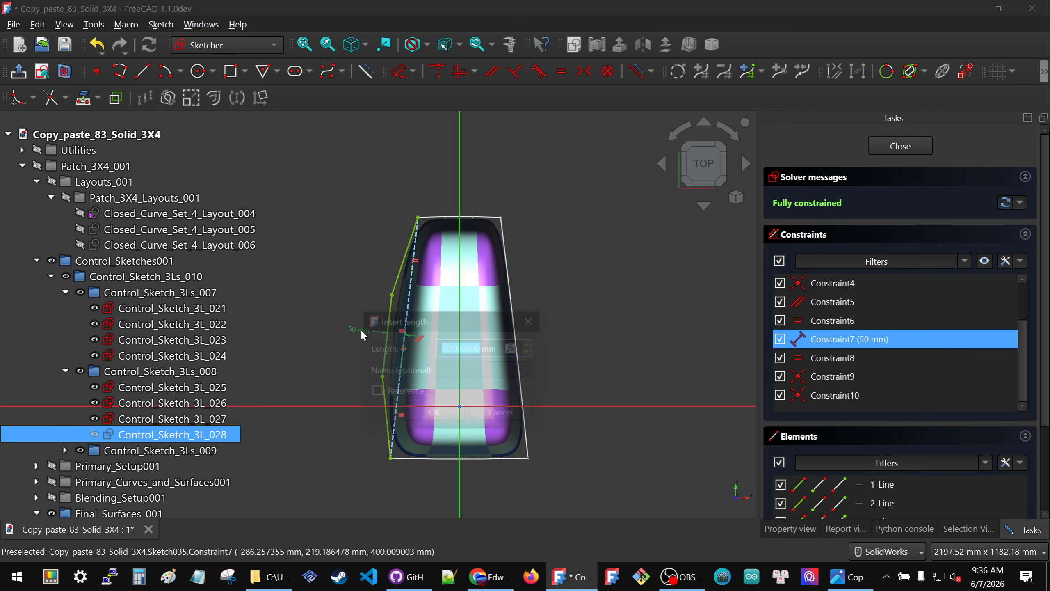
pyautogui.write('2')
pyautogui.press('Return')
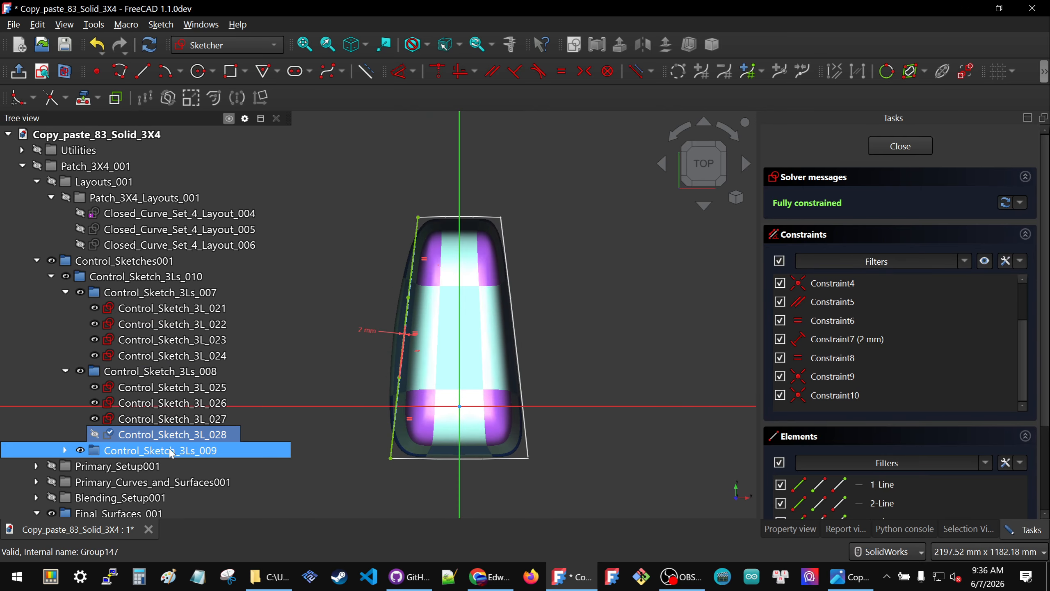
# - Edit Control_Sketch_3L_029 in the Control_Sketch_3Ls_009 group and set its offset length constraint to 2 mm
pyautogui.click(65, 451)
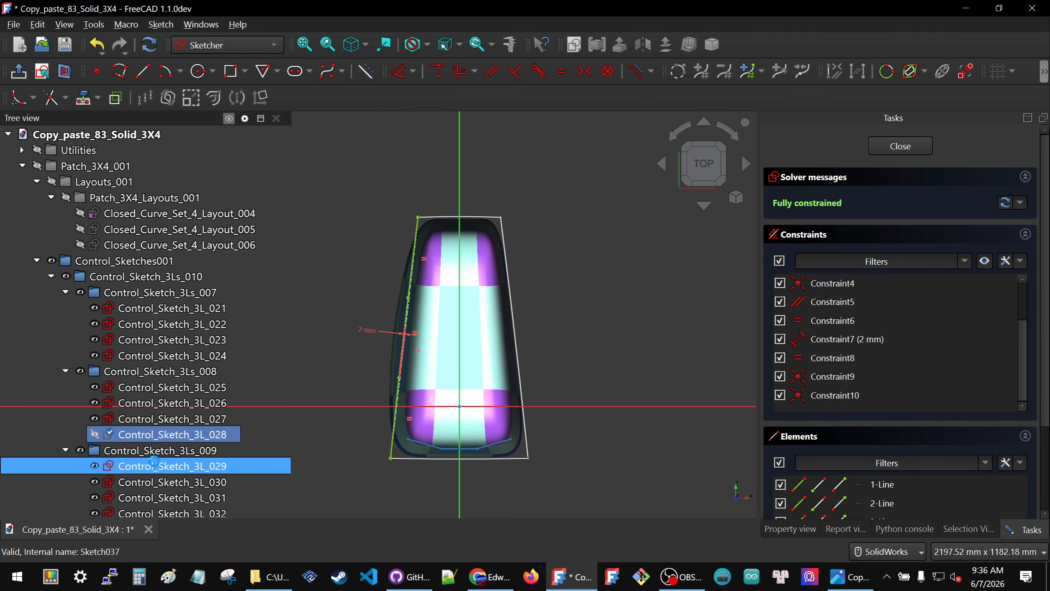
pyautogui.doubleClick(154, 464)
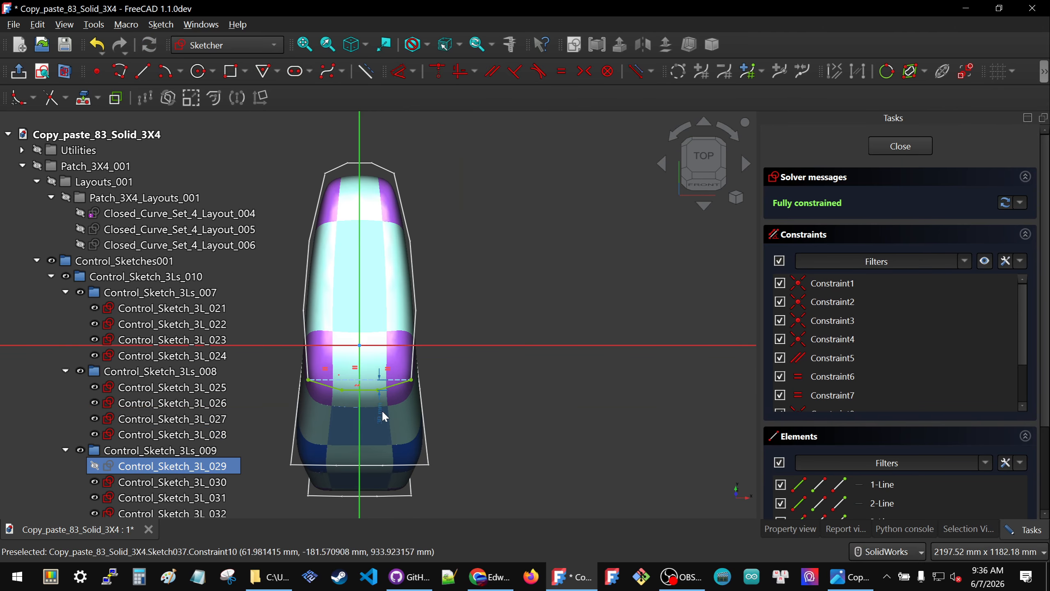
pyautogui.doubleClick(379, 409)
pyautogui.write('2')
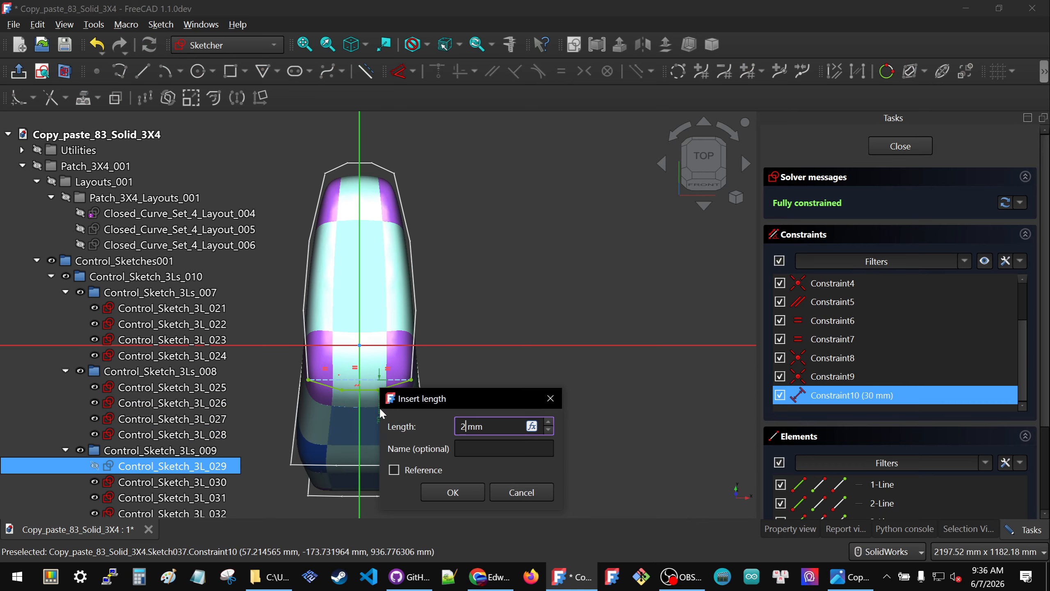
pyautogui.press('Return')
# - Edit Control_Sketch_3L_030 and set its offset length constraint to 2 mm
pyautogui.scroll(-2, 164, 363)
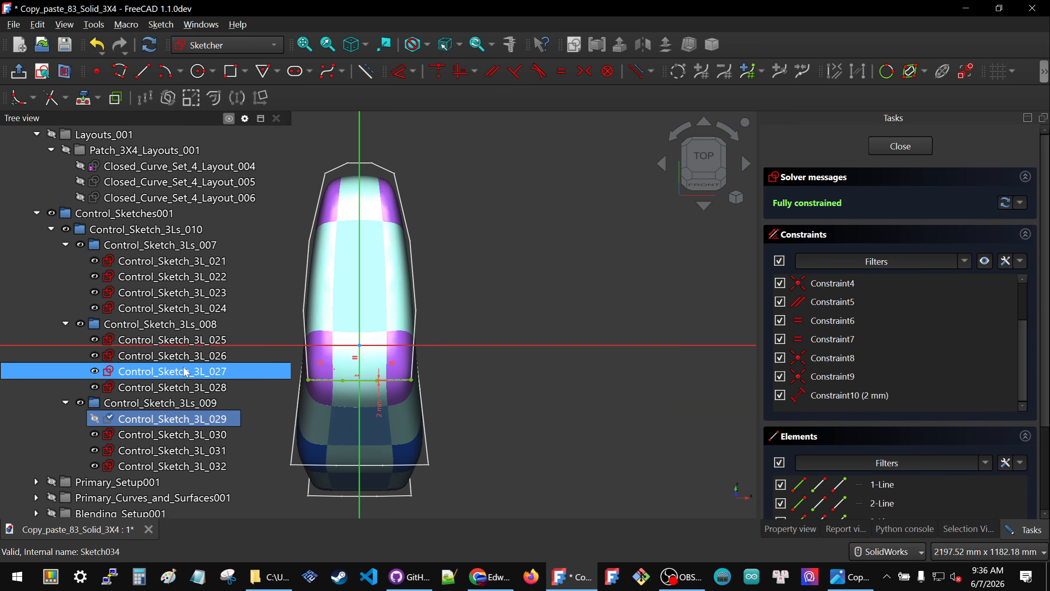
pyautogui.click(137, 384)
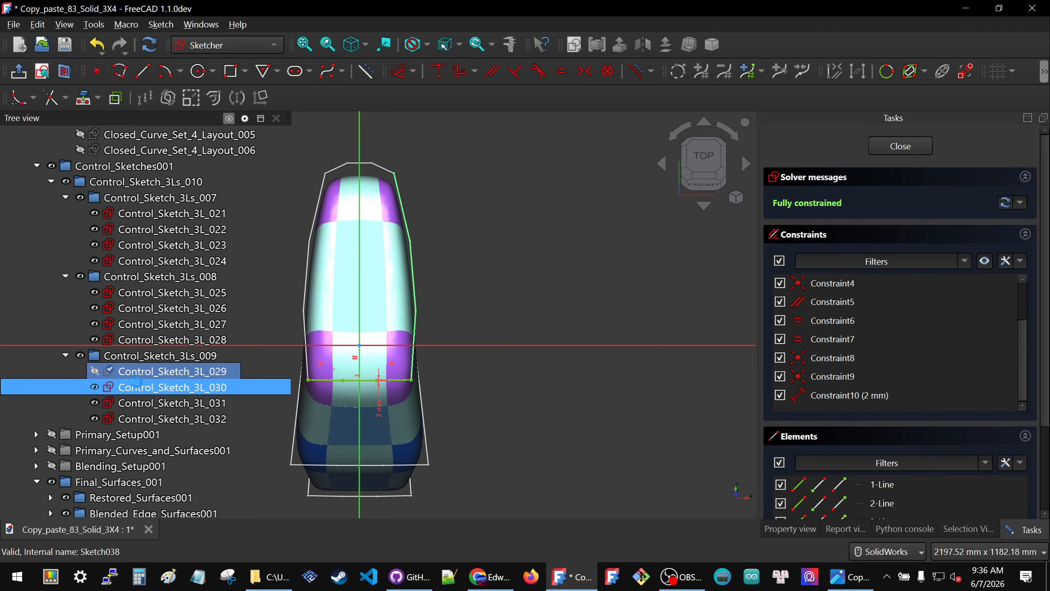
pyautogui.doubleClick(138, 387)
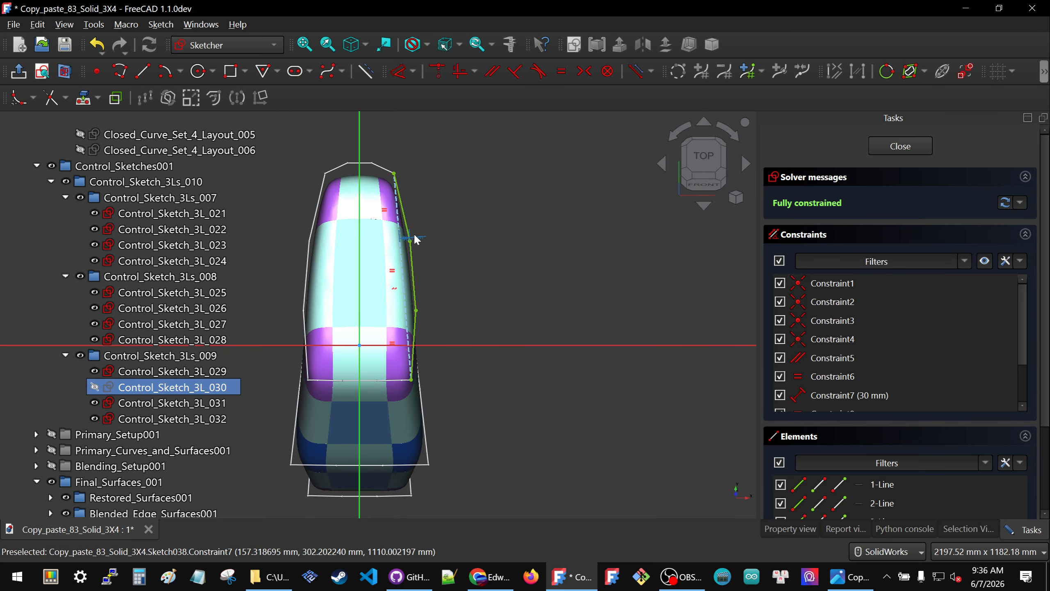
pyautogui.doubleClick(414, 236)
pyautogui.press('BackSpace')
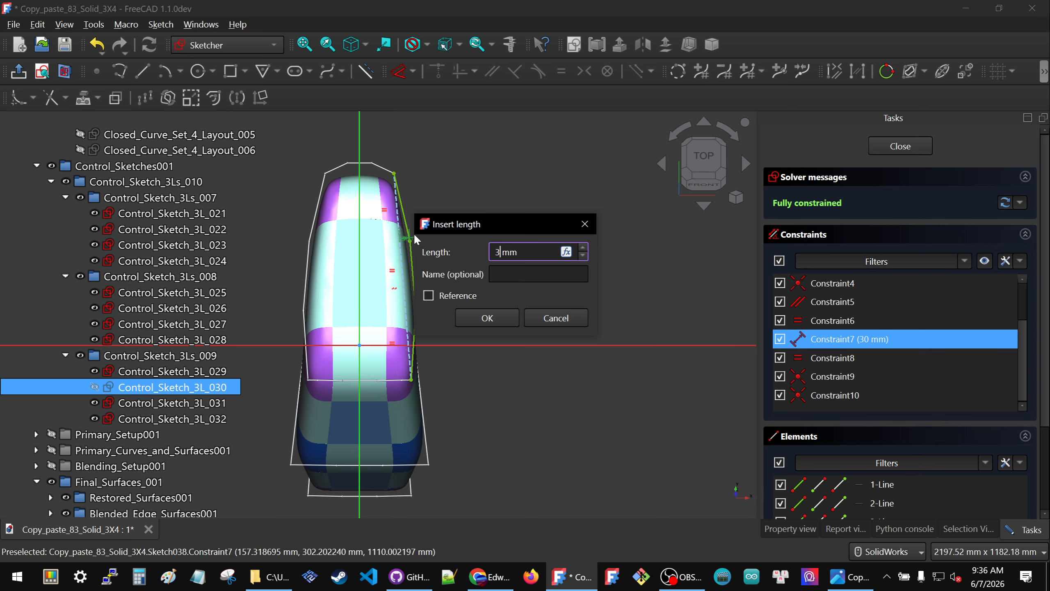
pyautogui.write('2')
pyautogui.press('Return')
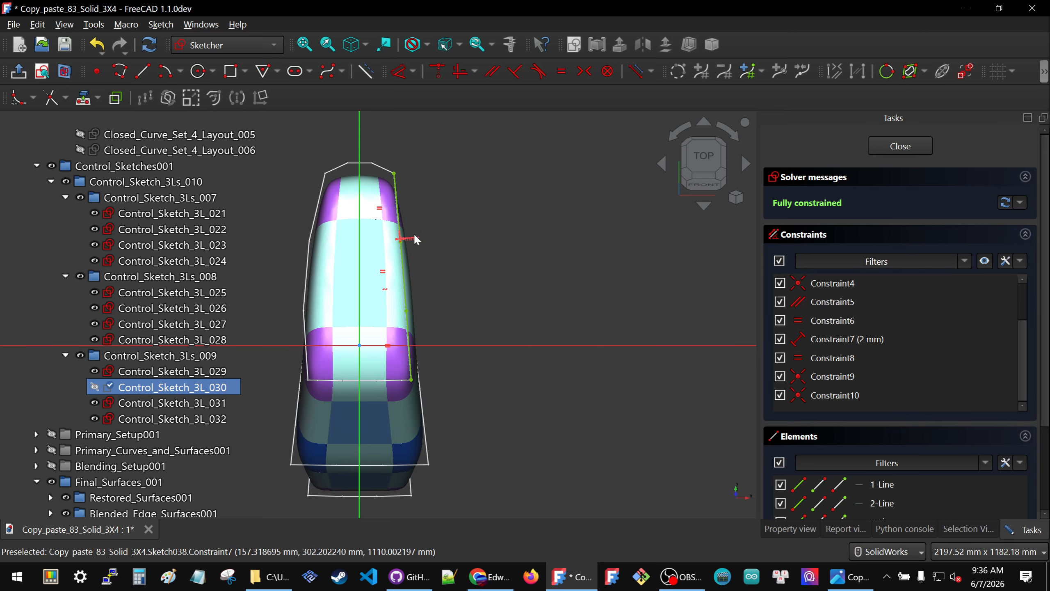
# - Edit Control_Sketch_3L_031 and set its offset length constraint to 2 mm
pyautogui.doubleClick(165, 403)
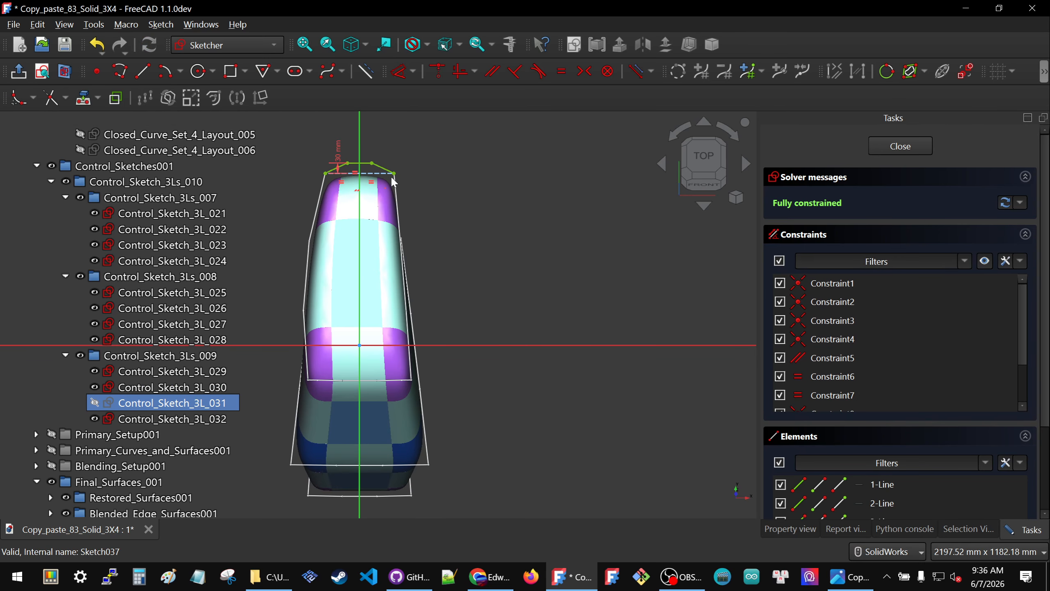
pyautogui.doubleClick(337, 148)
pyautogui.write('2')
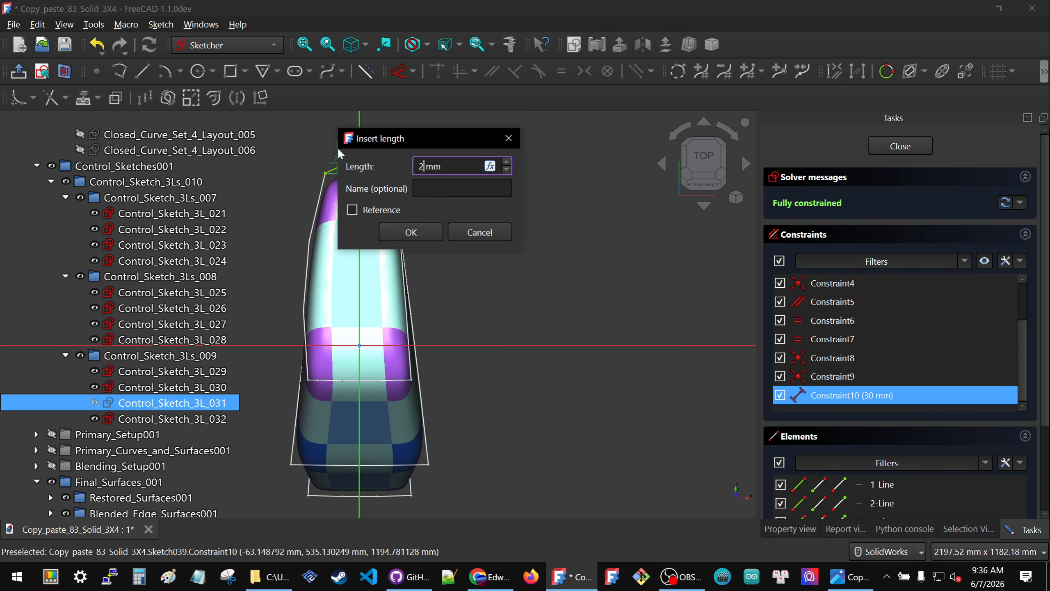
pyautogui.press('Return')
# - Edit Control_Sketch_3L_032, set its offset length constraint to 2 mm, and close the sketch
pyautogui.doubleClick(166, 420)
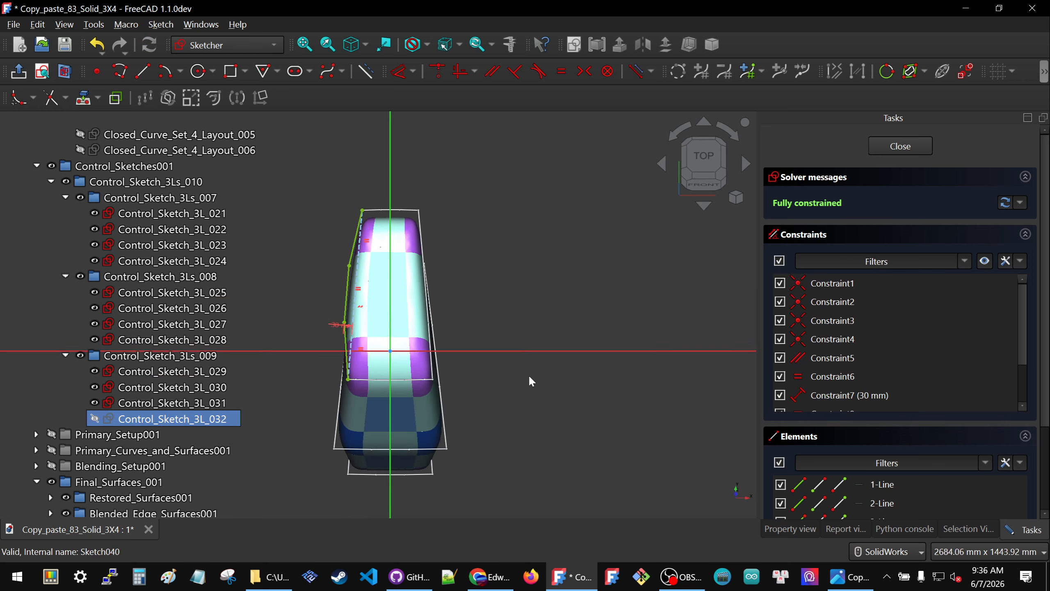
pyautogui.doubleClick(351, 324)
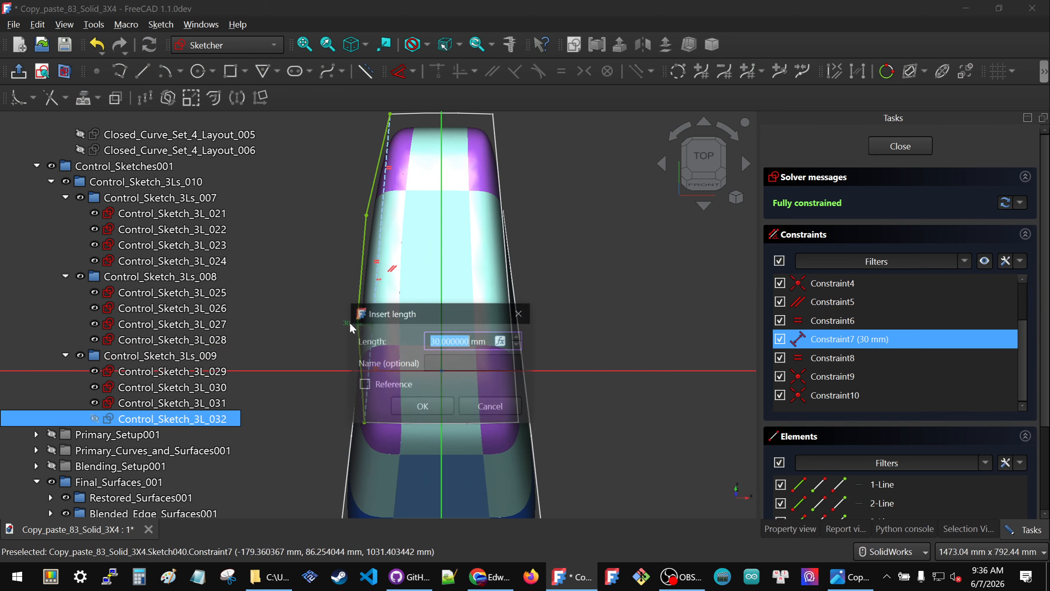
pyautogui.write('2')
pyautogui.press('Return')
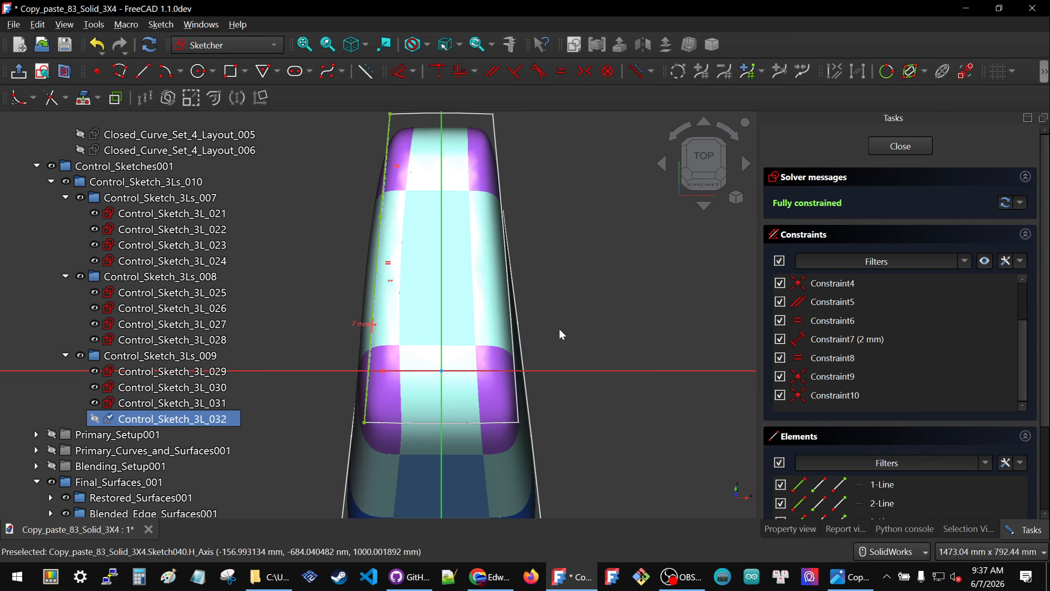
pyautogui.click(893, 148)
# - Look over the flattened solid and collapse the Control_Sketch_3Ls_007, _008 and _009 groups in the model tree
pyautogui.moveTo(397, 264); pyautogui.dragTo(475, 318, button='middle')
pyautogui.scroll(-4, 476, 319)
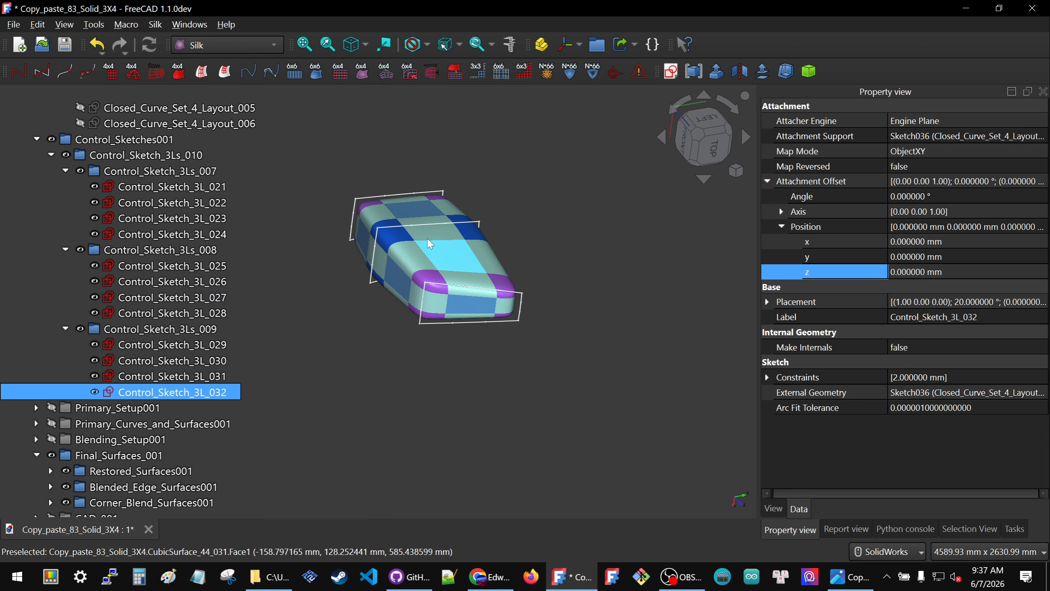
pyautogui.scroll(5, 432, 243)
pyautogui.moveTo(412, 242); pyautogui.dragTo(573, 327, button='middle')
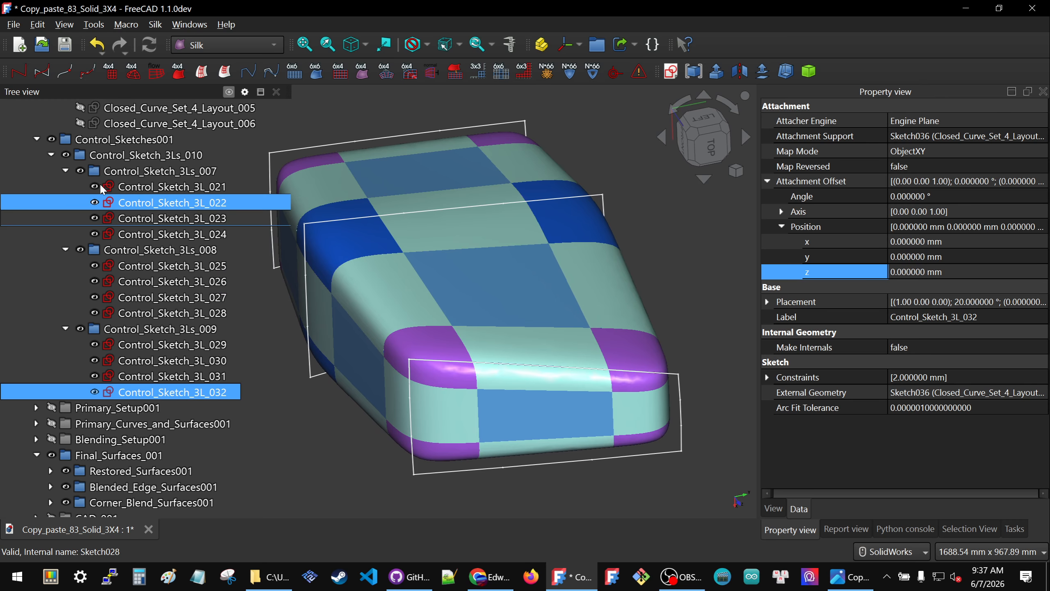
pyautogui.click(65, 171)
pyautogui.click(65, 218)
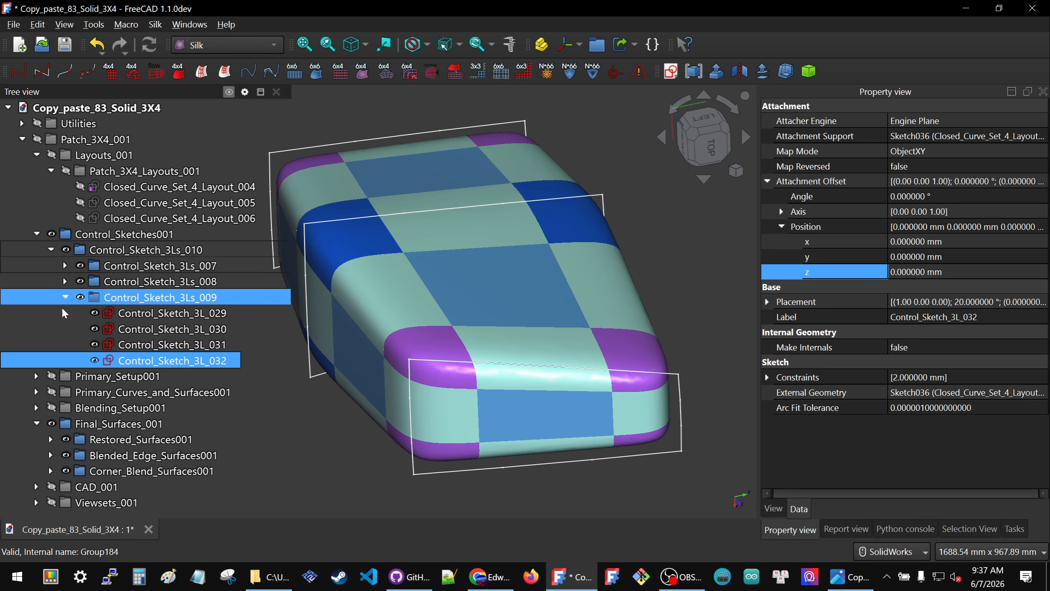
pyautogui.click(65, 298)
# - Make the Patch_3X4_Layouts_001 group with its three layout sketches visible and clear the selection
pyautogui.scroll(-2, 596, 251)
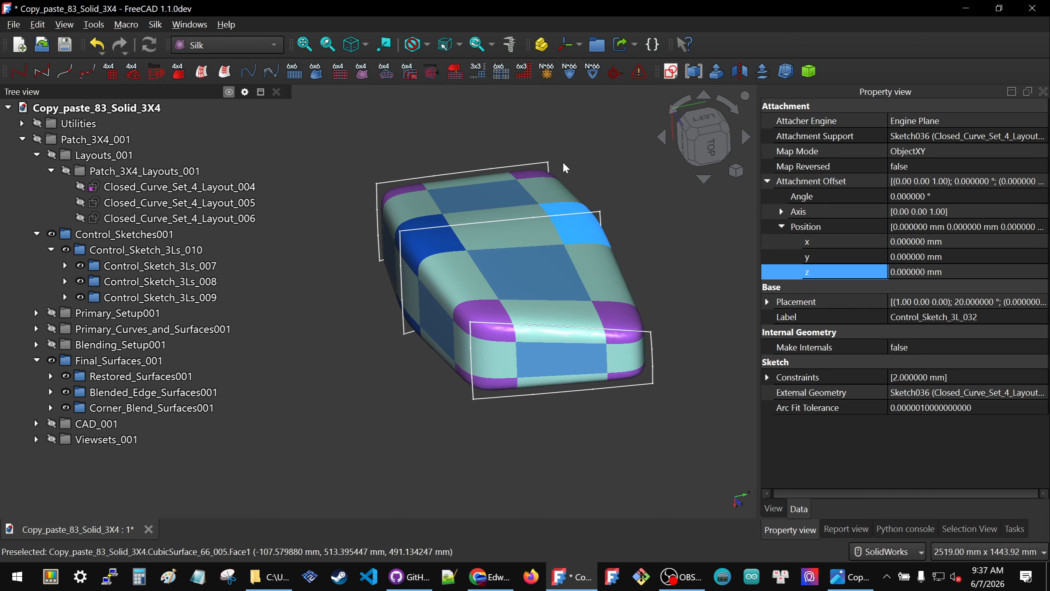
pyautogui.click(112, 204)
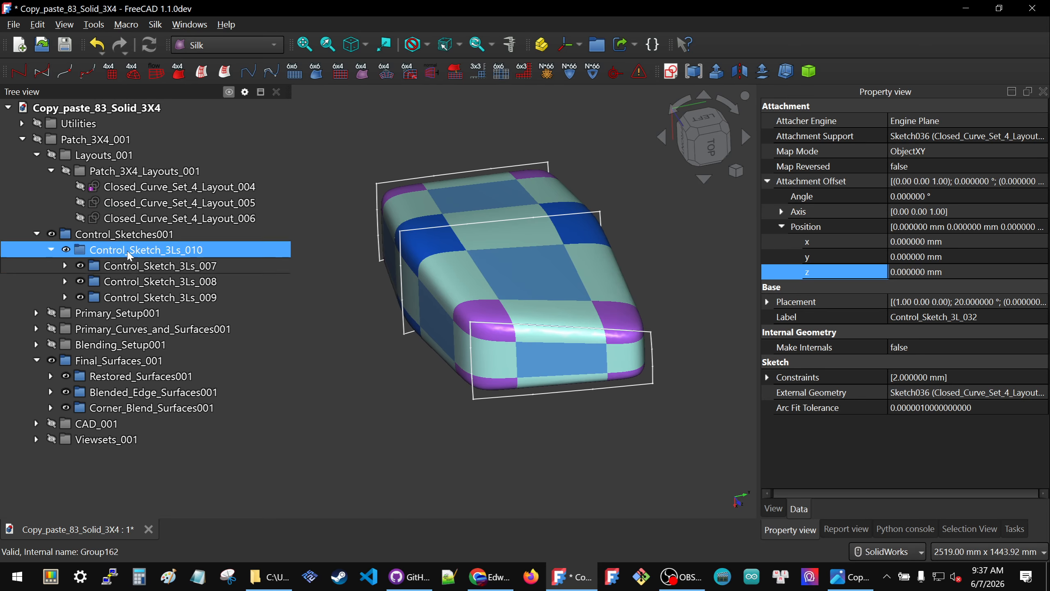
pyautogui.click(119, 235)
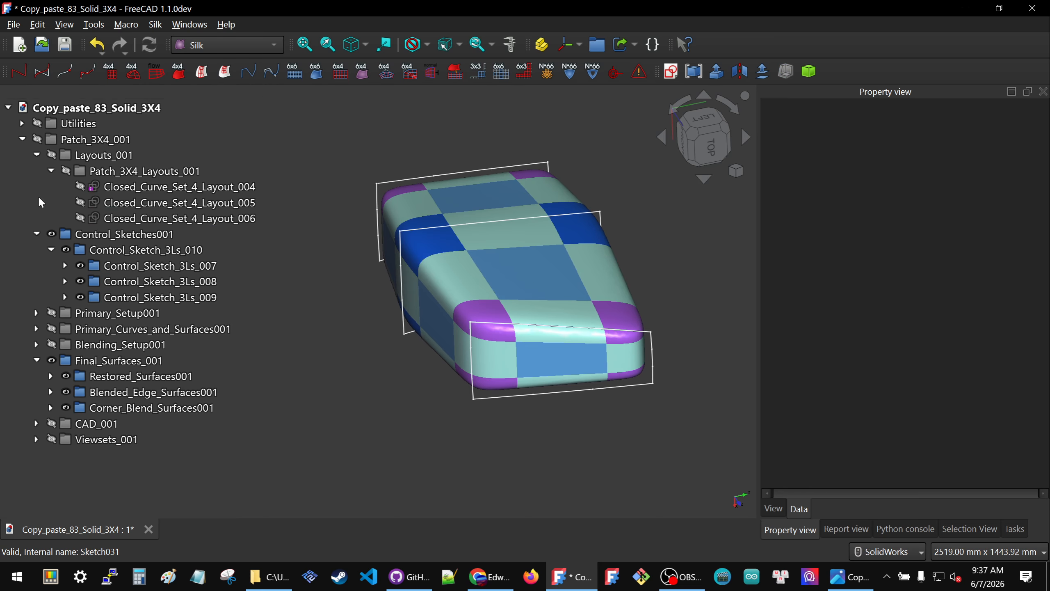
pyautogui.click(142, 176)
pyautogui.press('space')
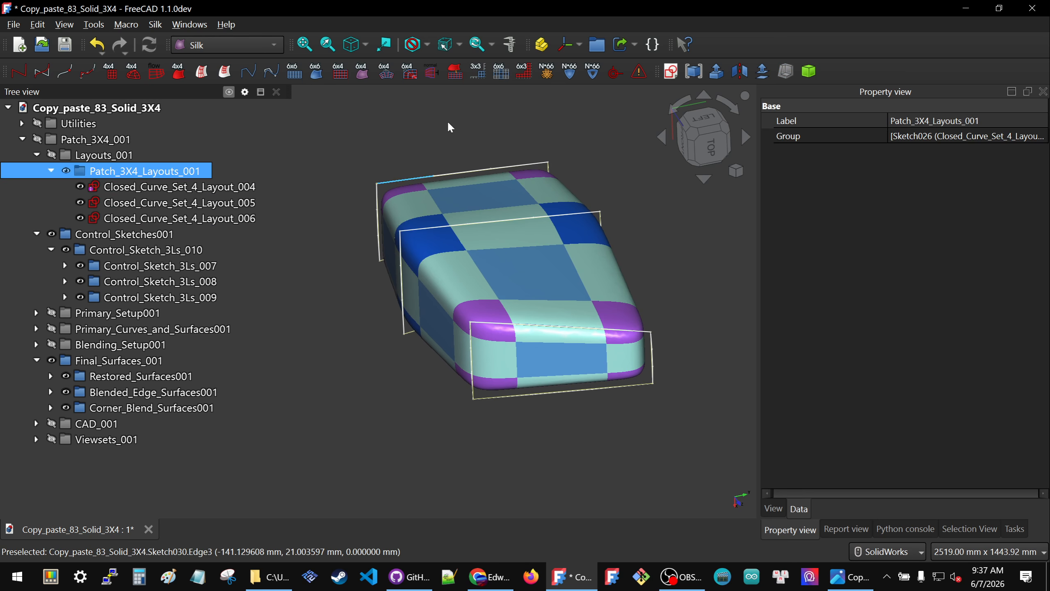
pyautogui.click(323, 165)
# - Open Closed_Curve_Set_4_Layout_004 for editing from the top view and reposition its lower-right 150 mm dimension
pyautogui.moveTo(534, 311); pyautogui.dragTo(459, 312, button='middle')
pyautogui.moveTo(487, 441); pyautogui.dragTo(418, 479, button='middle')
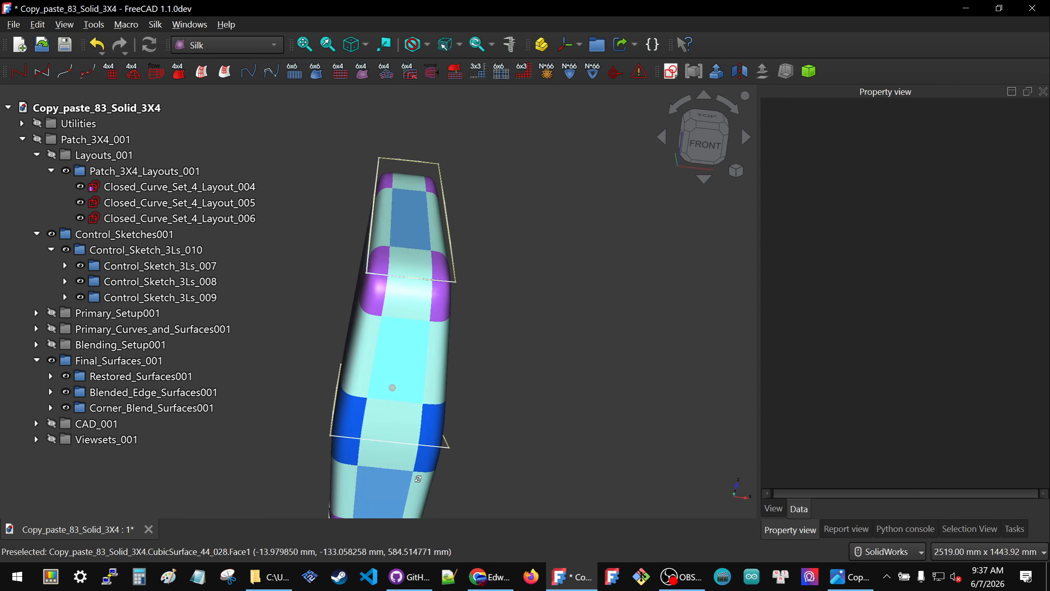
pyautogui.click(704, 117)
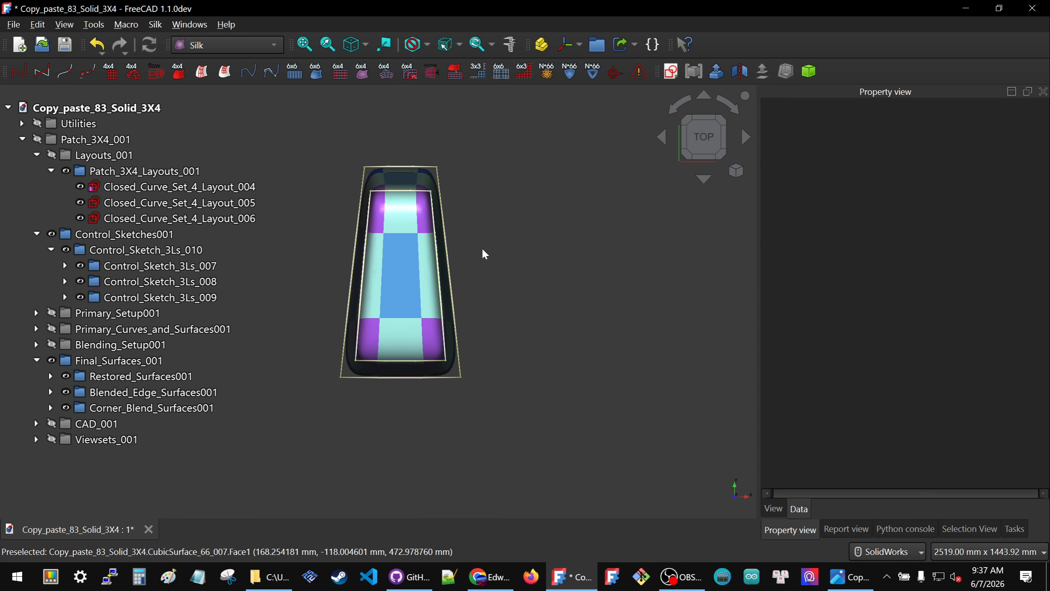
pyautogui.doubleClick(131, 185)
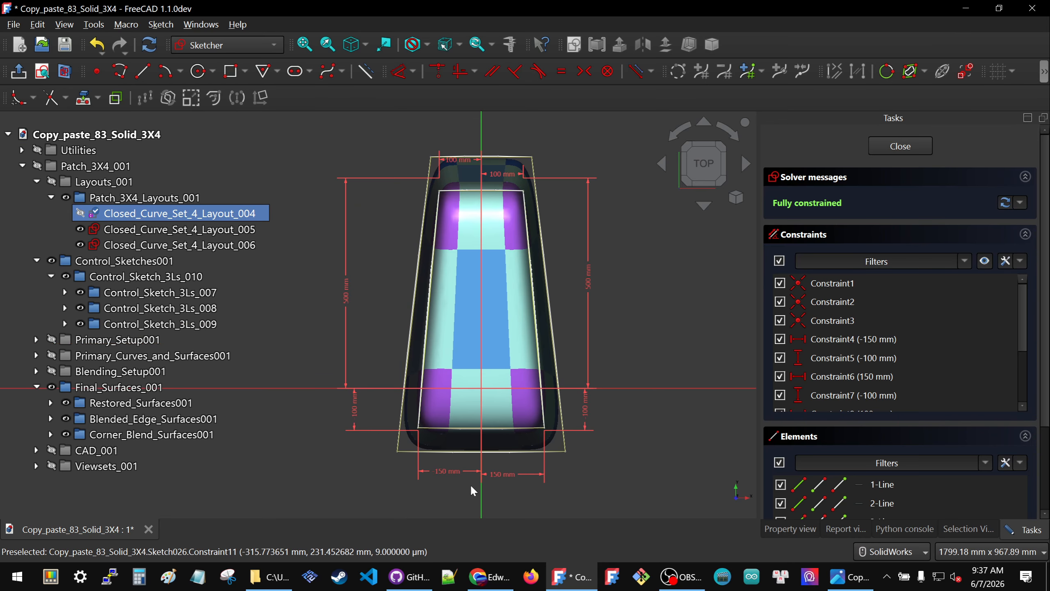
pyautogui.moveTo(514, 473); pyautogui.dragTo(517, 469)
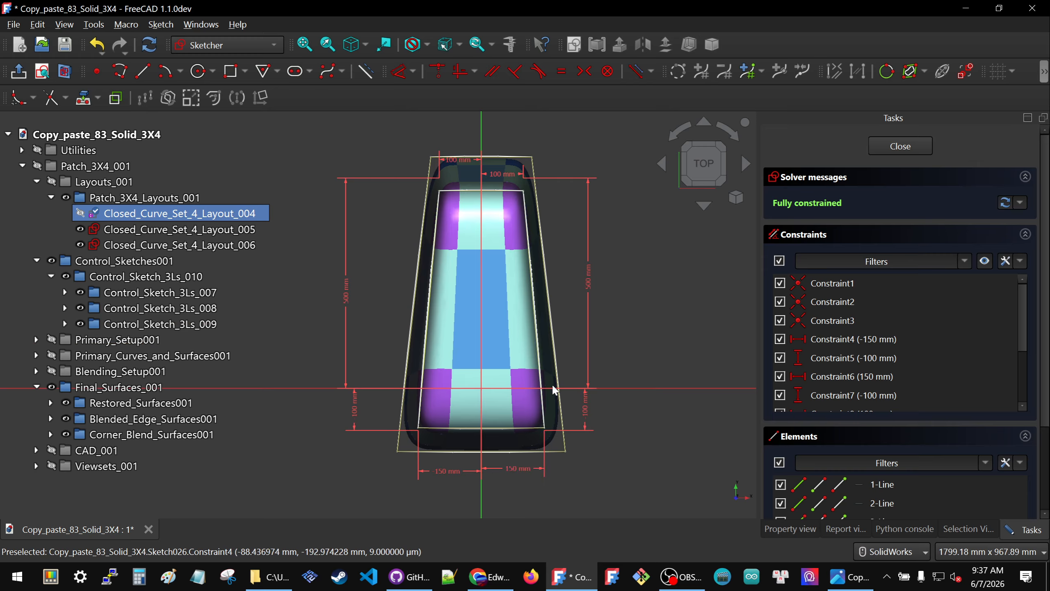
# - Set the vertical distance constraints of the layout sketch's upper-right and upper-left corners to 100 mm each
pyautogui.doubleClick(592, 275)
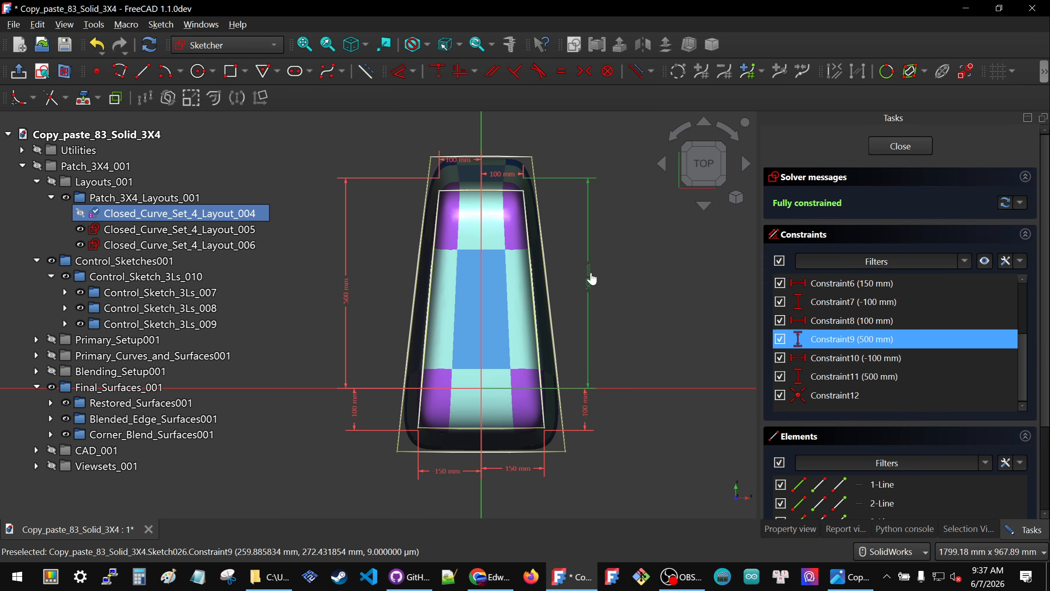
pyautogui.write('100')
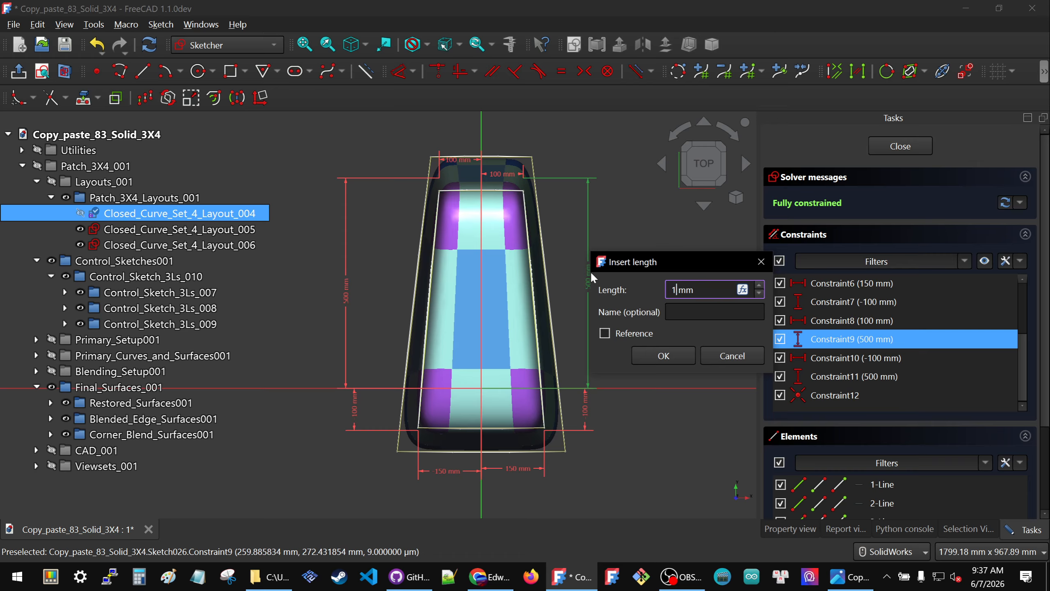
pyautogui.press('Return')
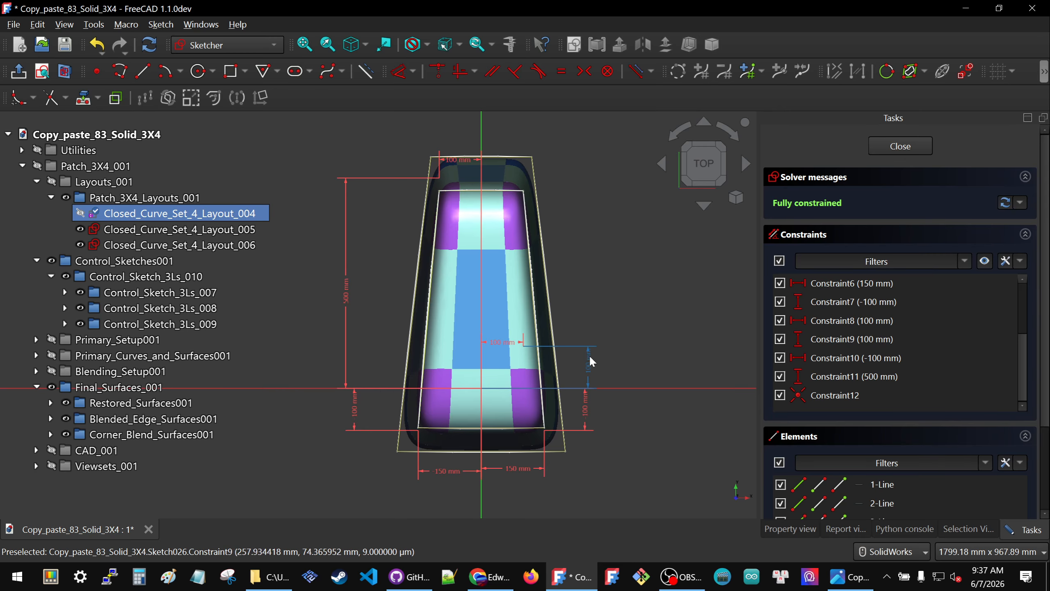
pyautogui.doubleClick(346, 289)
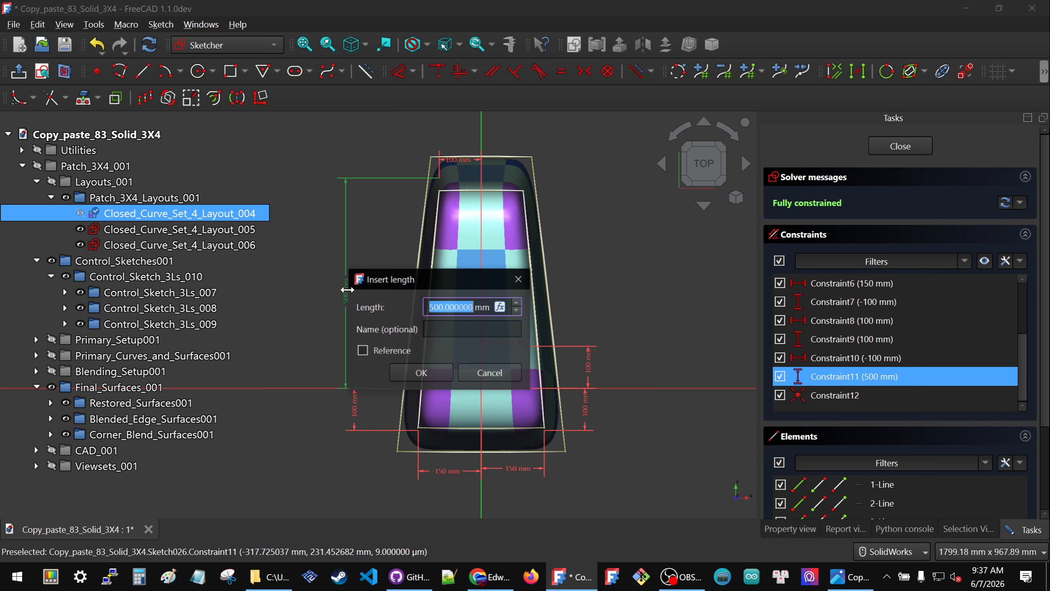
pyautogui.write('10')
pyautogui.press('Return')
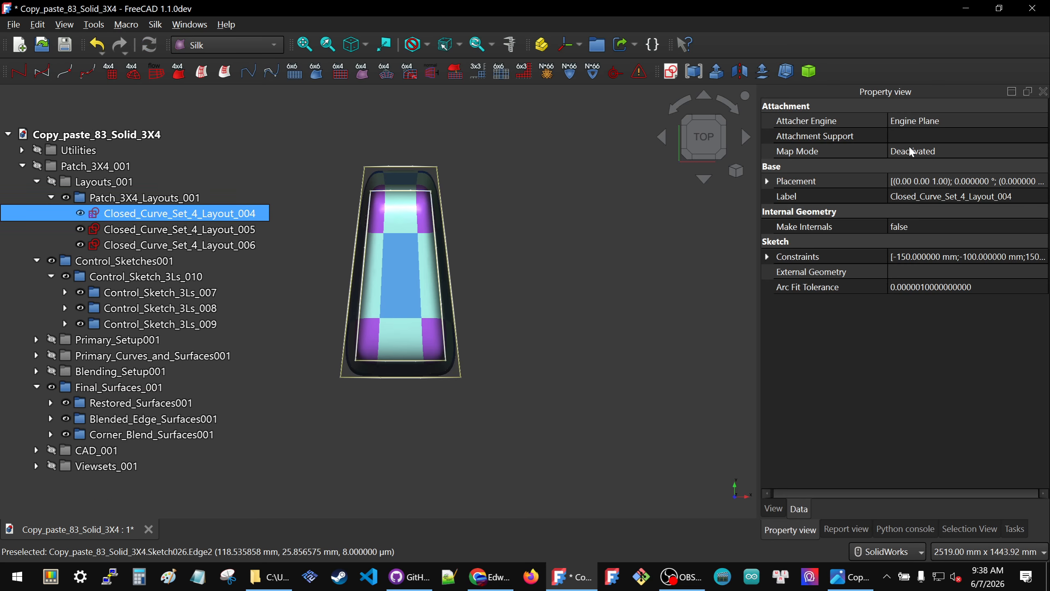
# - Examine the reshaped solid from several sides, including the shortened end face and its control sketch edge
pyautogui.moveTo(397, 283); pyautogui.dragTo(555, 282, button='middle')
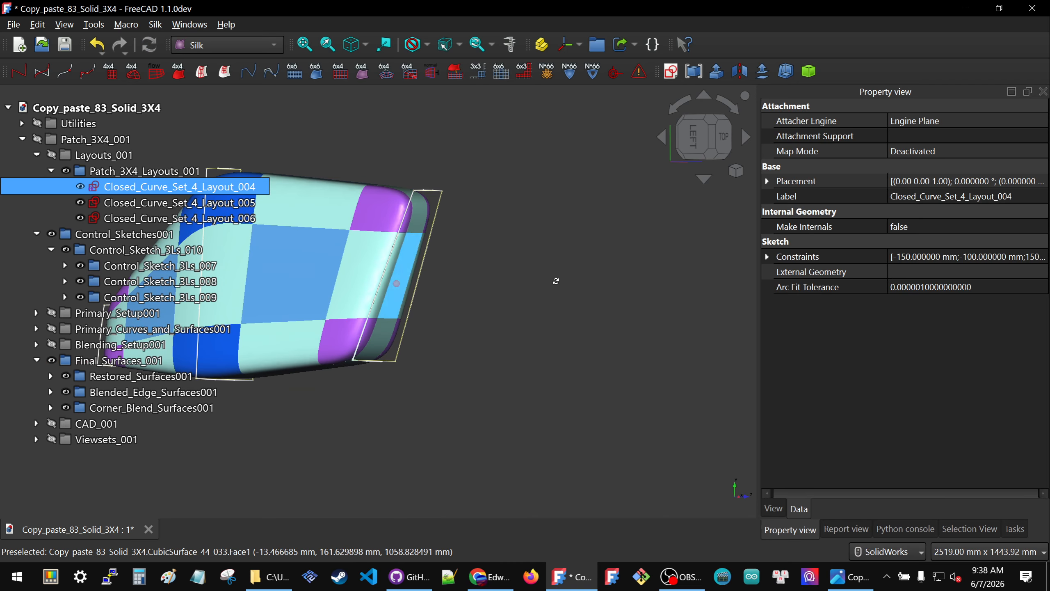
pyautogui.scroll(-3, 603, 282)
pyautogui.scroll(4, 390, 300)
pyautogui.moveTo(391, 300); pyautogui.dragTo(565, 245, button='middle')
pyautogui.scroll(-3, 565, 241)
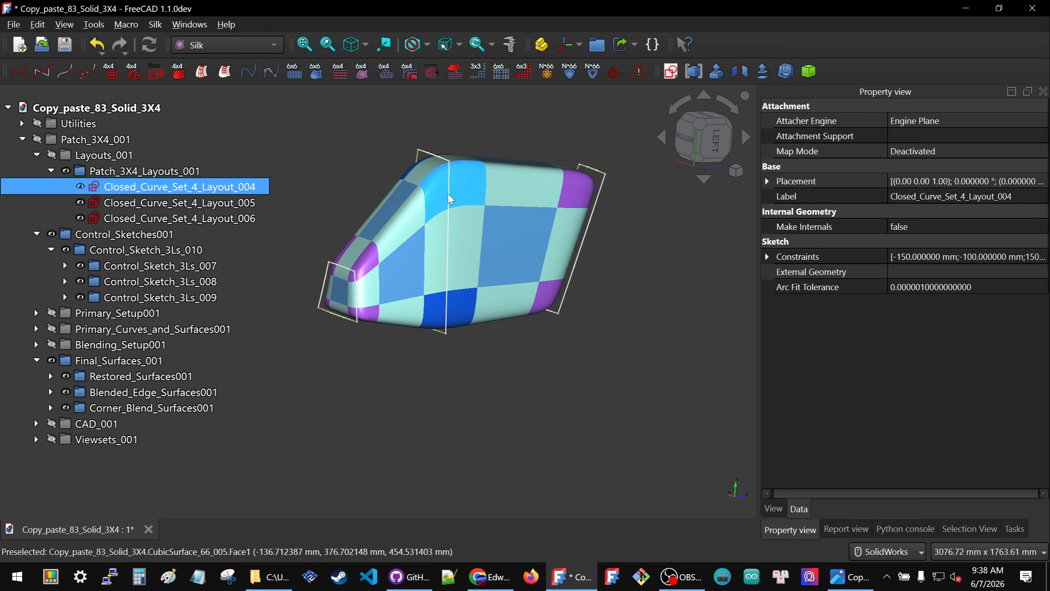
pyautogui.scroll(4, 449, 242)
pyautogui.moveTo(453, 239); pyautogui.dragTo(537, 233, button='middle')
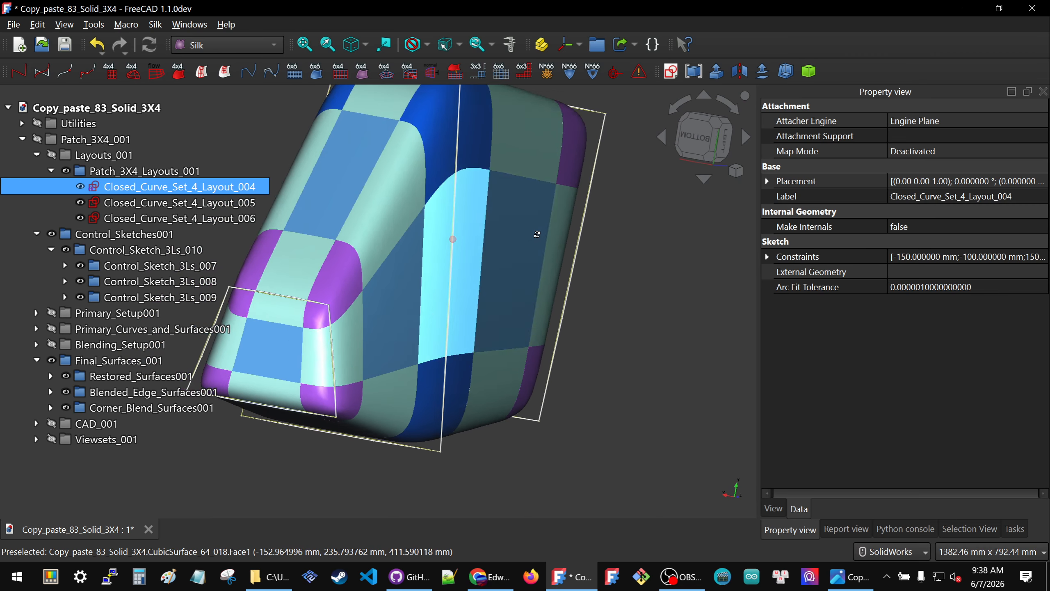
pyautogui.scroll(1, 534, 235)
pyautogui.scroll(-2, 442, 213)
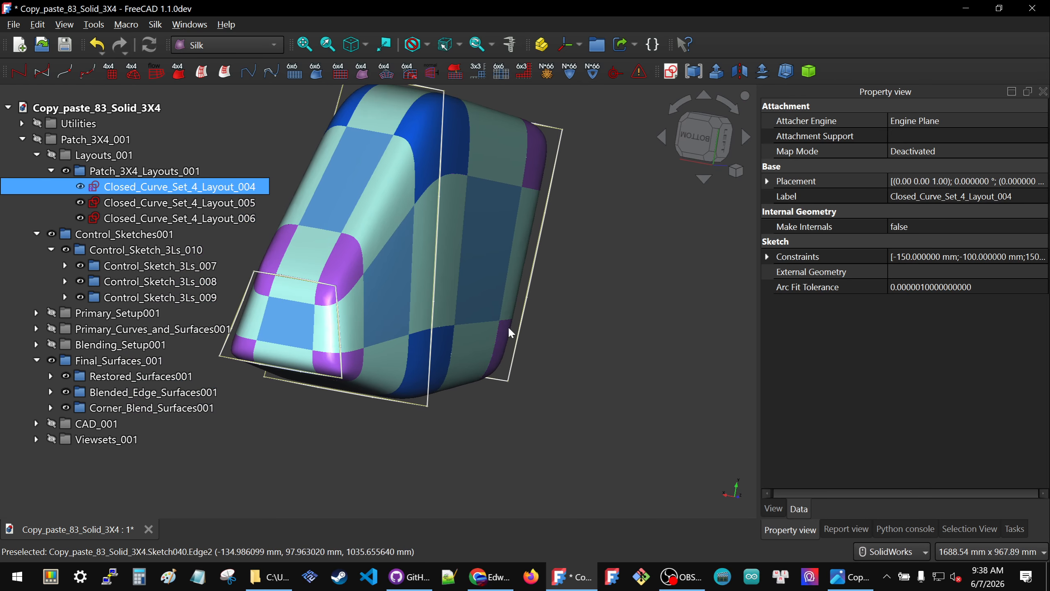
pyautogui.scroll(5, 337, 329)
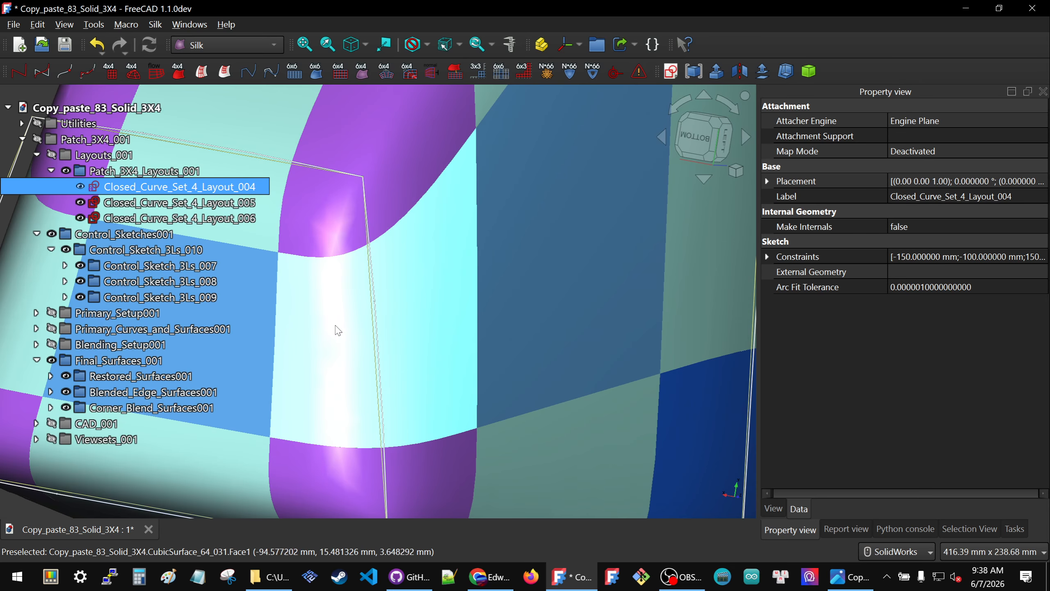
pyautogui.click(375, 316)
pyautogui.scroll(-5, 534, 300)
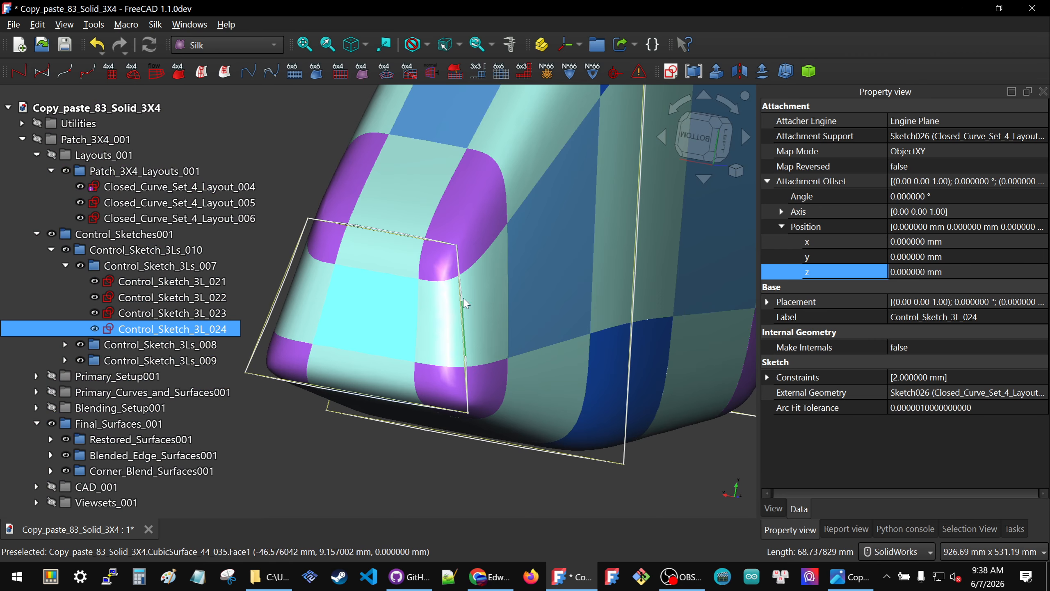
# - Examine the solid's small end face against its side control sketch edges, including Control_Sketch_3L_022, up close and from farther away
pyautogui.scroll(5, 374, 313)
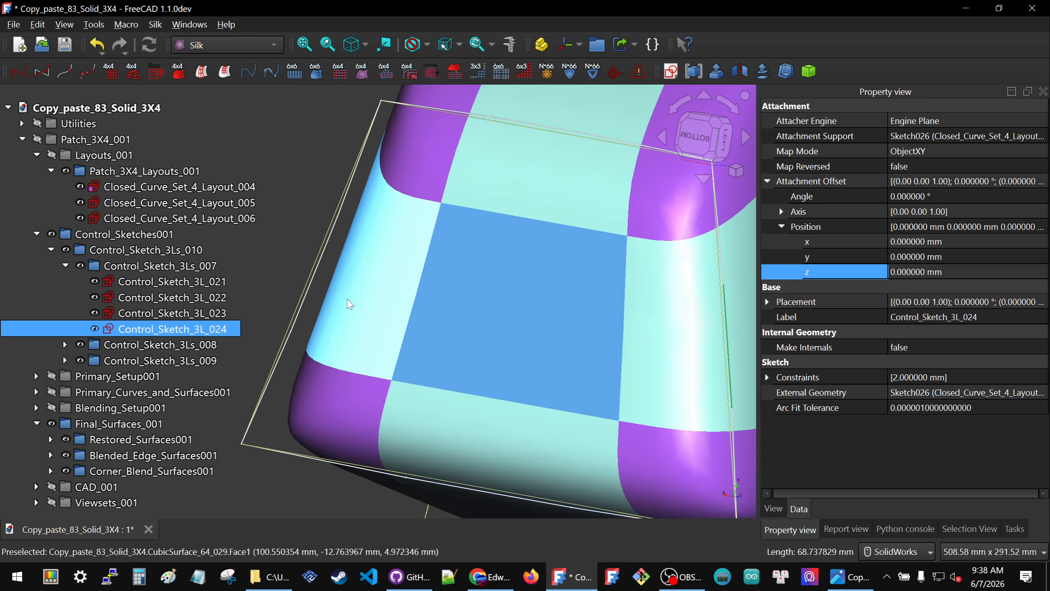
pyautogui.click(325, 252)
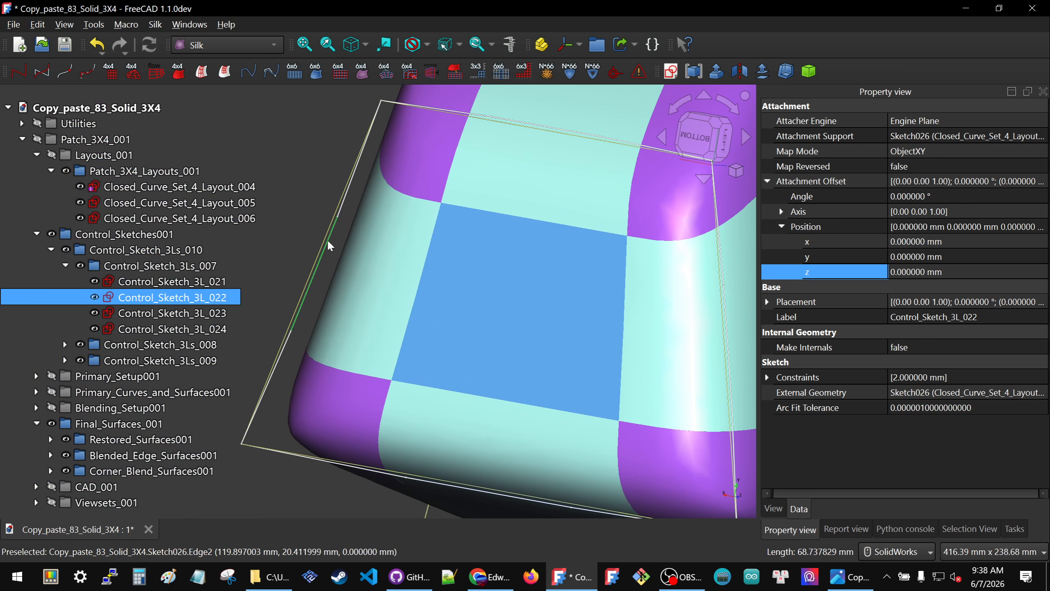
pyautogui.scroll(-2, 398, 287)
pyautogui.moveTo(475, 261); pyautogui.dragTo(312, 262, button='middle')
pyautogui.scroll(-3, 404, 286)
pyautogui.moveTo(443, 295)
pyautogui.mouseDown(button='middle')
pyautogui.moveTo(538, 275)
pyautogui.moveTo(389, 329)
pyautogui.mouseUp(button='middle')
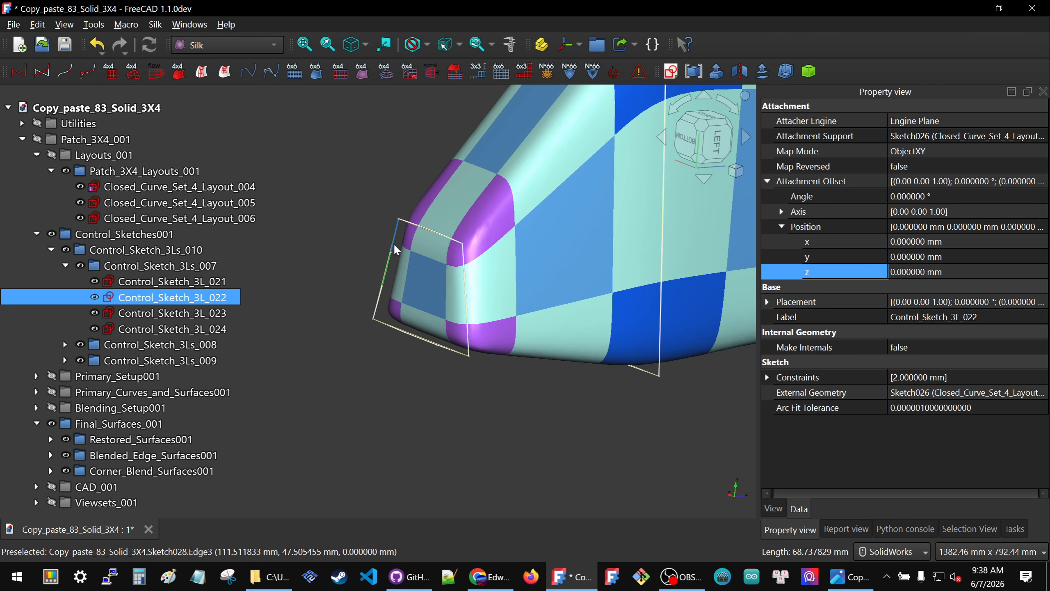
pyautogui.scroll(-4, 374, 292)
pyautogui.keyDown('ctrl'); pyautogui.click(118, 329); pyautogui.keyUp('ctrl')
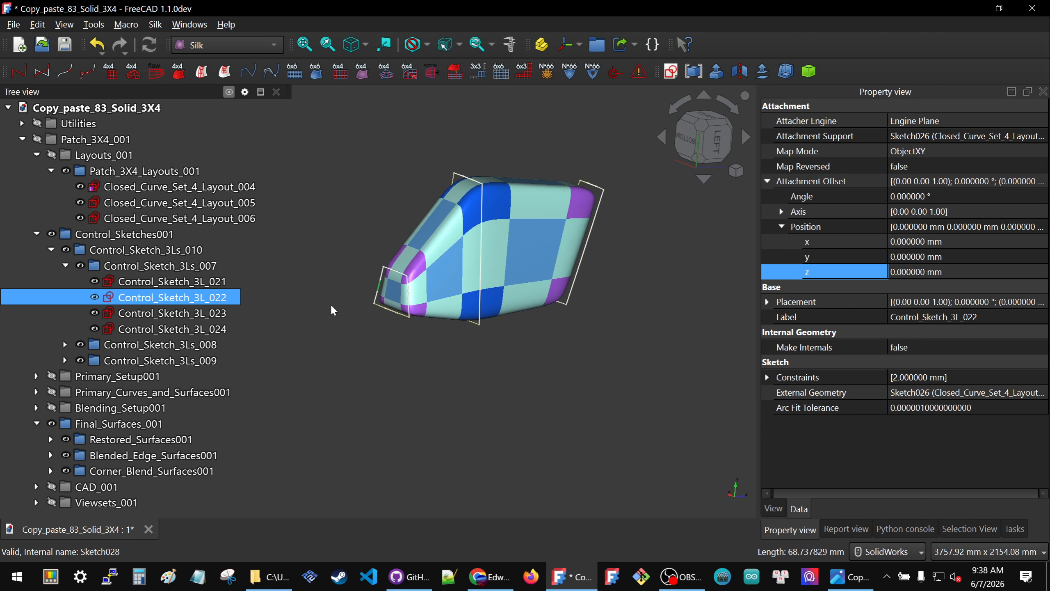
# - Set the vertical distances of the upper-left and upper-right corners in Closed_Curve_Set_4_Layout_005 to 100 mm each and finish editing
pyautogui.doubleClick(129, 203)
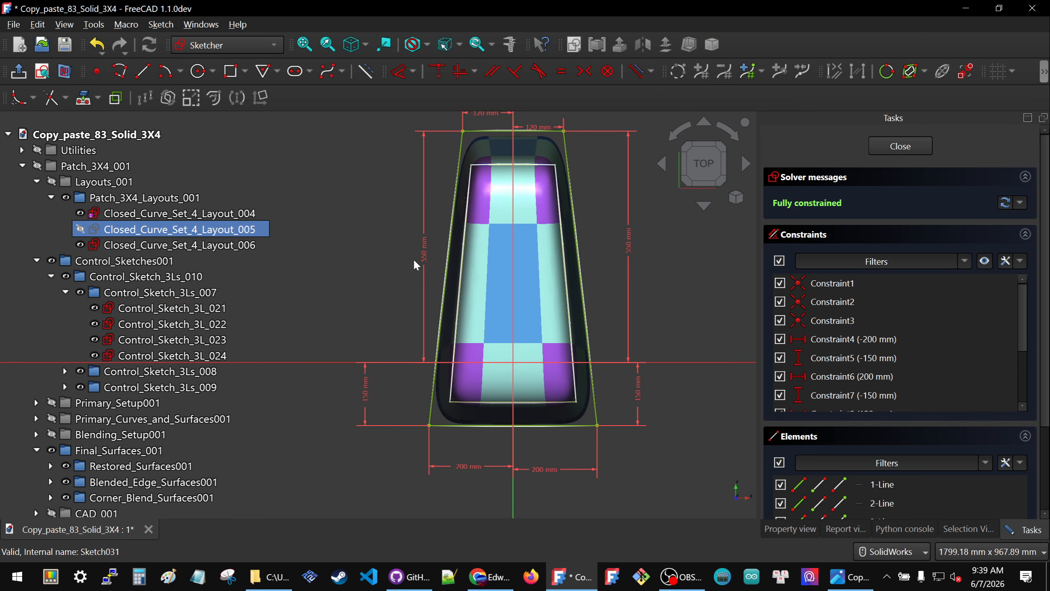
pyautogui.doubleClick(421, 252)
pyautogui.write('100')
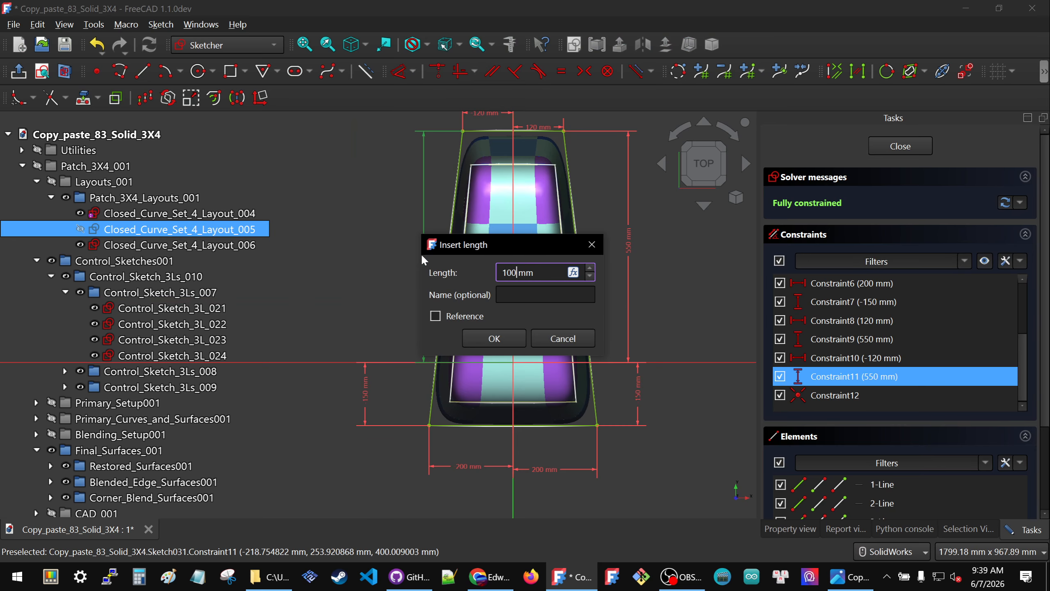
pyautogui.write('0')
pyautogui.press('Return')
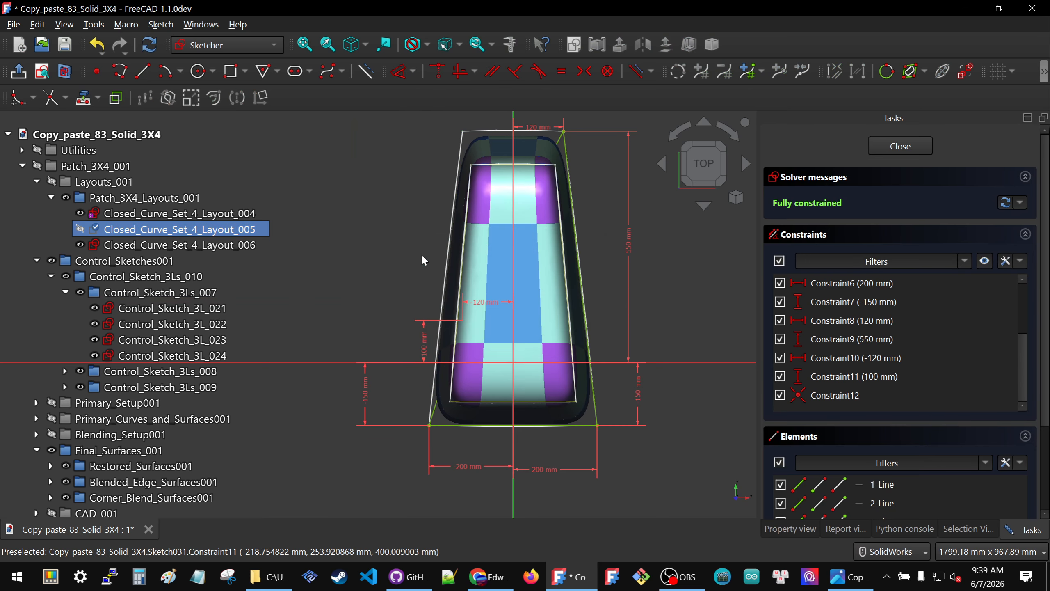
pyautogui.doubleClick(629, 243)
pyautogui.write('100')
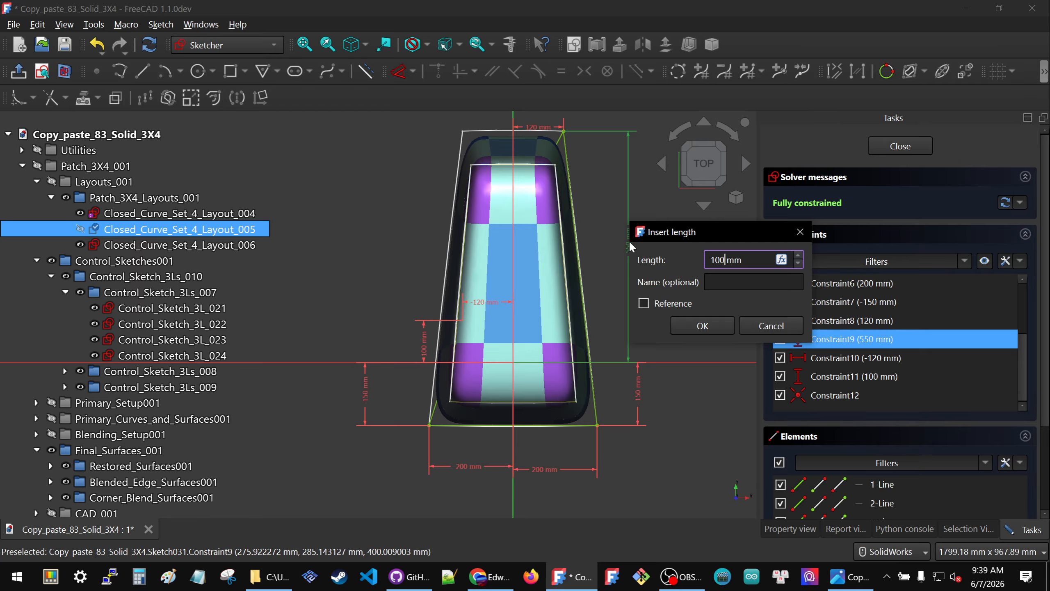
pyautogui.press('Return')
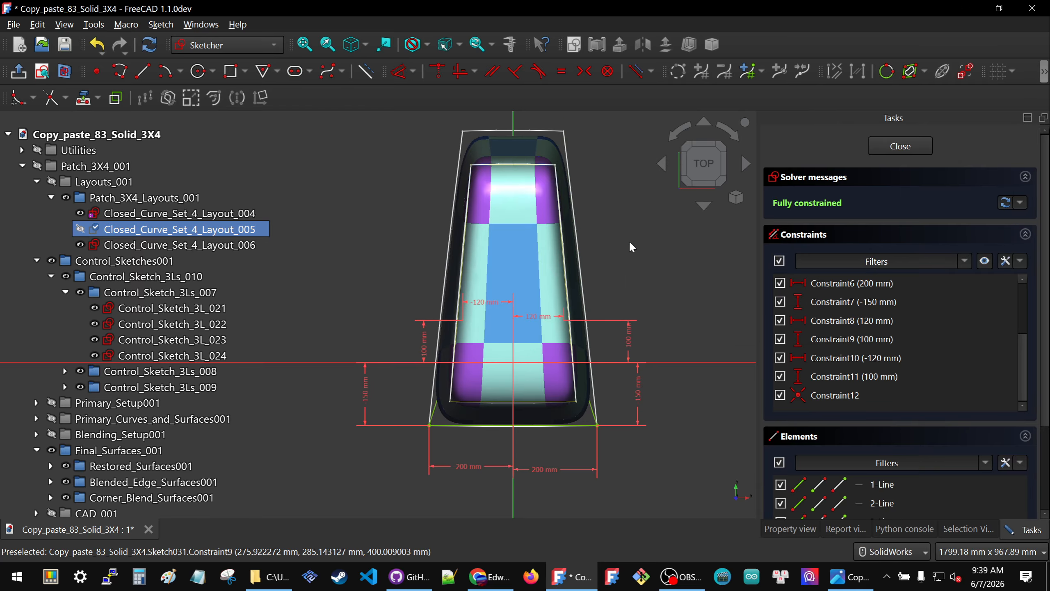
pyautogui.click(887, 146)
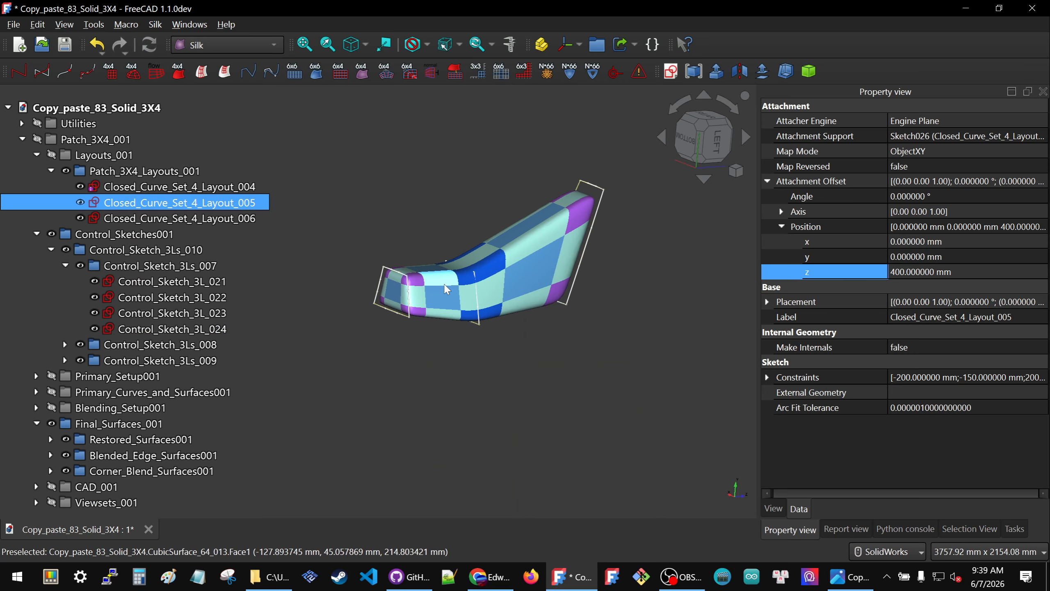
# - Set the vertical distances of the upper-left and upper-right corners in Closed_Curve_Set_4_Layout_006 to 100 mm each and finish editing
pyautogui.scroll(3, 467, 264)
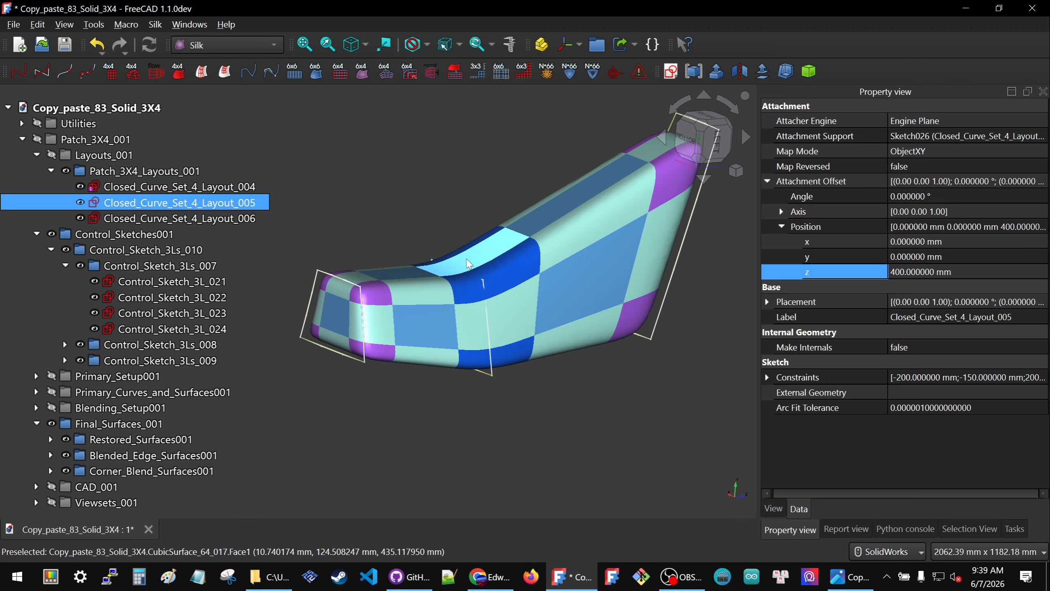
pyautogui.doubleClick(138, 219)
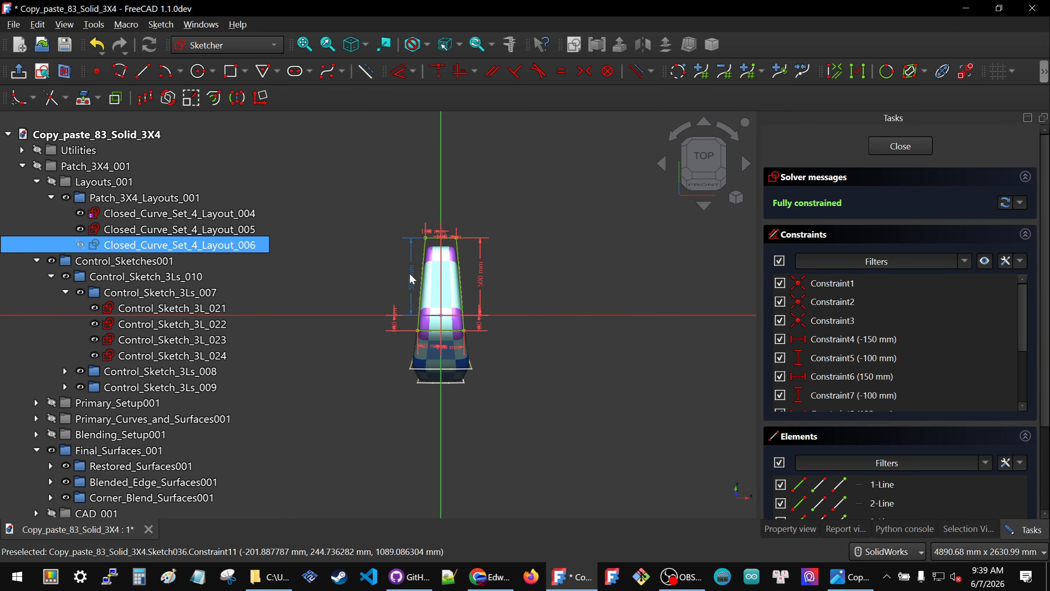
pyautogui.scroll(2, 413, 294)
pyautogui.doubleClick(412, 289)
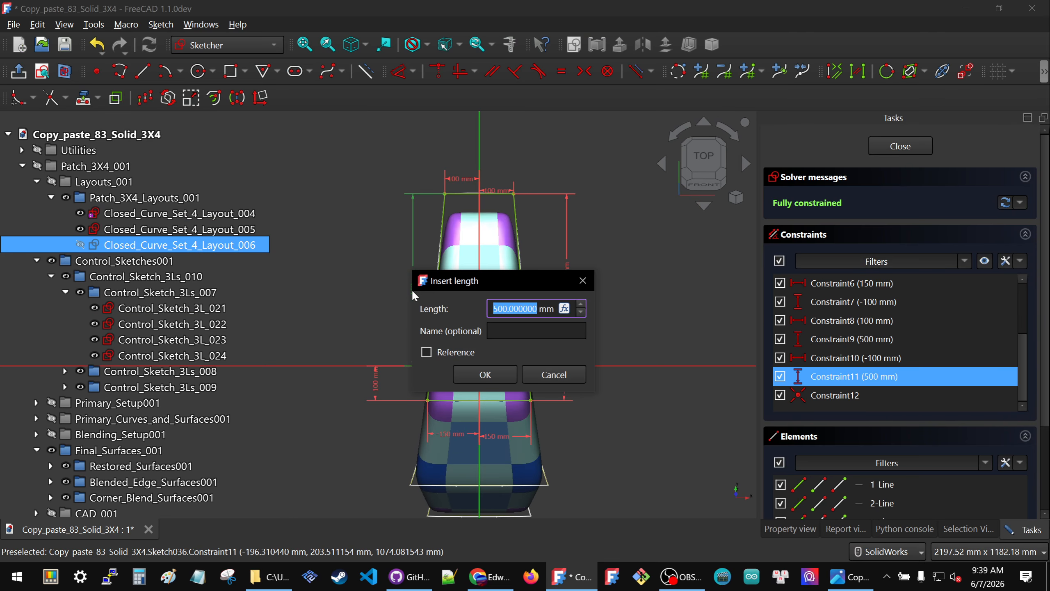
pyautogui.write('100')
pyautogui.press('Return')
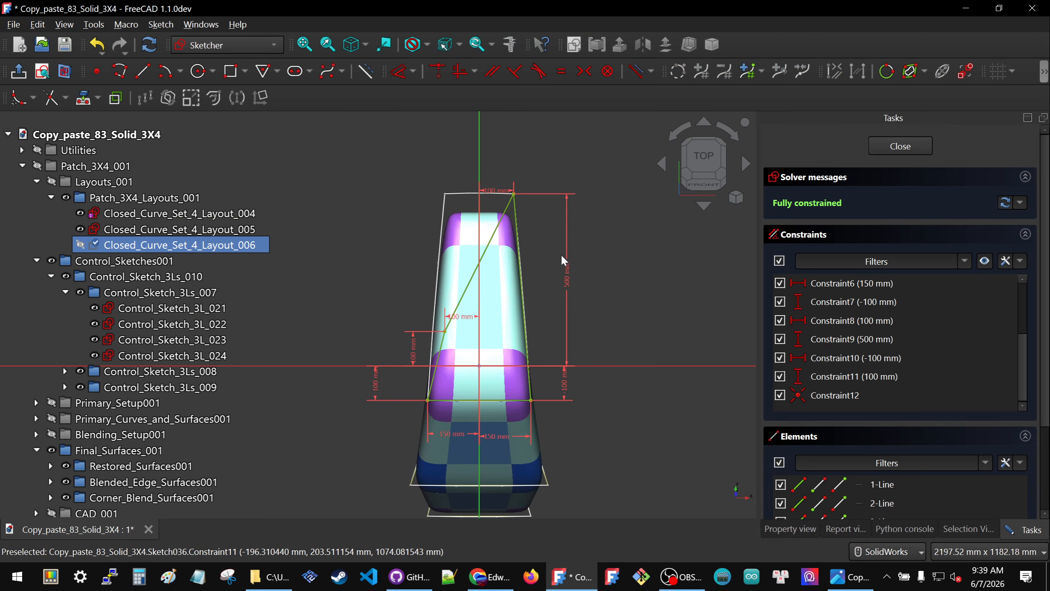
pyautogui.doubleClick(565, 282)
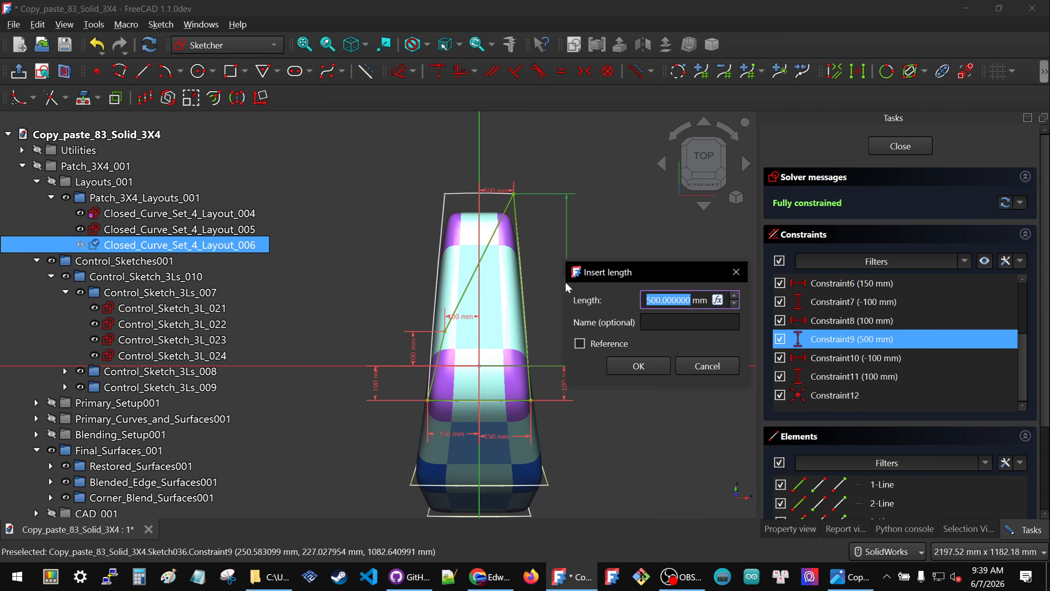
pyautogui.write('100')
pyautogui.press('Return')
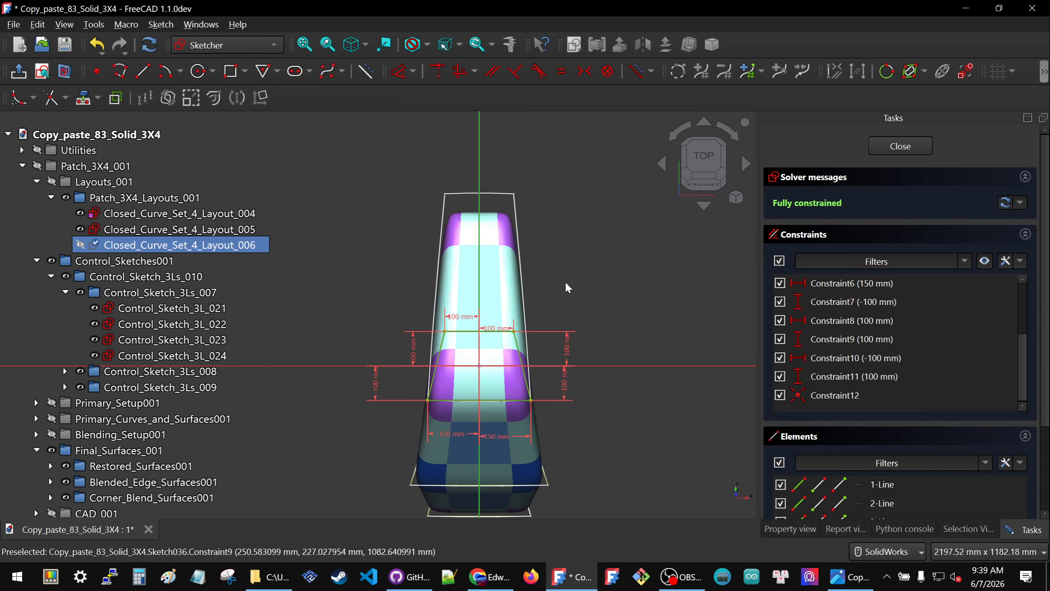
pyautogui.click(894, 143)
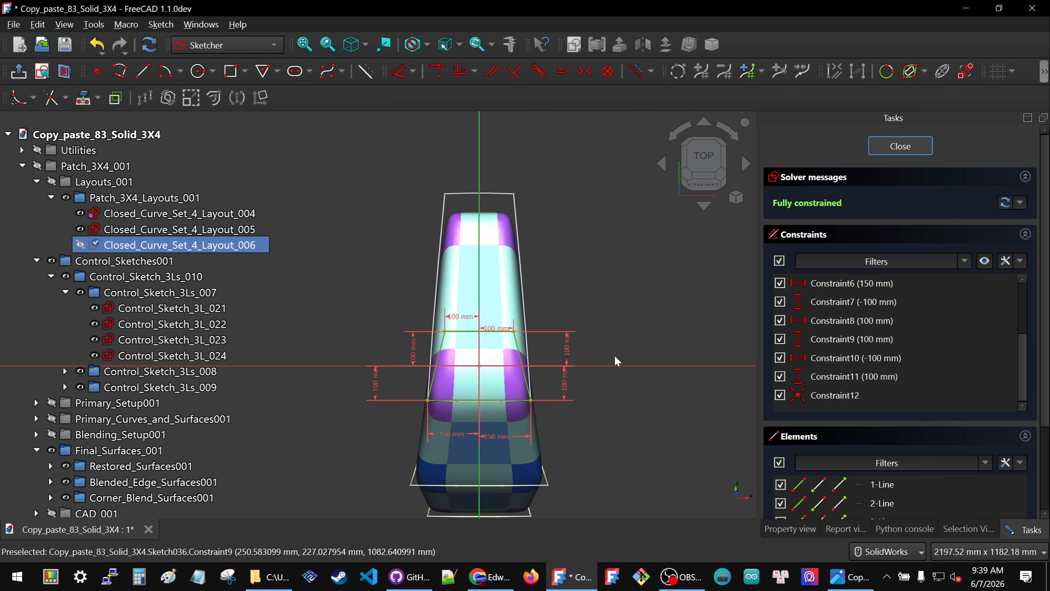
# - Examine the shortened solid as a whole and the gap between its far corner and the end layout sketch
pyautogui.moveTo(525, 344); pyautogui.dragTo(541, 381, button='middle')
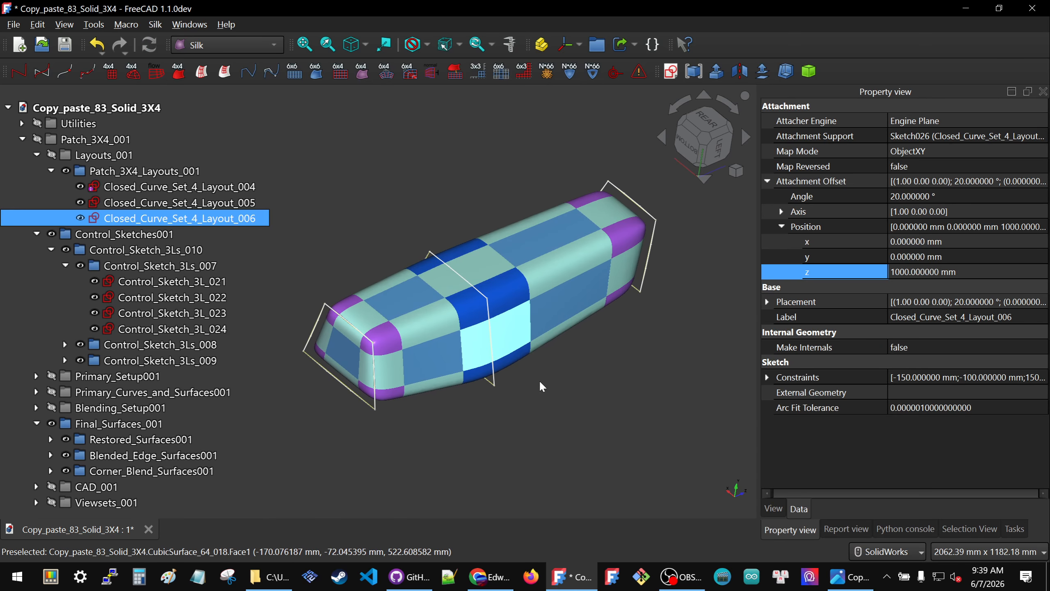
pyautogui.scroll(-2, 505, 335)
pyautogui.scroll(3, 582, 285)
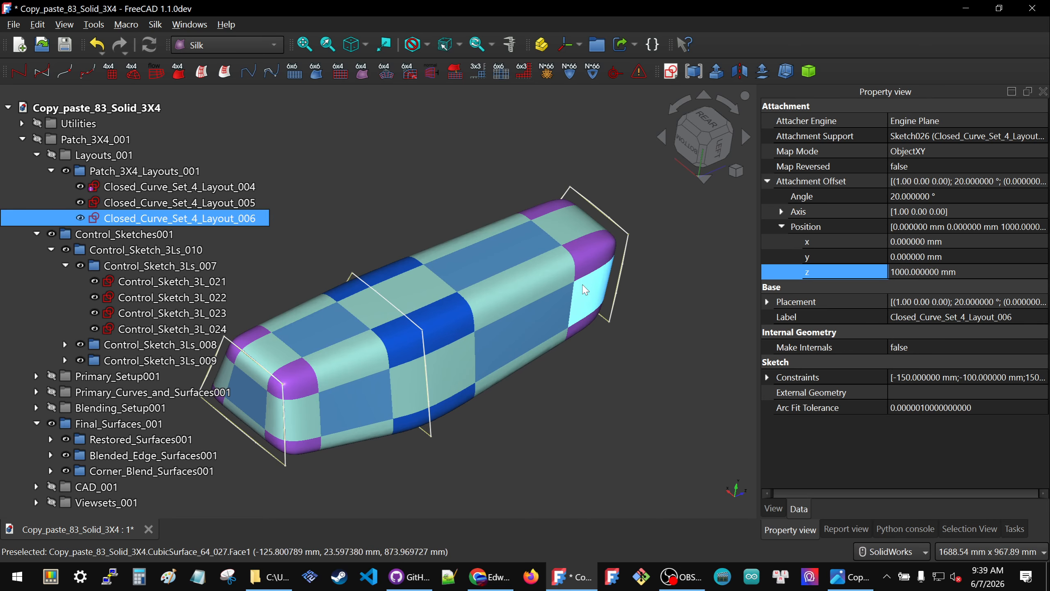
pyautogui.scroll(8, 625, 253)
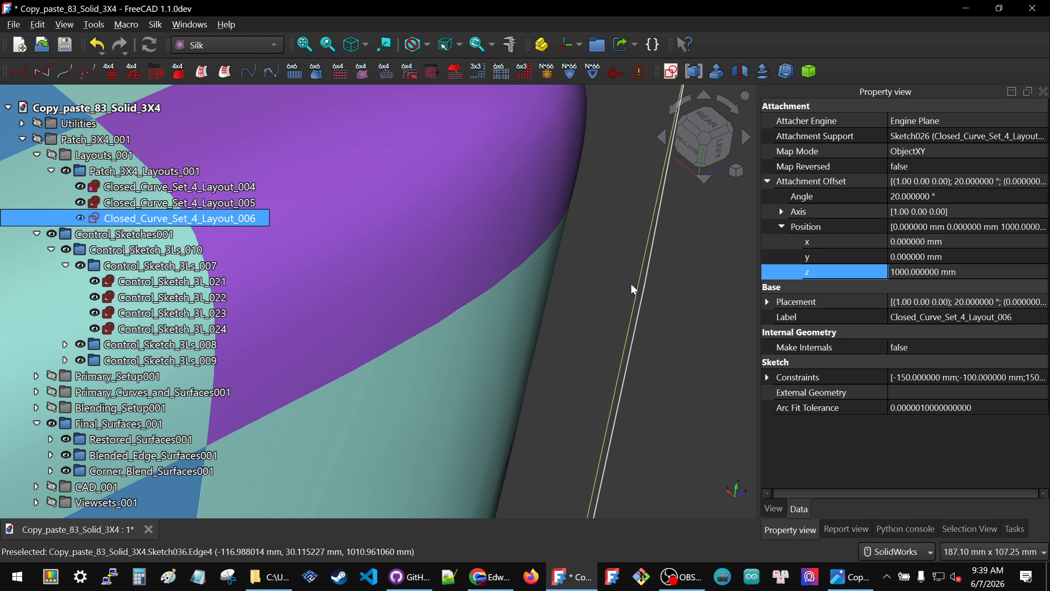
pyautogui.scroll(-5, 633, 286)
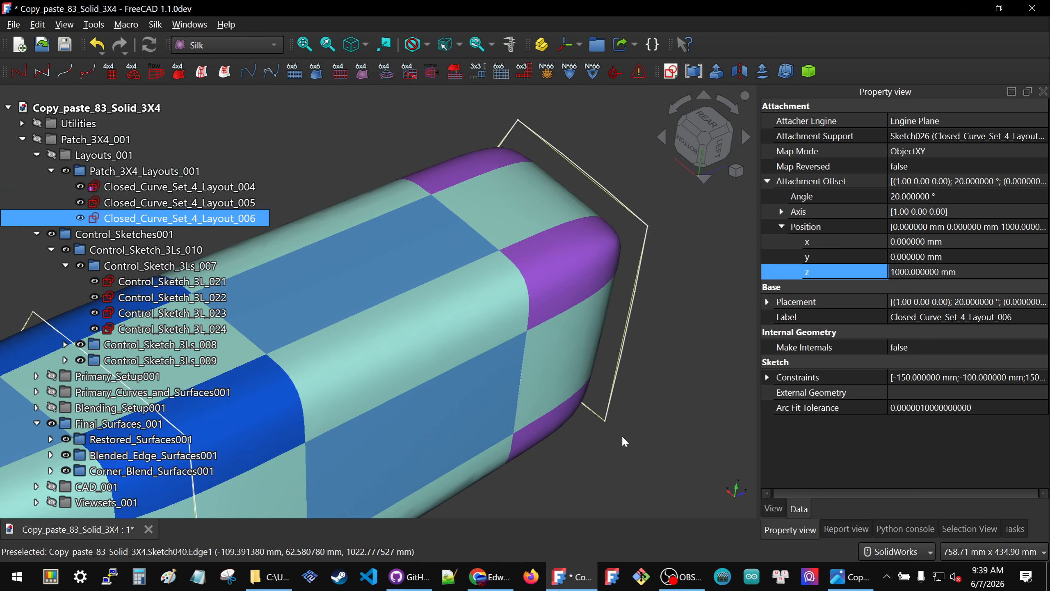
pyautogui.scroll(-4, 632, 327)
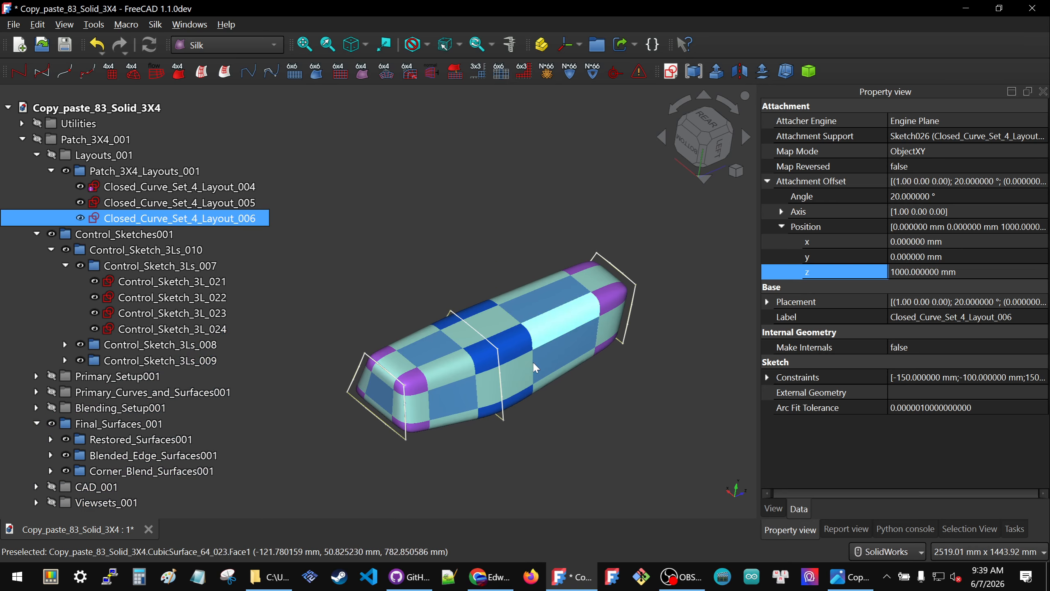
pyautogui.moveTo(516, 374); pyautogui.dragTo(529, 367, button='middle')
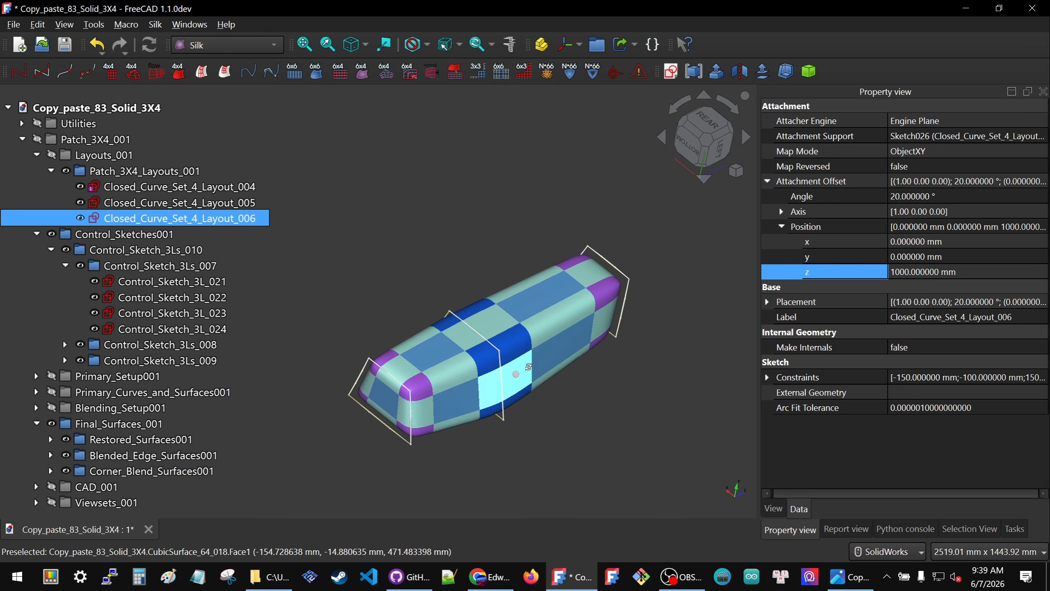
# - Open Closed_Curve_Set_4_Layout_004 in section view and set its lower-right corner's horizontal distance to 100 mm
pyautogui.doubleClick(117, 188)
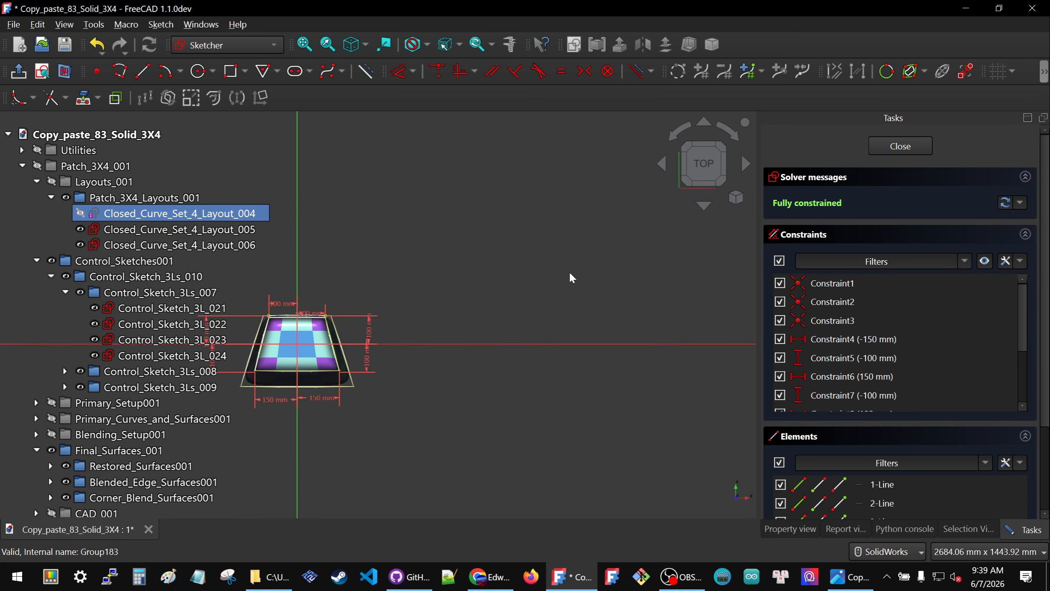
pyautogui.click(68, 78)
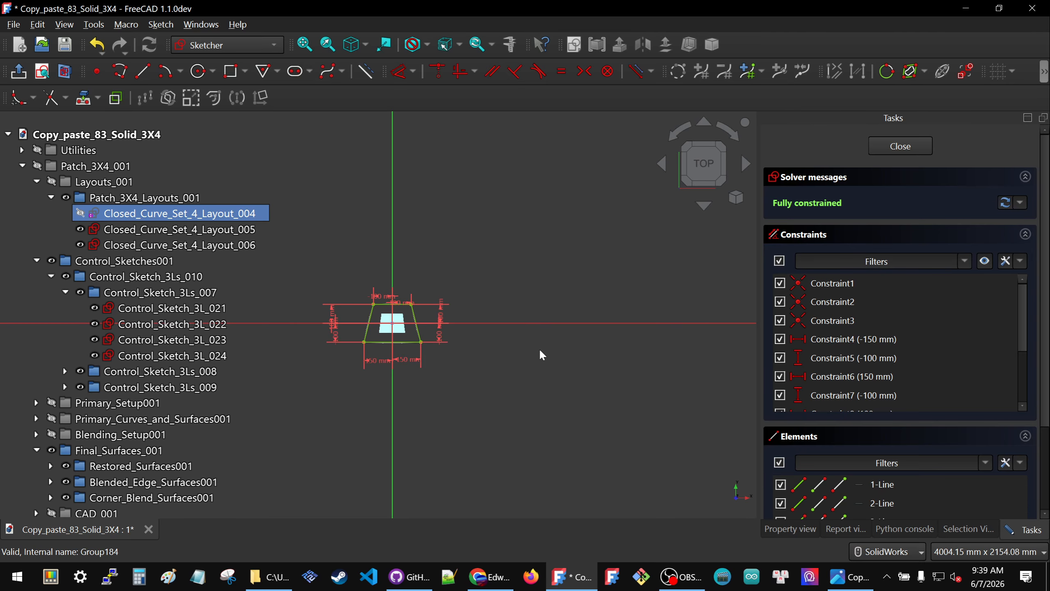
pyautogui.scroll(-2, 539, 348)
pyautogui.scroll(6, 380, 329)
pyautogui.scroll(2, 664, 374)
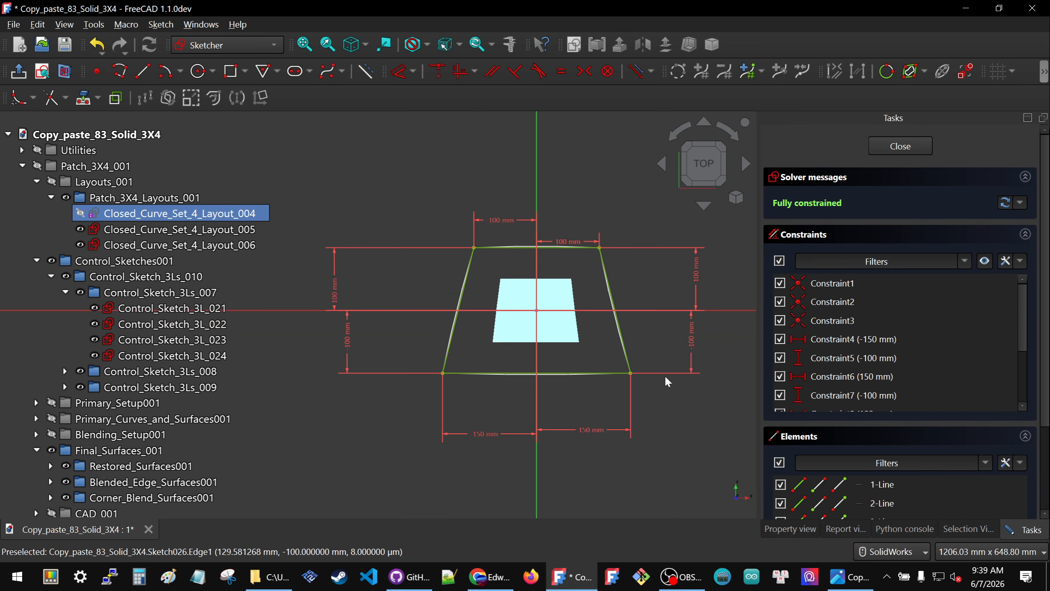
pyautogui.doubleClick(583, 428)
pyautogui.write('10')
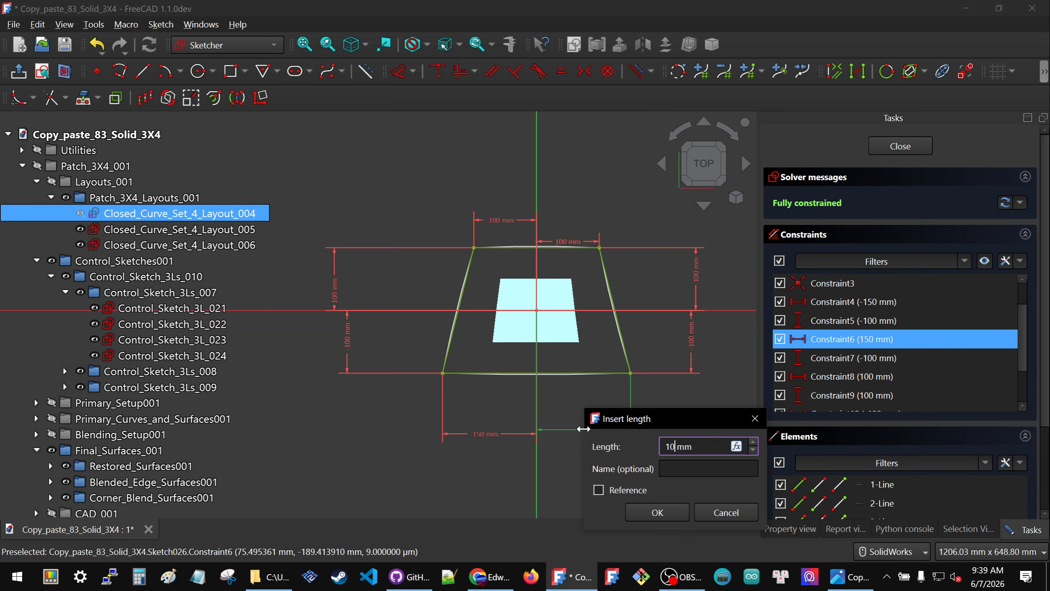
pyautogui.write('0')
pyautogui.press('Return')
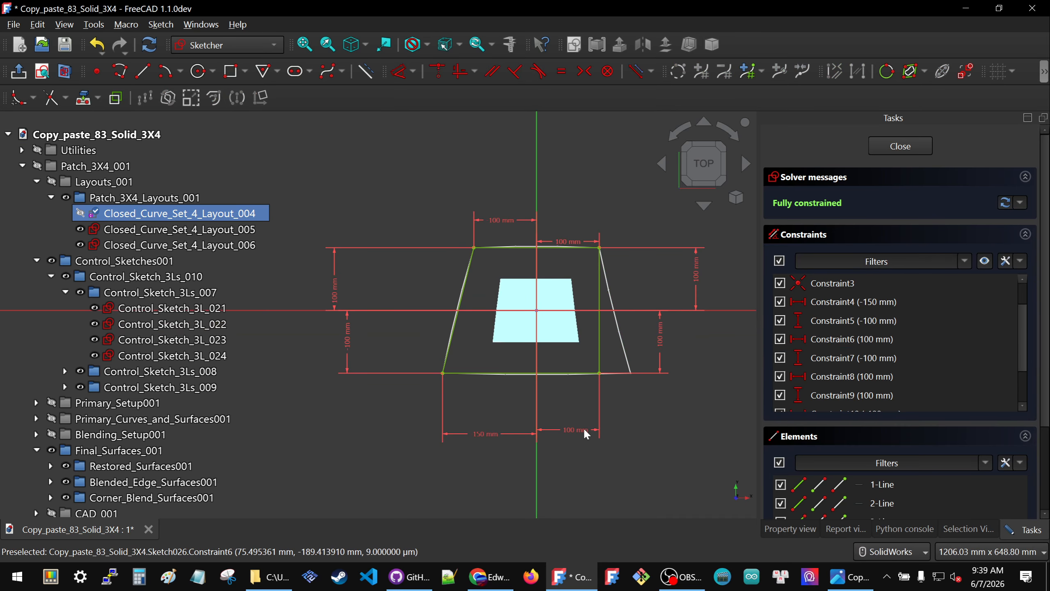
# - Try setting the lower-left corner's horizontal distance to positive 100 mm, and undo the change
pyautogui.doubleClick(487, 432)
pyautogui.write('100')
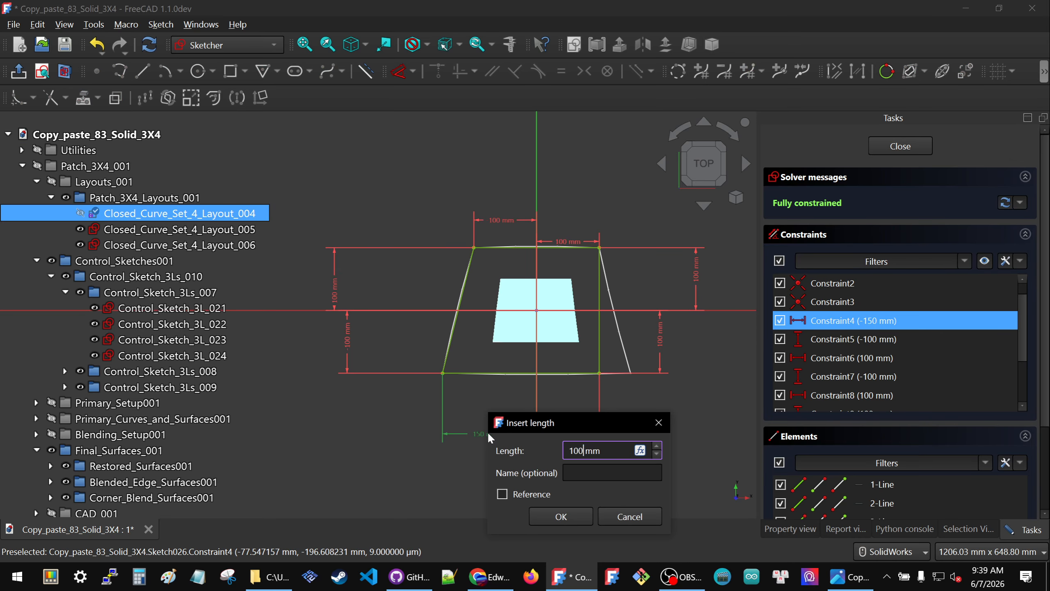
pyautogui.press('Return')
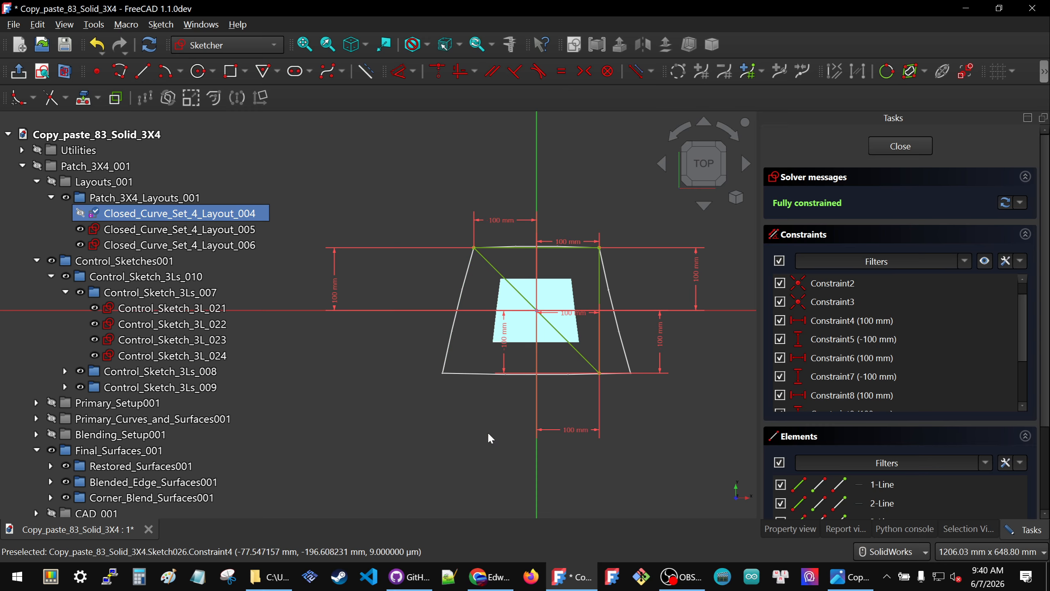
pyautogui.hotkey('ctrl', 'z')
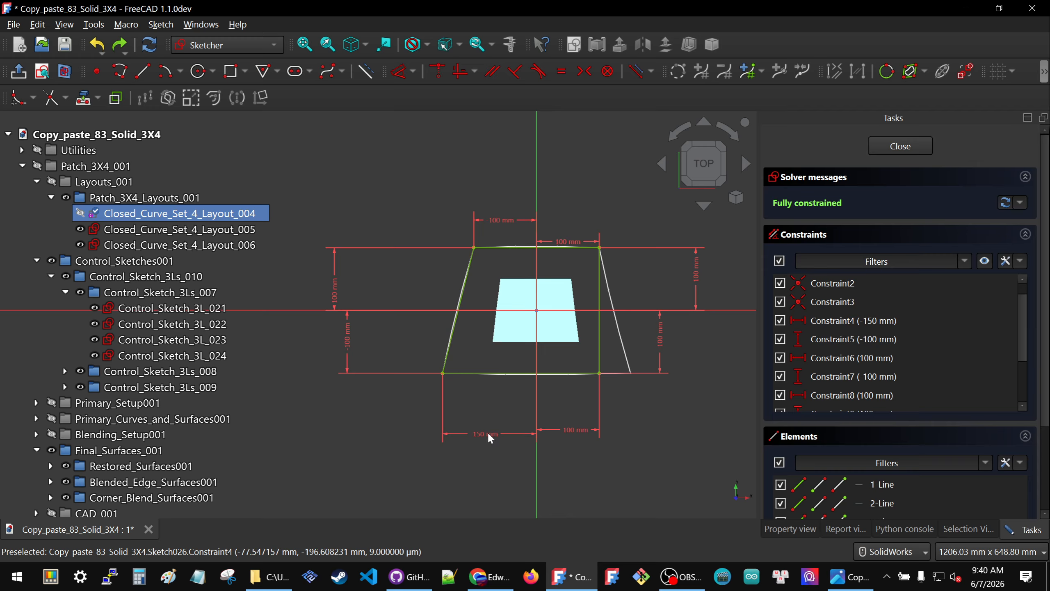
# - Set the lower-left corner's horizontal distance in the layout sketch to -100 mm
pyautogui.doubleClick(478, 434)
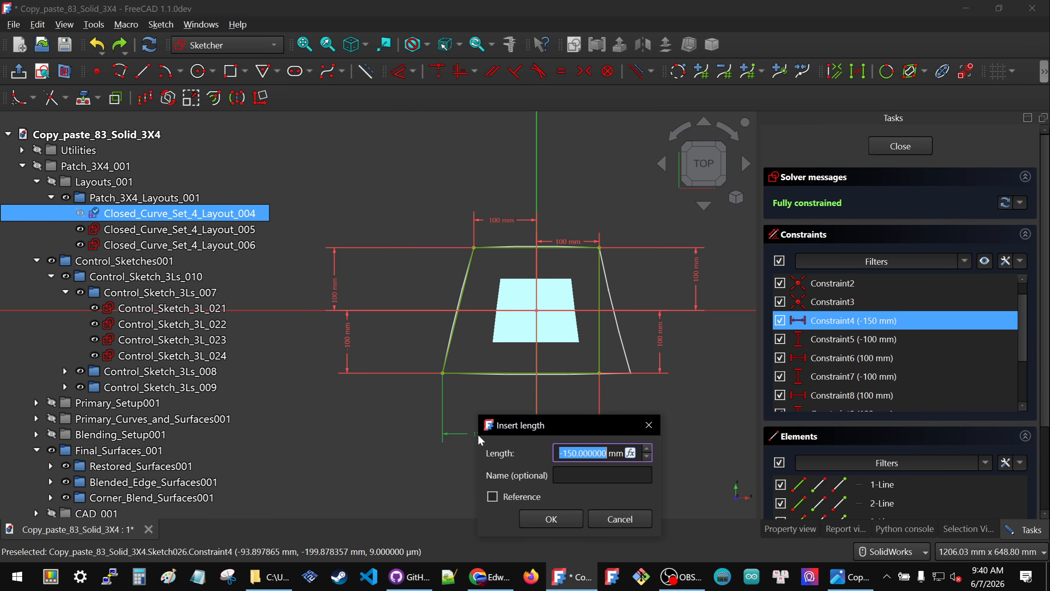
pyautogui.write('-100')
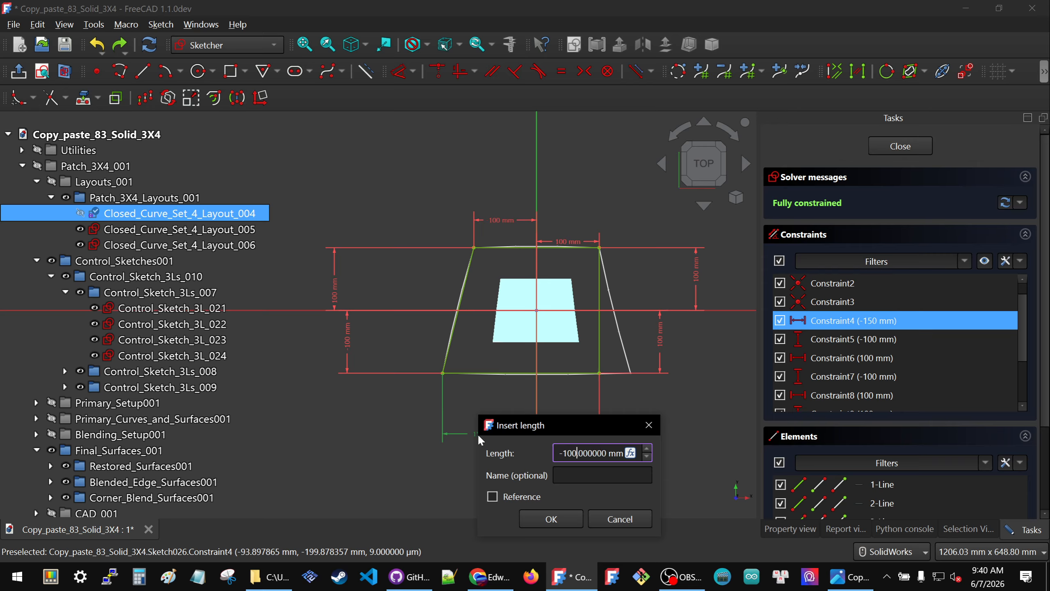
pyautogui.click(542, 519)
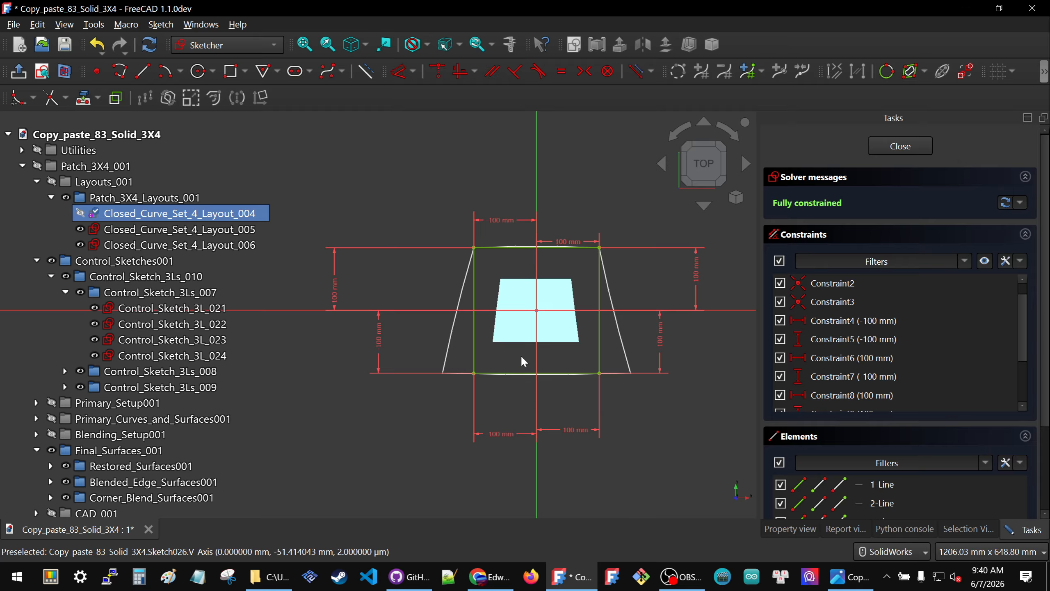
pyautogui.scroll(-2, 569, 259)
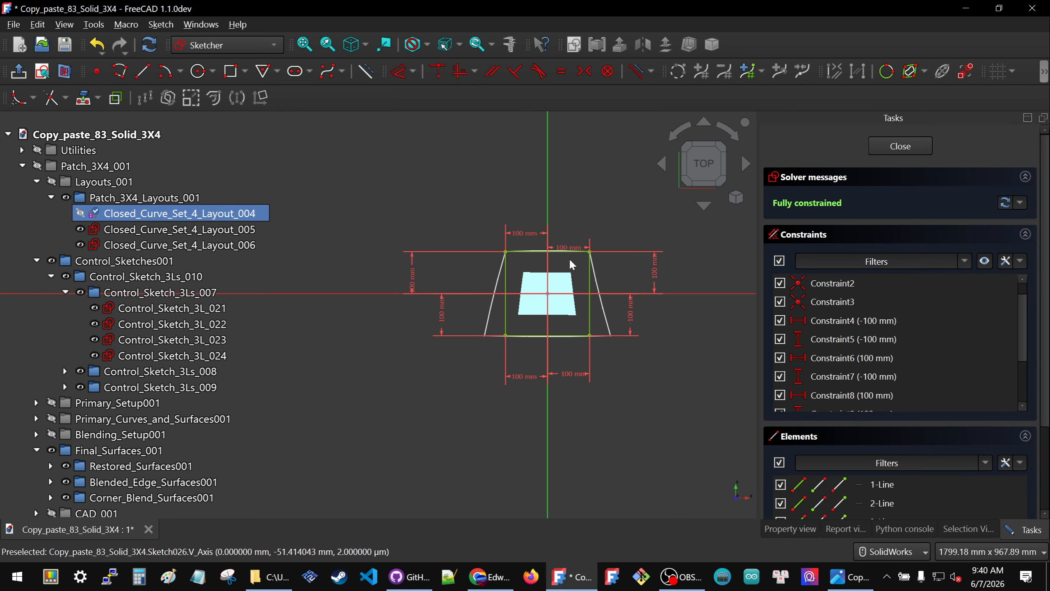
# - Finish the open layout sketch and set the upper corners' horizontal distances in Closed_Curve_Set_4_Layout_005 to -150 mm and 150 mm
pyautogui.scroll(2, 573, 265)
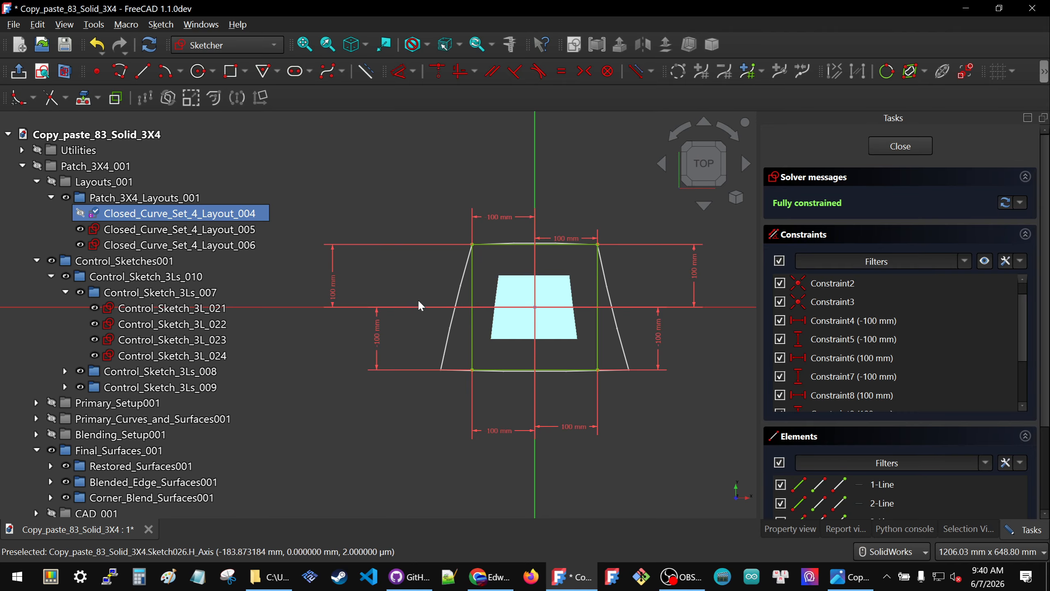
pyautogui.click(913, 146)
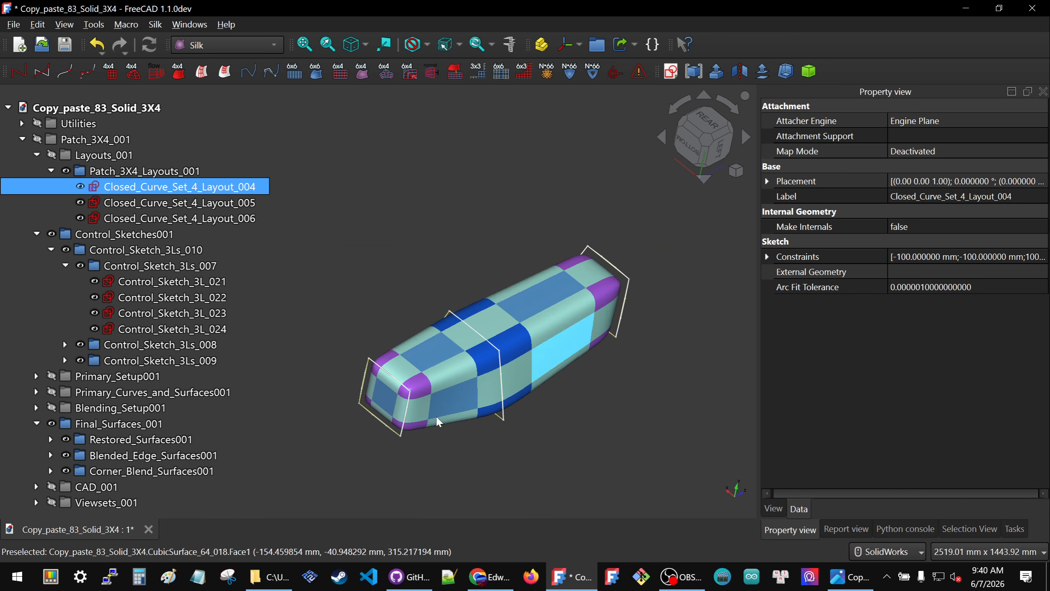
pyautogui.doubleClick(132, 204)
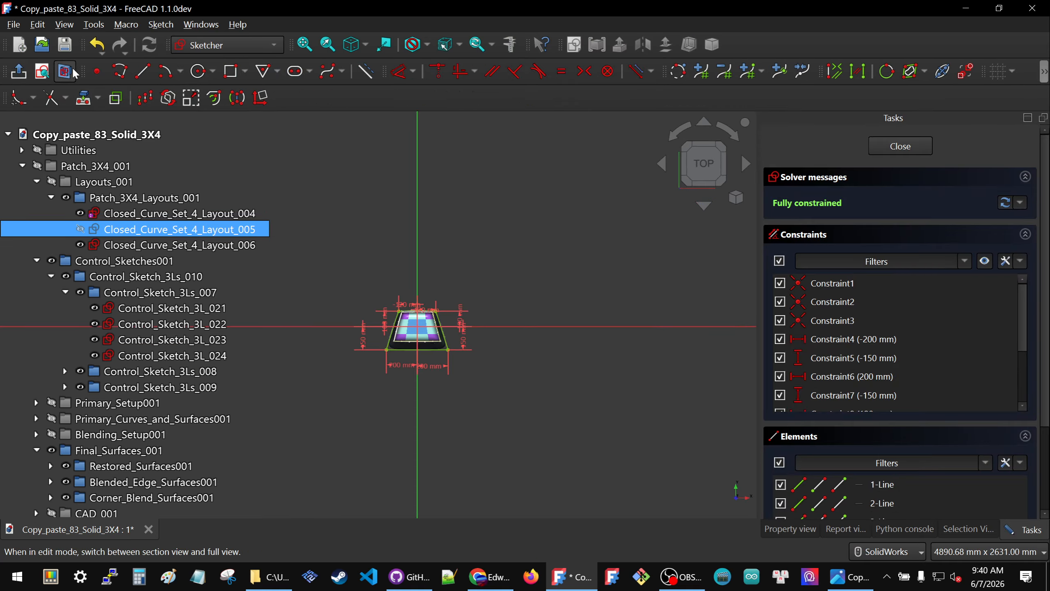
pyautogui.scroll(5, 428, 340)
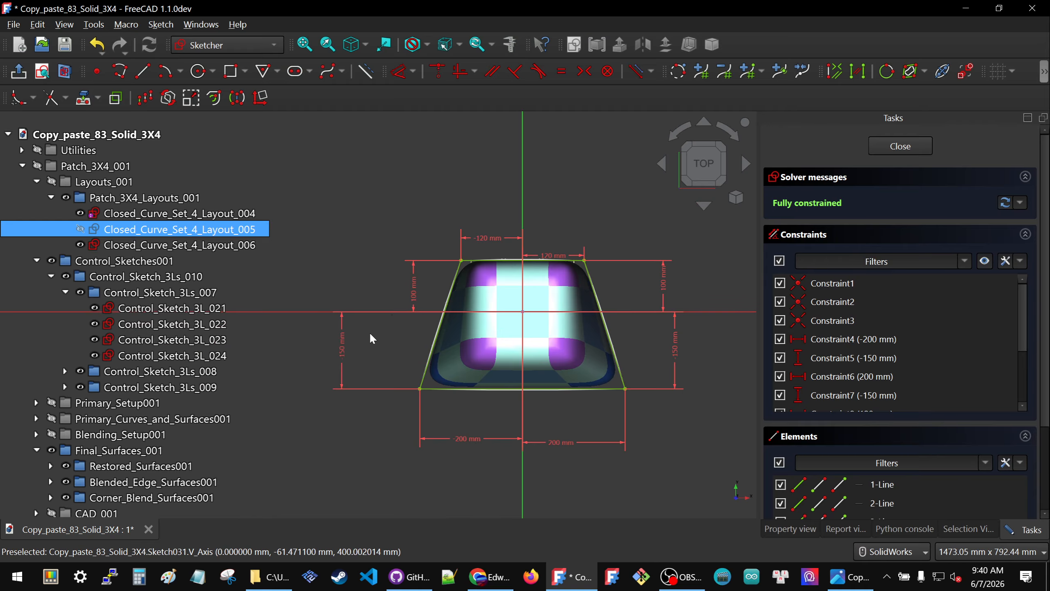
pyautogui.doubleClick(481, 241)
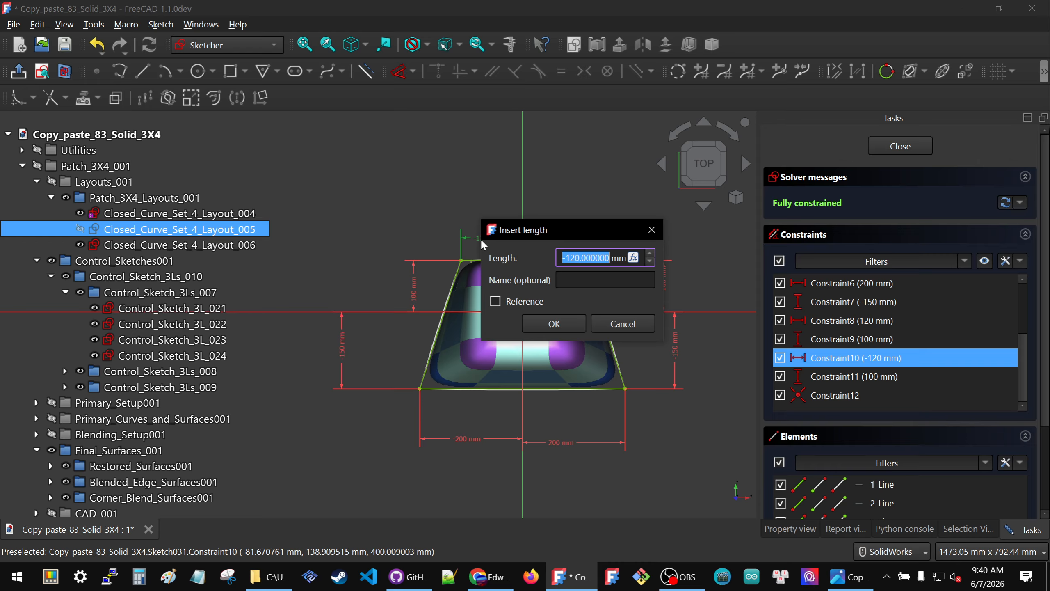
pyautogui.write('-150')
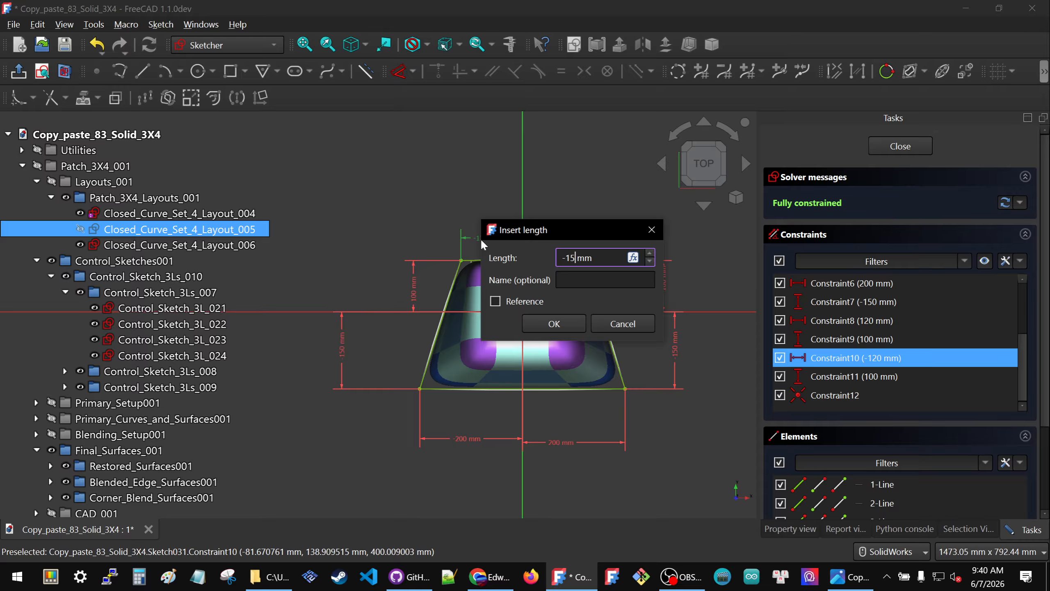
pyautogui.click(554, 325)
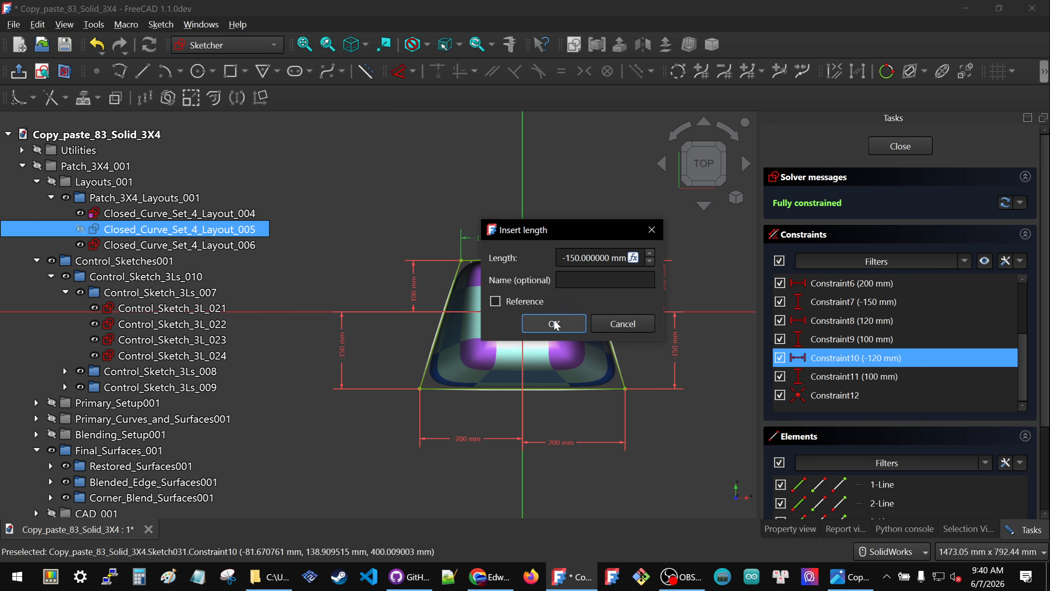
pyautogui.doubleClick(541, 254)
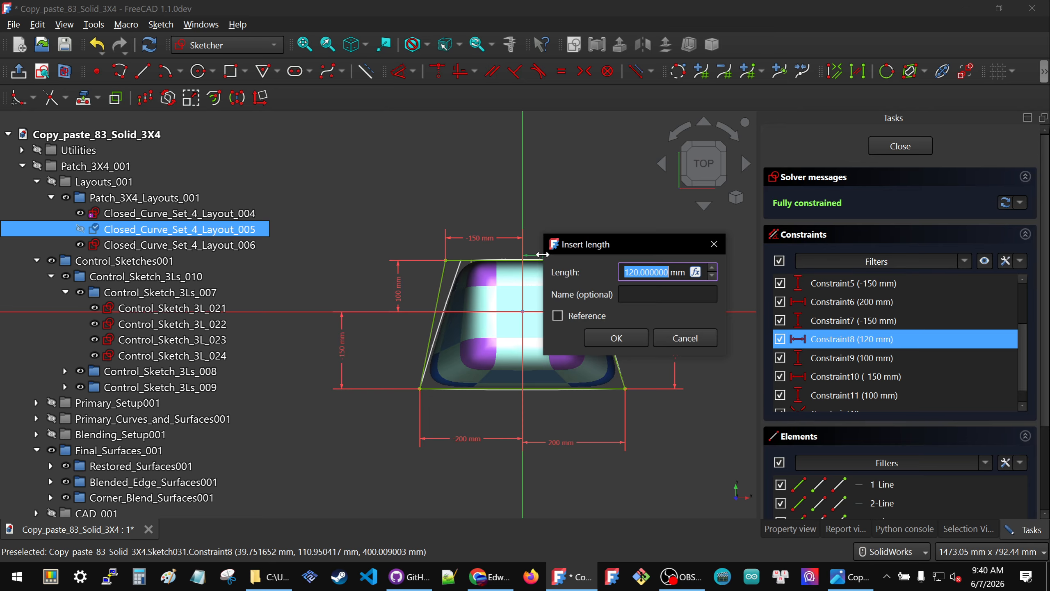
pyautogui.write('150')
pyautogui.press('Return')
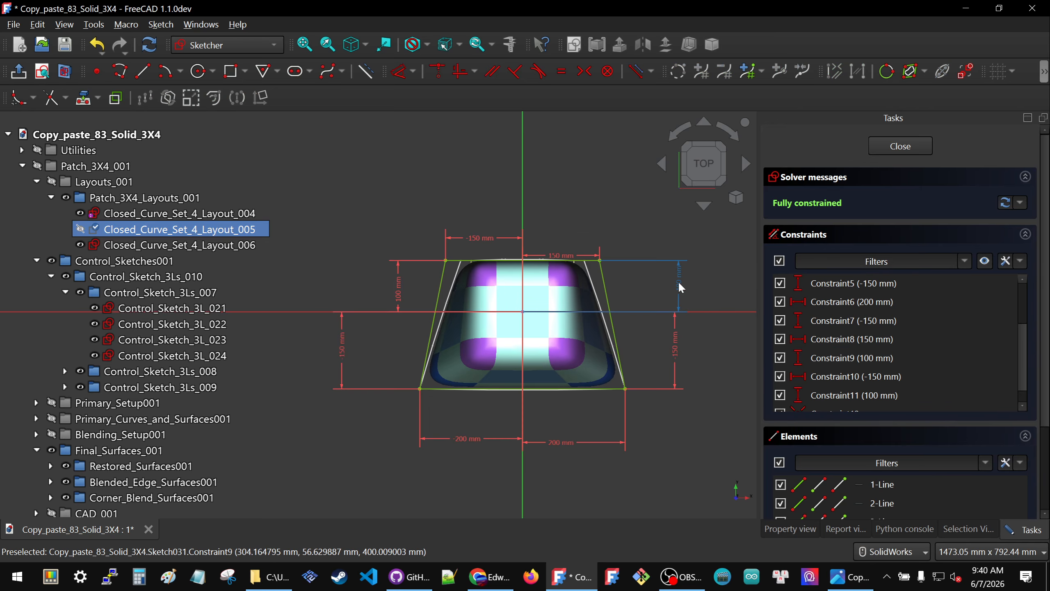
# - Set the lower corners' horizontal distances in the layout sketch to -150 mm and 150 mm, and close the sketch
pyautogui.doubleClick(467, 439)
pyautogui.write('-1')
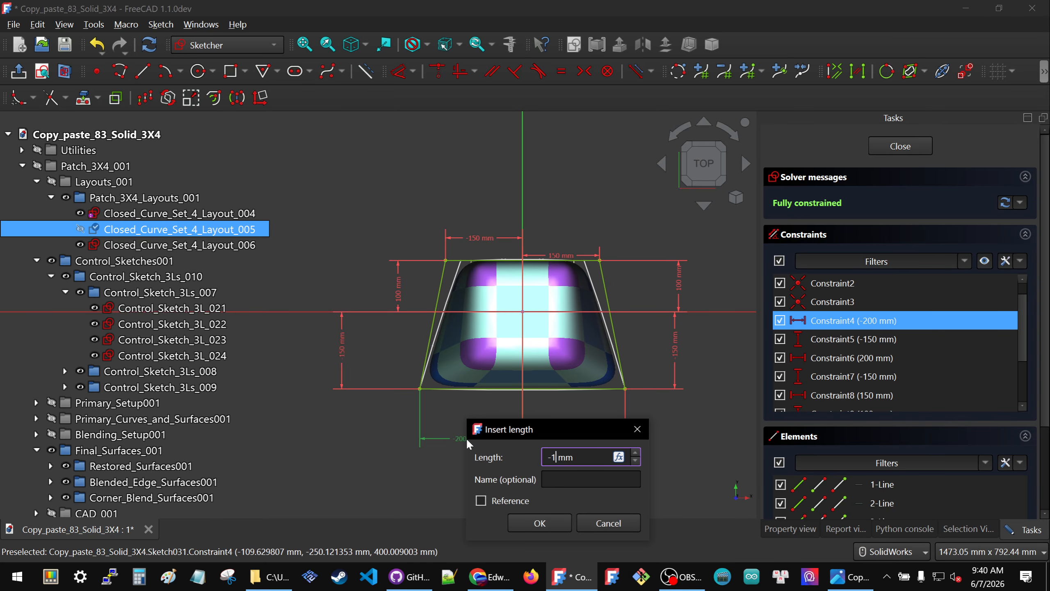
pyautogui.write('50')
pyautogui.click(540, 523)
pyautogui.doubleClick(563, 440)
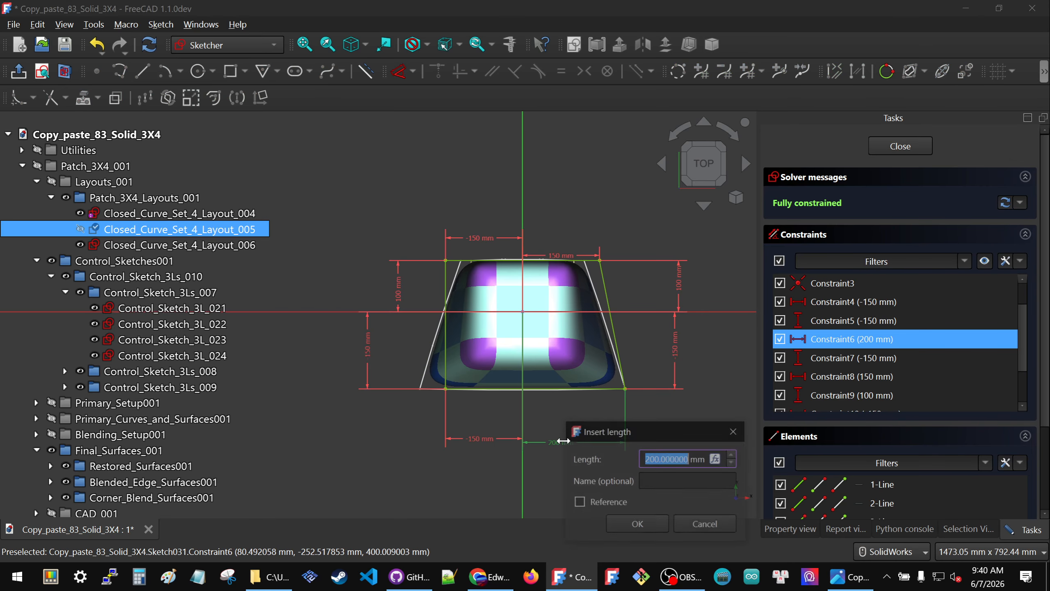
pyautogui.write('150')
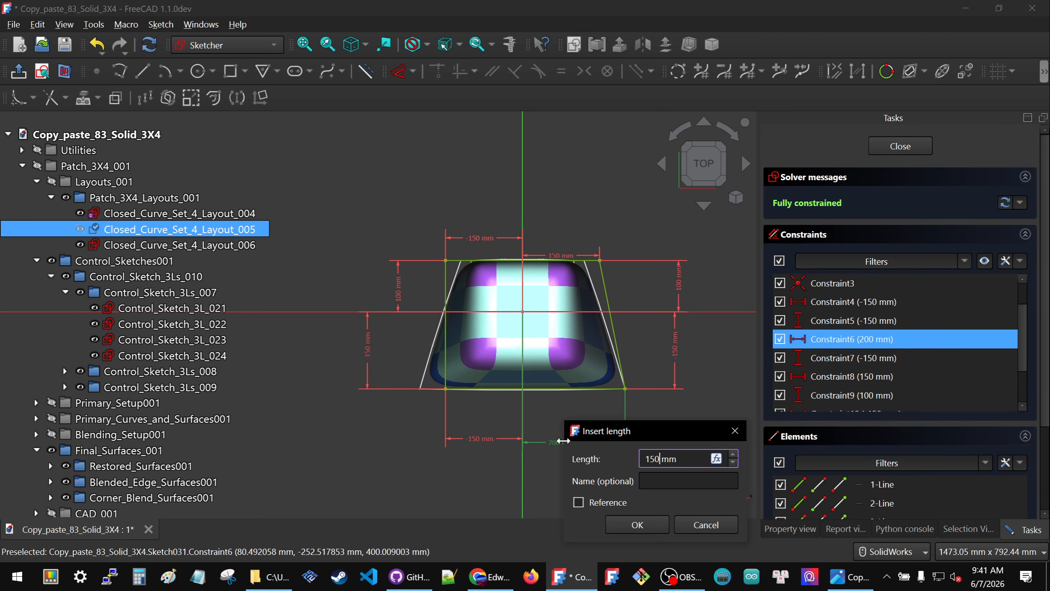
pyautogui.press('Return')
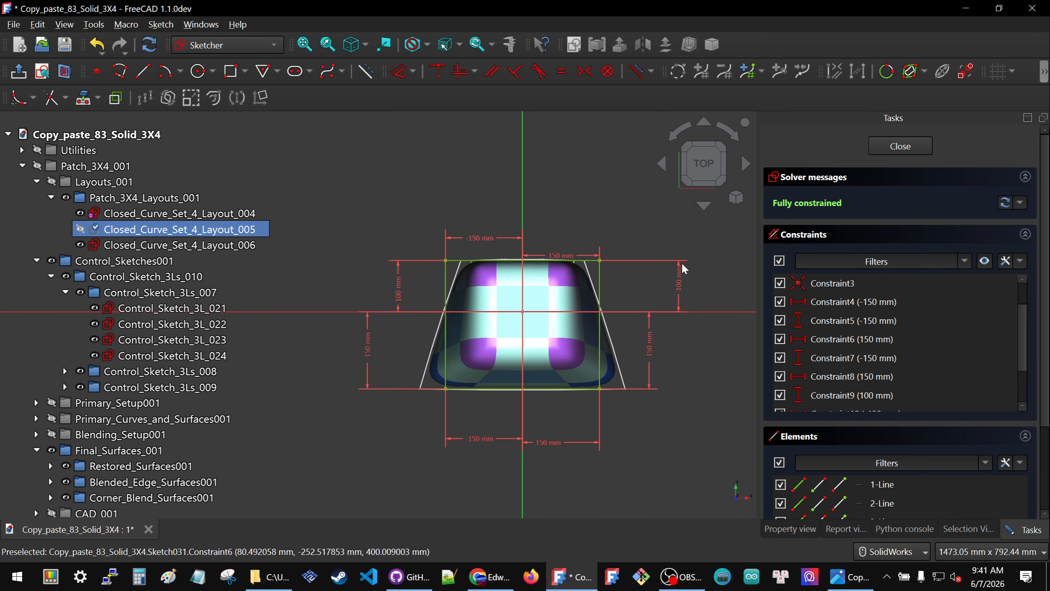
pyautogui.click(900, 146)
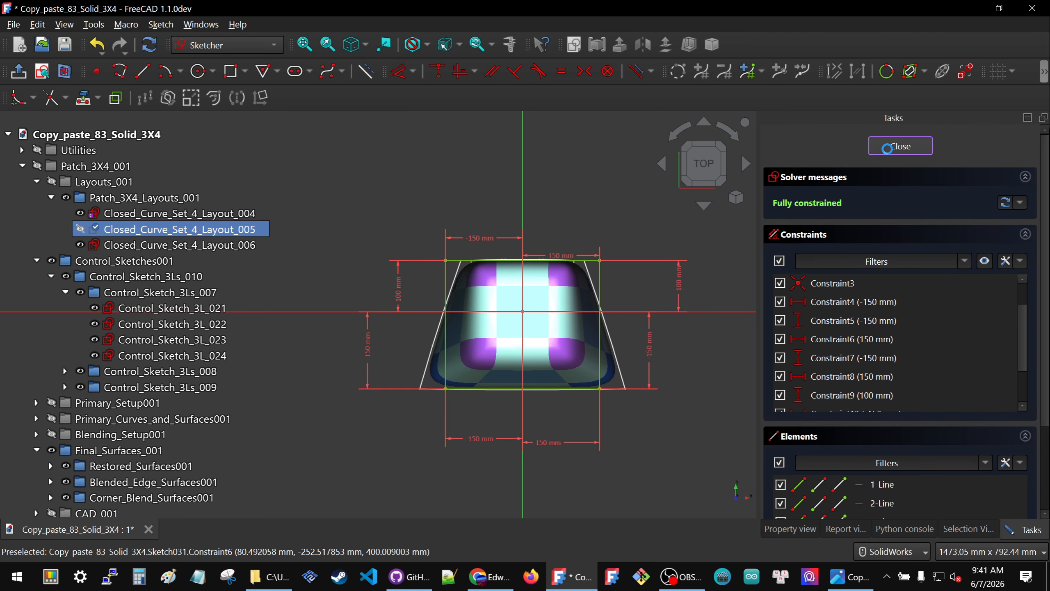
pyautogui.click(412, 227)
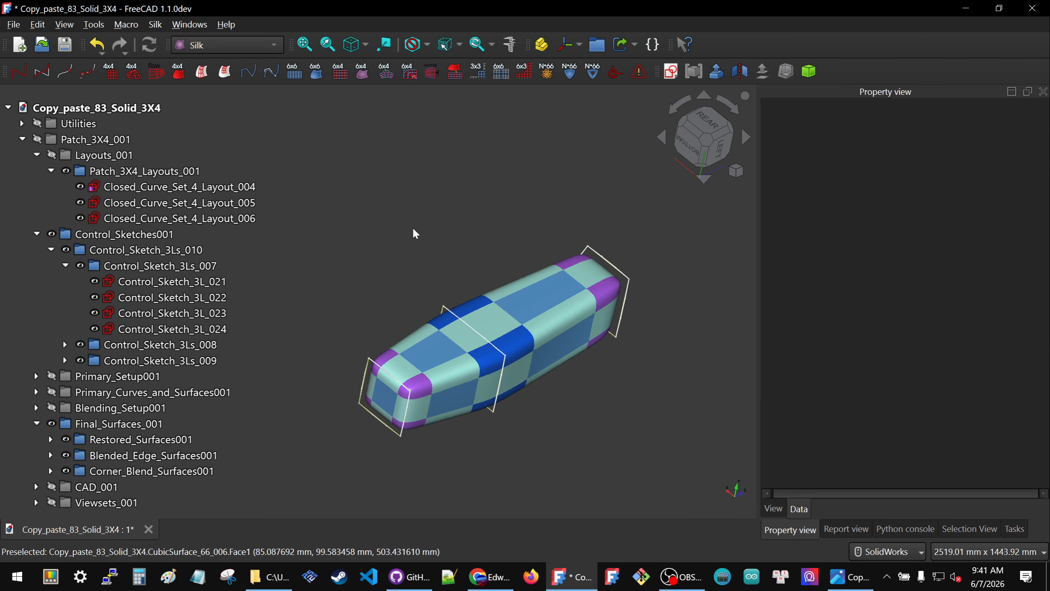
# - Set the attachment offset angle of Closed_Curve_Set_4_Layout_006 to 0°
pyautogui.moveTo(491, 319)
pyautogui.mouseDown(button='middle')
pyautogui.moveTo(491, 304)
pyautogui.moveTo(507, 327)
pyautogui.moveTo(455, 306)
pyautogui.mouseUp(button='middle')
pyautogui.click(116, 219)
pyautogui.click(926, 197)
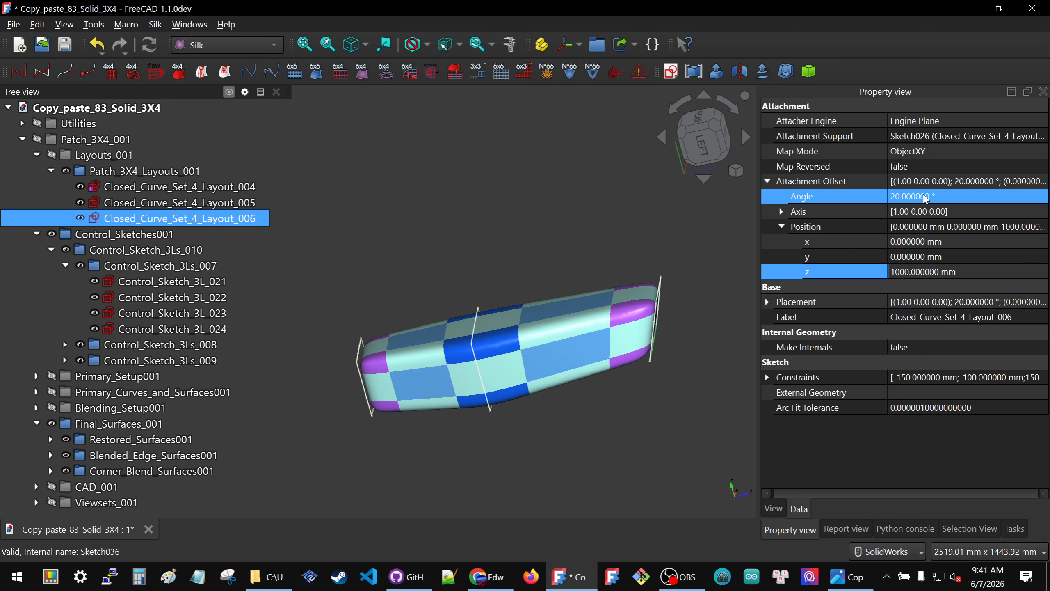
pyautogui.click(943, 196)
pyautogui.write('0')
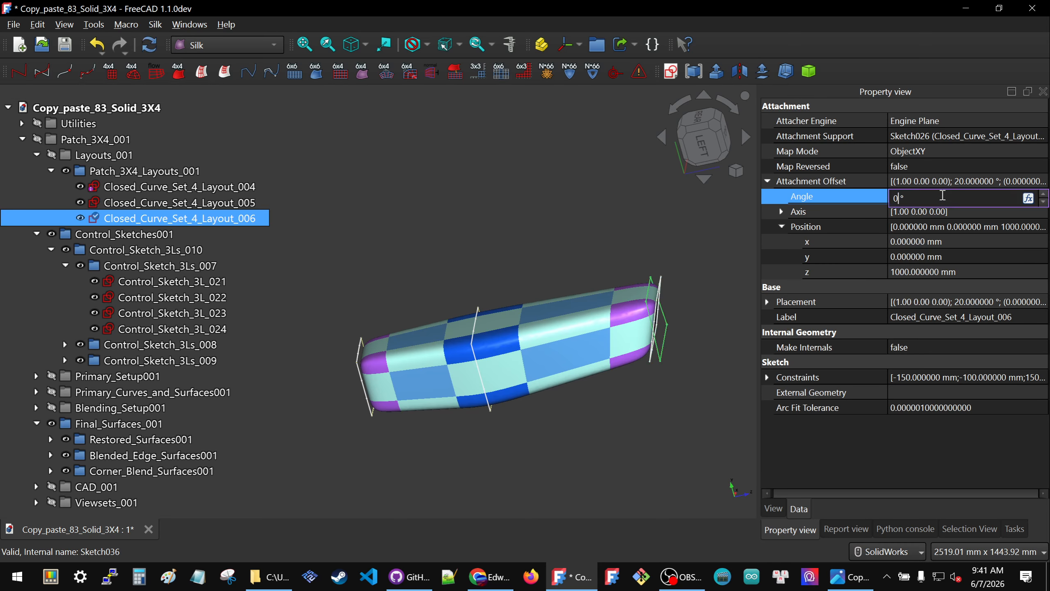
pyautogui.click(810, 217)
# - Change the attachment offset axis of Closed_Curve_Set_4_Layout_006 to x 0 and z 1
pyautogui.click(782, 212)
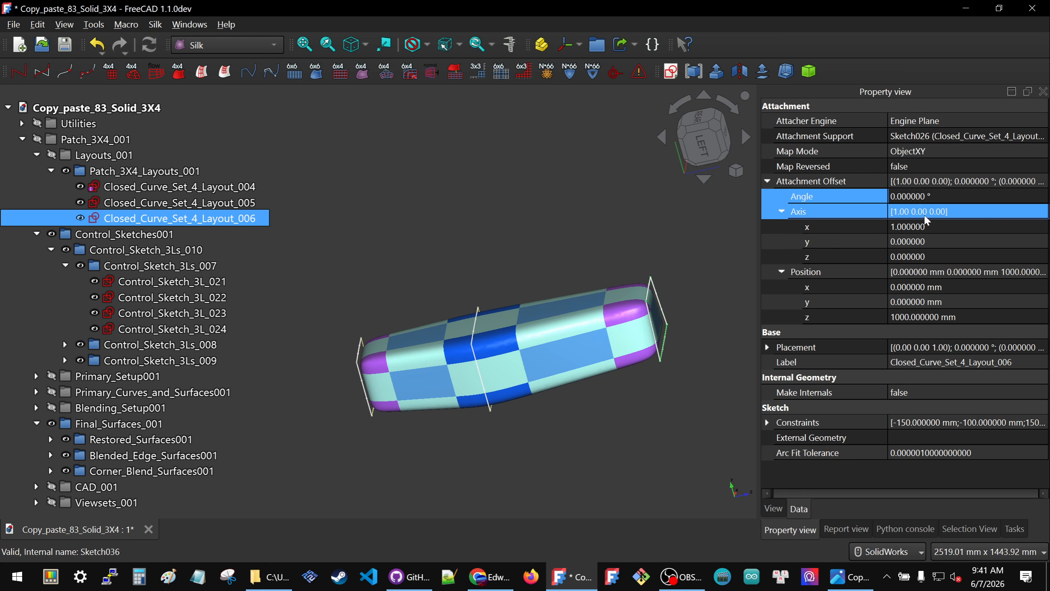
pyautogui.click(930, 228)
pyautogui.click(933, 228)
pyautogui.write('0')
pyautogui.click(934, 239)
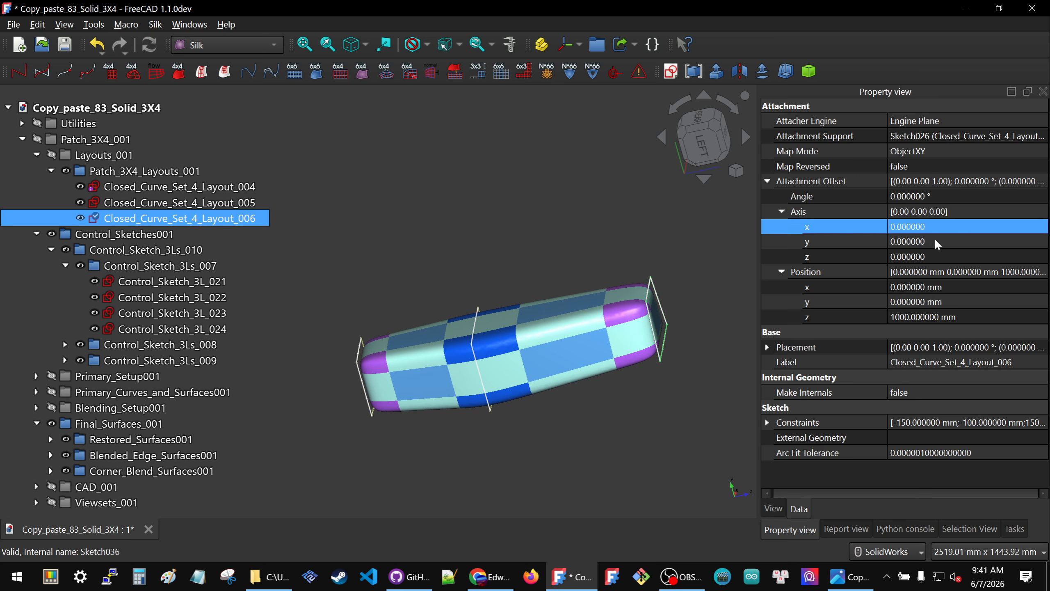
pyautogui.click(934, 255)
pyautogui.write('1')
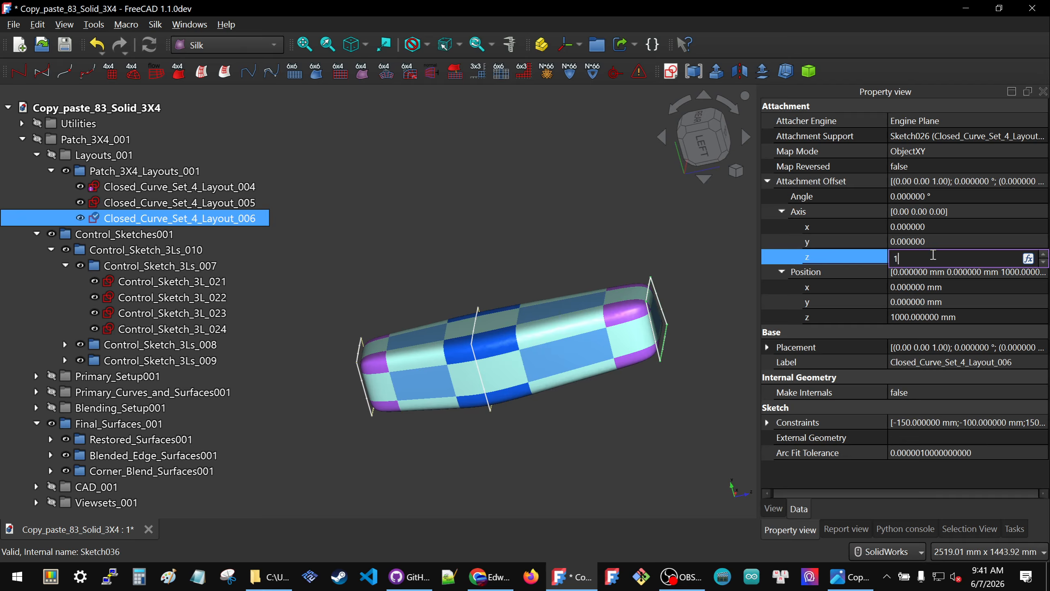
pyautogui.press('Return')
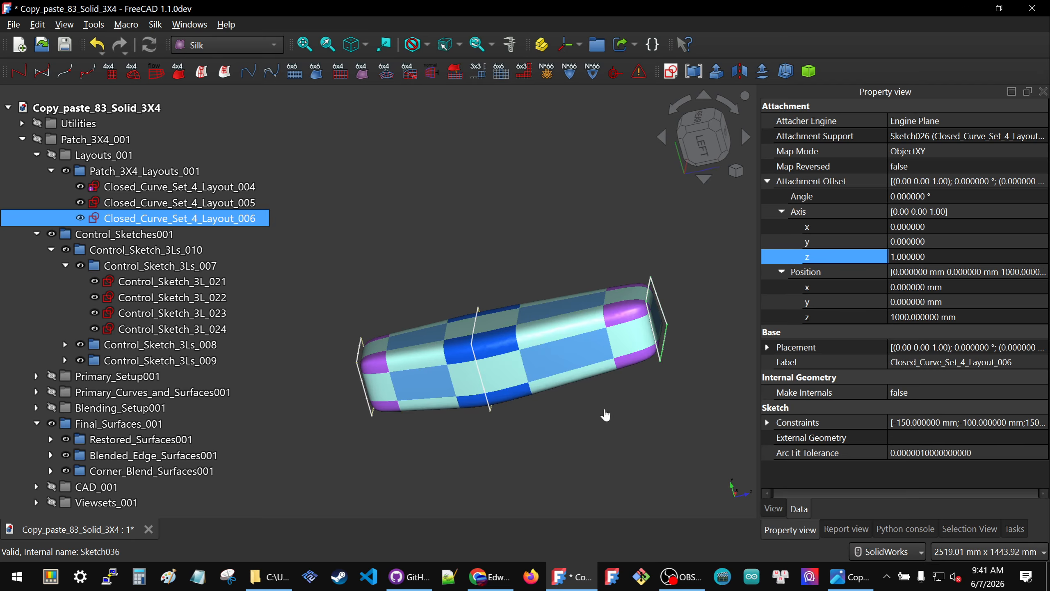
pyautogui.click(604, 414)
# - Set the attachment offset z position of Closed_Curve_Set_4_Layout_005 to 200 mm
pyautogui.doubleClick(182, 203)
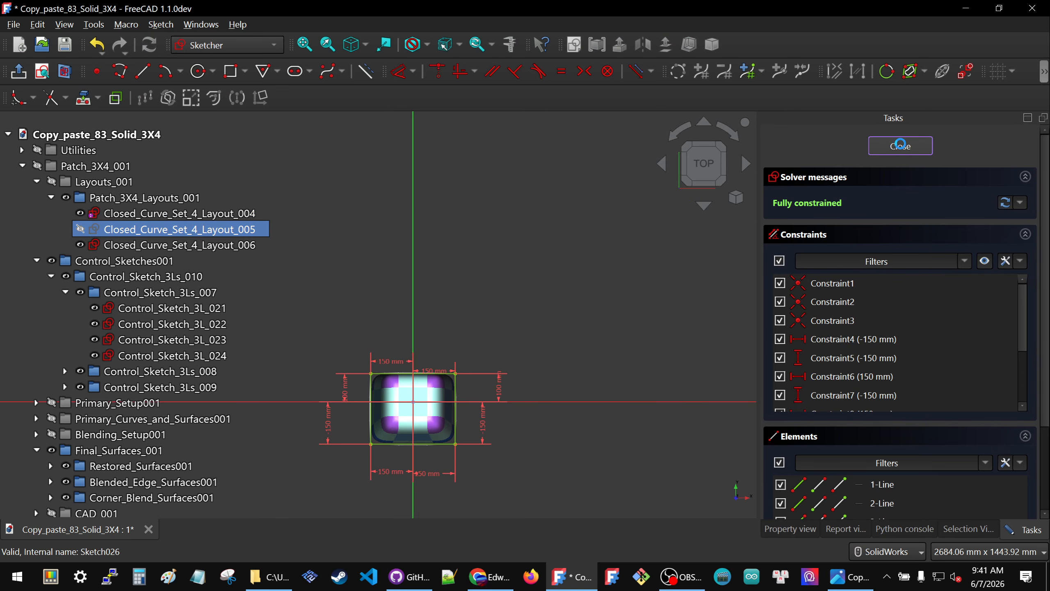
pyautogui.click(911, 143)
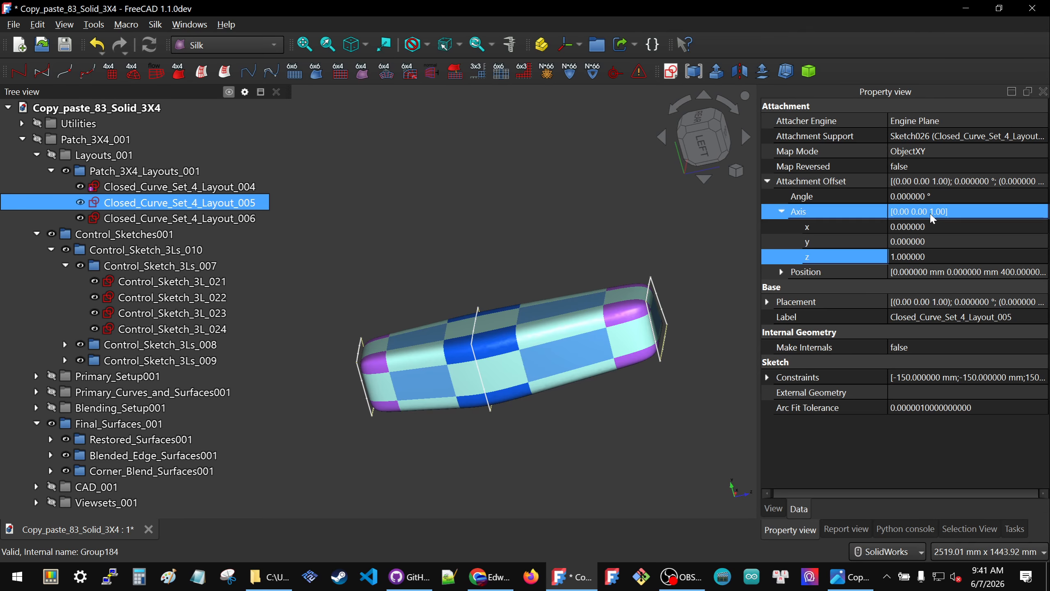
pyautogui.click(781, 272)
pyautogui.click(1000, 318)
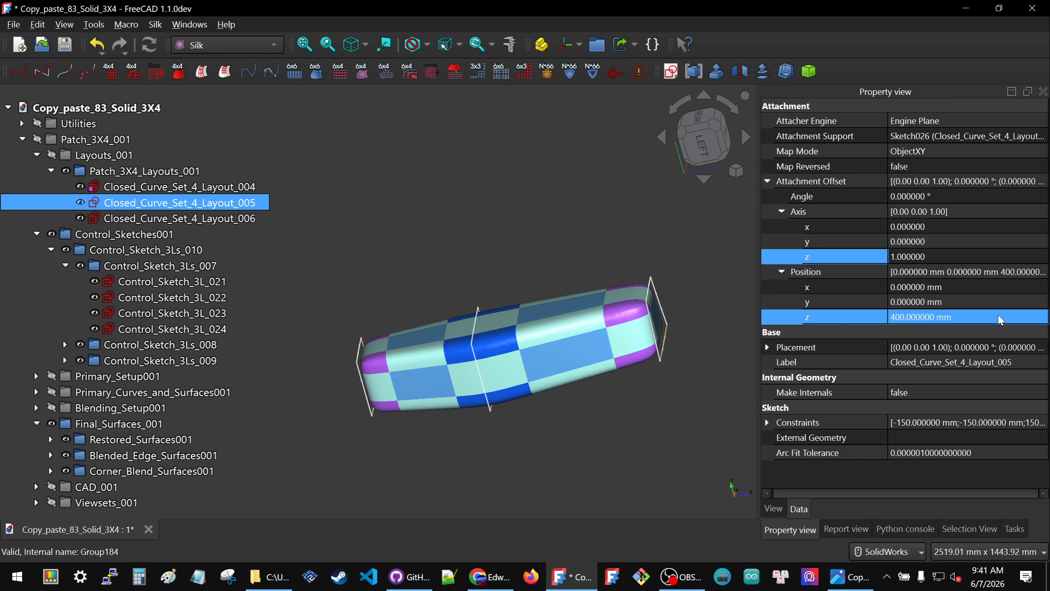
pyautogui.click(1000, 317)
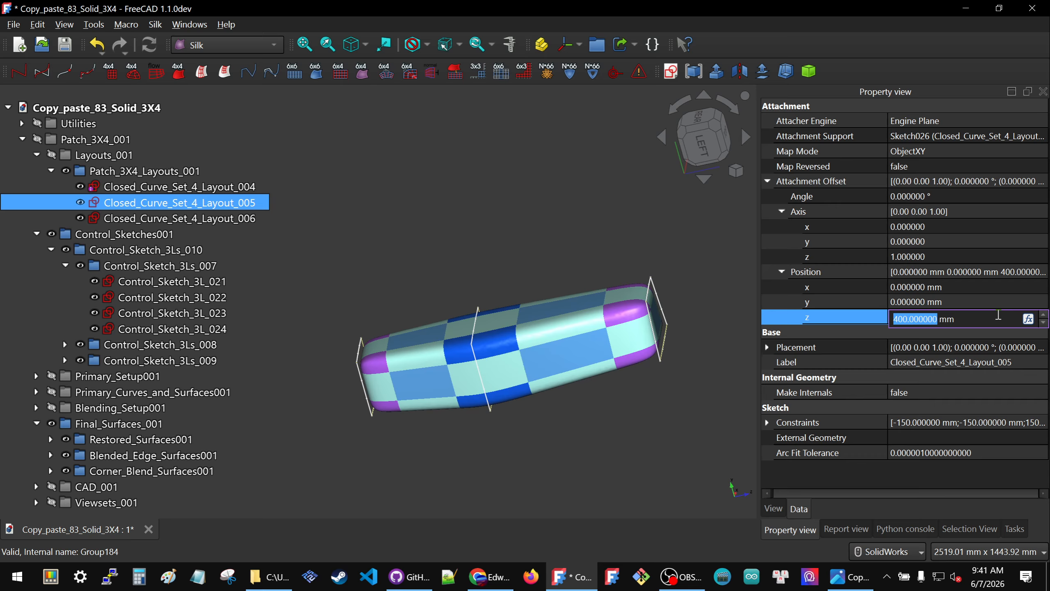
pyautogui.write('200')
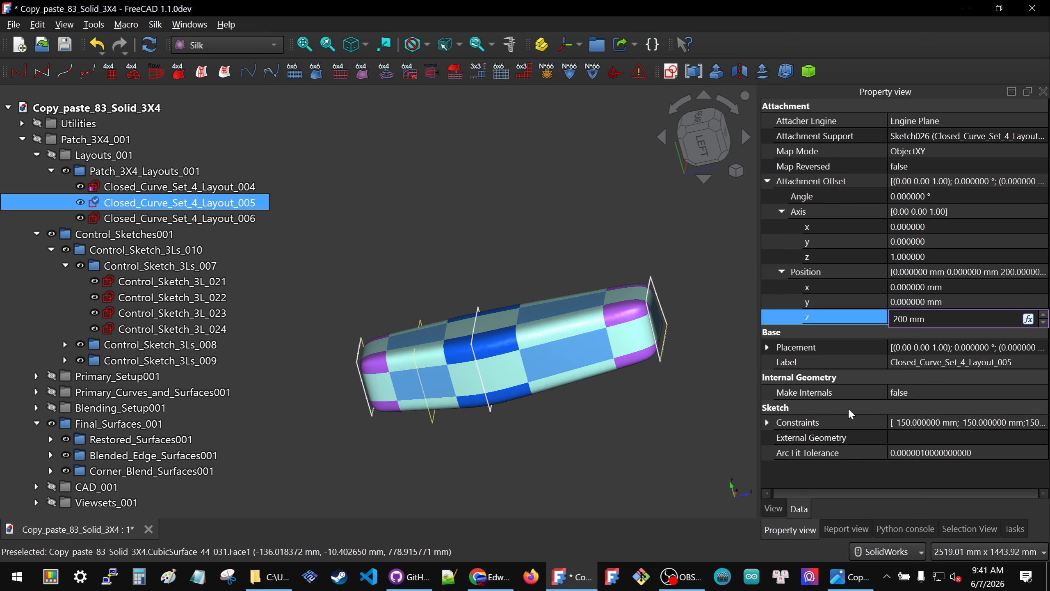
pyautogui.press('Return')
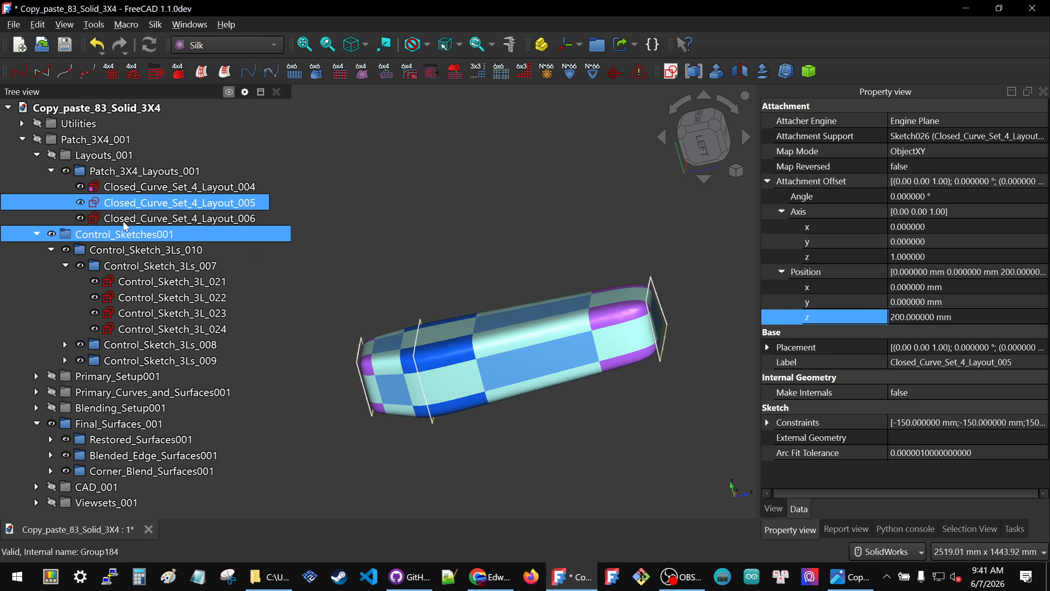
# - Set the attachment offset z position of Closed_Curve_Set_4_Layout_006 to 400 mm
pyautogui.click(124, 219)
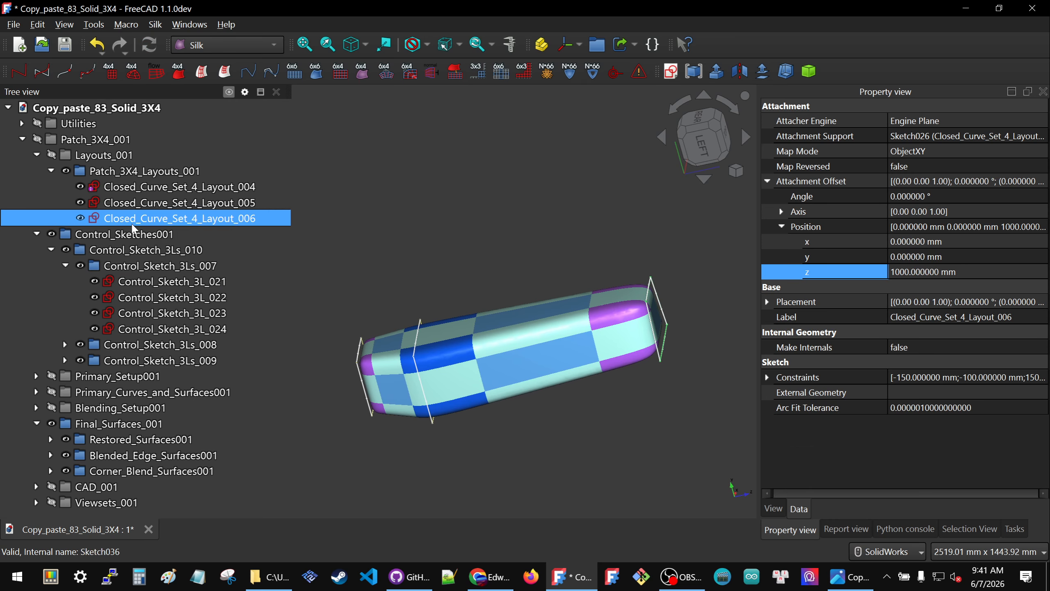
pyautogui.click(982, 273)
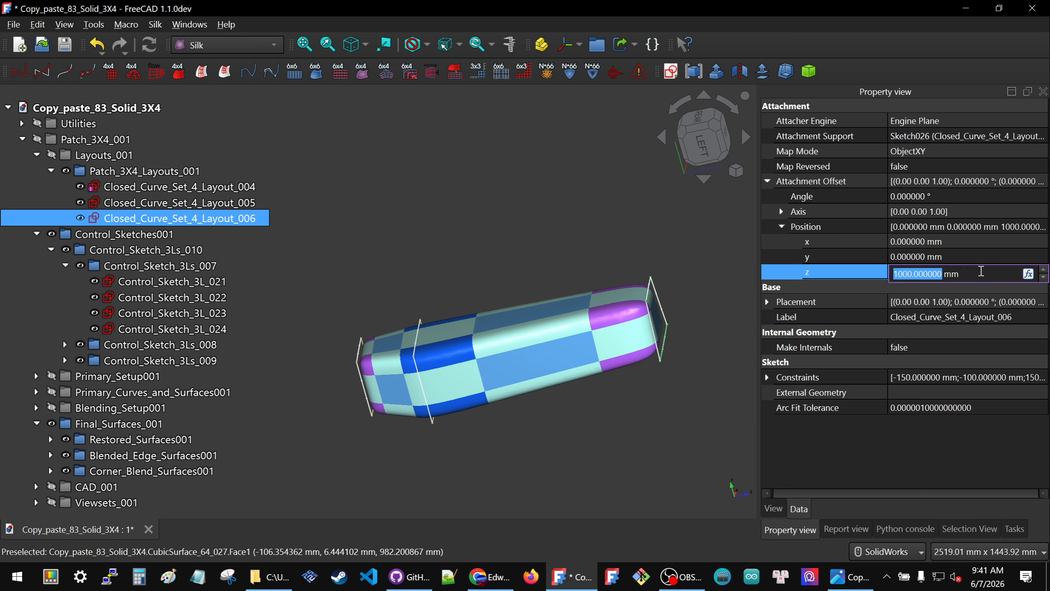
pyautogui.write('400')
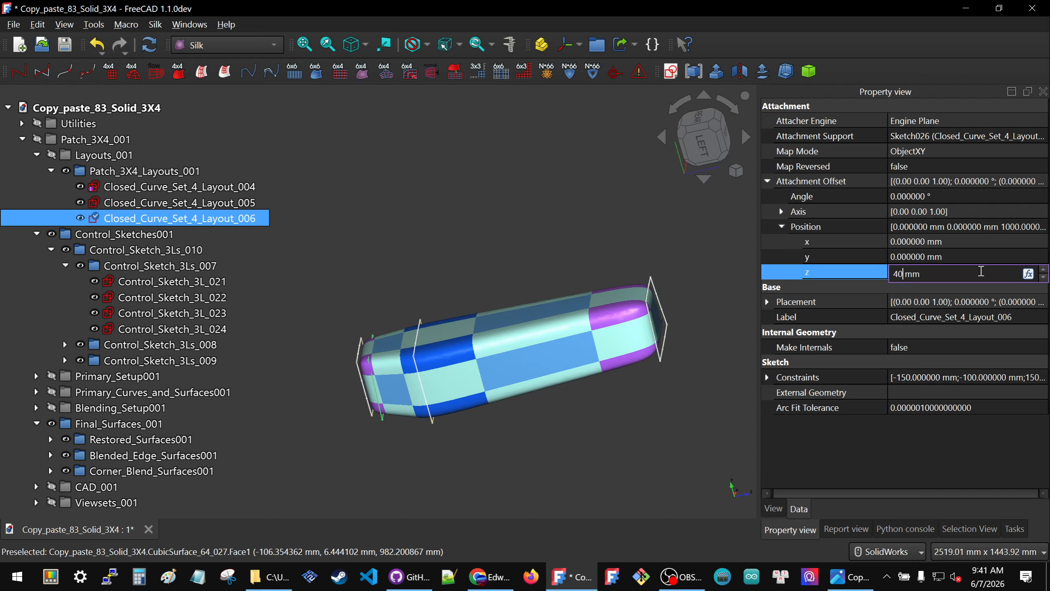
pyautogui.press('Return')
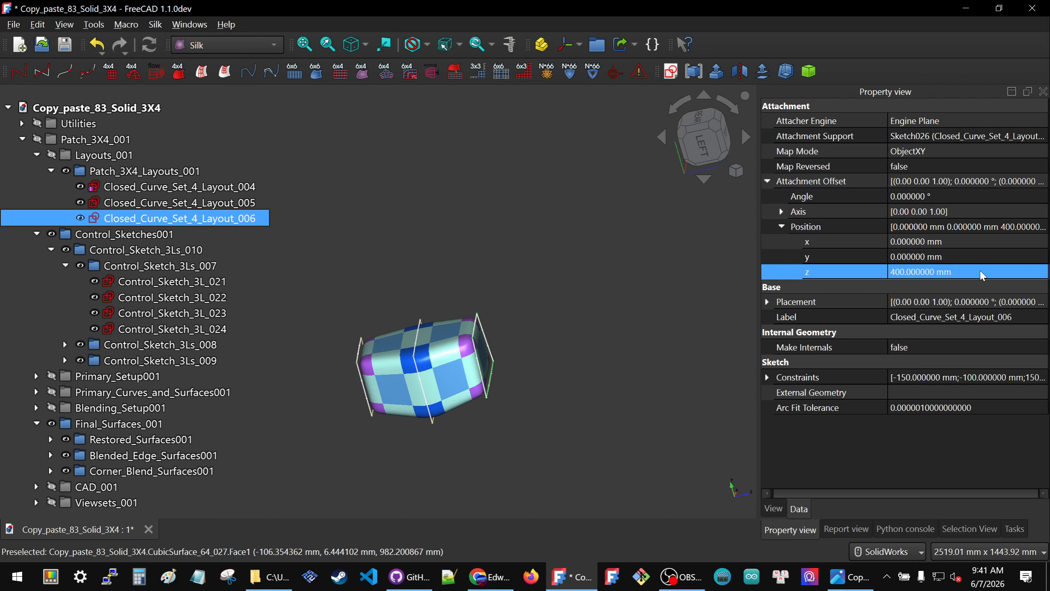
pyautogui.click(636, 354)
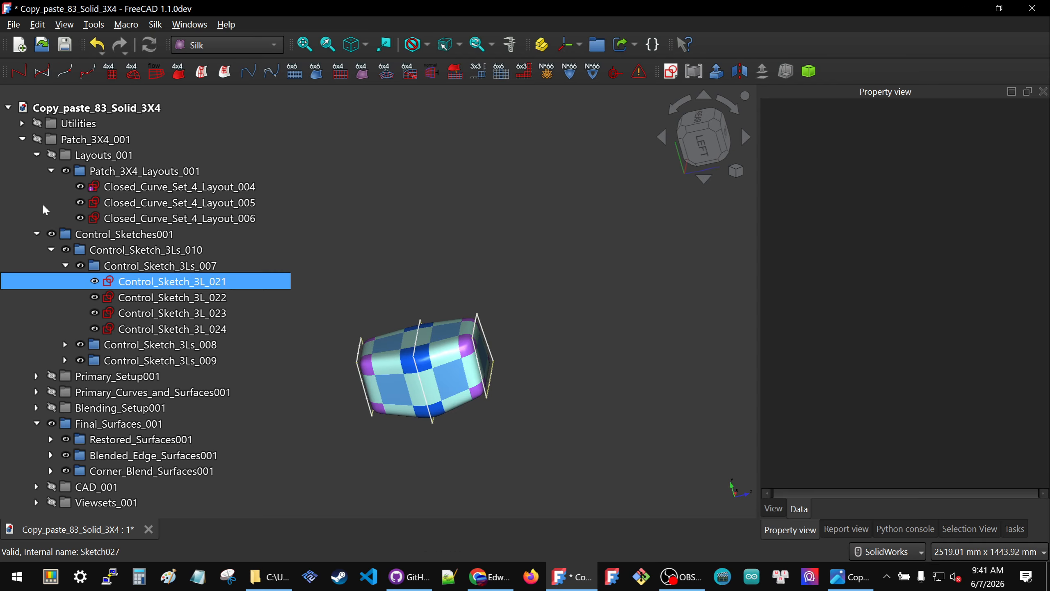
# - Collapse the Patch_3X4_Layouts_001 group and examine the reshaped solid and its blended corners from several sides
pyautogui.click(55, 173)
pyautogui.click(52, 170)
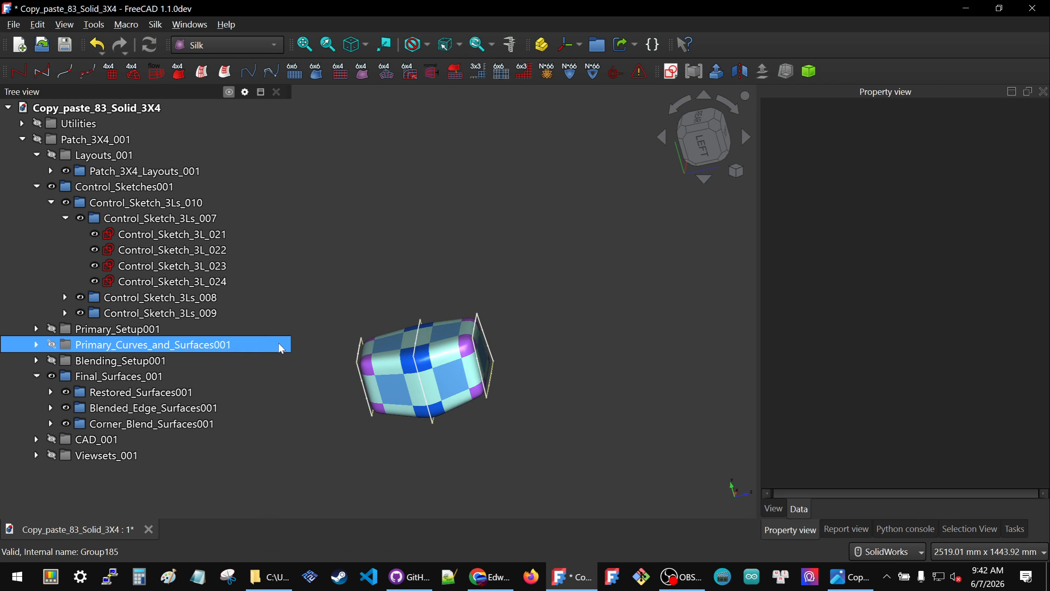
pyautogui.click(288, 367)
pyautogui.moveTo(512, 317); pyautogui.dragTo(313, 319, button='middle')
pyautogui.scroll(2, 500, 342)
pyautogui.moveTo(545, 358); pyautogui.dragTo(475, 307, button='middle')
pyautogui.scroll(-4, 600, 367)
pyautogui.scroll(7, 596, 393)
pyautogui.moveTo(581, 398); pyautogui.dragTo(698, 393, button='middle')
pyautogui.scroll(-4, 483, 279)
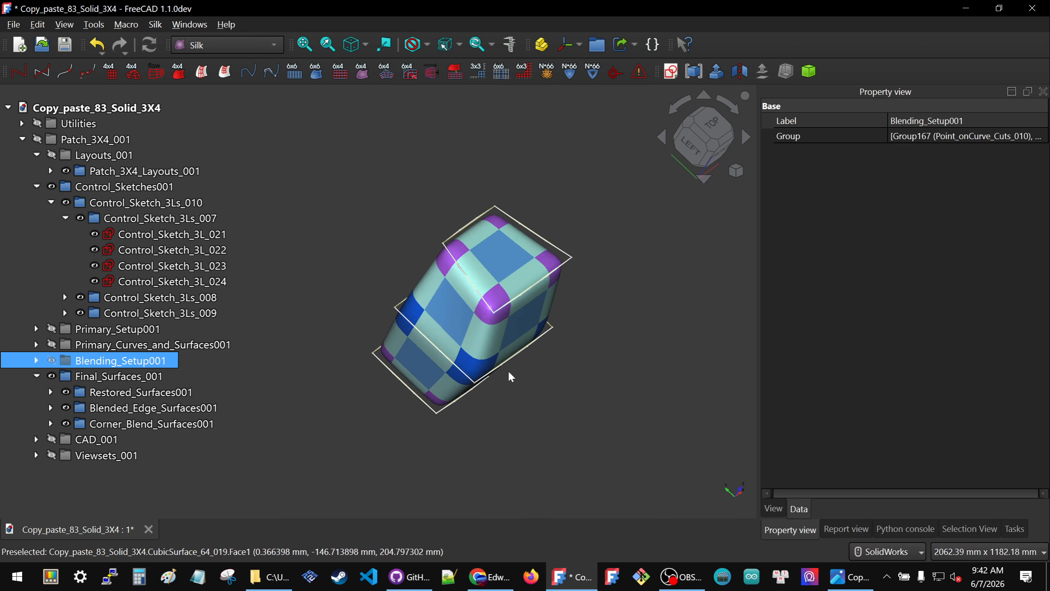
pyautogui.scroll(4, 510, 370)
pyautogui.moveTo(449, 319)
pyautogui.mouseDown(button='middle')
pyautogui.moveTo(564, 356)
pyautogui.moveTo(461, 324)
pyautogui.mouseUp(button='middle')
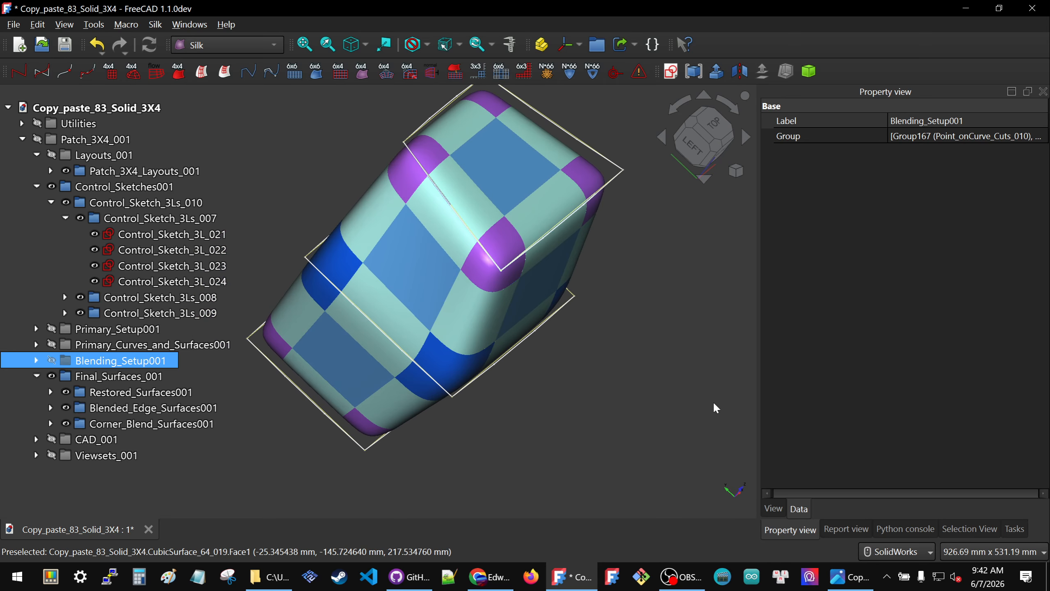
# - Collapse the Control_Sketches001, Layouts_001 and Final_Surfaces_001 groups in the model tree
pyautogui.click(50, 203)
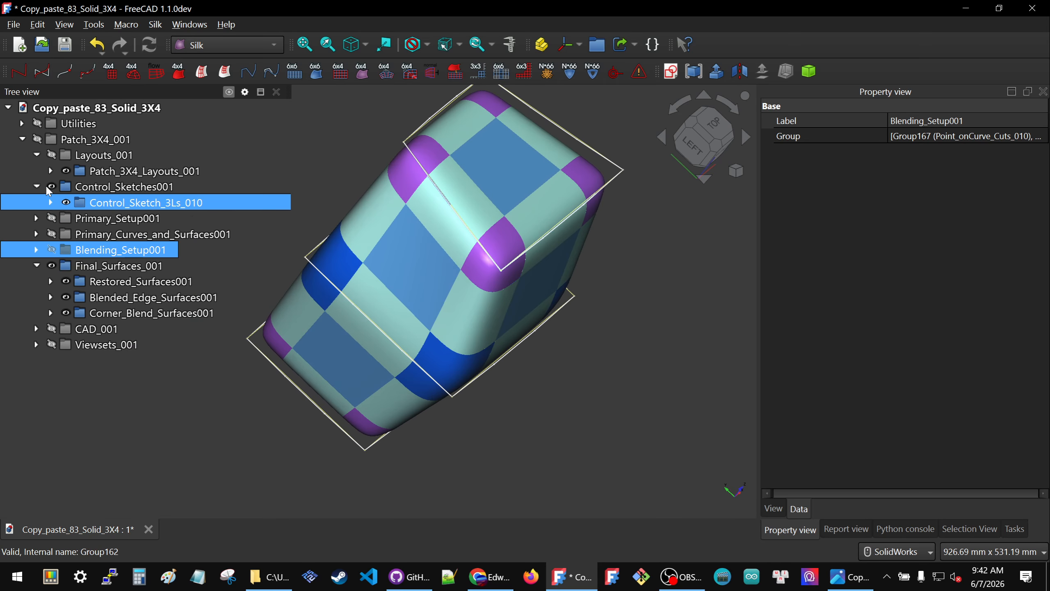
pyautogui.click(37, 186)
pyautogui.click(36, 156)
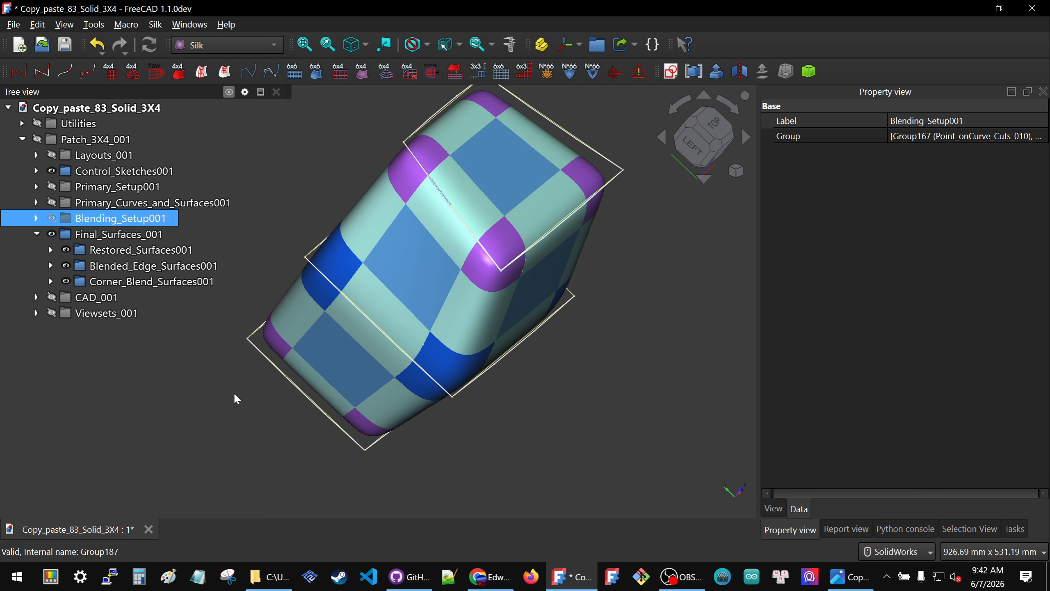
pyautogui.click(234, 392)
pyautogui.click(42, 234)
pyautogui.click(37, 234)
pyautogui.click(229, 403)
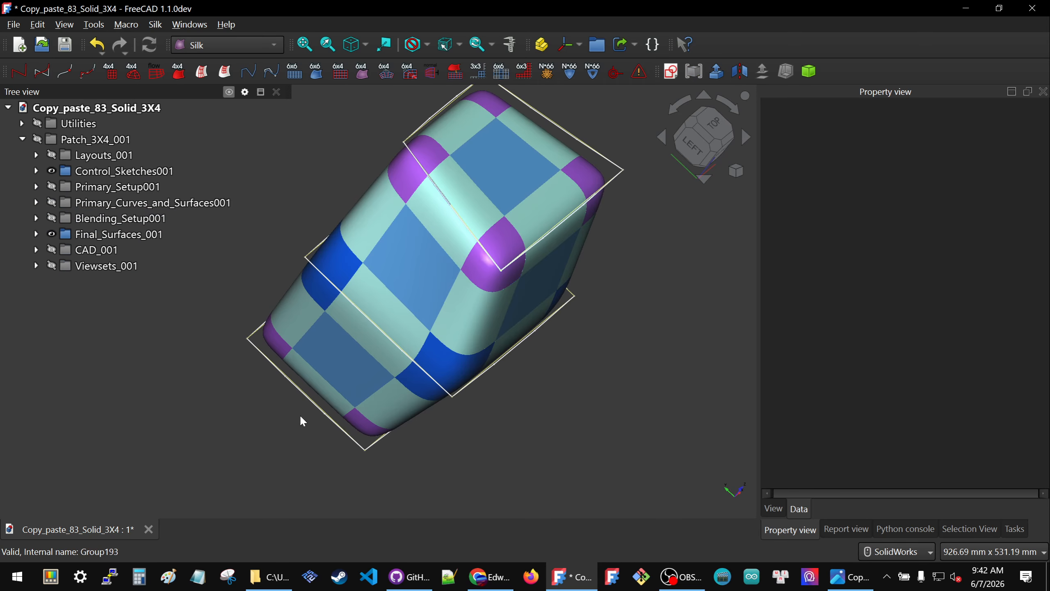
# - Hide the Final_Surfaces_001, Control_Sketches001 and Layouts_001 groups one after another to clear the view
pyautogui.scroll(-3, 552, 422)
pyautogui.scroll(-2, 552, 420)
pyautogui.click(106, 235)
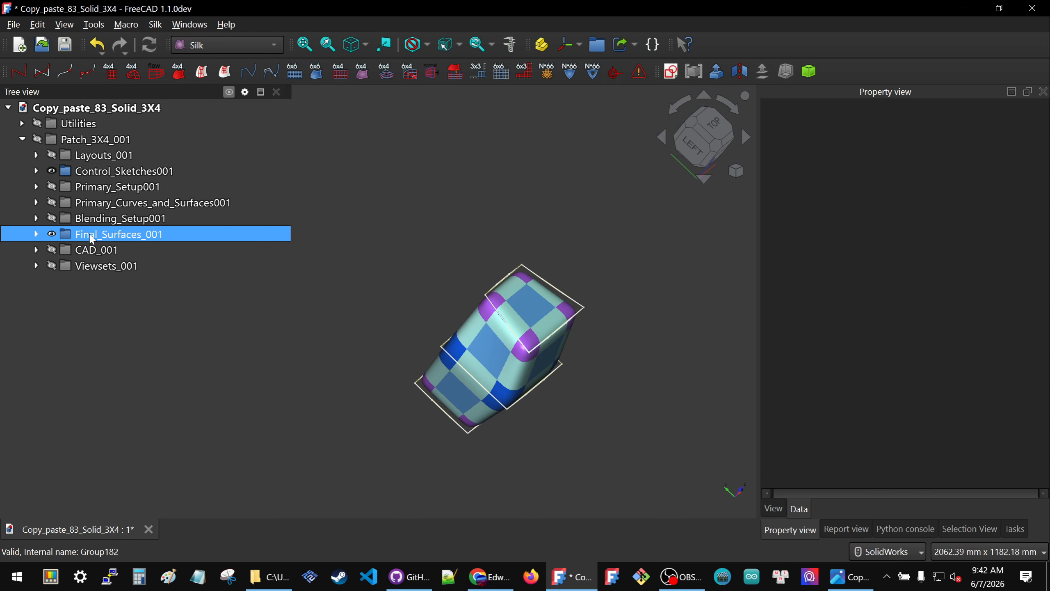
pyautogui.press('space')
pyautogui.click(87, 179)
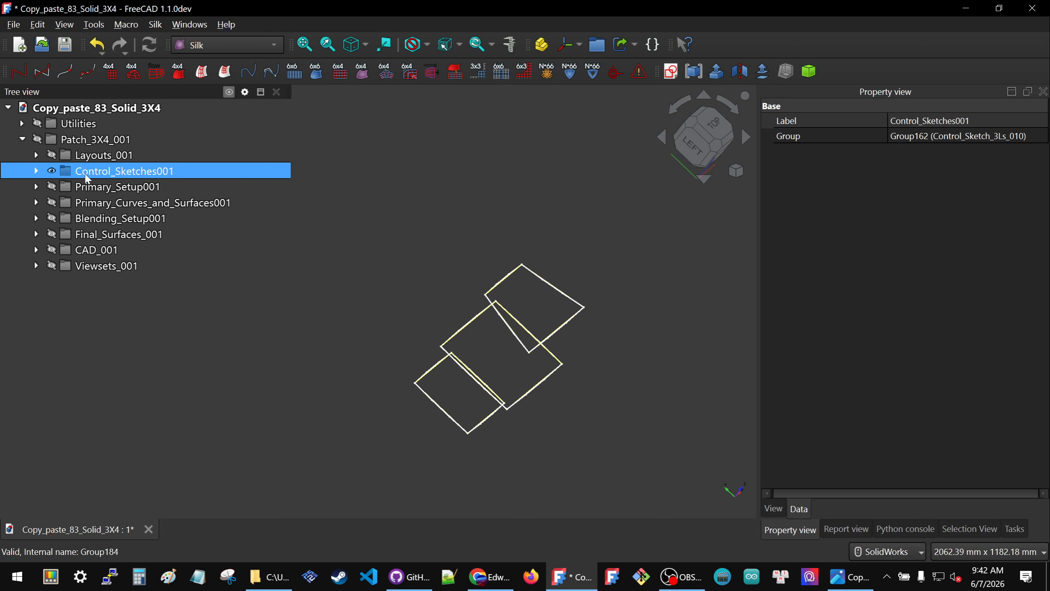
pyautogui.click(419, 256)
pyautogui.click(88, 157)
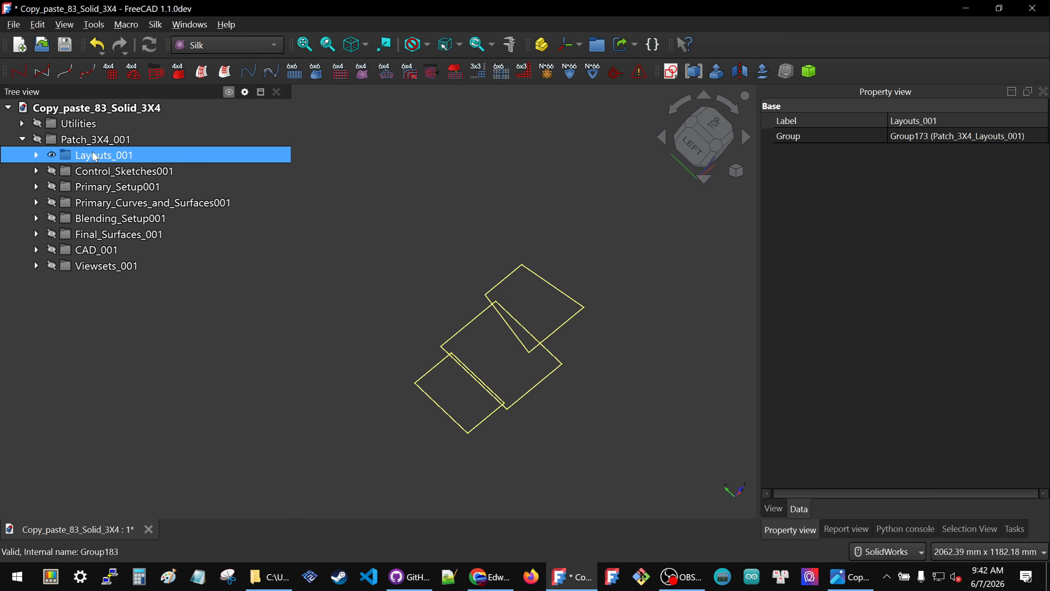
pyautogui.press('space')
pyautogui.click(95, 139)
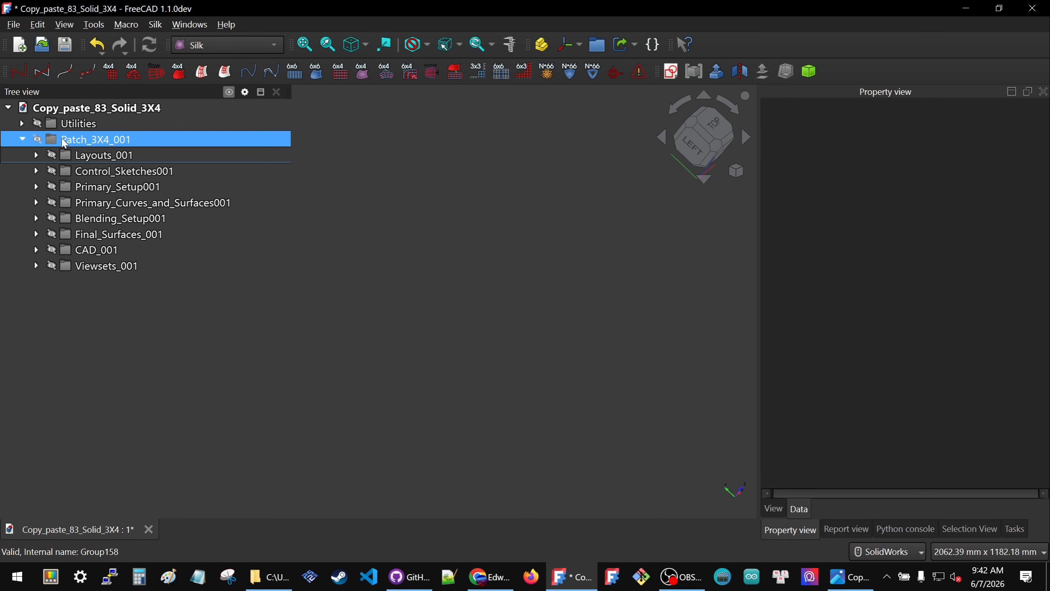
# - Show the Layouts_001 and Control_Sketches001 groups together
pyautogui.click(112, 156)
pyautogui.press('space')
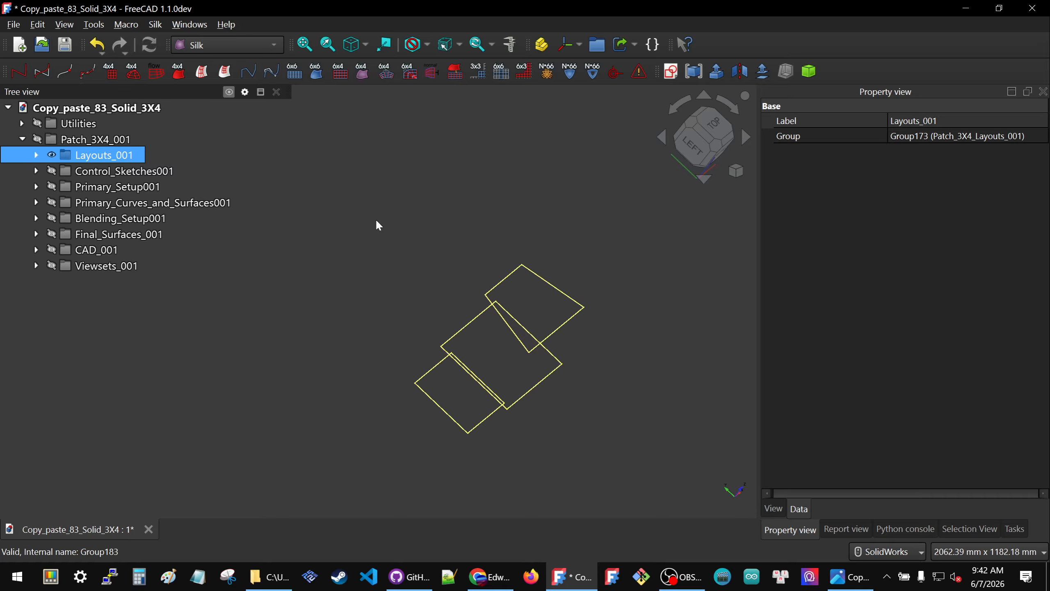
pyautogui.click(44, 171)
pyautogui.click(37, 170)
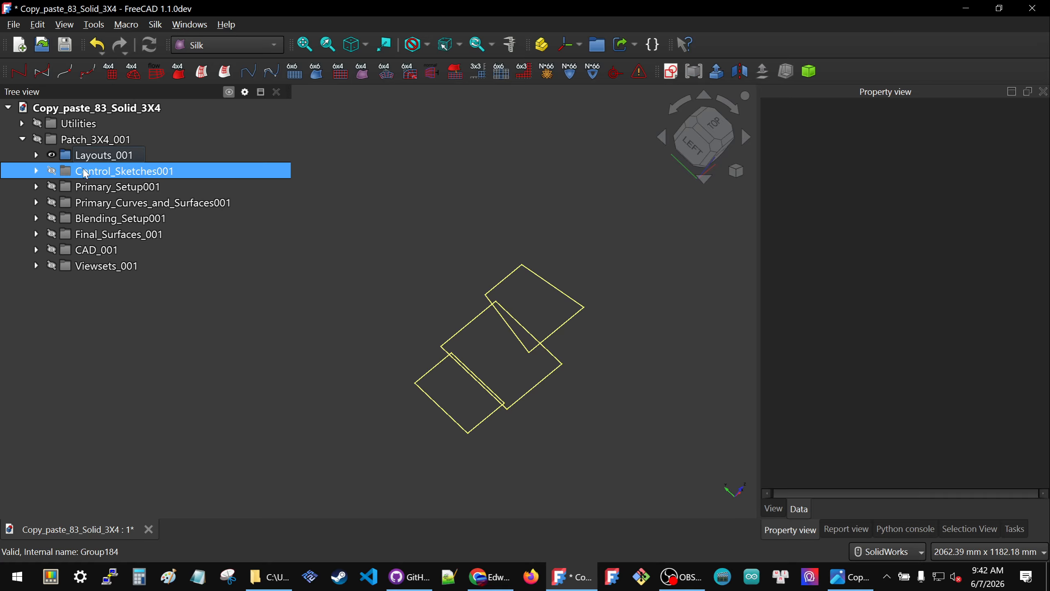
pyautogui.press('space')
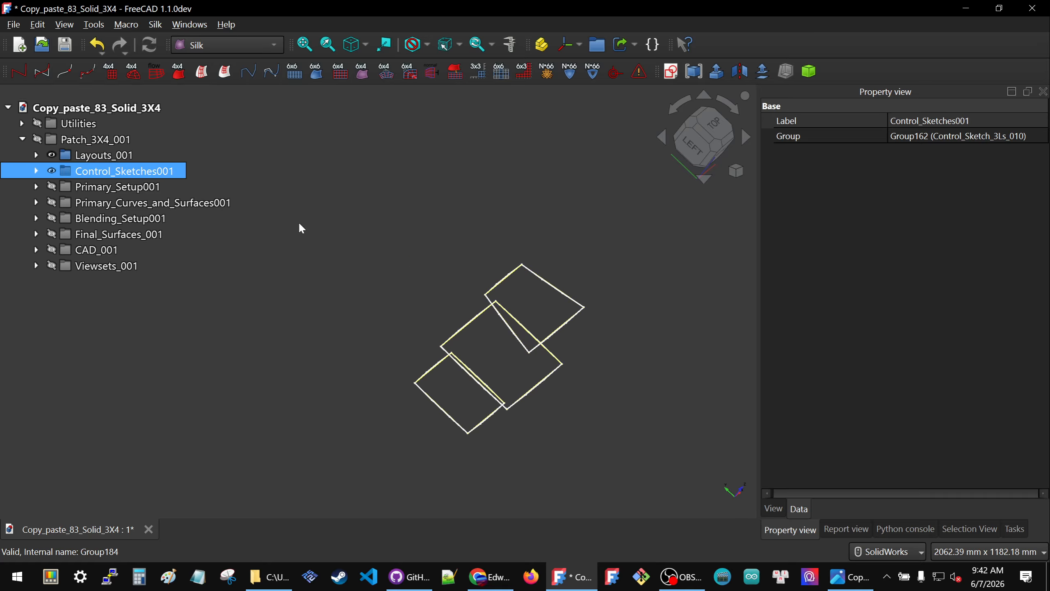
pyautogui.click(298, 223)
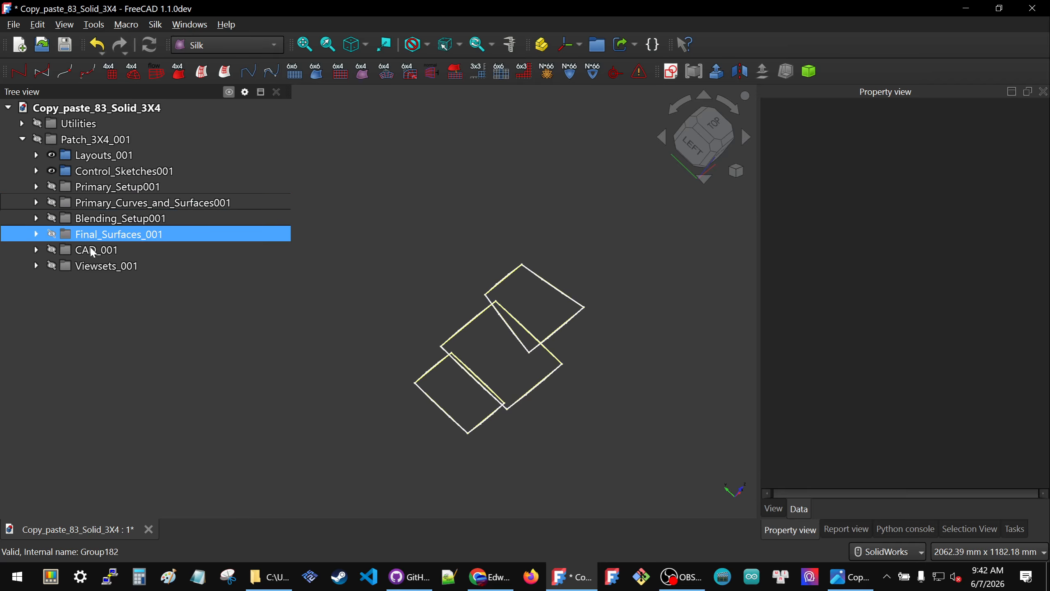
# - Show the Viewsets_001 and Final_Surfaces_001 groups beside the layouts and control sketches
pyautogui.click(89, 268)
pyautogui.press('space')
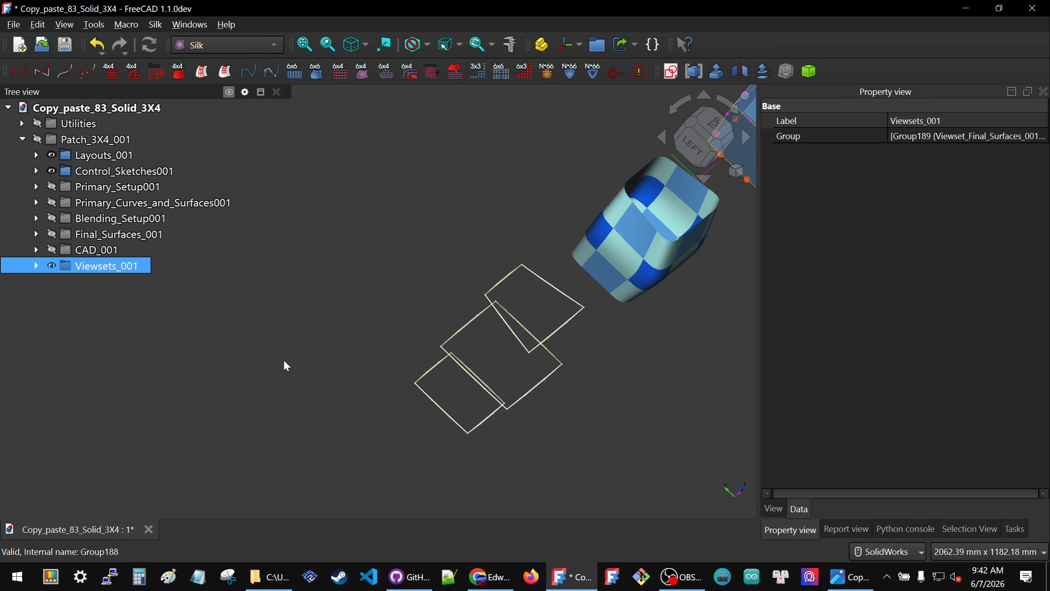
pyautogui.scroll(-5, 327, 351)
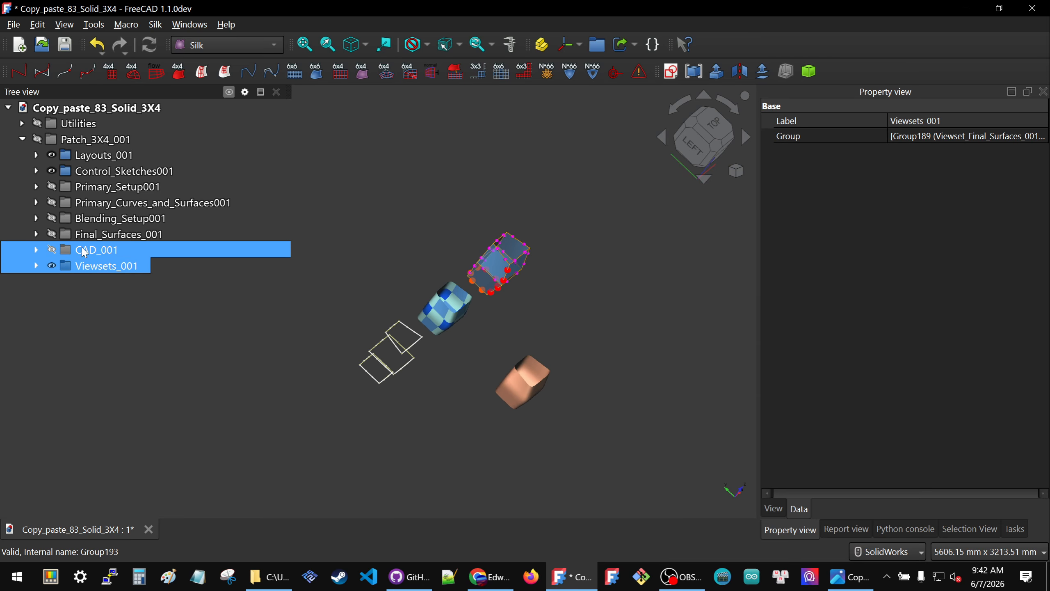
pyautogui.click(103, 250)
pyautogui.click(106, 235)
pyautogui.press('space')
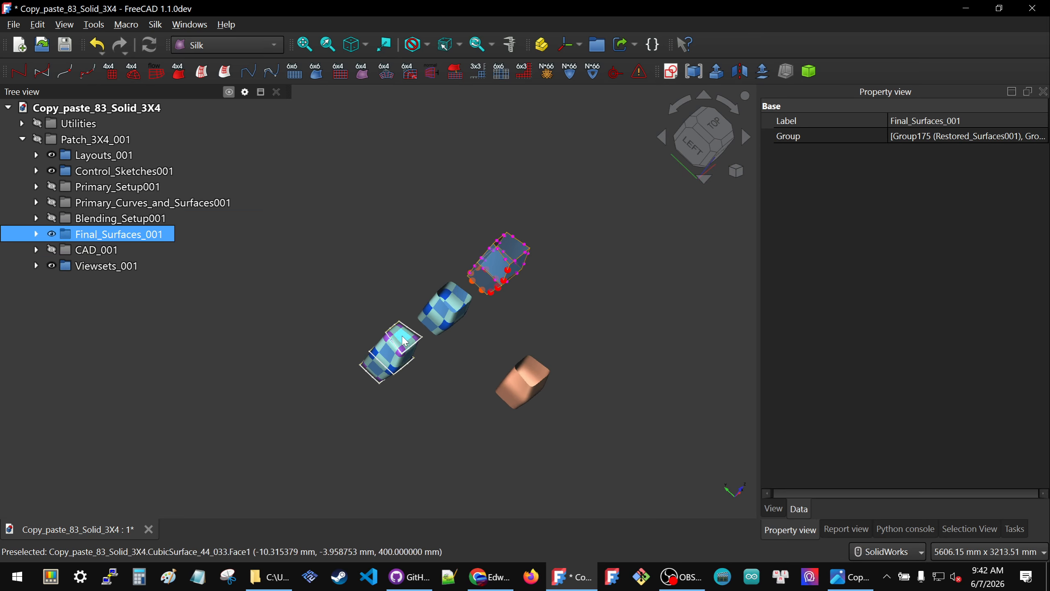
pyautogui.click(415, 275)
# - Compare the final surfaces solid with the viewset copies from several angles and distances
pyautogui.moveTo(415, 275); pyautogui.dragTo(331, 254, button='middle')
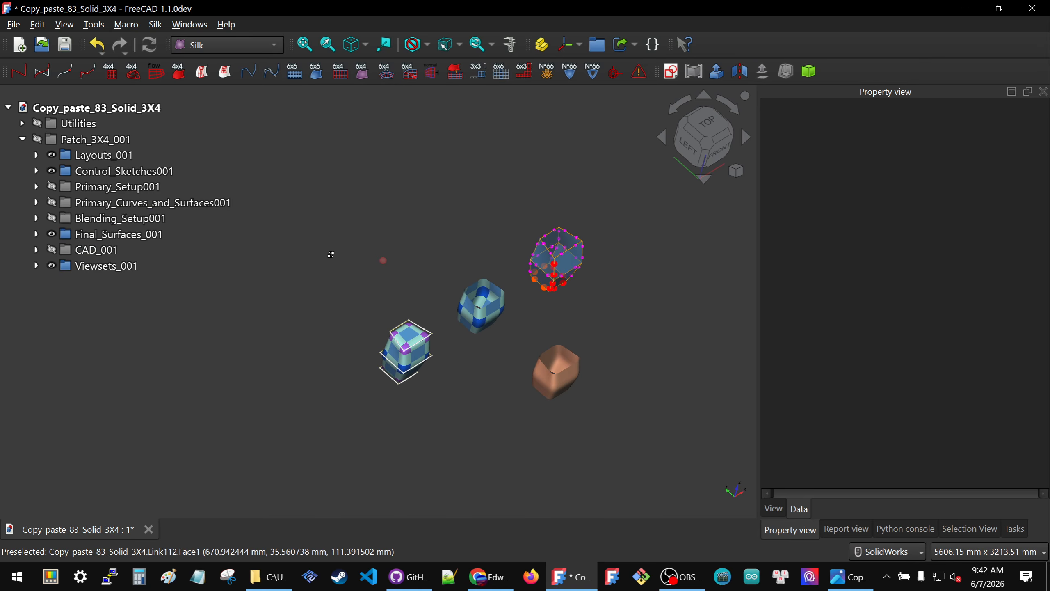
pyautogui.scroll(3, 498, 273)
pyautogui.click(83, 240)
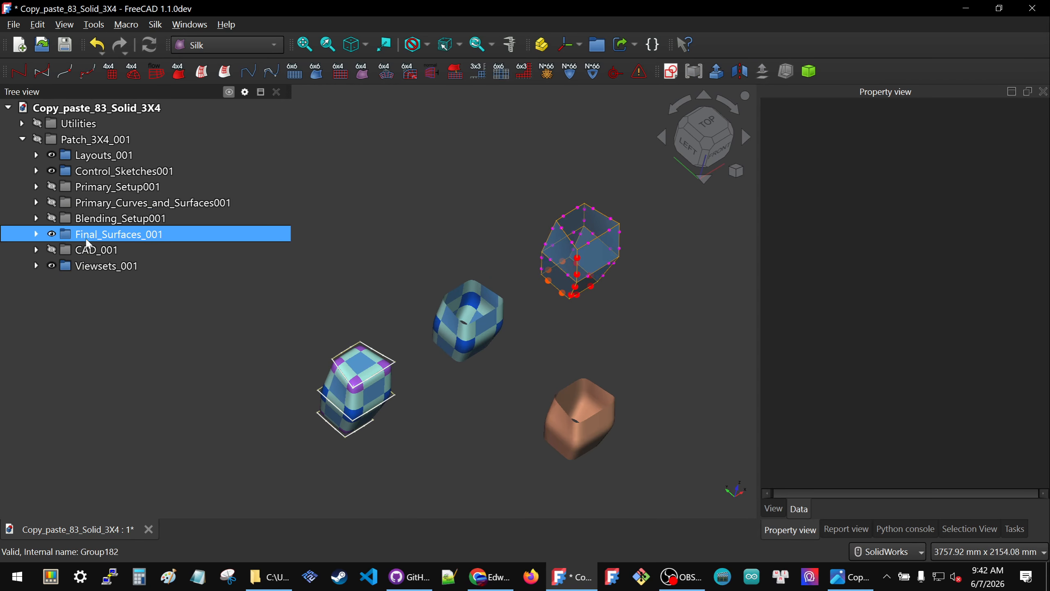
pyautogui.click(560, 338)
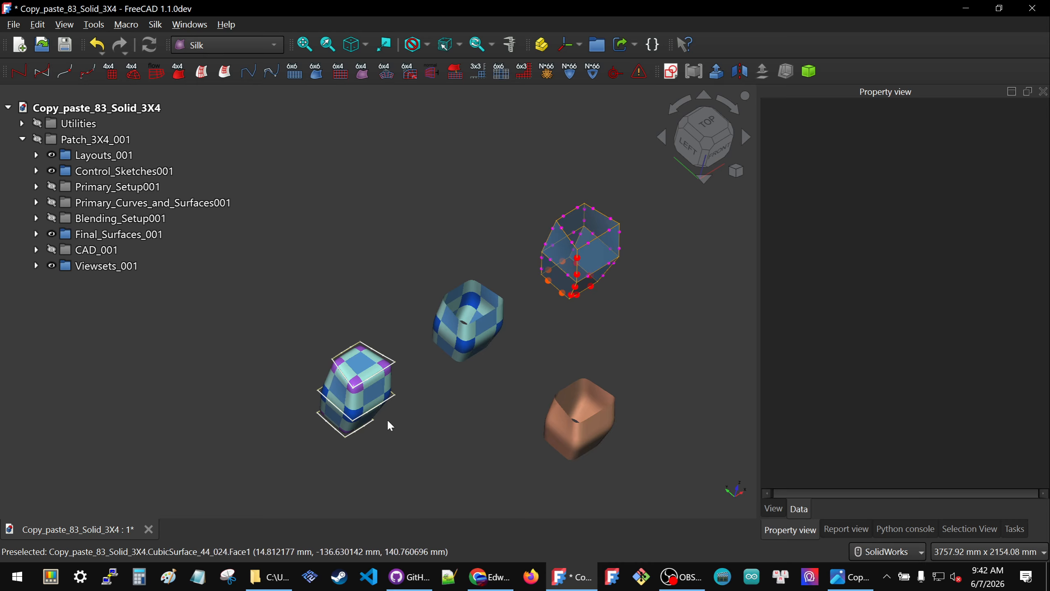
pyautogui.scroll(3, 594, 231)
pyautogui.scroll(-3, 556, 298)
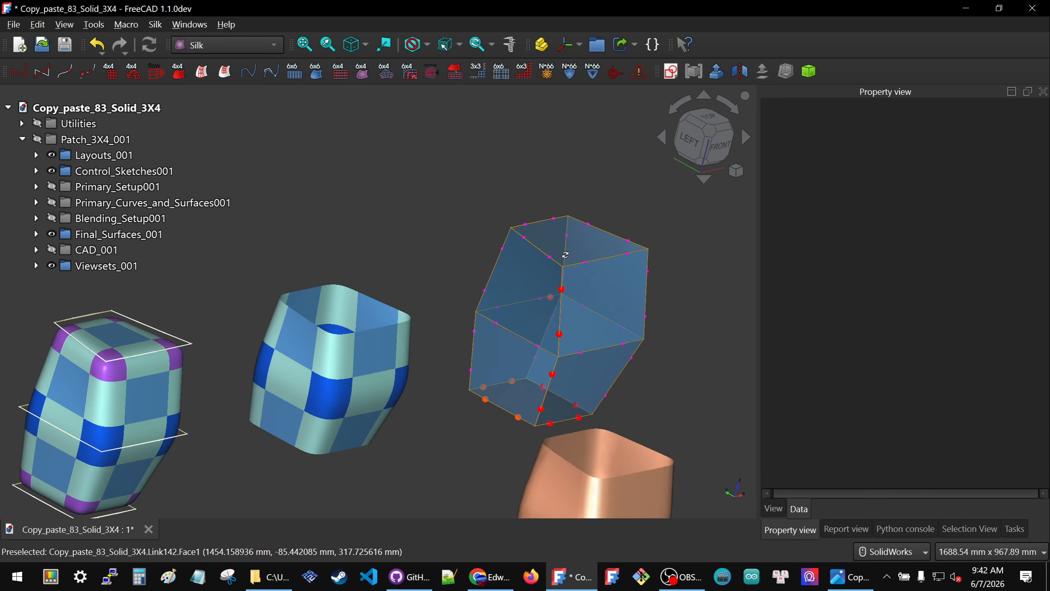
pyautogui.scroll(4, 557, 289)
pyautogui.scroll(-3, 556, 282)
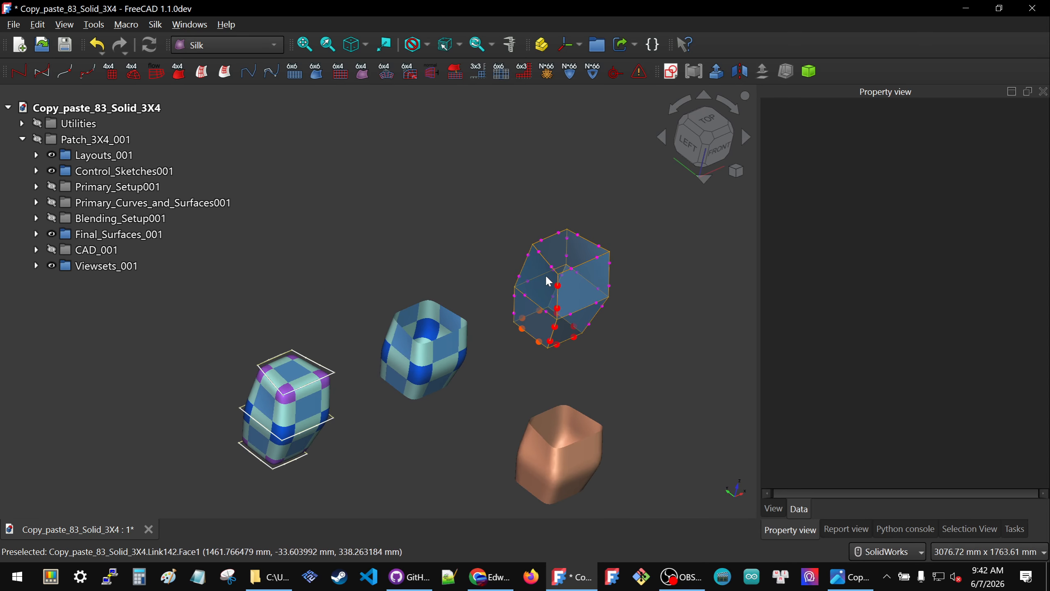
# - Expand CAD_001, hide Final_Surfaces_001 and show Curves_WB_Solid_(shell)005 in its place
pyautogui.click(37, 250)
pyautogui.click(111, 266)
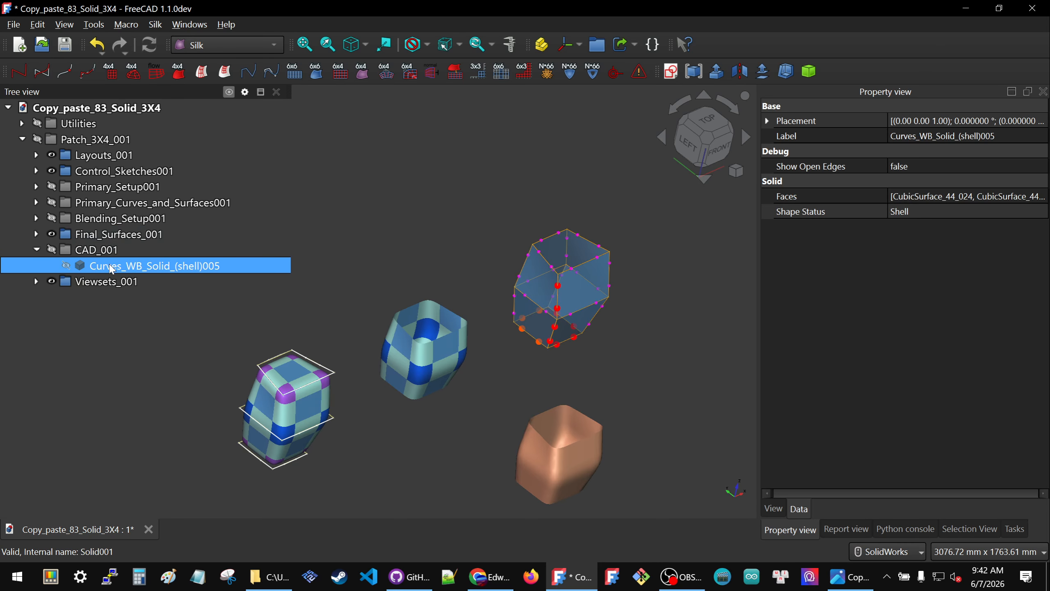
pyautogui.click(105, 234)
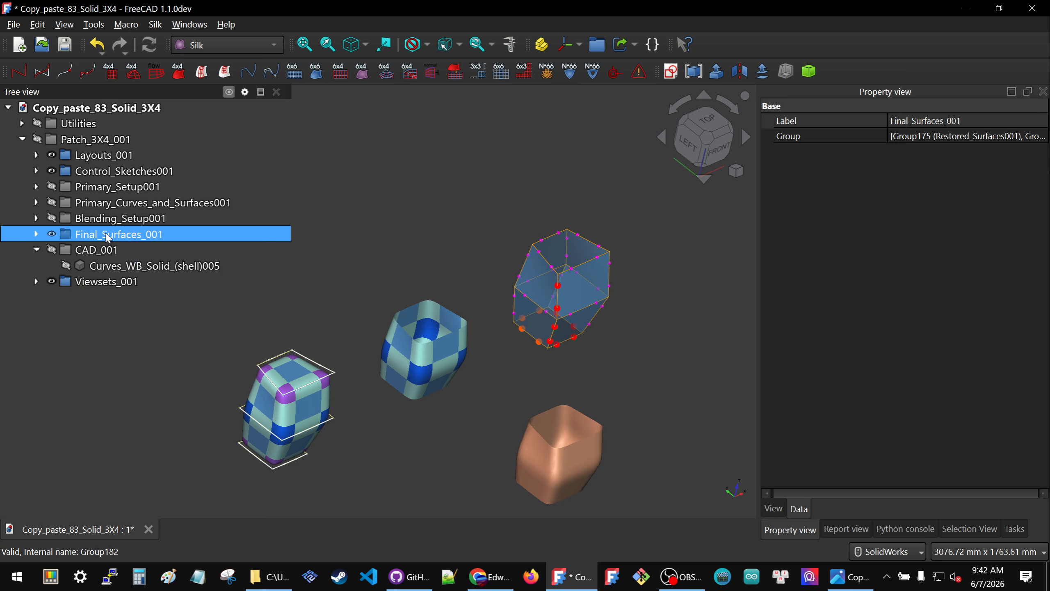
pyautogui.press('space')
pyautogui.click(118, 268)
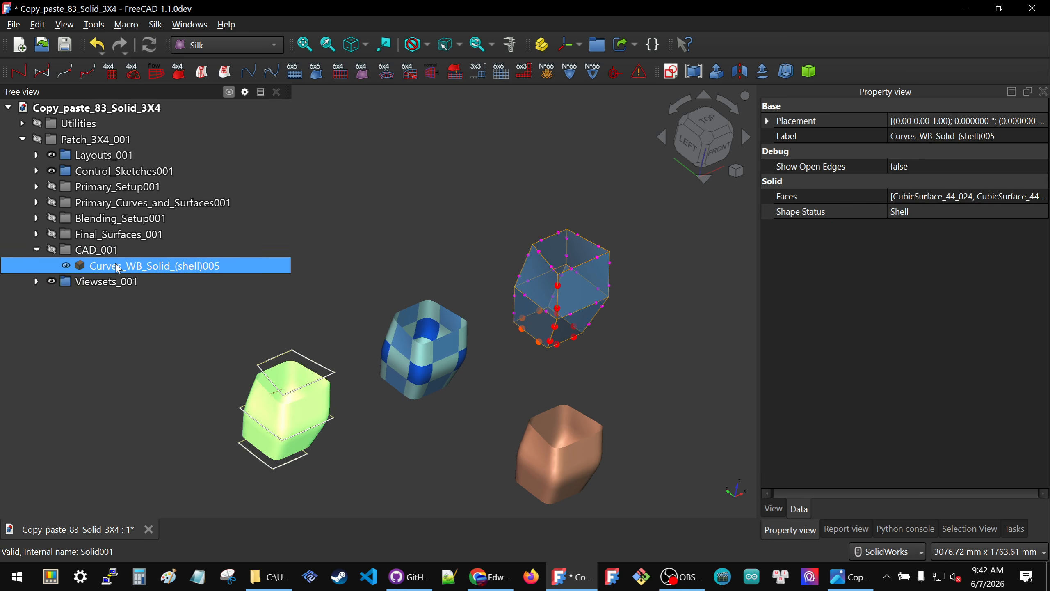
pyautogui.click(475, 389)
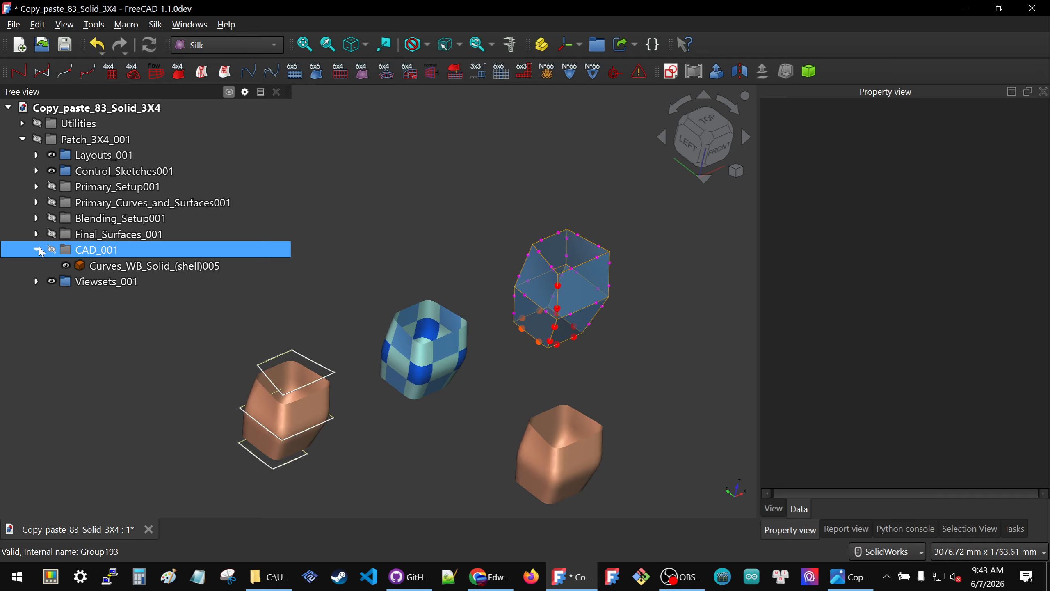
# - Hide Curves_WB_Solid_(shell)005 and show the Final_Surfaces_001 group again
pyautogui.click(97, 271)
pyautogui.press('space')
pyautogui.click(411, 276)
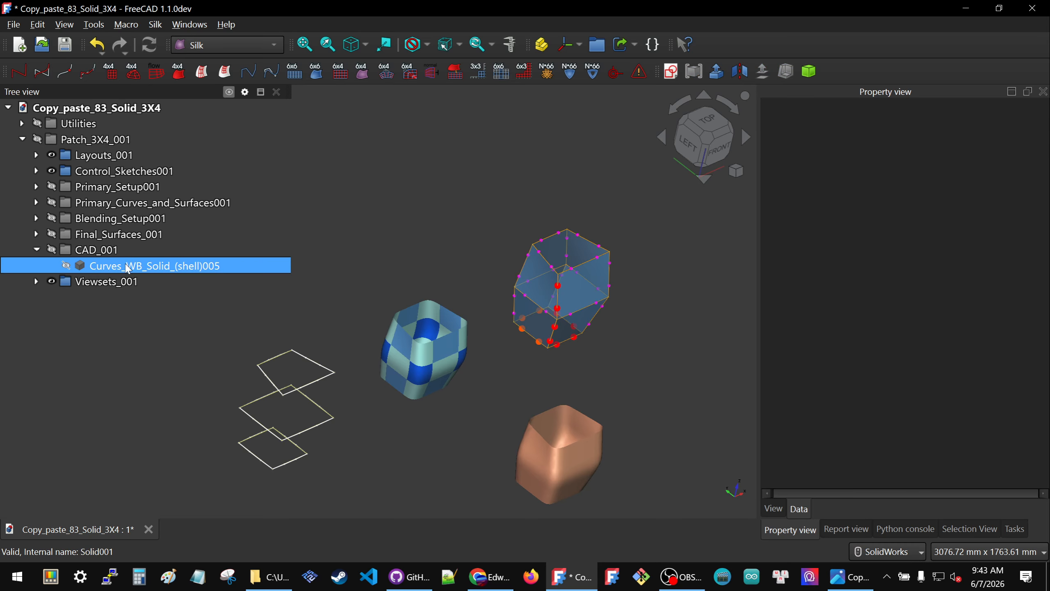
pyautogui.click(60, 238)
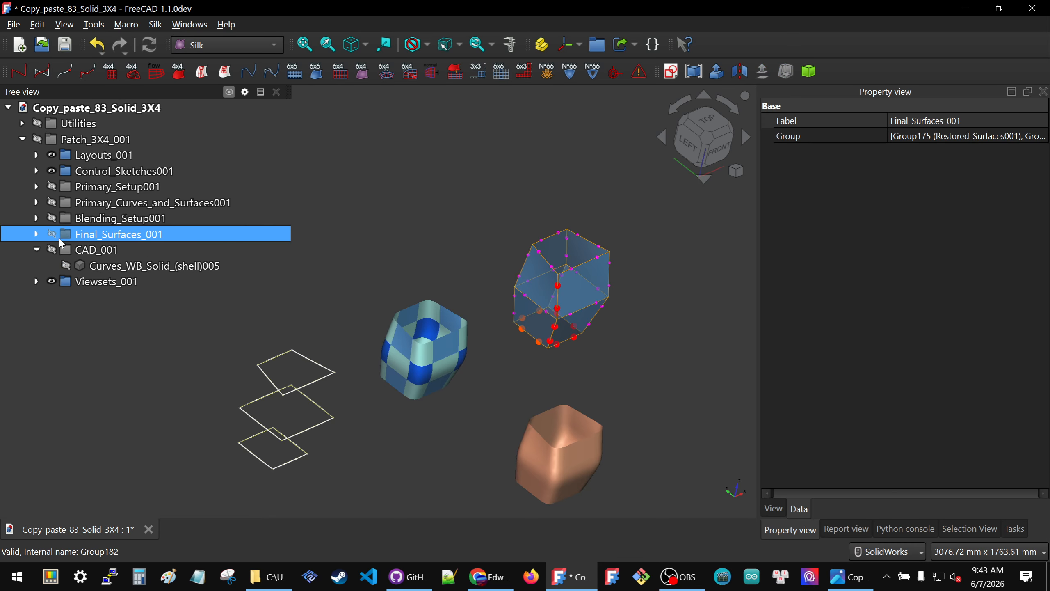
pyautogui.press('space')
pyautogui.click(401, 246)
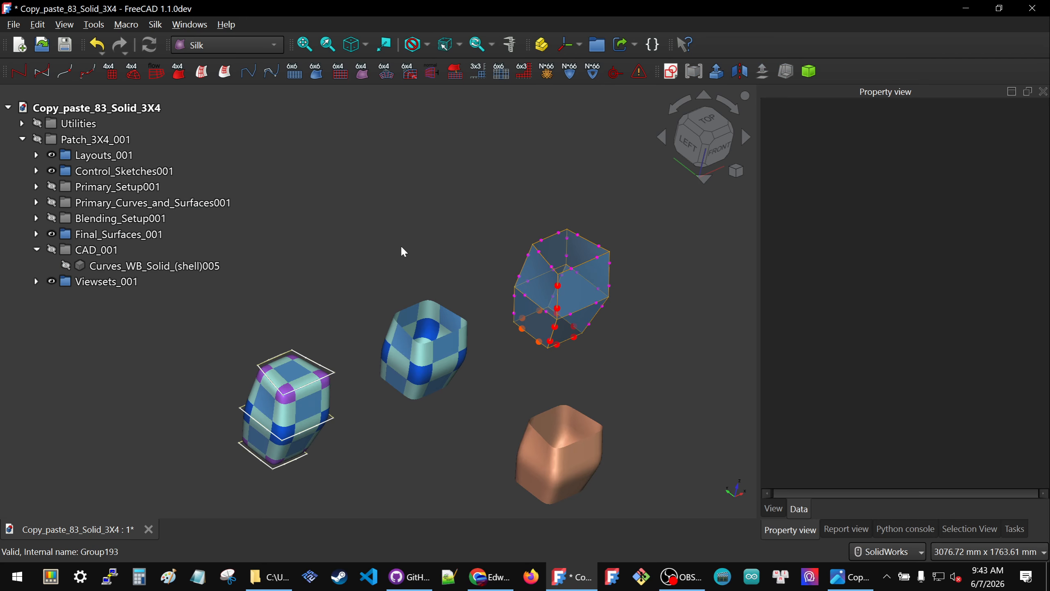
# - Examine the open ends of the shell copy in the viewset against the capped final surfaces
pyautogui.scroll(-3, 525, 232)
pyautogui.scroll(4, 525, 232)
pyautogui.moveTo(526, 232); pyautogui.dragTo(568, 396, button='middle')
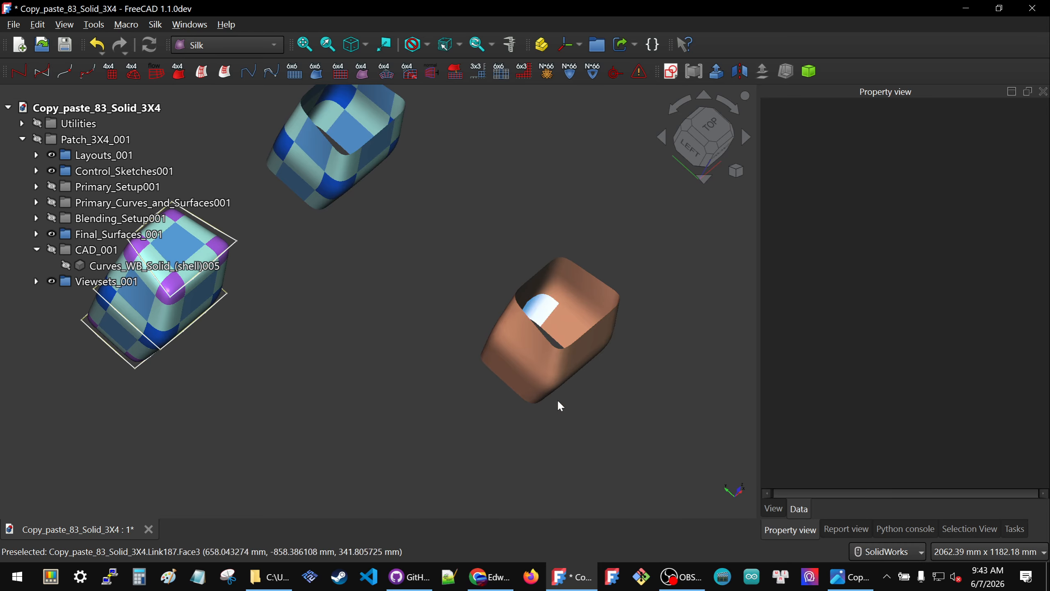
pyautogui.scroll(-4, 557, 398)
pyautogui.moveTo(536, 341); pyautogui.dragTo(558, 335, button='middle')
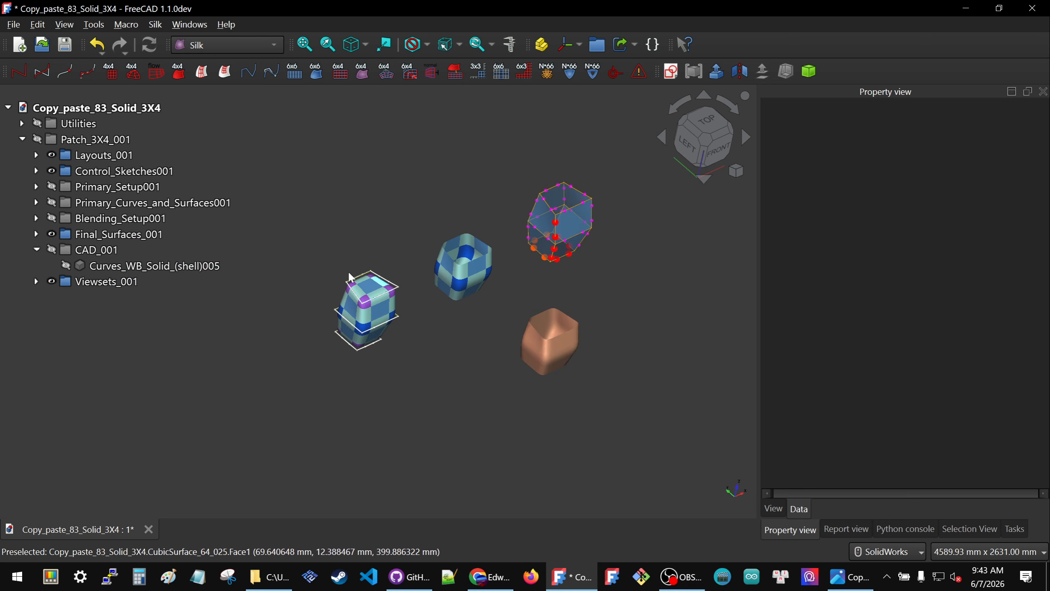
pyautogui.scroll(2, 374, 297)
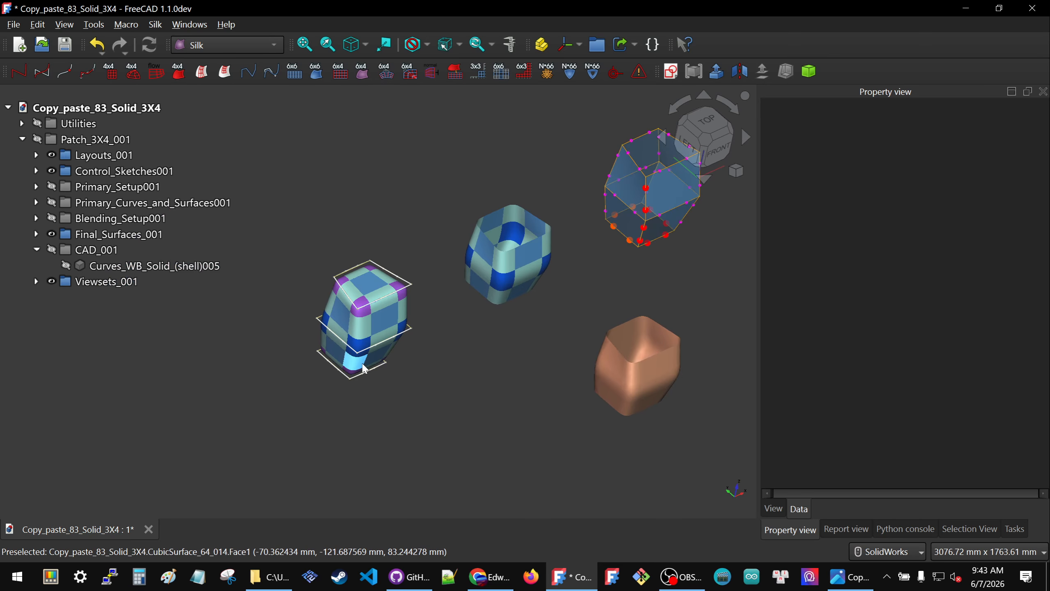
pyautogui.moveTo(412, 381); pyautogui.dragTo(463, 366, button='middle')
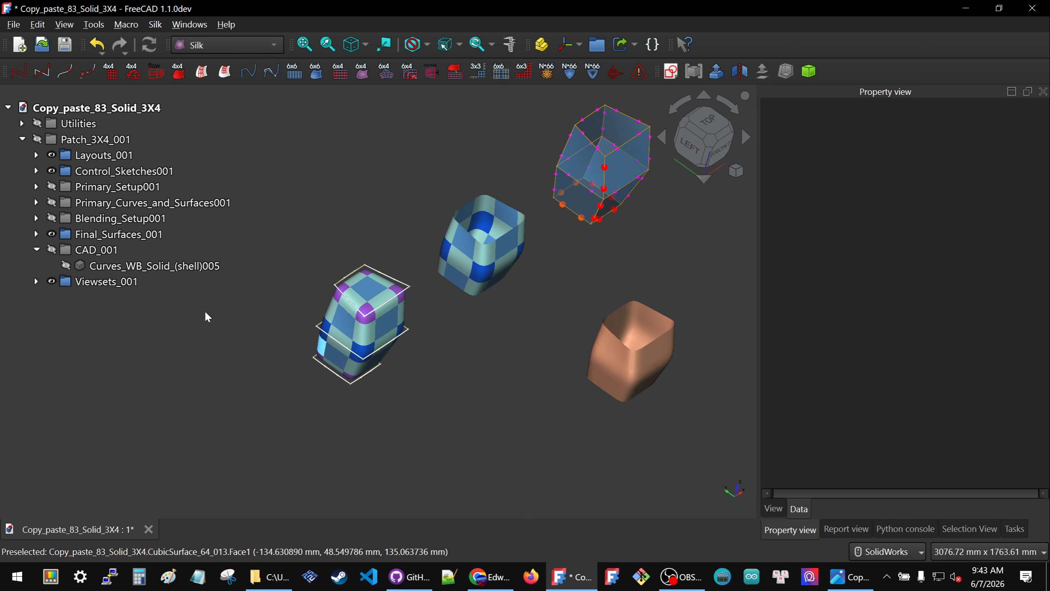
# - Open the Faces link list of Curves_WB_Solid_(shell)005 and move the dialog clear of the final surfaces
pyautogui.click(164, 267)
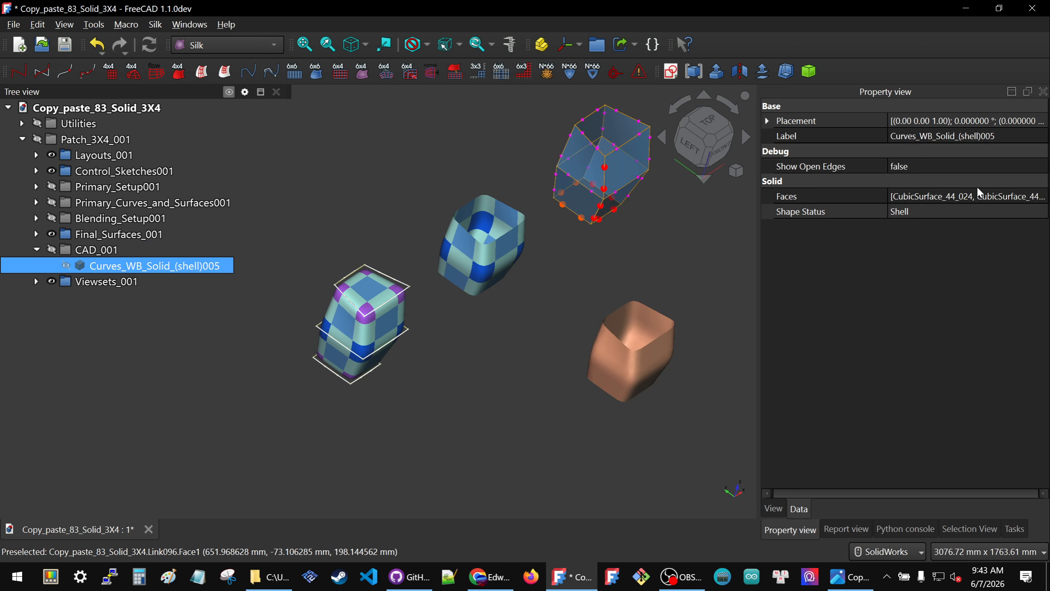
pyautogui.press('space')
pyautogui.press('space')
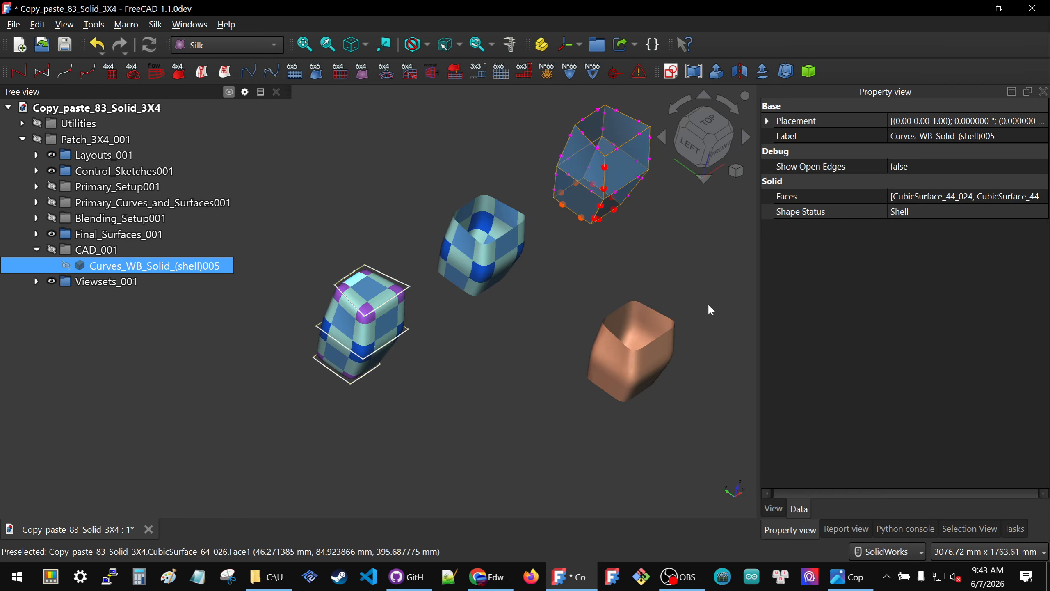
pyautogui.click(1034, 201)
pyautogui.click(1043, 199)
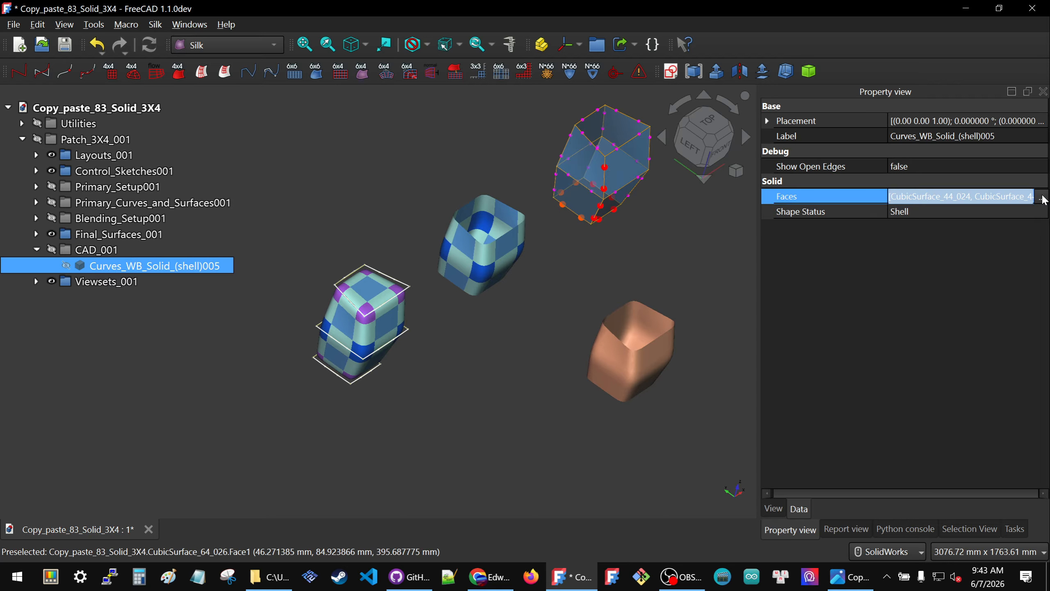
pyautogui.click(1042, 199)
pyautogui.moveTo(480, 110); pyautogui.dragTo(758, 139)
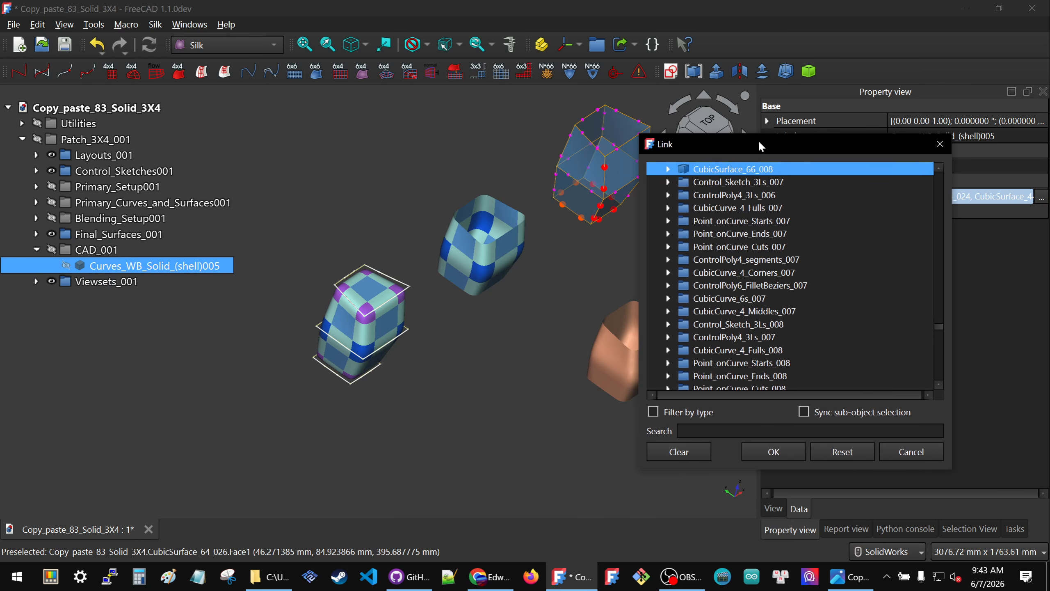
# - Select top cap face CubicSurface_44_033 and its four surrounding edge blends, CubicSurface_64_000, 64_025, 64_026 and 64_027, for the shell's Faces list
pyautogui.scroll(4, 389, 283)
pyautogui.moveTo(347, 291); pyautogui.dragTo(378, 313, button='middle')
pyautogui.scroll(-1, 601, 328)
pyautogui.scroll(-2, 600, 327)
pyautogui.scroll(4, 439, 321)
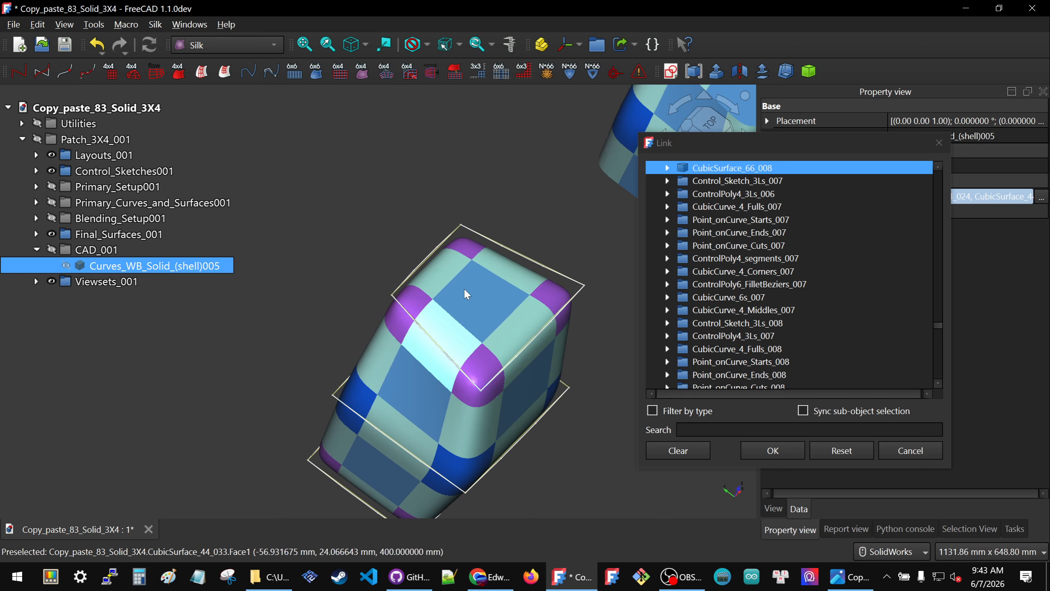
pyautogui.click(479, 300)
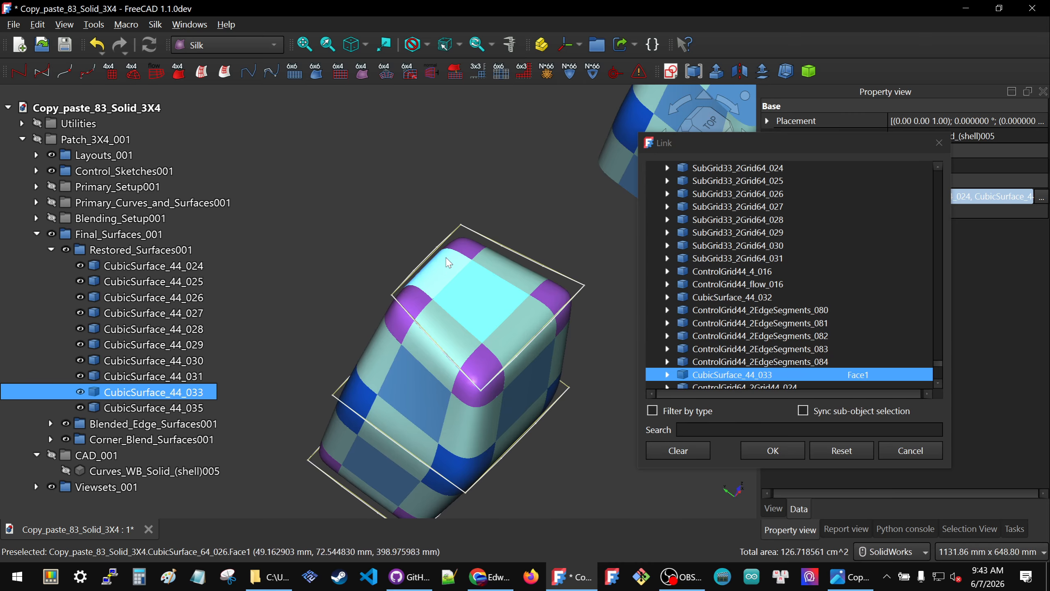
pyautogui.keyDown('ctrl'); pyautogui.click(455, 353); pyautogui.keyUp('ctrl')
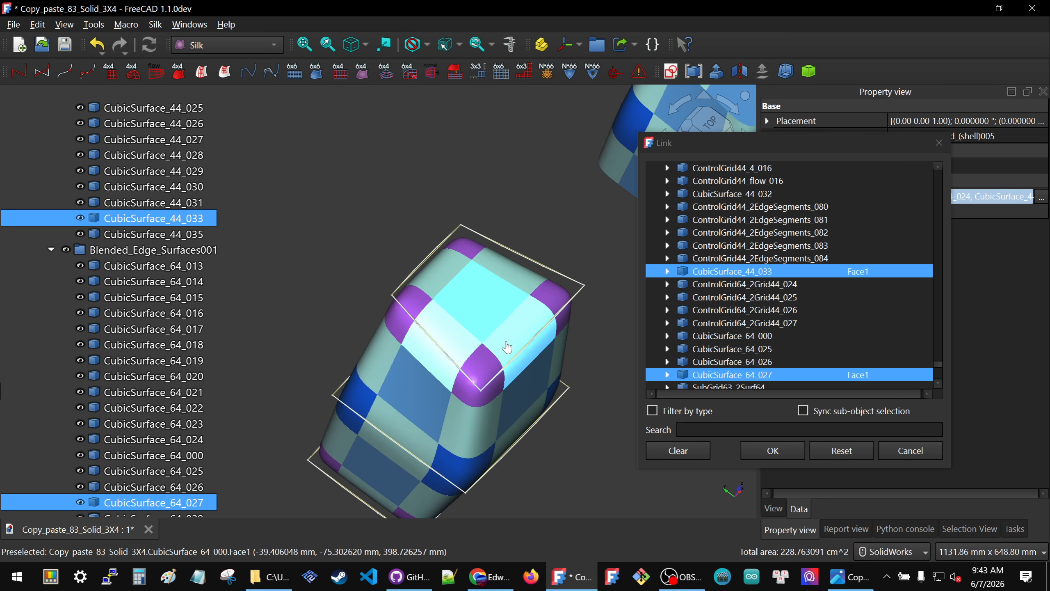
pyautogui.keyDown('ctrl'); pyautogui.click(508, 346); pyautogui.keyUp('ctrl')
pyautogui.keyDown('ctrl'); pyautogui.click(517, 284); pyautogui.keyUp('ctrl')
pyautogui.keyDown('ctrl'); pyautogui.click(443, 277); pyautogui.keyUp('ctrl')
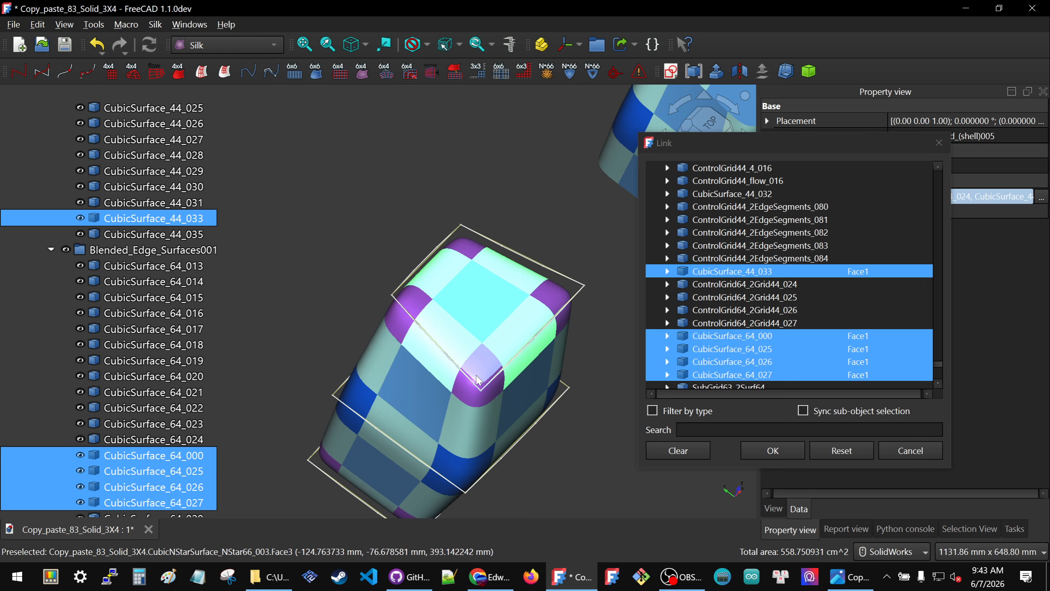
# - Add all three faces of the top corner surface CubicNStarSurface_NStar66_003 to the Faces selection
pyautogui.scroll(2, 486, 383)
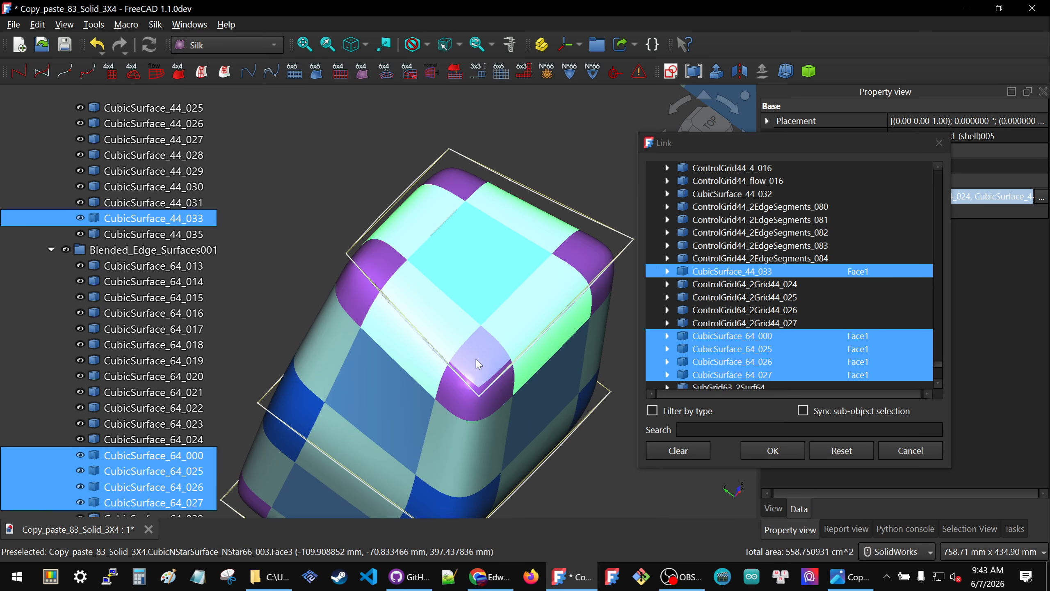
pyautogui.keyDown('ctrl'); pyautogui.click(450, 400); pyautogui.keyUp('ctrl')
pyautogui.keyDown('ctrl'); pyautogui.click(453, 396); pyautogui.keyUp('ctrl')
pyautogui.keyDown('ctrl'); pyautogui.click(500, 398); pyautogui.keyUp('ctrl')
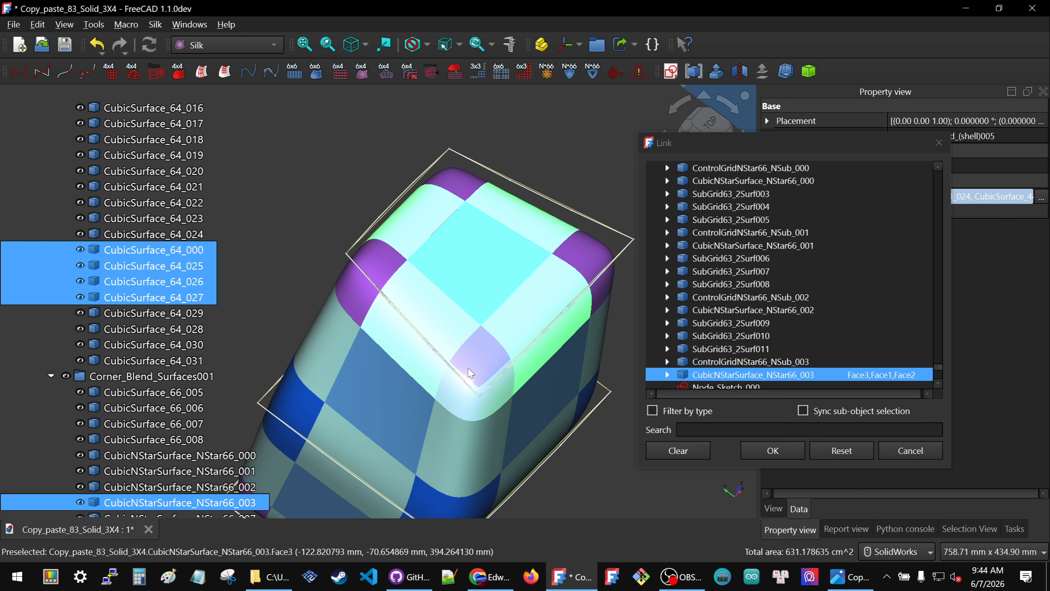
# - Add all three faces of top corner surfaces CubicNStarSurface_NStar66_000, 001 and 002 to the selection and accept the link list
pyautogui.scroll(-2, 457, 365)
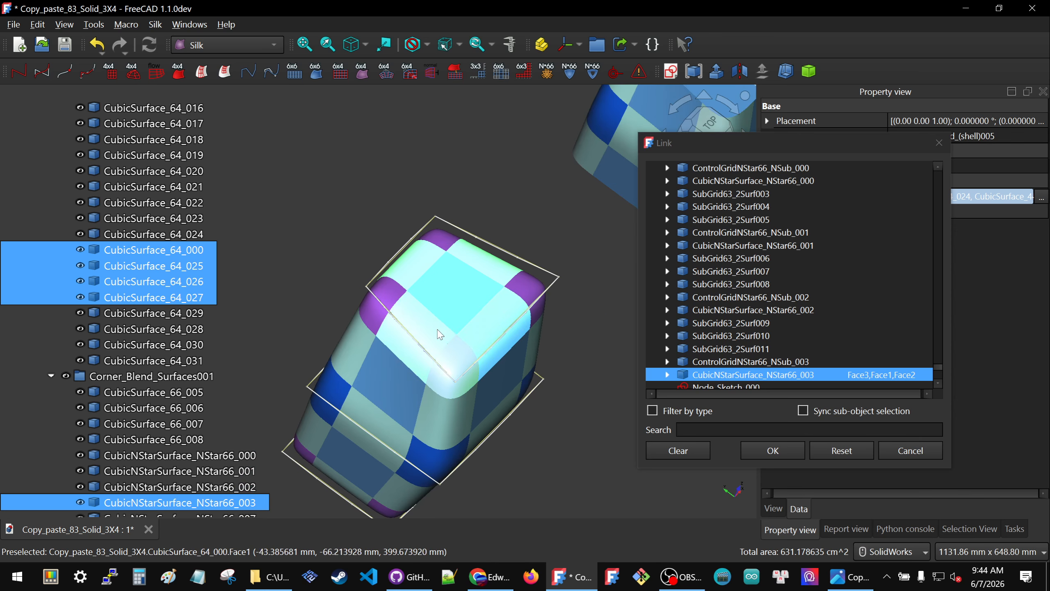
pyautogui.moveTo(469, 327); pyautogui.dragTo(576, 251, button='middle')
pyautogui.keyDown('ctrl'); pyautogui.click(543, 295); pyautogui.keyUp('ctrl')
pyautogui.keyDown('ctrl'); pyautogui.click(575, 252); pyautogui.keyUp('ctrl')
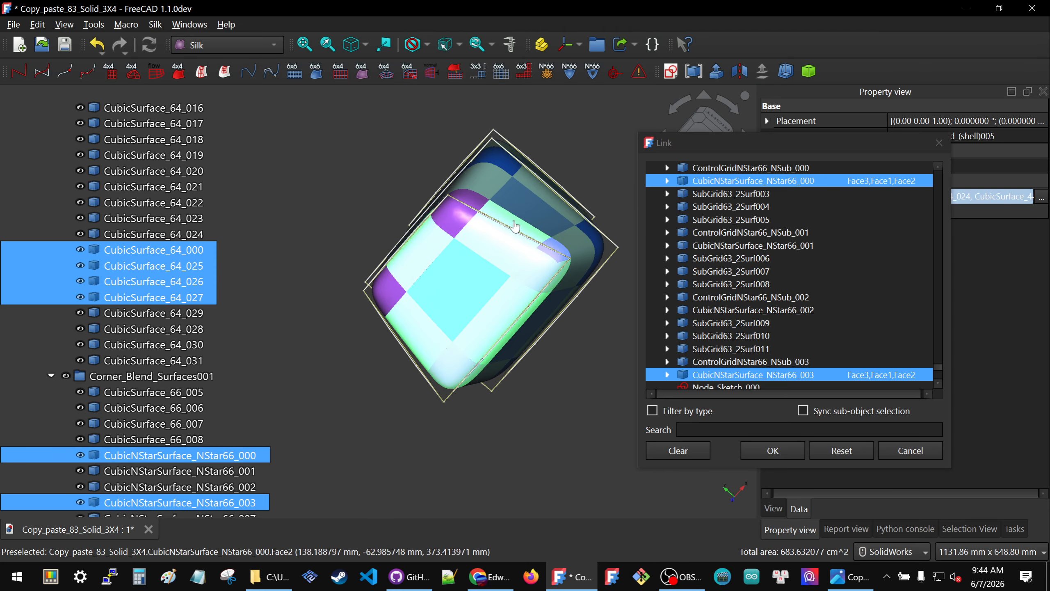
pyautogui.keyDown('ctrl'); pyautogui.click(450, 223); pyautogui.keyUp('ctrl')
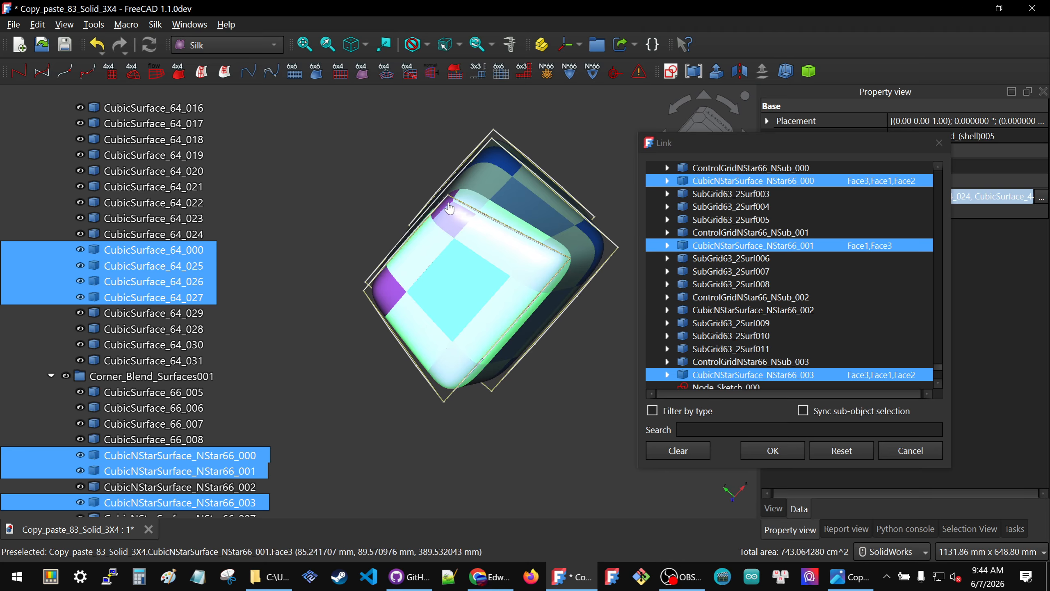
pyautogui.keyDown('ctrl'); pyautogui.click(449, 207); pyautogui.keyUp('ctrl')
pyautogui.keyDown('ctrl'); pyautogui.click(396, 301); pyautogui.keyUp('ctrl')
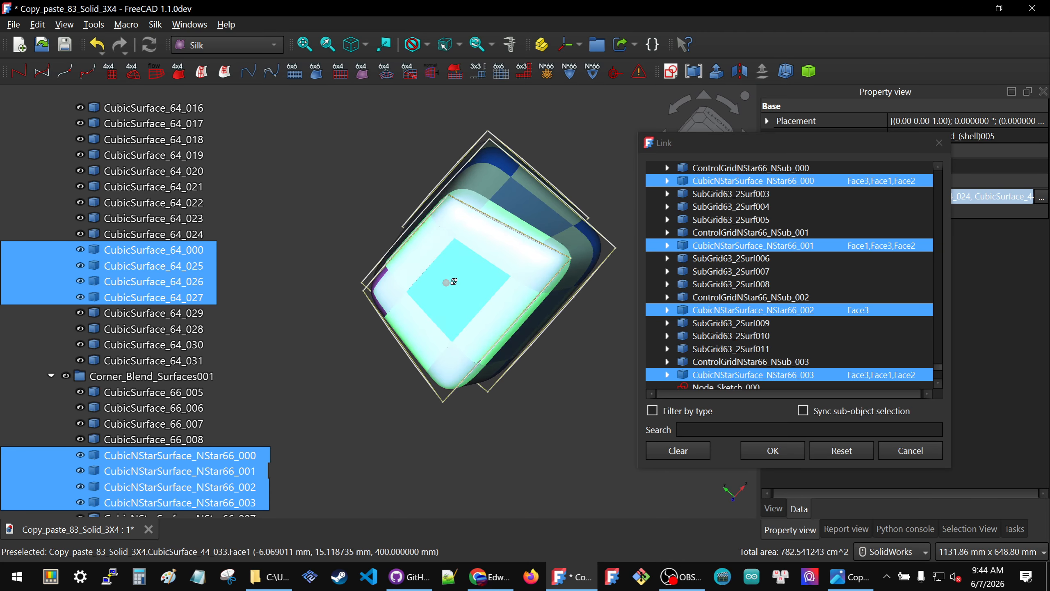
pyautogui.moveTo(396, 301); pyautogui.dragTo(386, 290, button='middle')
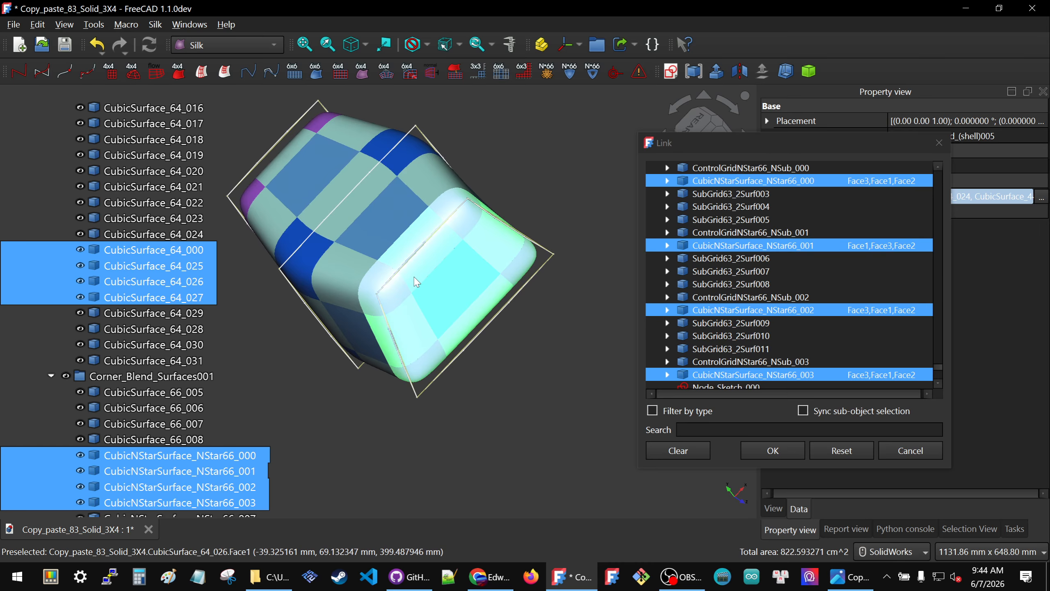
pyautogui.click(783, 451)
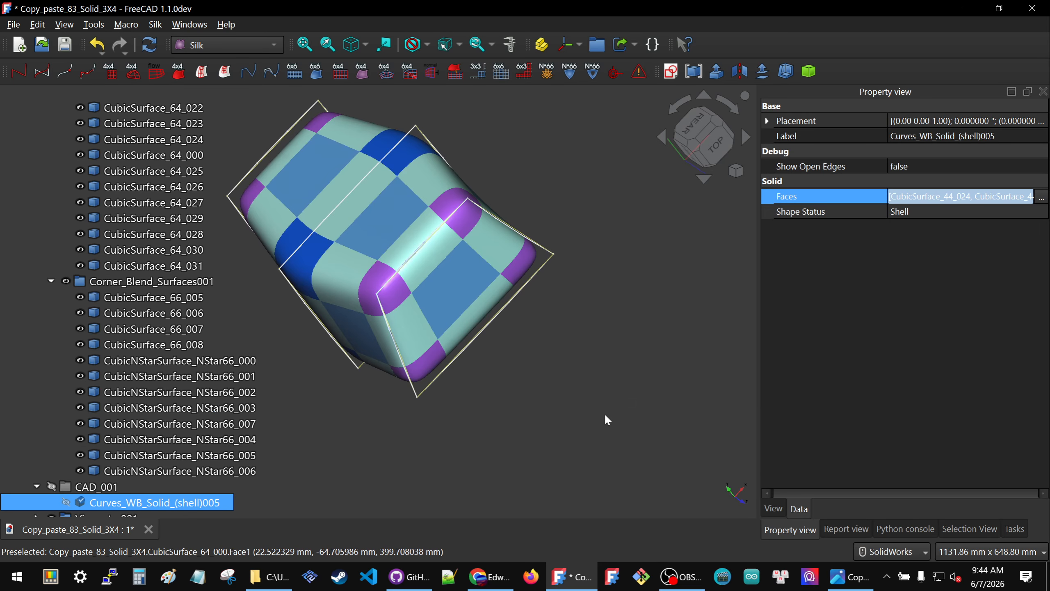
# - Clear the selection and examine the top end of the copper-coloured shell copy in the viewset
pyautogui.click(506, 385)
pyautogui.scroll(-8, 504, 385)
pyautogui.moveTo(532, 380); pyautogui.dragTo(460, 284, button='middle')
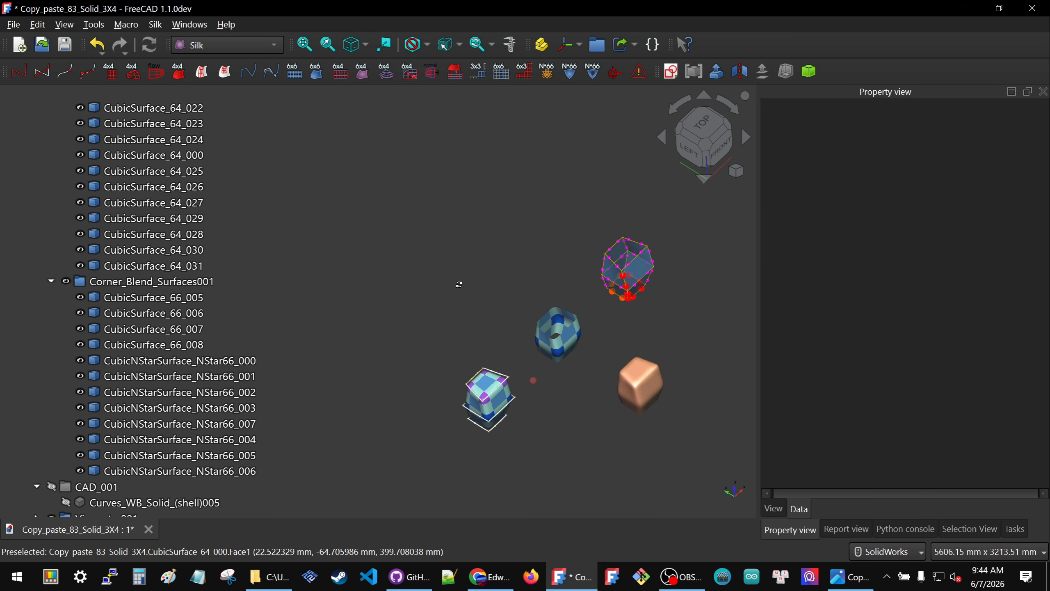
pyautogui.scroll(2, 694, 356)
pyautogui.scroll(5, 664, 398)
pyautogui.scroll(-3, 556, 389)
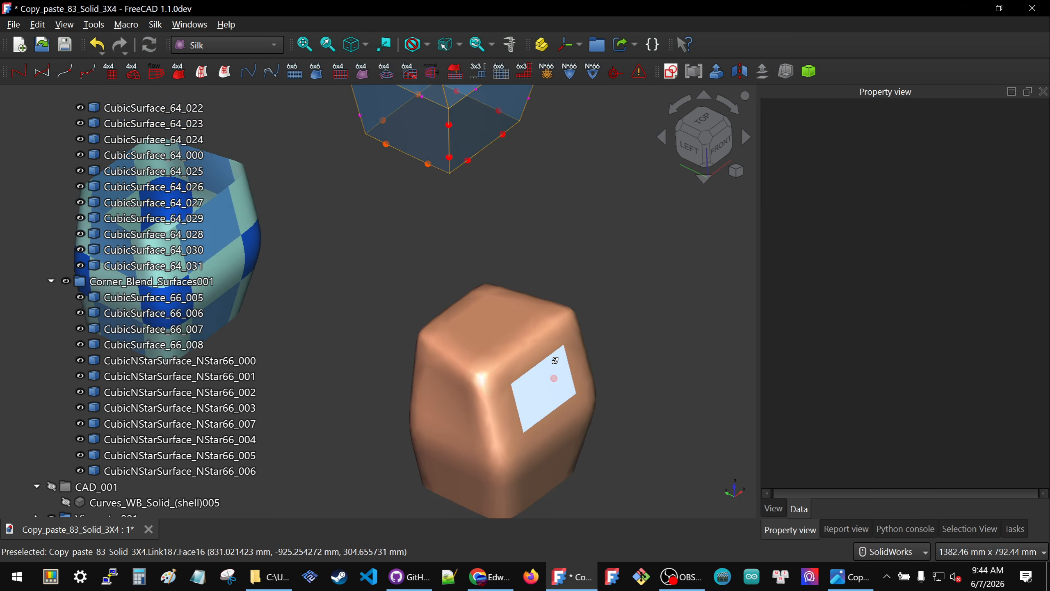
pyautogui.scroll(5, 525, 396)
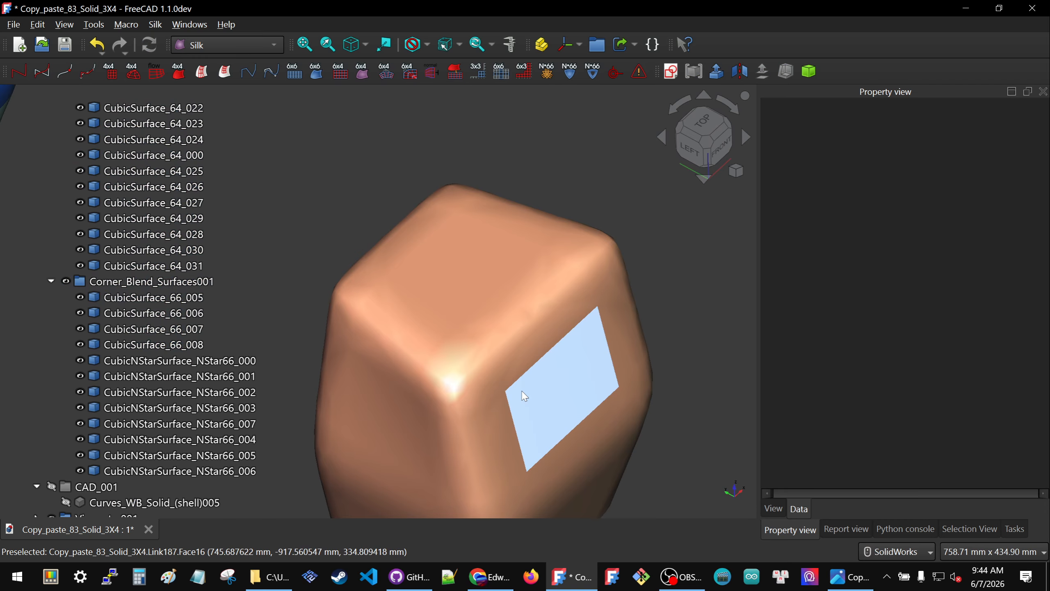
pyautogui.scroll(-6, 525, 396)
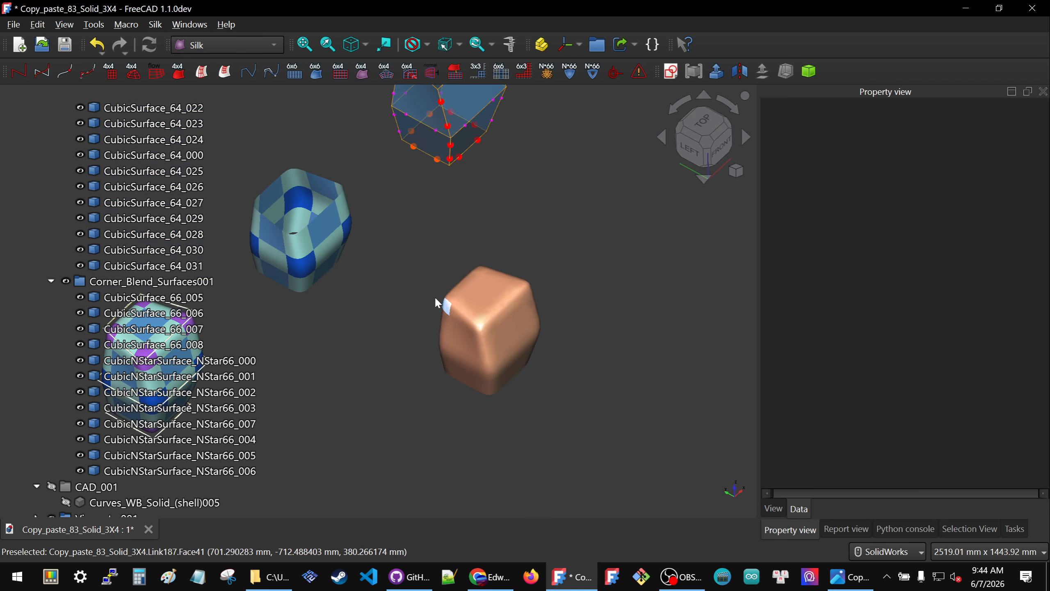
pyautogui.scroll(3, 455, 304)
pyautogui.scroll(-5, 597, 331)
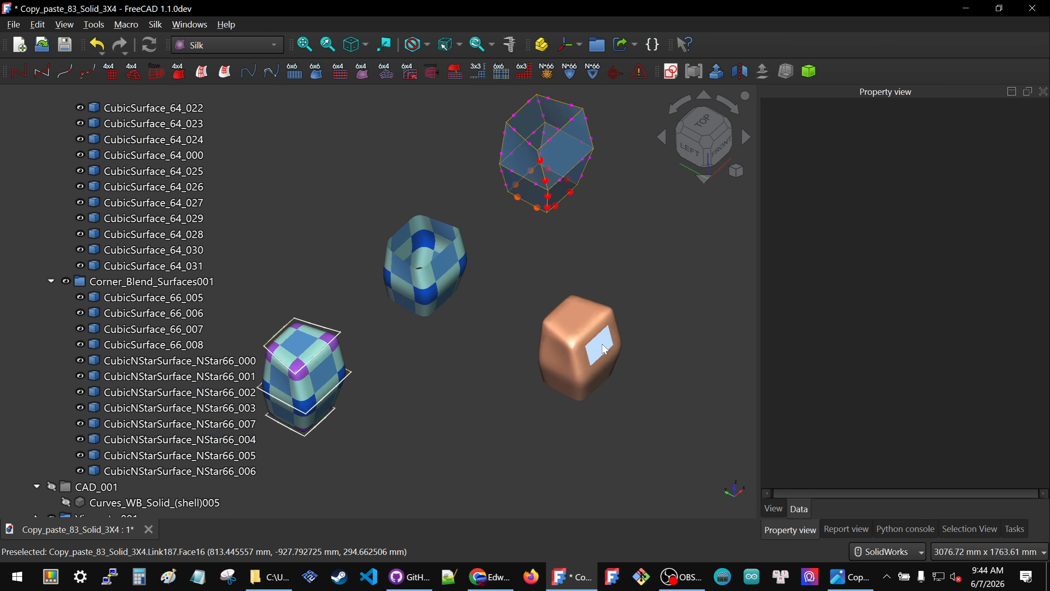
# - Compare the bottom end of the final surfaces with the bottom end of the shell copy in the viewset
pyautogui.scroll(-1, 602, 344)
pyautogui.scroll(1, 573, 346)
pyautogui.moveTo(562, 371); pyautogui.dragTo(607, 378, button='middle')
pyautogui.scroll(-3, 620, 387)
pyautogui.scroll(6, 444, 406)
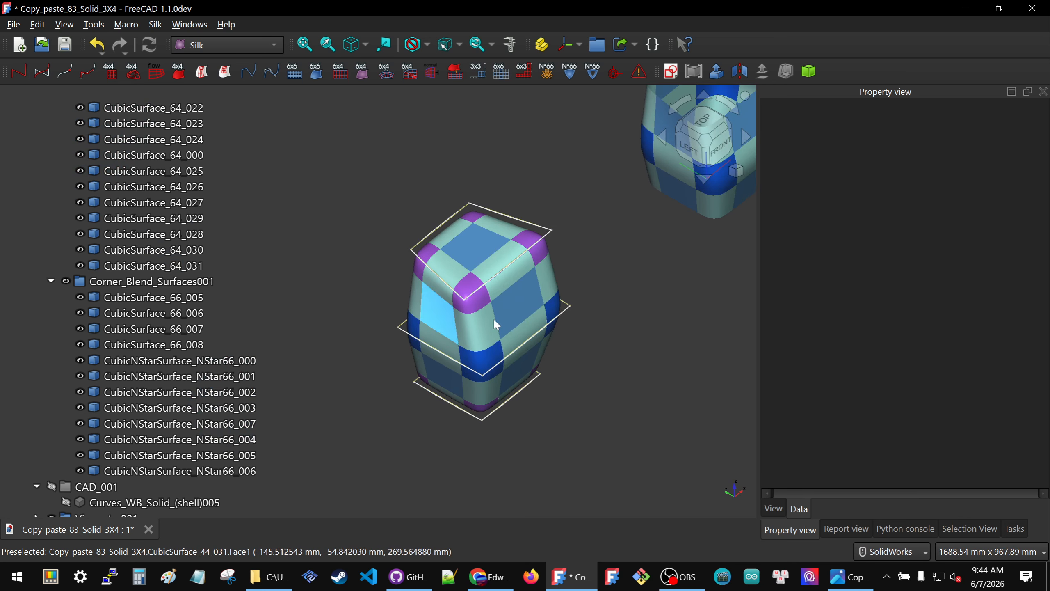
pyautogui.moveTo(465, 337); pyautogui.dragTo(382, 233, button='middle')
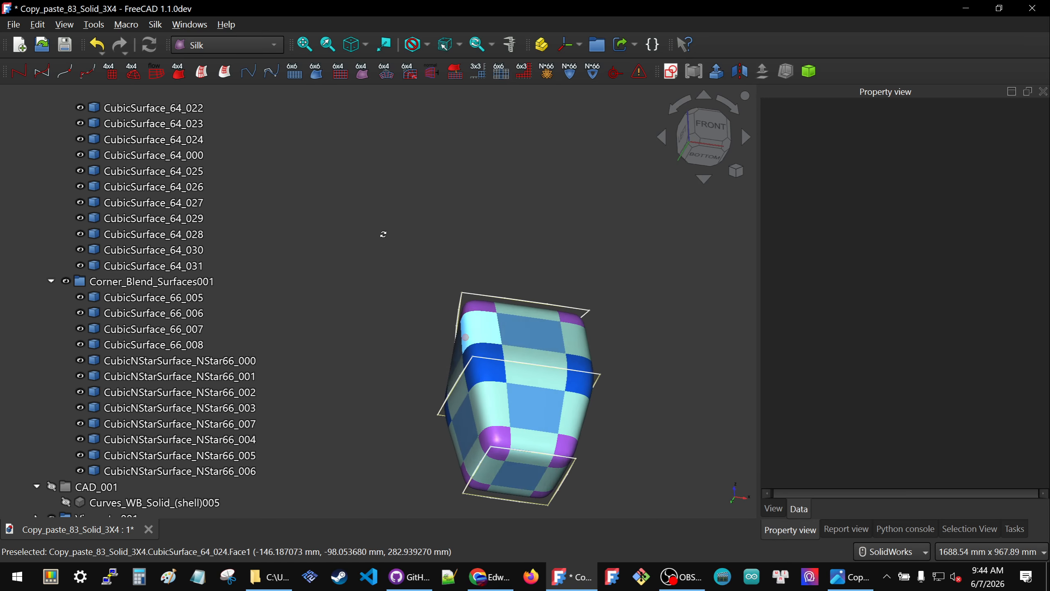
pyautogui.scroll(-6, 377, 250)
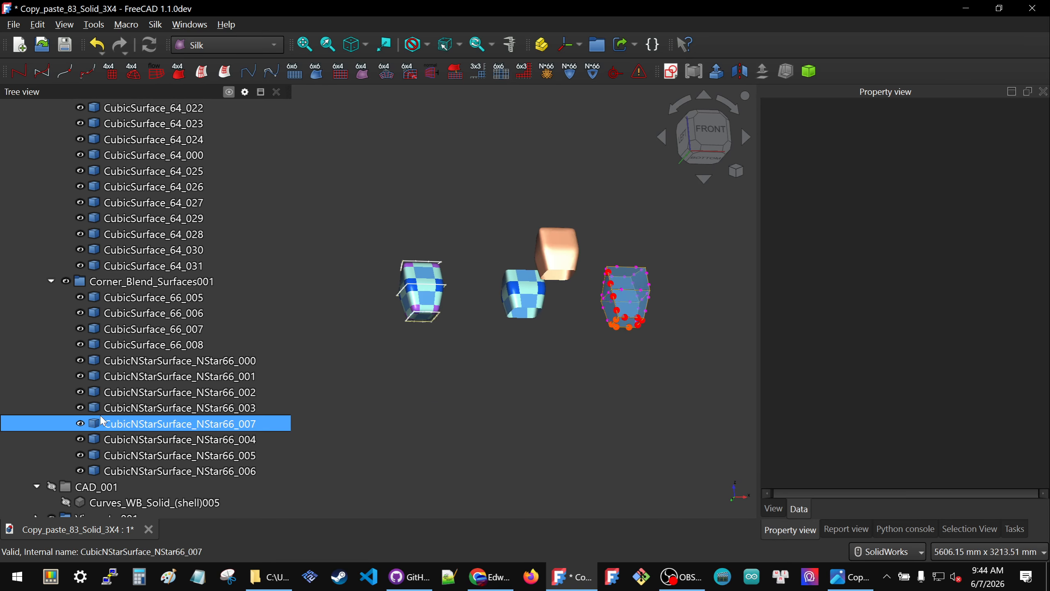
# - Reopen the Faces link list of Curves_WB_Solid_(shell)005 and move the dialog clear of the final surfaces' bottom end
pyautogui.scroll(-1, 107, 414)
pyautogui.click(120, 486)
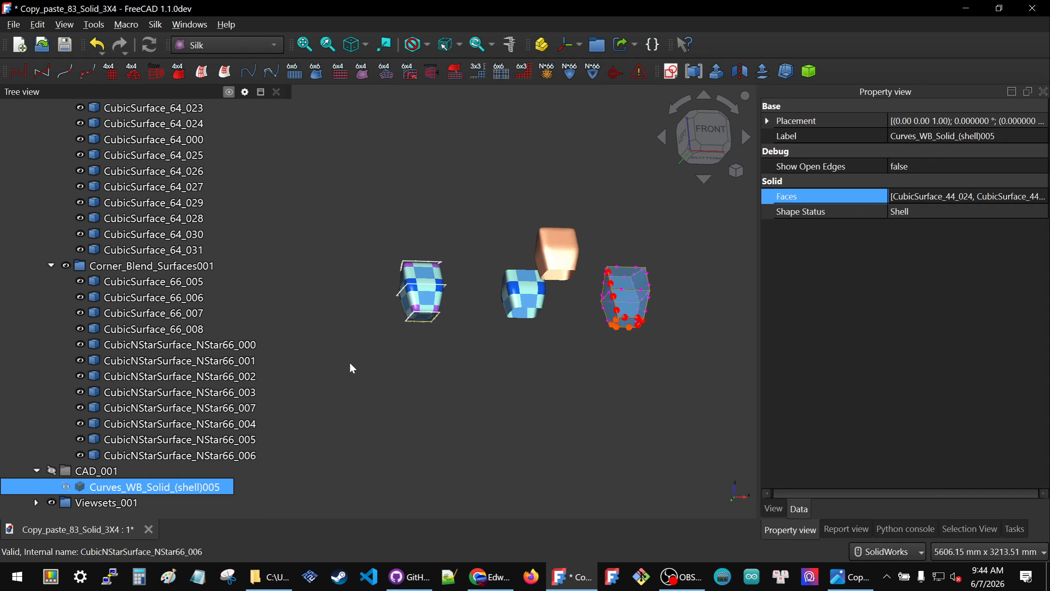
pyautogui.scroll(4, 391, 340)
pyautogui.scroll(-3, 452, 328)
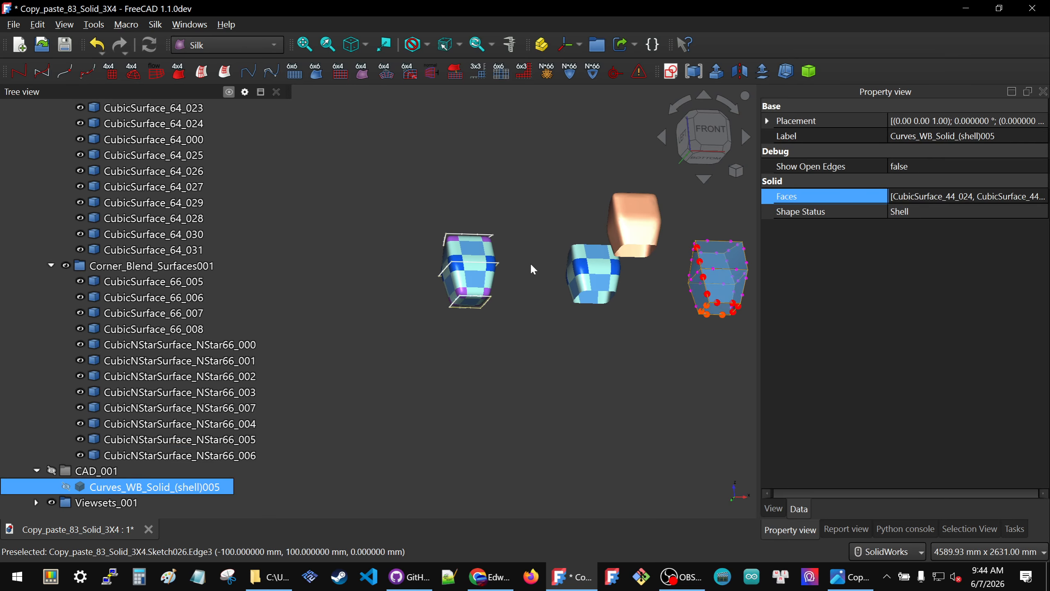
pyautogui.moveTo(531, 264); pyautogui.dragTo(525, 219, button='middle')
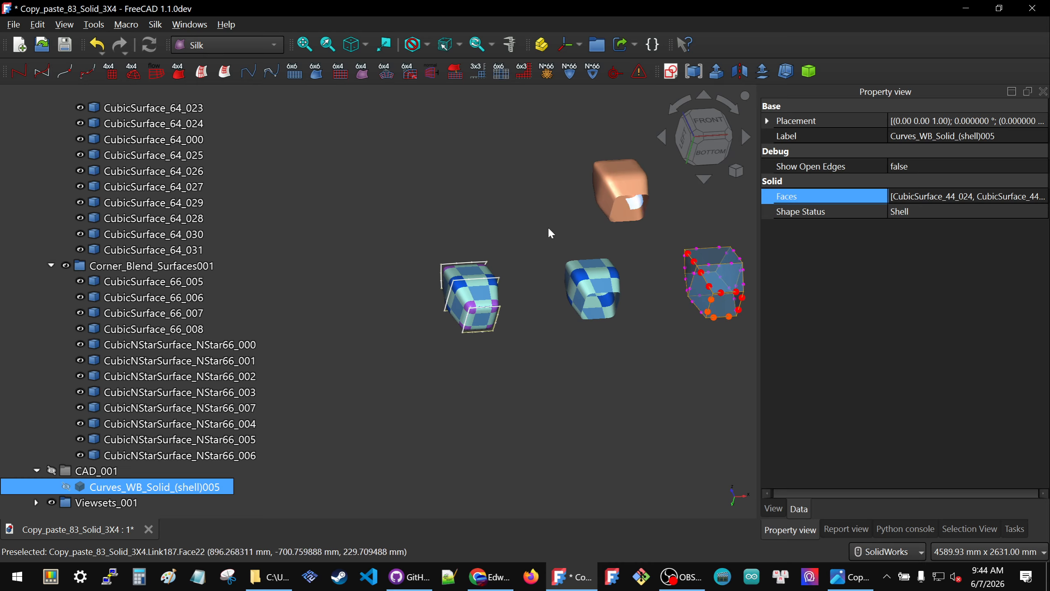
pyautogui.click(1043, 199)
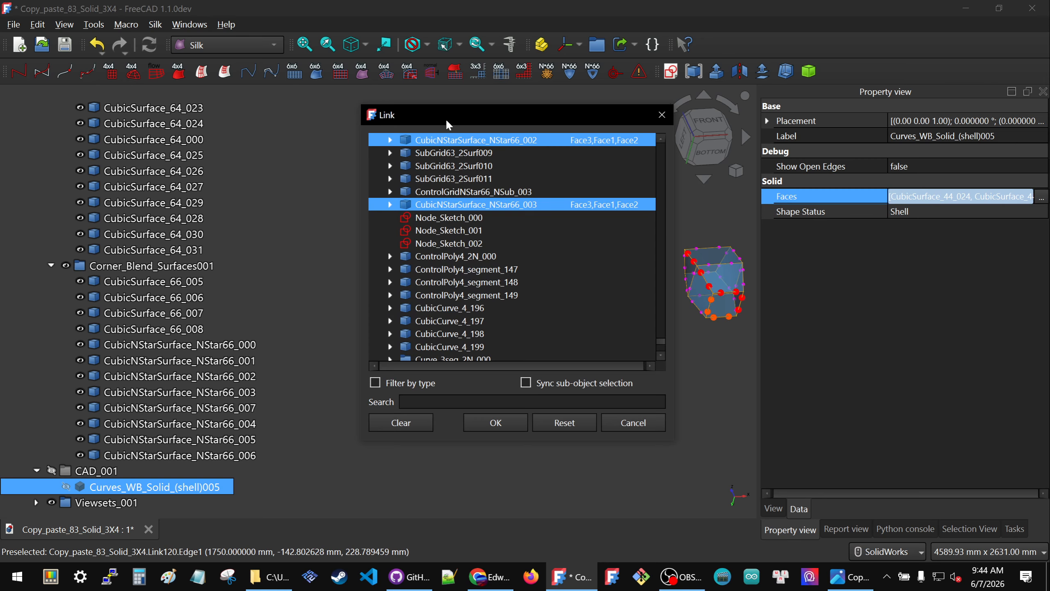
pyautogui.moveTo(446, 118); pyautogui.dragTo(757, 124)
pyautogui.scroll(4, 488, 308)
pyautogui.scroll(-2, 496, 310)
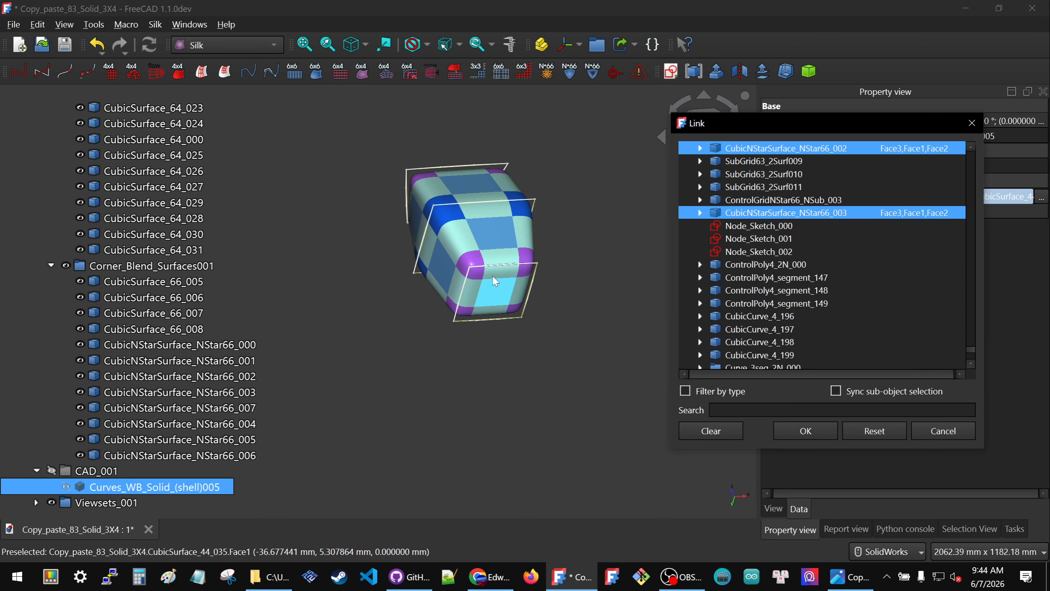
pyautogui.scroll(2, 509, 311)
pyautogui.click(505, 309)
pyautogui.click(509, 268)
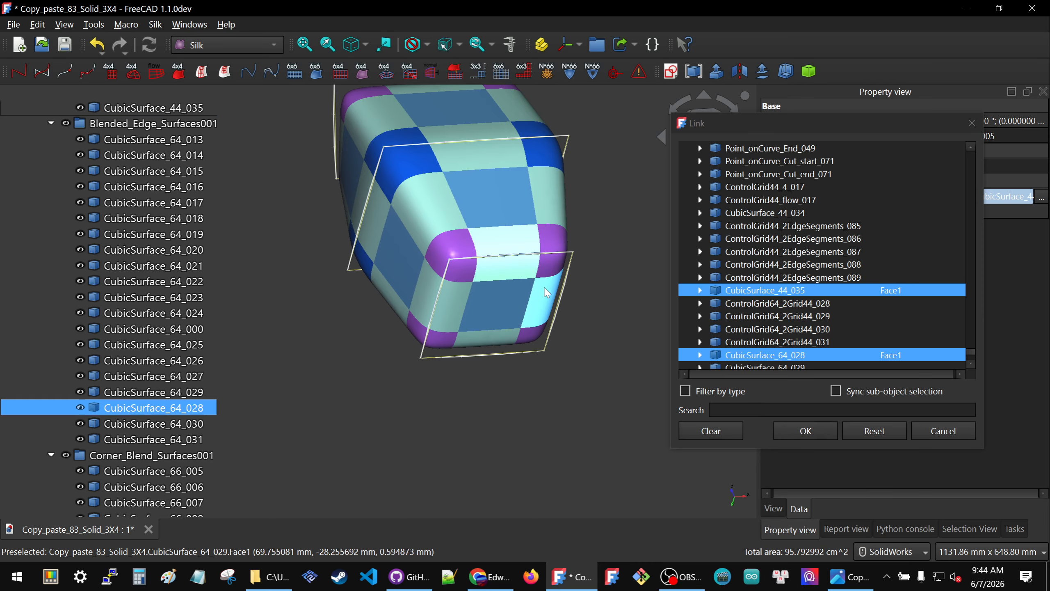
pyautogui.click(542, 299)
pyautogui.click(499, 338)
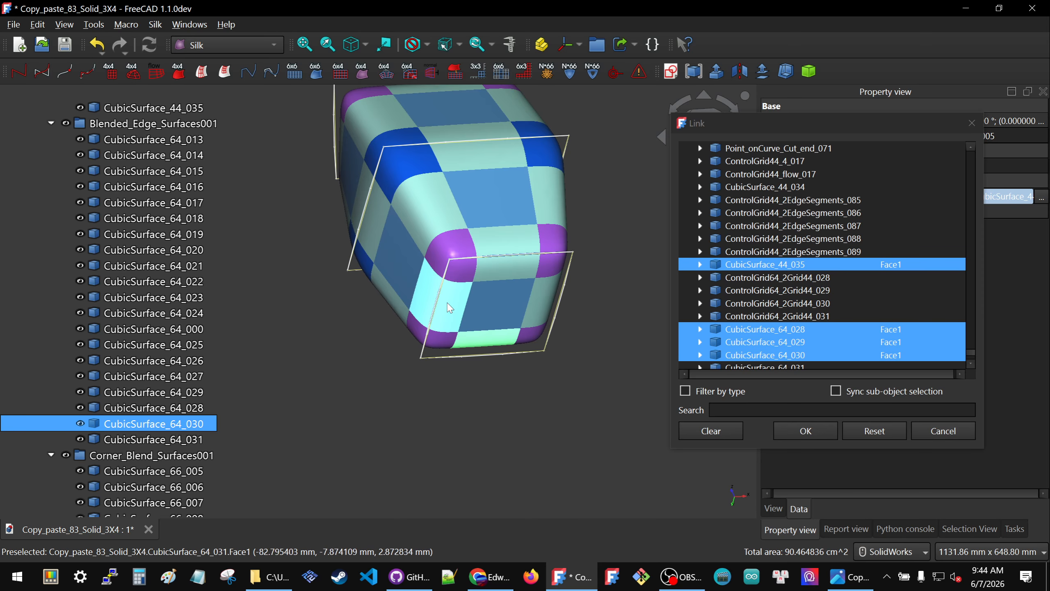
pyautogui.click(505, 261)
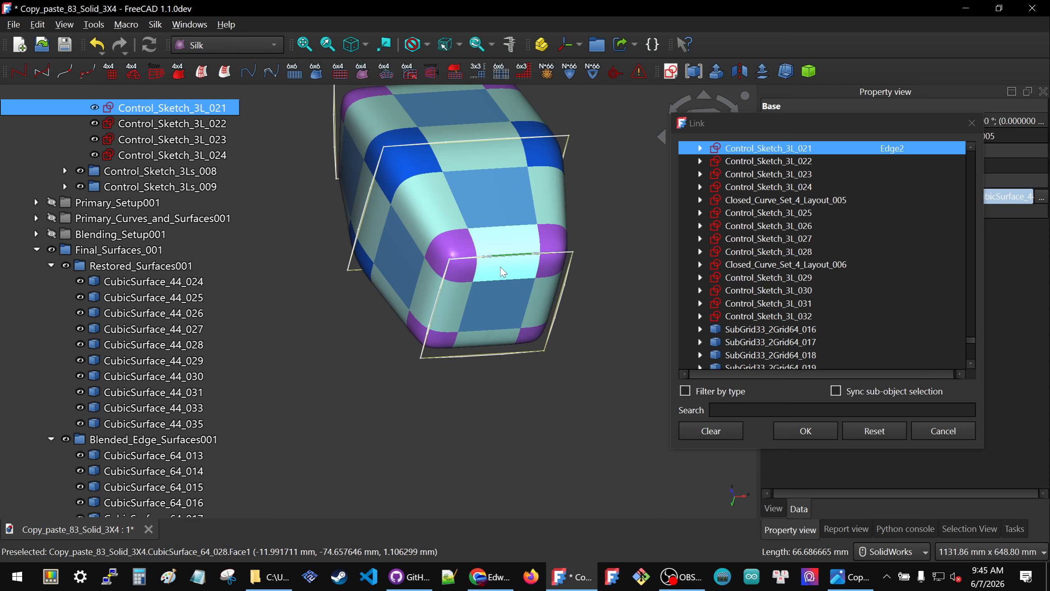
# - Select bottom cap face CubicSurface_44_035 and its four surrounding edge blends, CubicSurface_64_028 through 64_031, for the shell's Faces list
pyautogui.click(496, 307)
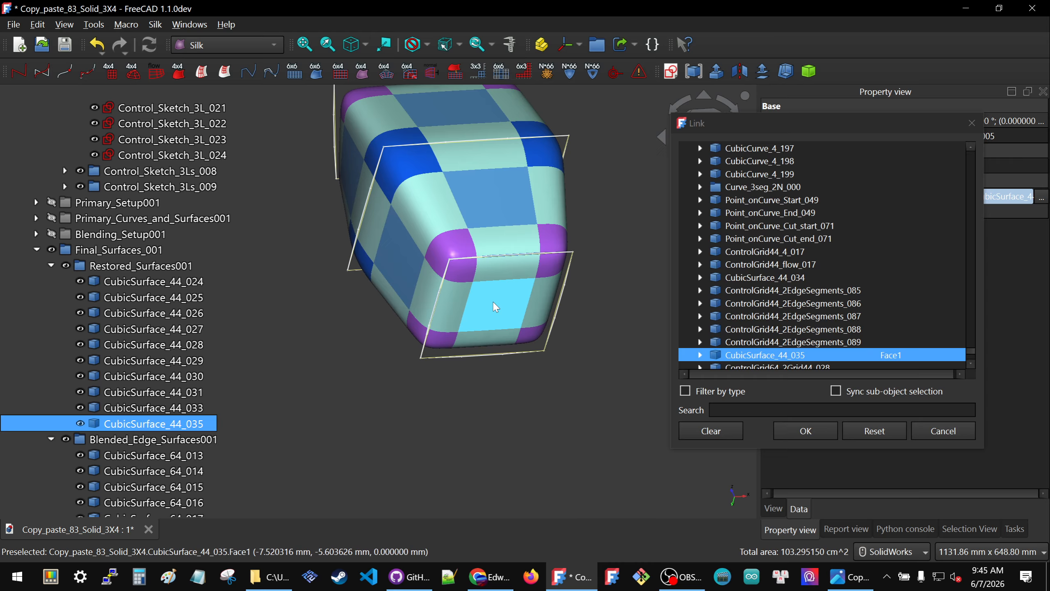
pyautogui.keyDown('ctrl'); pyautogui.click(507, 270); pyautogui.keyUp('ctrl')
pyautogui.keyDown('ctrl'); pyautogui.click(539, 296); pyautogui.keyUp('ctrl')
pyautogui.keyDown('ctrl'); pyautogui.click(497, 342); pyautogui.keyUp('ctrl')
pyautogui.keyDown('ctrl'); pyautogui.click(463, 320); pyautogui.keyUp('ctrl')
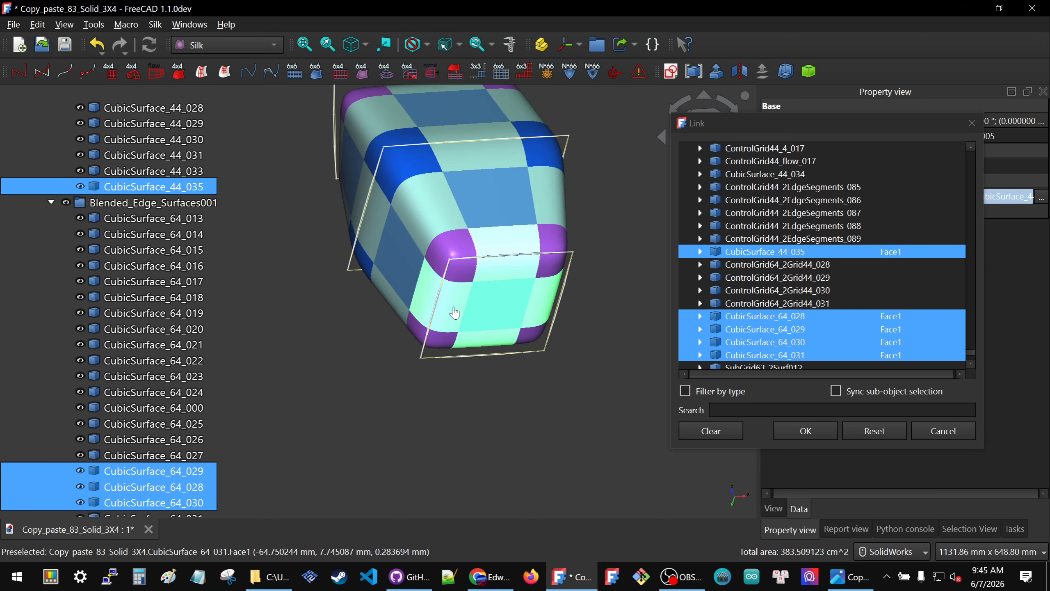
# - Add all three faces of corner blends CubicNStarSurface_NStar66_007 and NStar66_004 on the bottom end to the shell's Faces selection
pyautogui.keyDown('ctrl'); pyautogui.click(436, 271); pyautogui.keyUp('ctrl')
pyautogui.keyDown('ctrl'); pyautogui.click(436, 269); pyautogui.keyUp('ctrl')
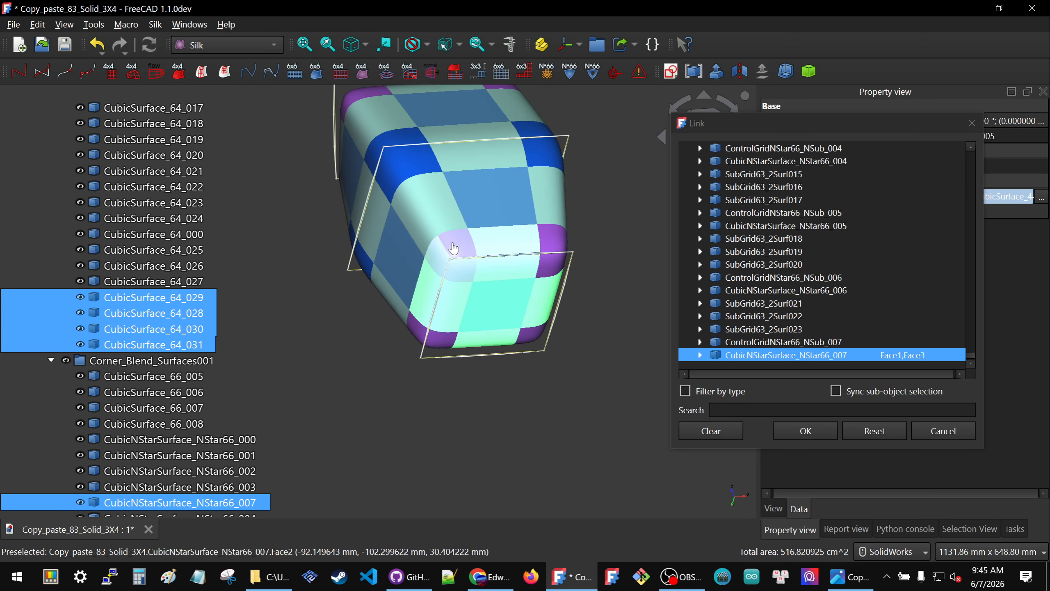
pyautogui.keyDown('ctrl'); pyautogui.click(545, 238); pyautogui.keyUp('ctrl')
pyautogui.keyDown('ctrl'); pyautogui.click(556, 267); pyautogui.keyUp('ctrl')
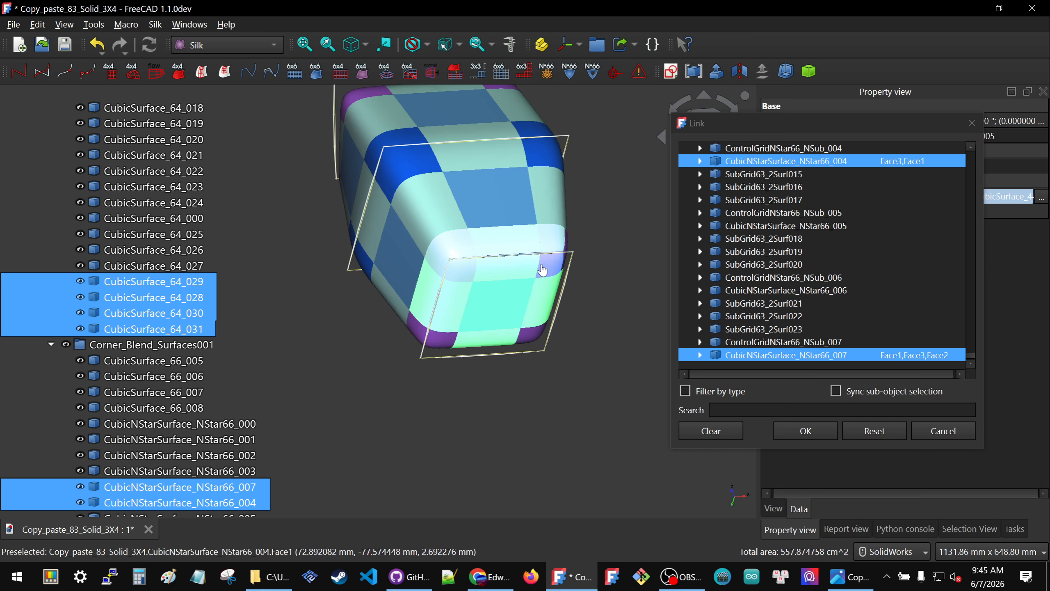
pyautogui.moveTo(555, 267); pyautogui.dragTo(596, 367, button='middle')
pyautogui.keyDown('ctrl'); pyautogui.click(574, 249); pyautogui.keyUp('ctrl')
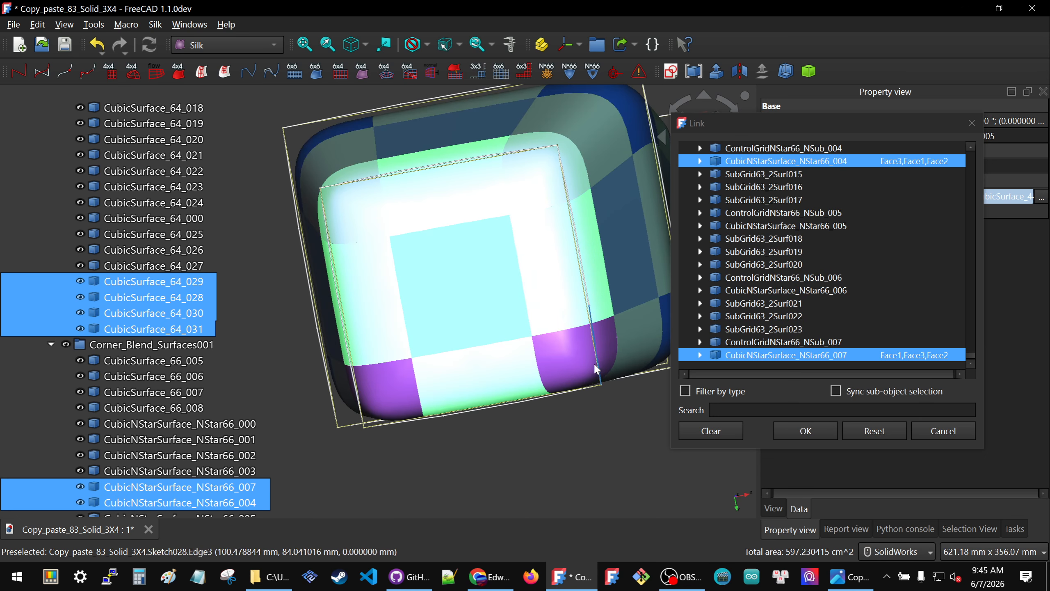
# - Add all three faces of corner blends CubicNStarSurface_NStar66_005 and NStar66_006, and accept the shell's Faces list
pyautogui.keyDown('ctrl'); pyautogui.click(599, 355); pyautogui.keyUp('ctrl')
pyautogui.keyDown('ctrl'); pyautogui.click(602, 349); pyautogui.keyUp('ctrl')
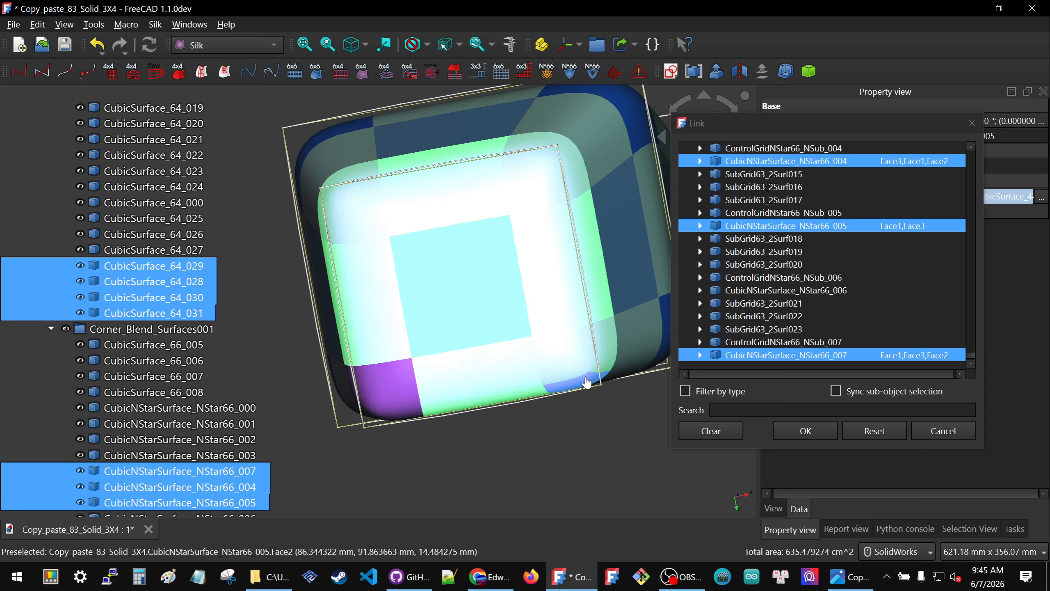
pyautogui.moveTo(491, 315); pyautogui.dragTo(467, 382, button='middle')
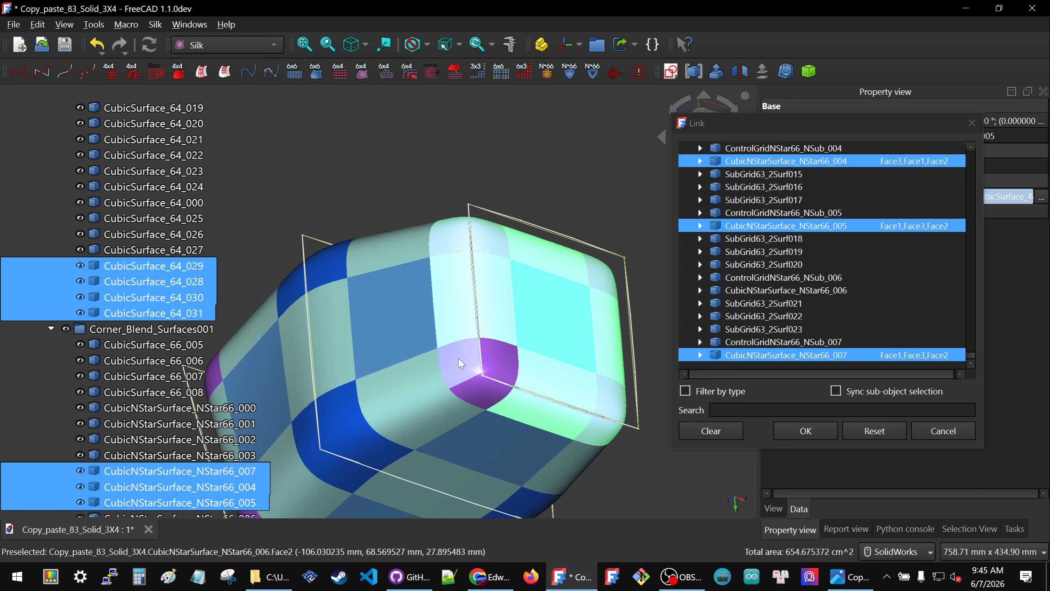
pyautogui.keyDown('ctrl'); pyautogui.click(461, 363); pyautogui.keyUp('ctrl')
pyautogui.keyDown('ctrl'); pyautogui.click(495, 352); pyautogui.keyUp('ctrl')
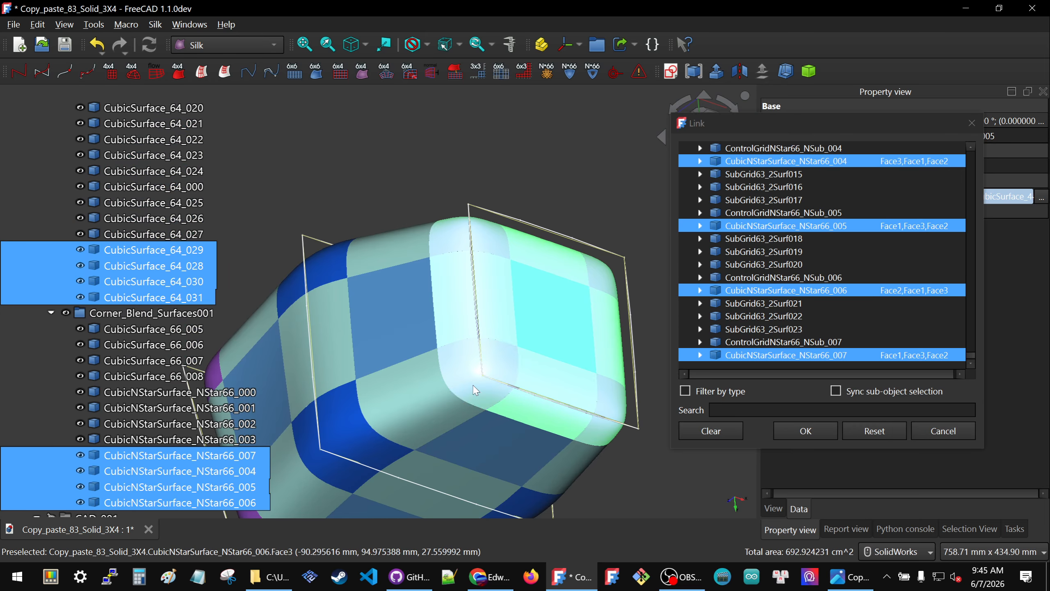
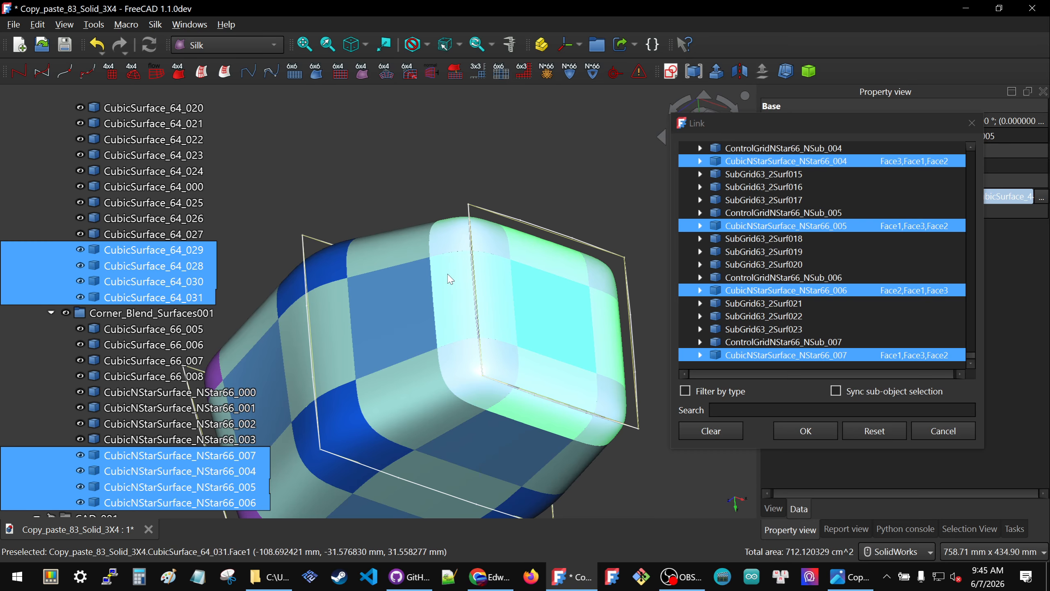
pyautogui.scroll(-2, 450, 279)
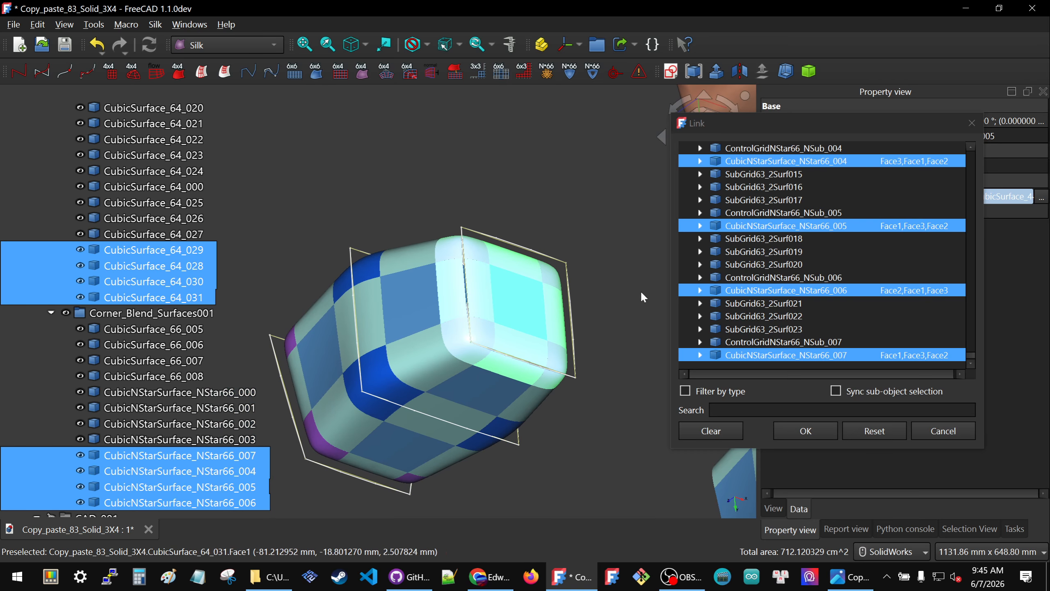
pyautogui.click(805, 431)
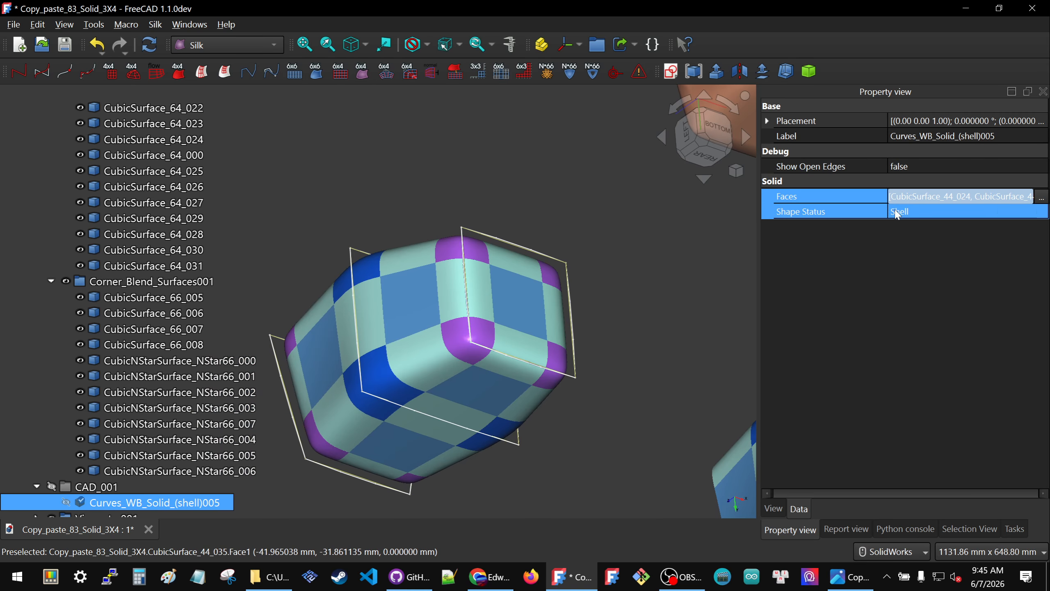
# - Reselect the shell in CAD_001 and check its Shape Status and the bottom end of the copper-coloured copy
pyautogui.click(905, 317)
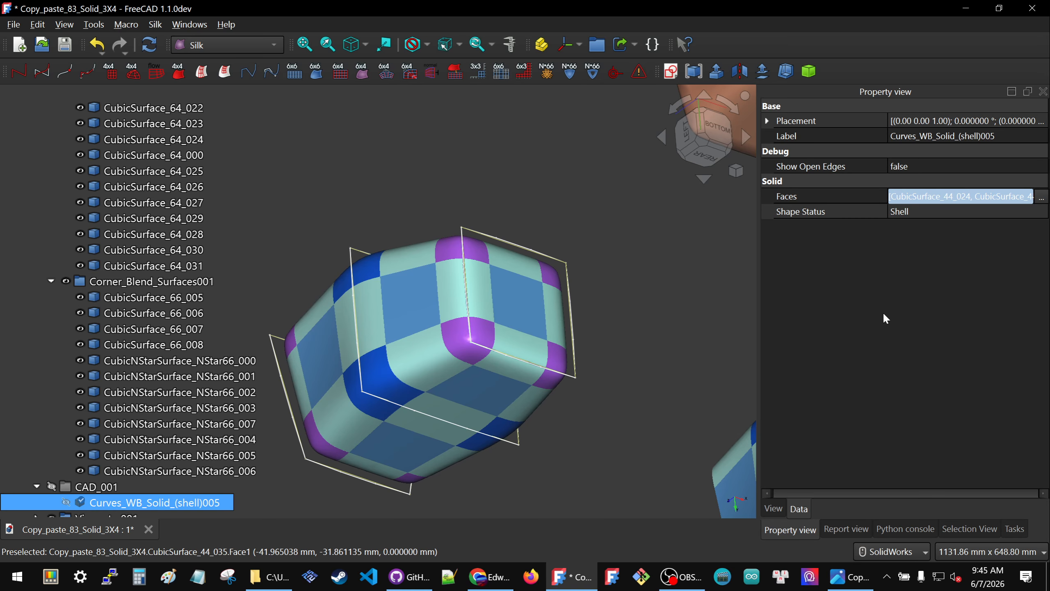
pyautogui.click(523, 213)
pyautogui.scroll(-4, 496, 299)
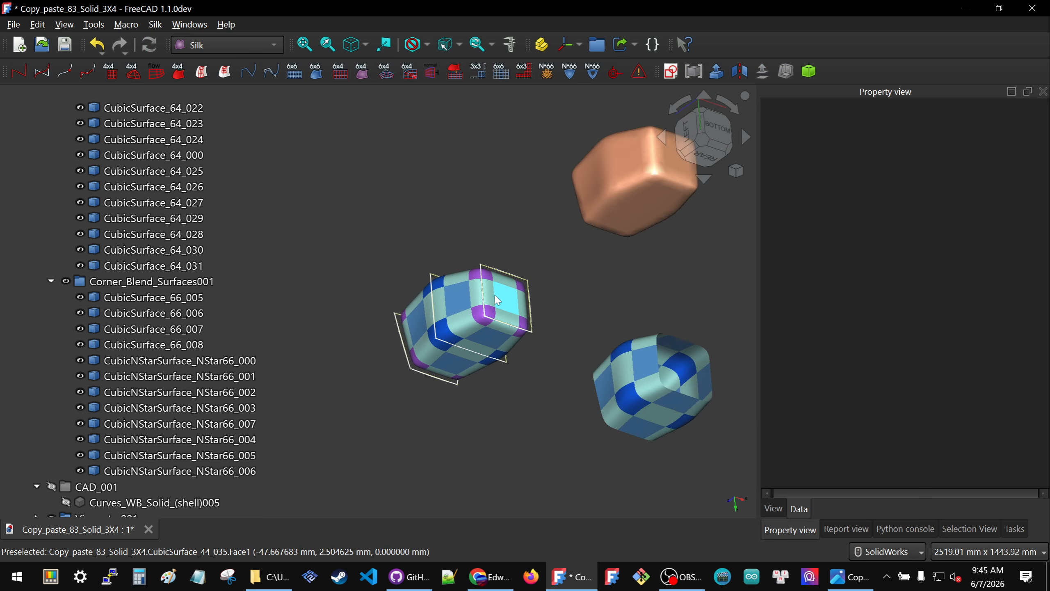
pyautogui.scroll(-1, 497, 299)
pyautogui.click(136, 501)
pyautogui.moveTo(905, 196); pyautogui.dragTo(905, 212)
pyautogui.scroll(4, 503, 303)
pyautogui.moveTo(483, 283); pyautogui.dragTo(480, 330, button='middle')
pyautogui.scroll(-5, 482, 335)
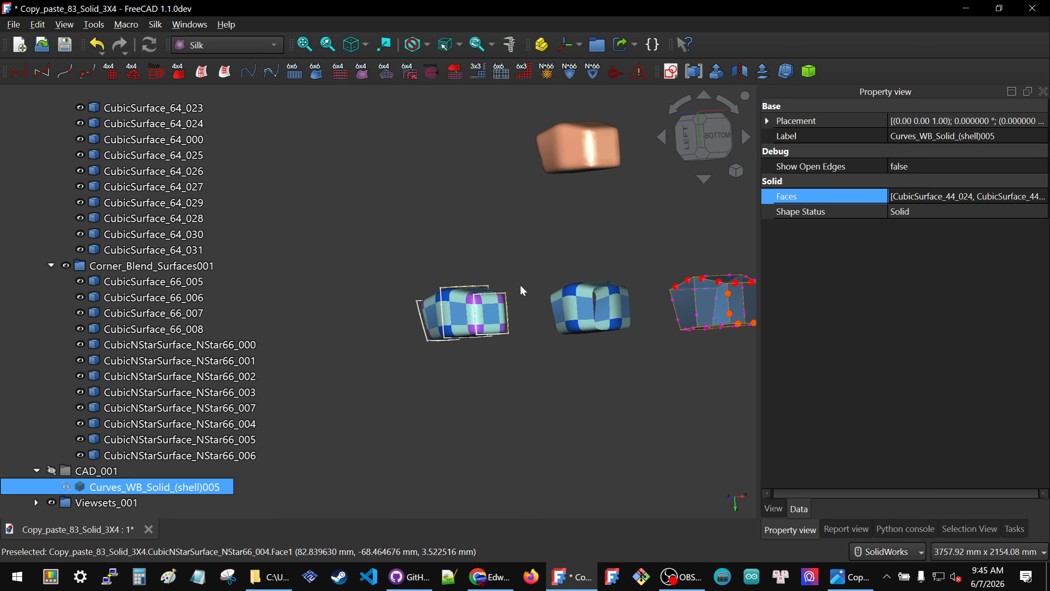
pyautogui.scroll(3, 518, 253)
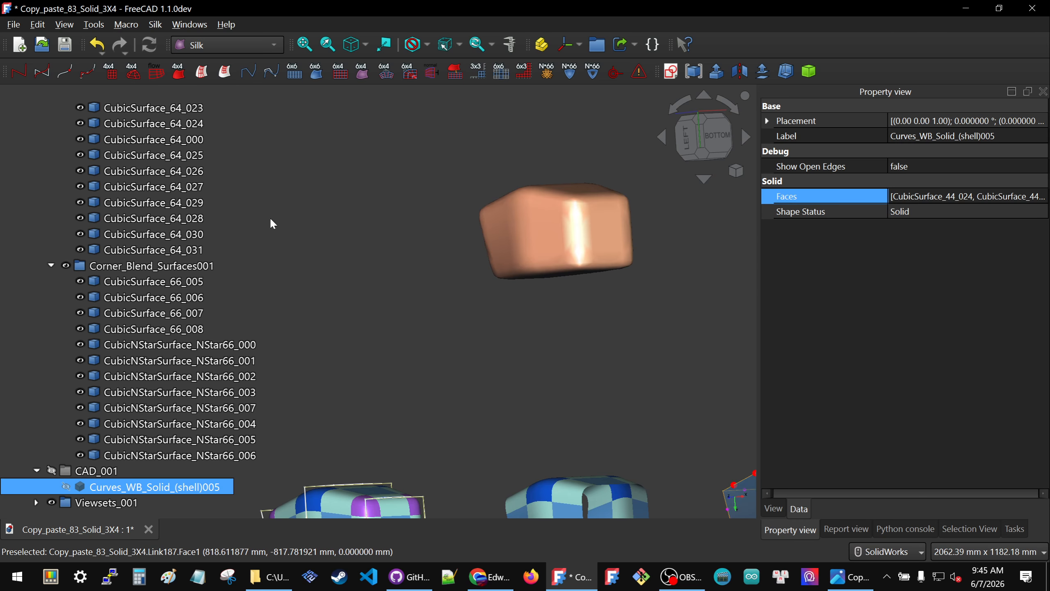
# - Rename Curves_WB_Solid_(shell)005 as Curves_WB_Solid_001 and clear the selection
pyautogui.click(185, 487)
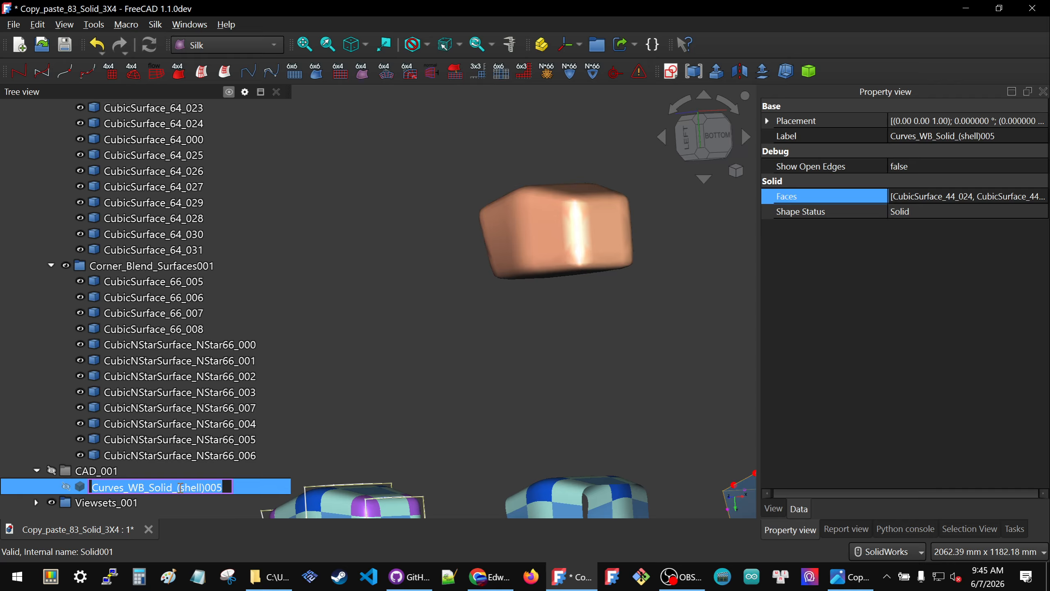
pyautogui.moveTo(177, 487); pyautogui.dragTo(197, 486)
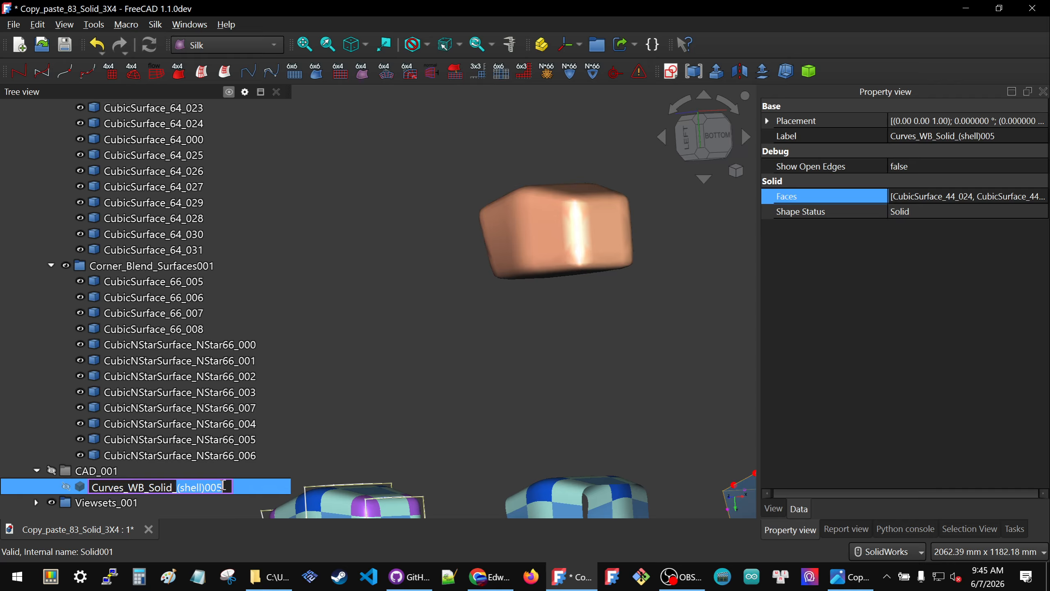
pyautogui.press('Return')
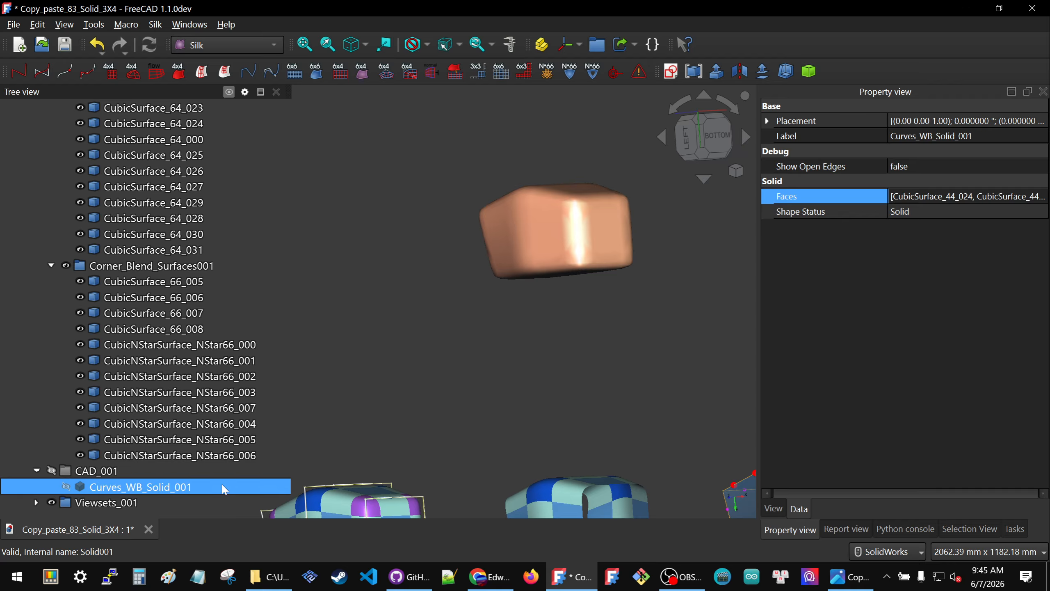
pyautogui.click(369, 402)
# - Examine the final surfaces and the viewset copies from below and above, comparing their open and closed ends
pyautogui.scroll(-7, 489, 334)
pyautogui.scroll(3, 492, 337)
pyautogui.moveTo(492, 339); pyautogui.dragTo(483, 409, button='middle')
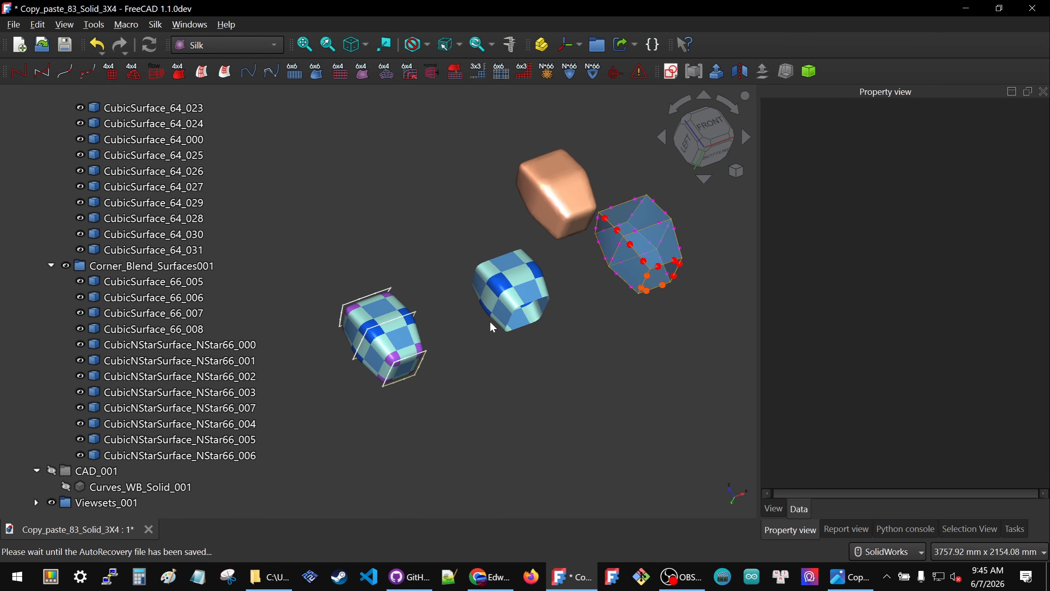
pyautogui.scroll(-2, 492, 327)
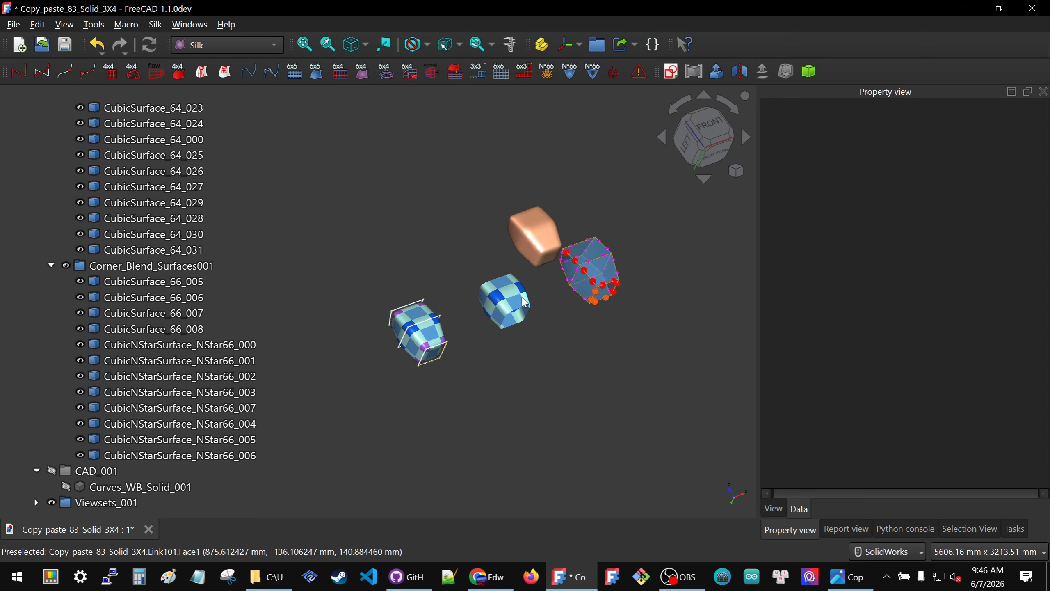
pyautogui.moveTo(524, 302); pyautogui.dragTo(567, 403, button='middle')
pyautogui.scroll(3, 517, 288)
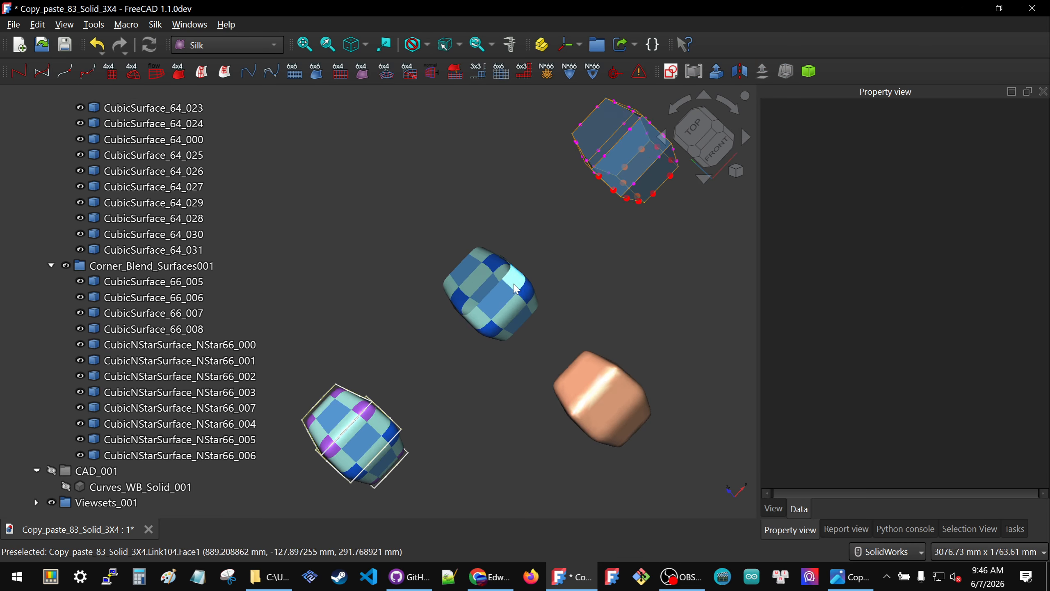
pyautogui.scroll(1, 504, 269)
pyautogui.moveTo(522, 244); pyautogui.dragTo(555, 232, button='middle')
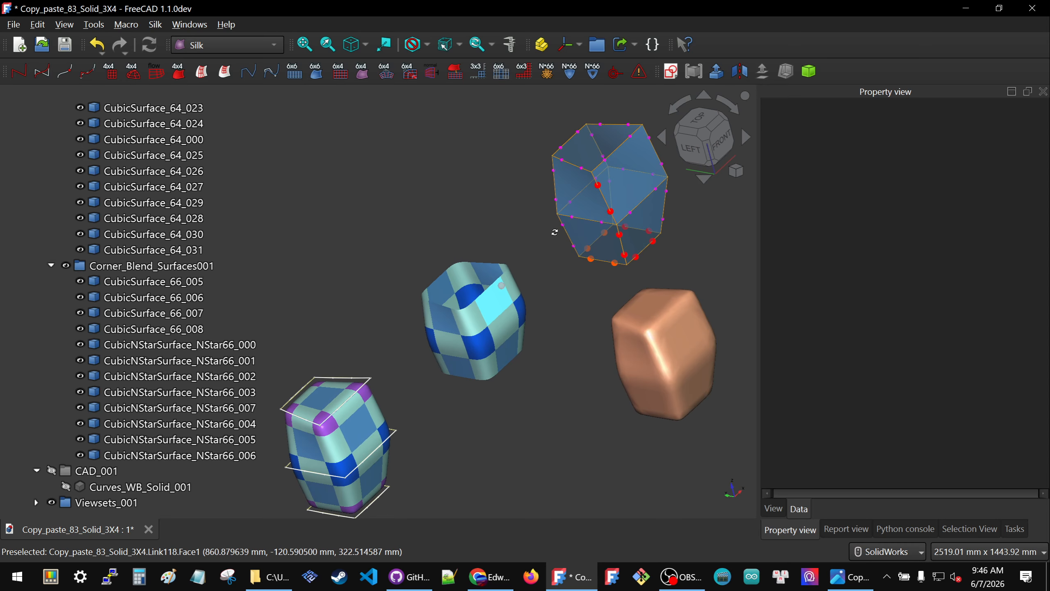
# - Select cap faces CubicSurface_44_033 and 44_035 and bottom edge blends CubicSurface_64_028 through 64_031 in the tree
pyautogui.click(207, 343)
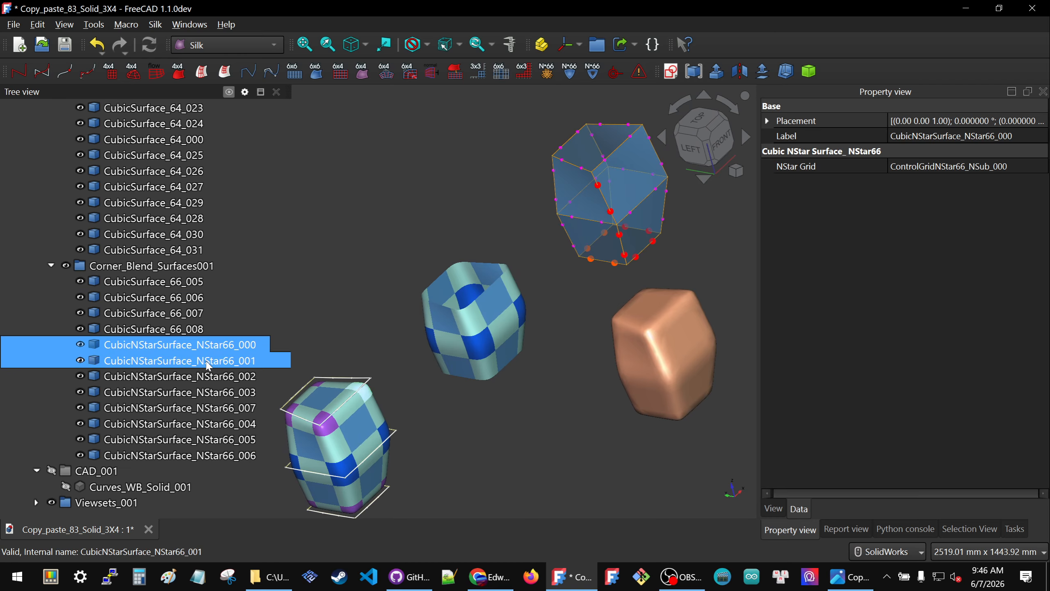
pyautogui.scroll(11, 131, 285)
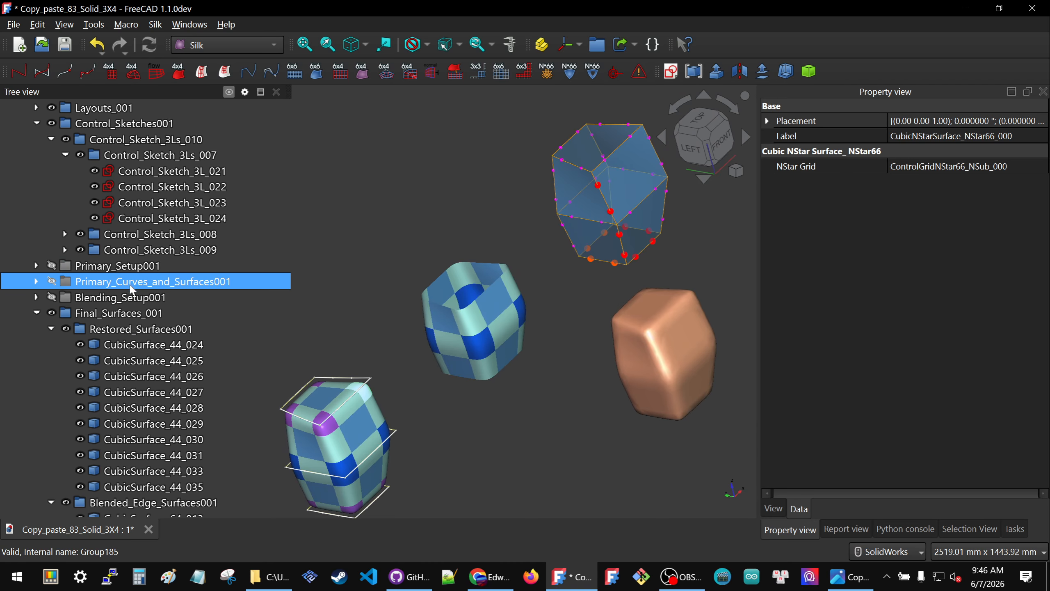
pyautogui.scroll(-2, 136, 315)
pyautogui.click(146, 348)
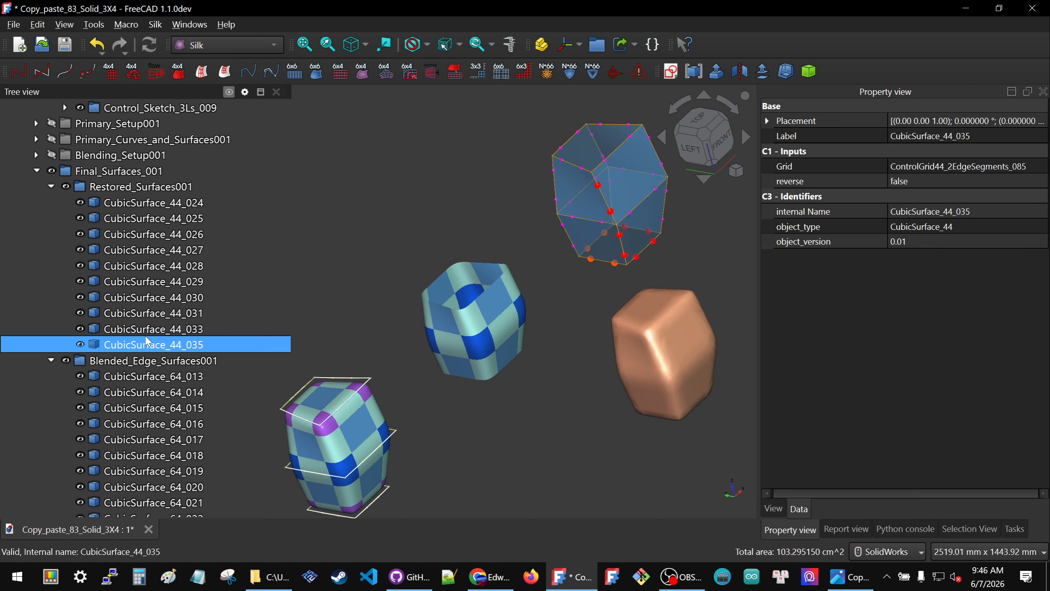
pyautogui.hotkey('shift', 'Up')
pyautogui.scroll(-9, 148, 339)
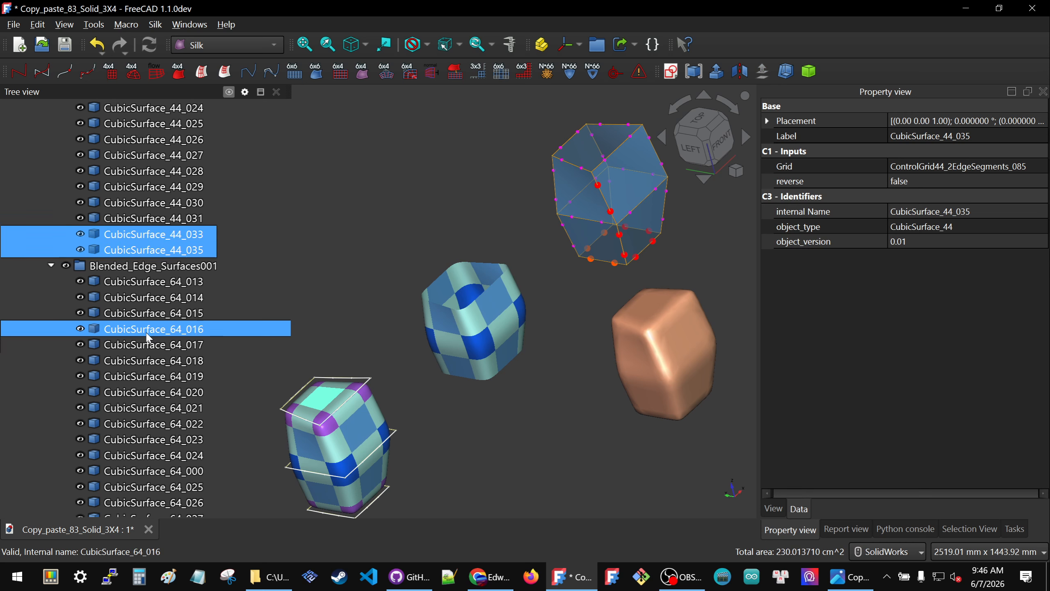
pyautogui.moveTo(133, 253); pyautogui.dragTo(127, 206)
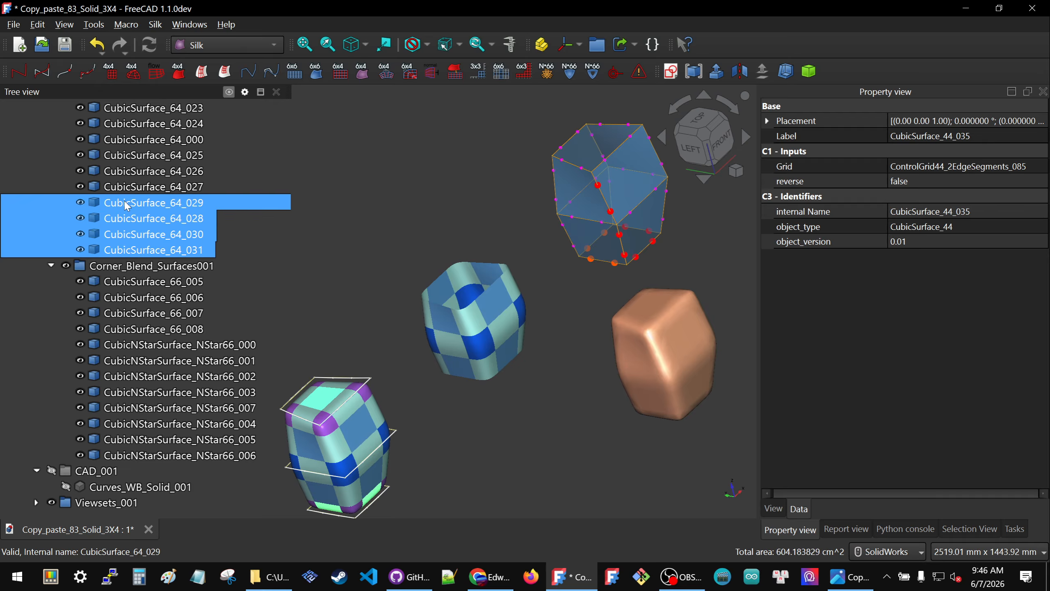
# - Add the top edge blends CubicSurface_64_027, 64_026, 64_025 and 64_000 to the selection
pyautogui.scroll(2, 136, 174)
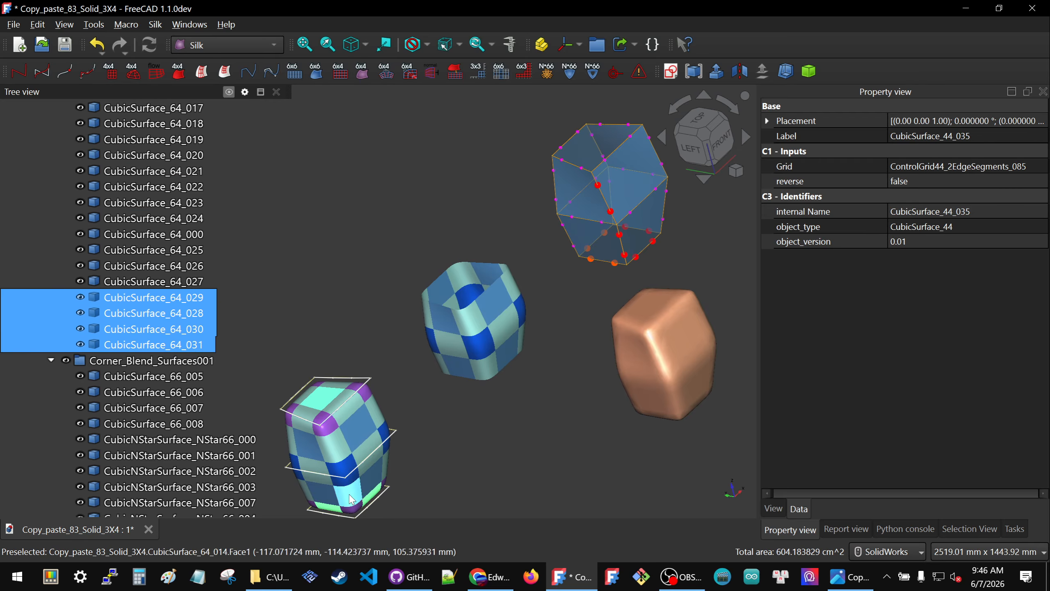
pyautogui.keyDown('ctrl'); pyautogui.click(123, 283); pyautogui.keyUp('ctrl')
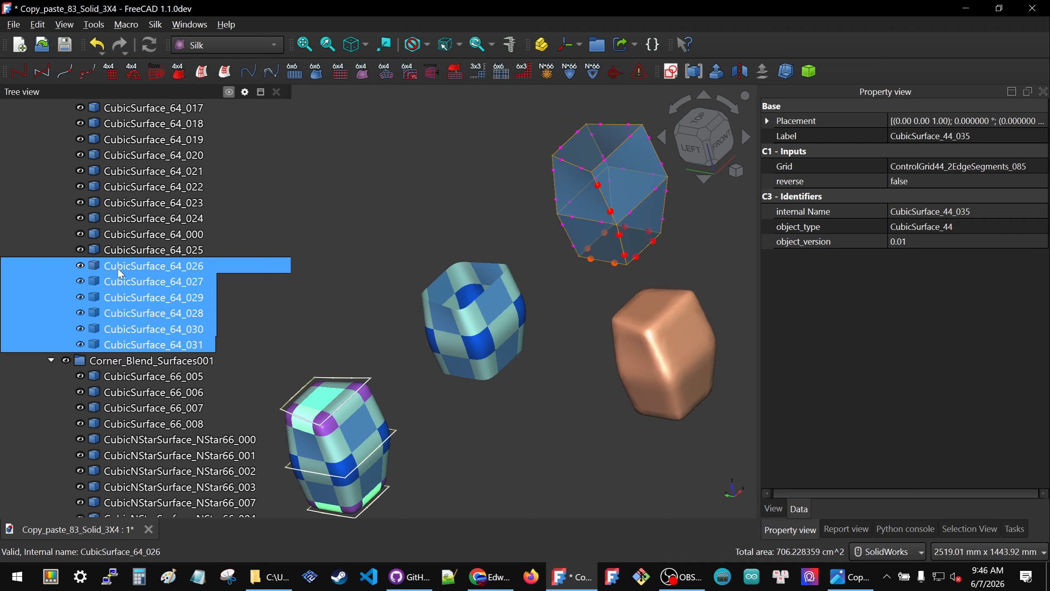
pyautogui.keyDown('ctrl'); pyautogui.click(122, 260); pyautogui.keyUp('ctrl')
pyautogui.keyDown('ctrl'); pyautogui.click(124, 248); pyautogui.keyUp('ctrl')
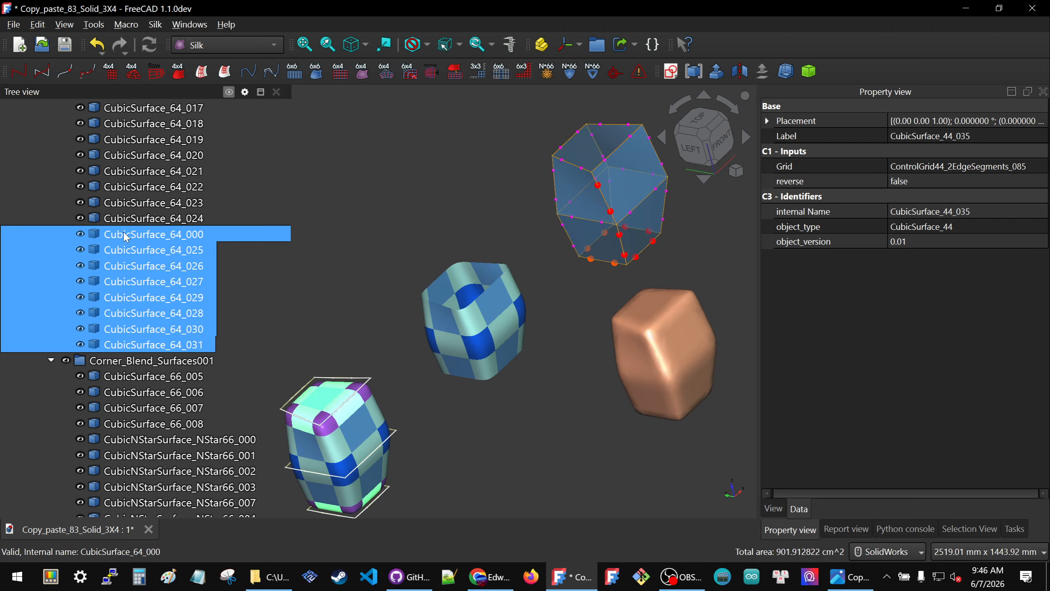
pyautogui.keyDown('ctrl'); pyautogui.click(127, 234); pyautogui.keyUp('ctrl')
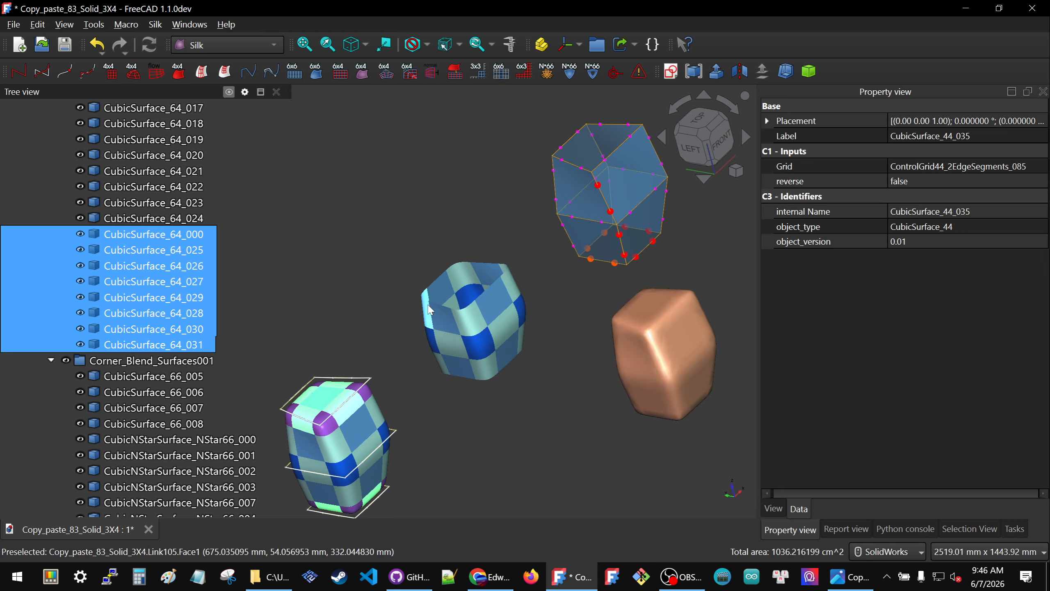
# - Add corner blends CubicNStarSurface_NStar66_000 through NStar66_007 to the selection and make links of all selected surfaces
pyautogui.scroll(-3, 522, 242)
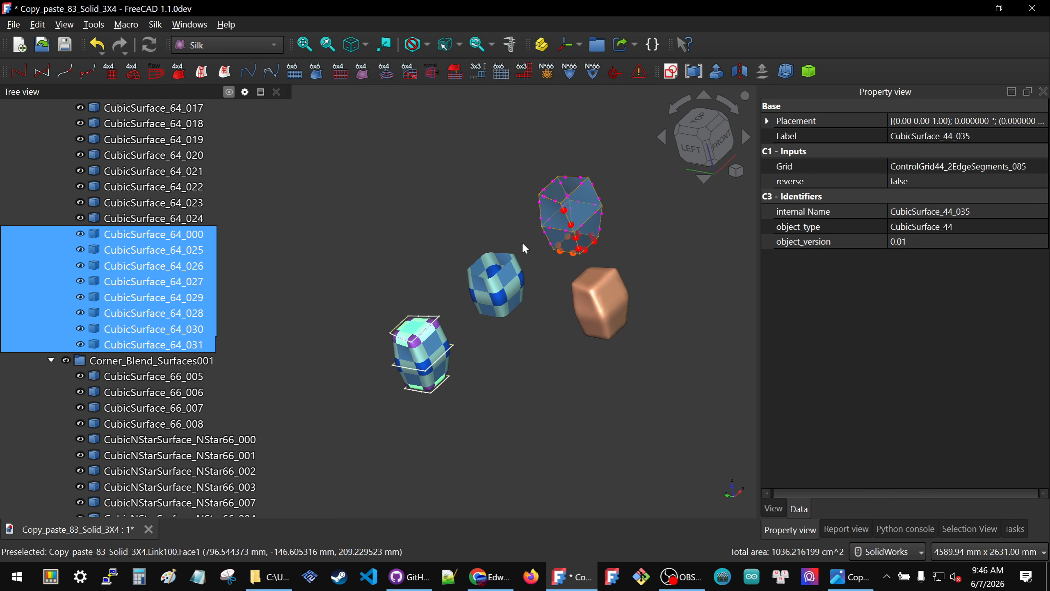
pyautogui.scroll(-2, 175, 363)
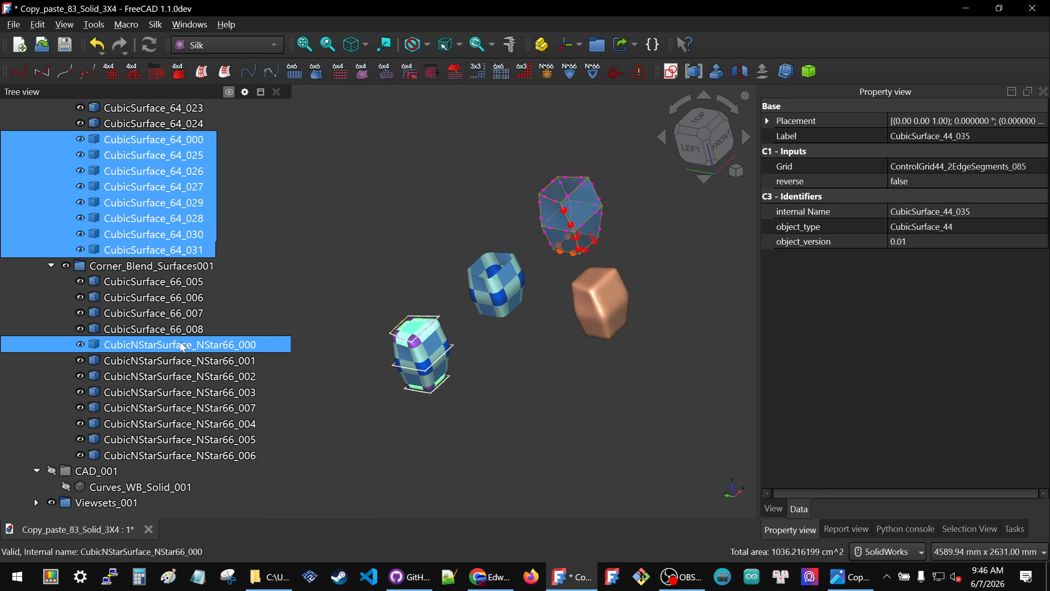
pyautogui.keyDown('ctrl'); pyautogui.click(181, 343); pyautogui.keyUp('ctrl')
pyautogui.keyDown('ctrl'); pyautogui.click(180, 359); pyautogui.keyUp('ctrl')
pyautogui.keyDown('ctrl'); pyautogui.click(178, 373); pyautogui.keyUp('ctrl')
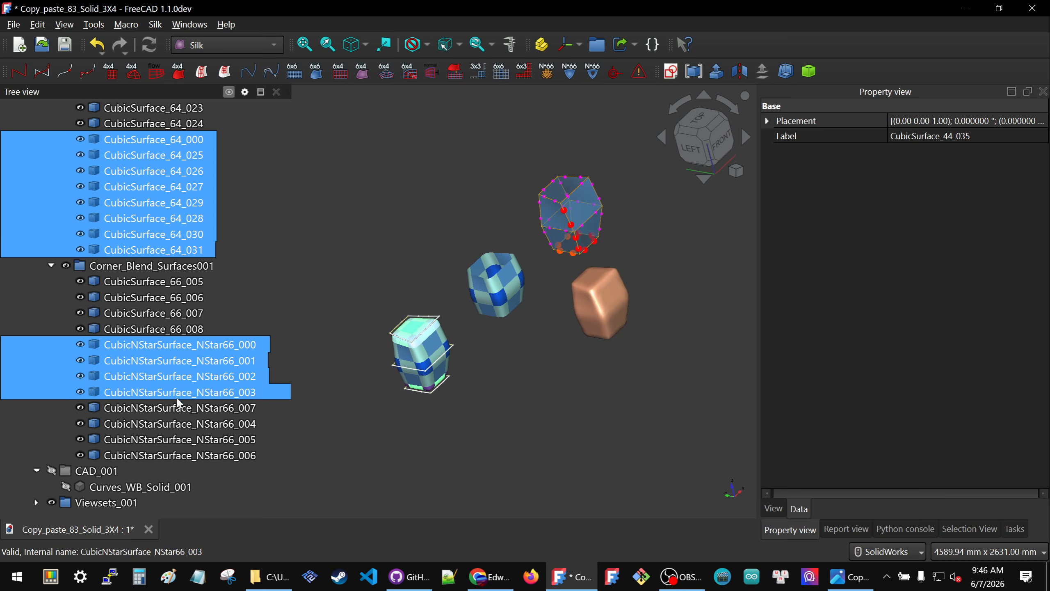
pyautogui.keyDown('ctrl'); pyautogui.click(178, 392); pyautogui.keyUp('ctrl')
pyautogui.keyDown('ctrl'); pyautogui.click(180, 407); pyautogui.keyUp('ctrl')
pyautogui.keyDown('ctrl'); pyautogui.click(181, 423); pyautogui.keyUp('ctrl')
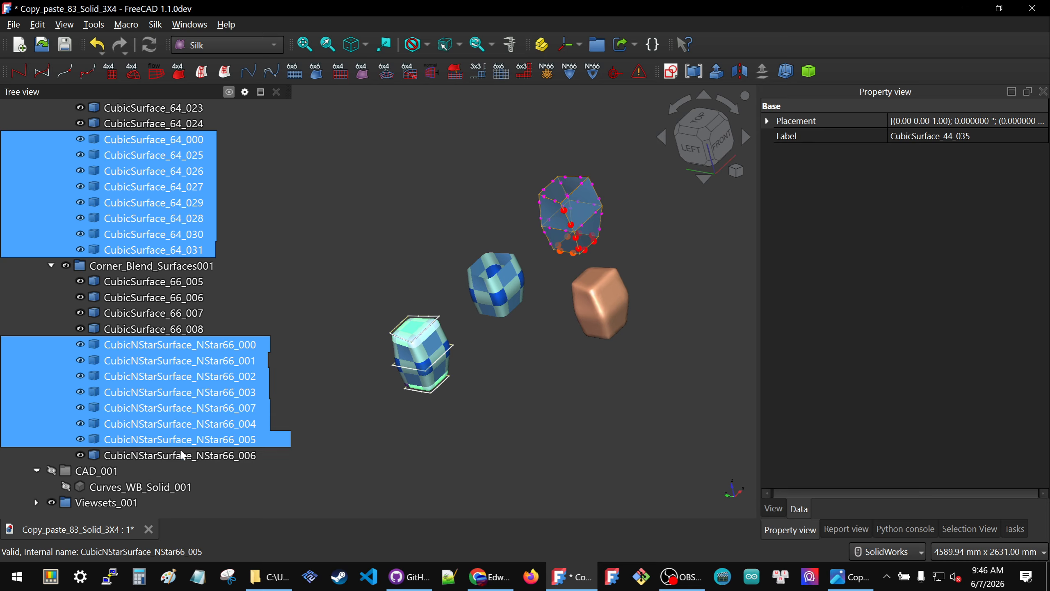
pyautogui.keyDown('ctrl'); pyautogui.click(181, 455); pyautogui.keyUp('ctrl')
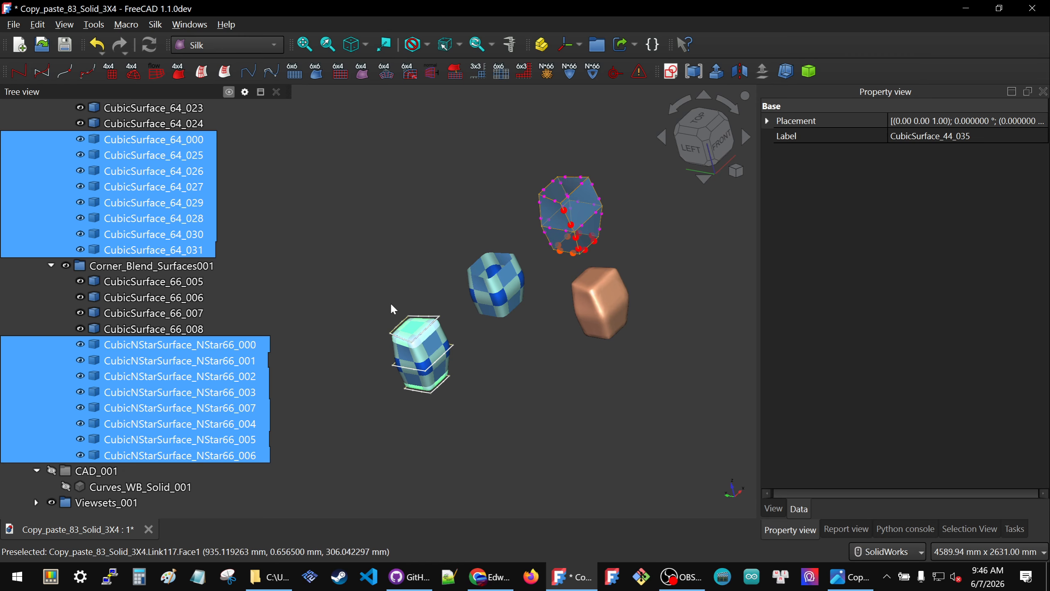
pyautogui.click(621, 45)
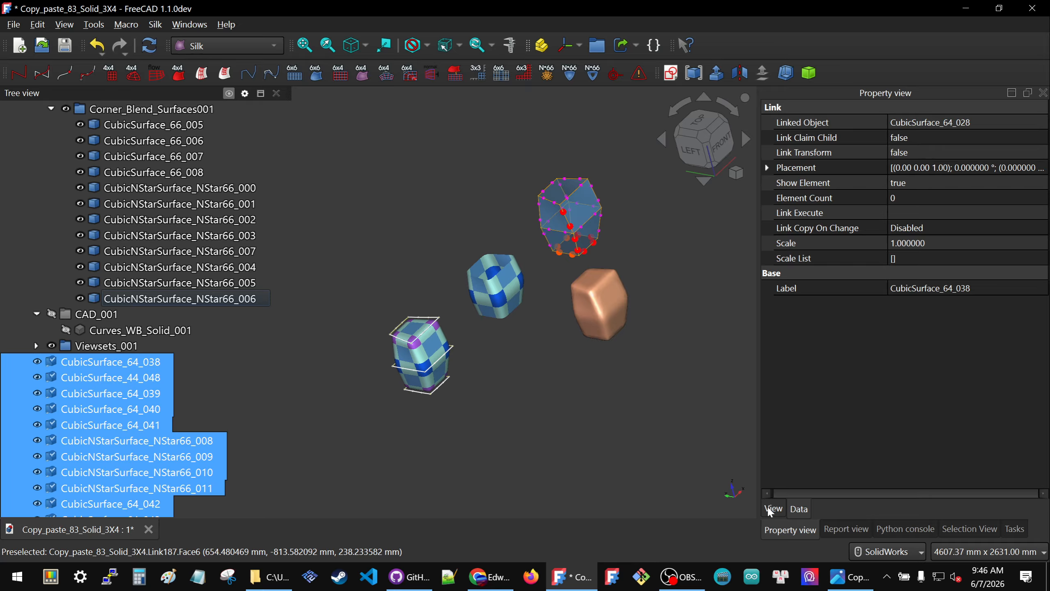
# - Set the X position of the newly linked cap, edge and corner surfaces to 800 mm
pyautogui.click(767, 167)
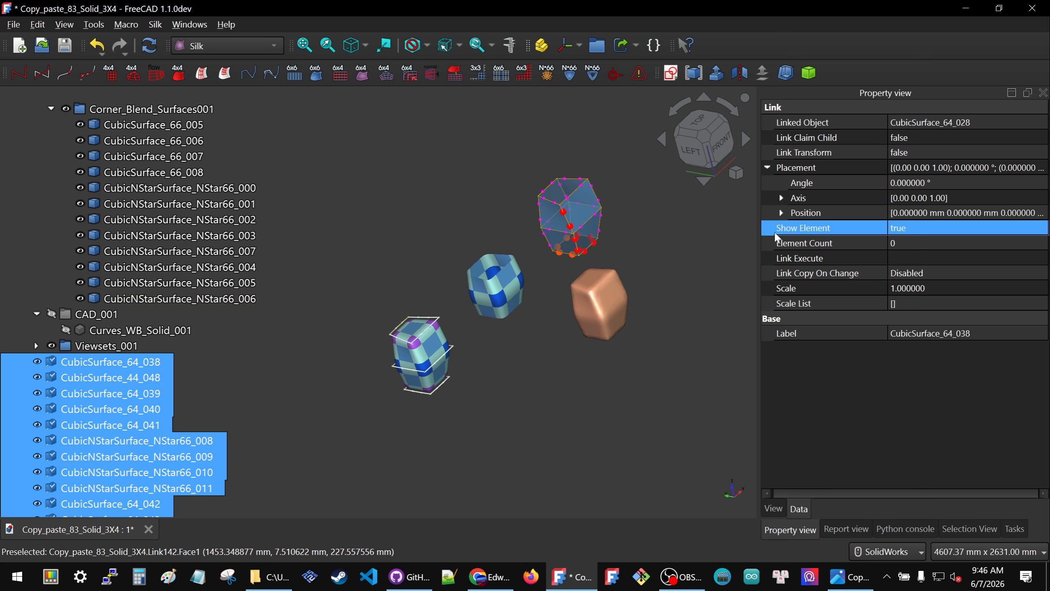
pyautogui.click(782, 212)
pyautogui.click(964, 228)
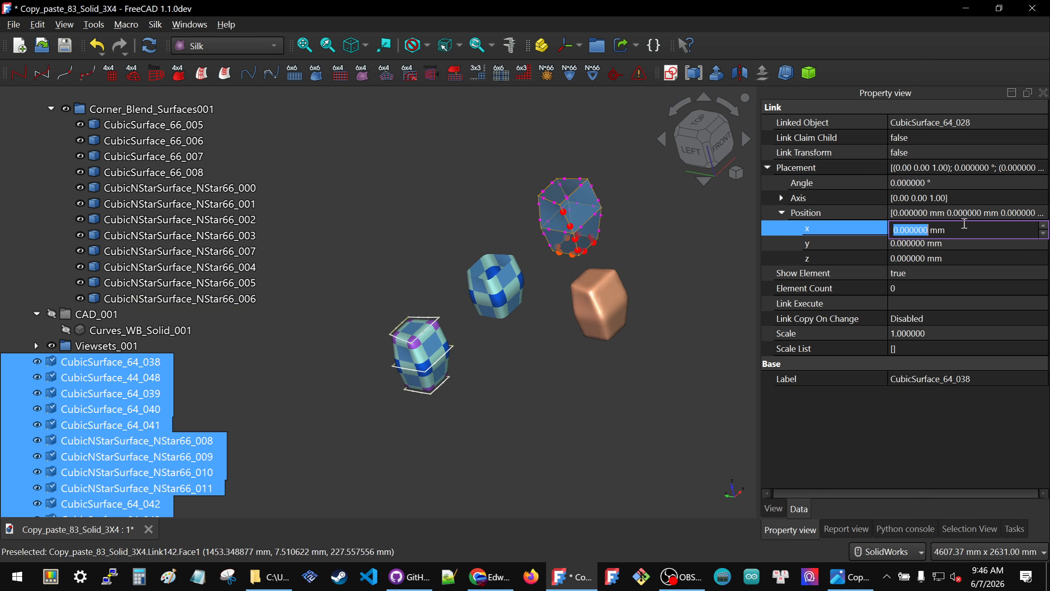
pyautogui.write('800')
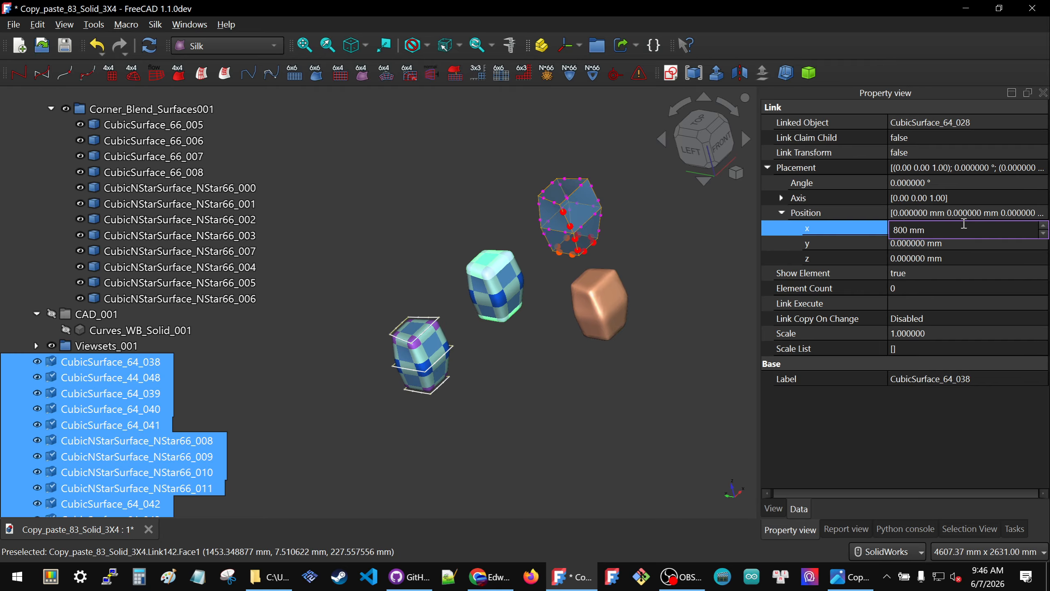
pyautogui.press('Return')
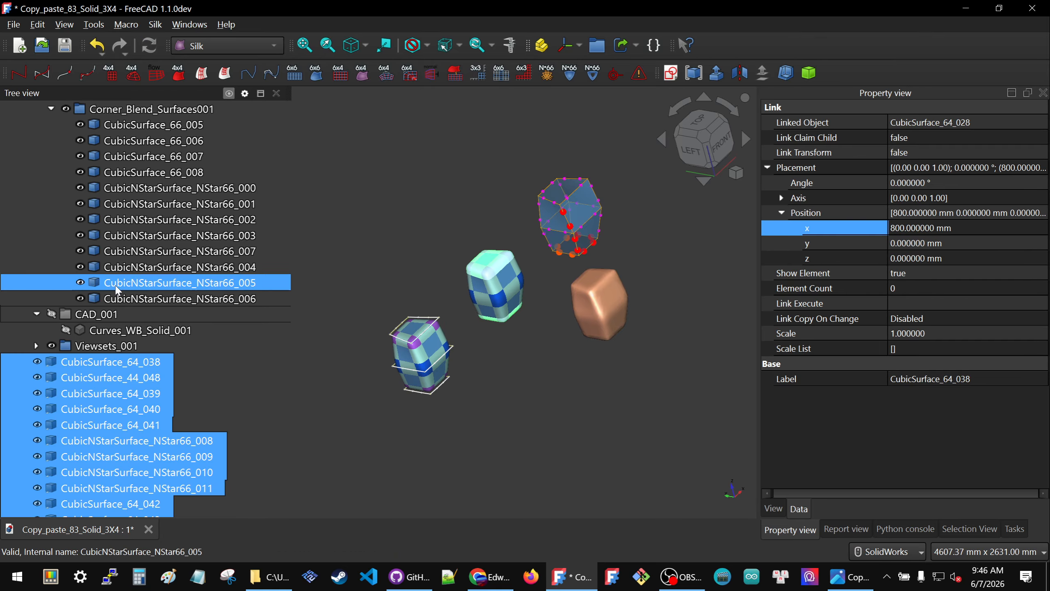
# - Collapse the Control_Sketches001 and Final_Surfaces_001 groups and move the selected links into the Viewset_Final_Surfaces_001 group
pyautogui.scroll(20, 118, 294)
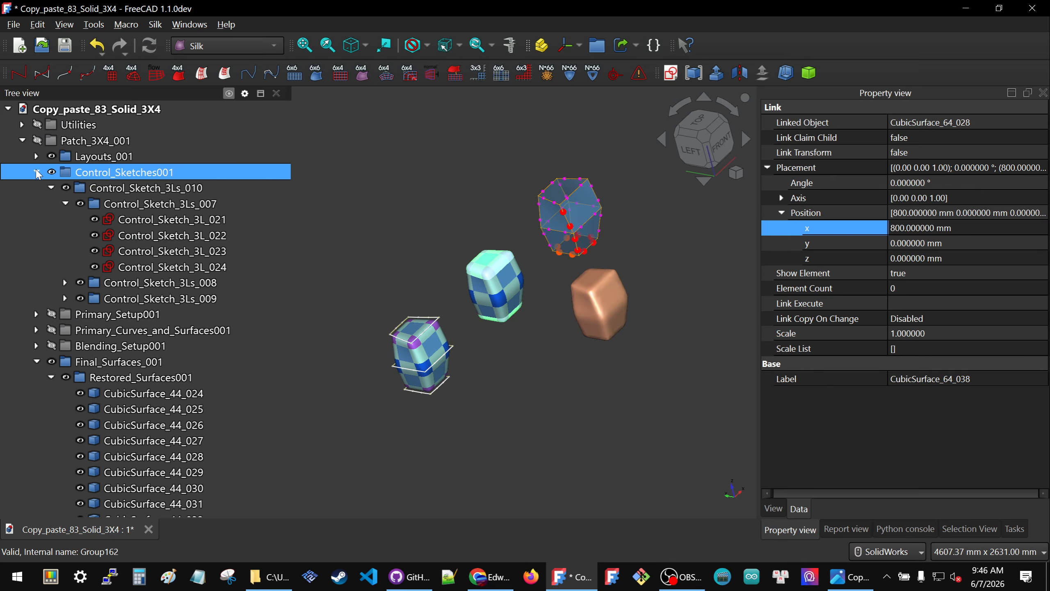
pyautogui.click(37, 172)
pyautogui.click(37, 235)
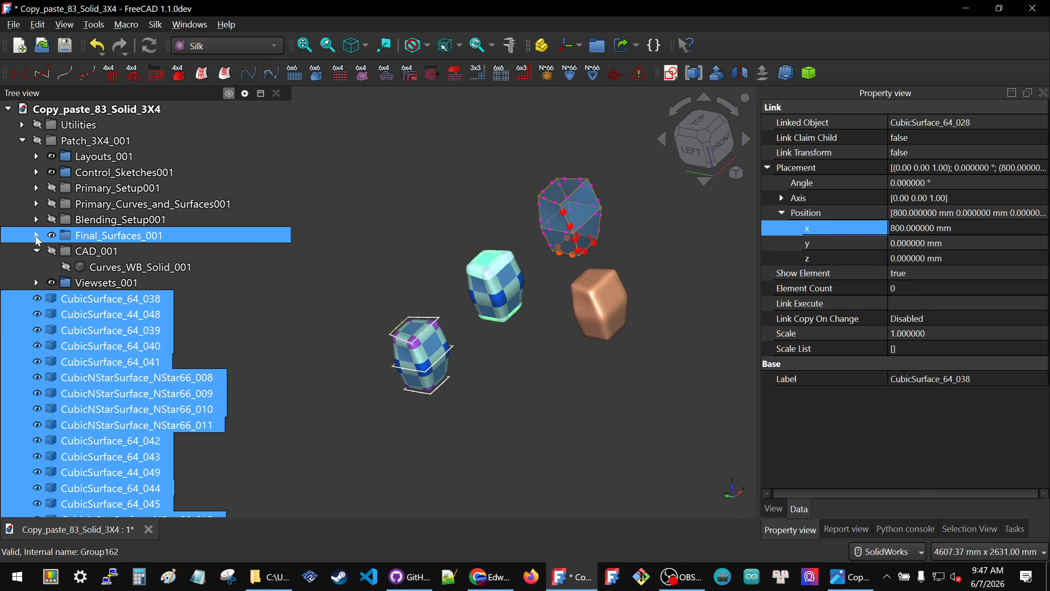
pyautogui.click(37, 282)
pyautogui.scroll(-1, 141, 248)
pyautogui.scroll(-2, 141, 244)
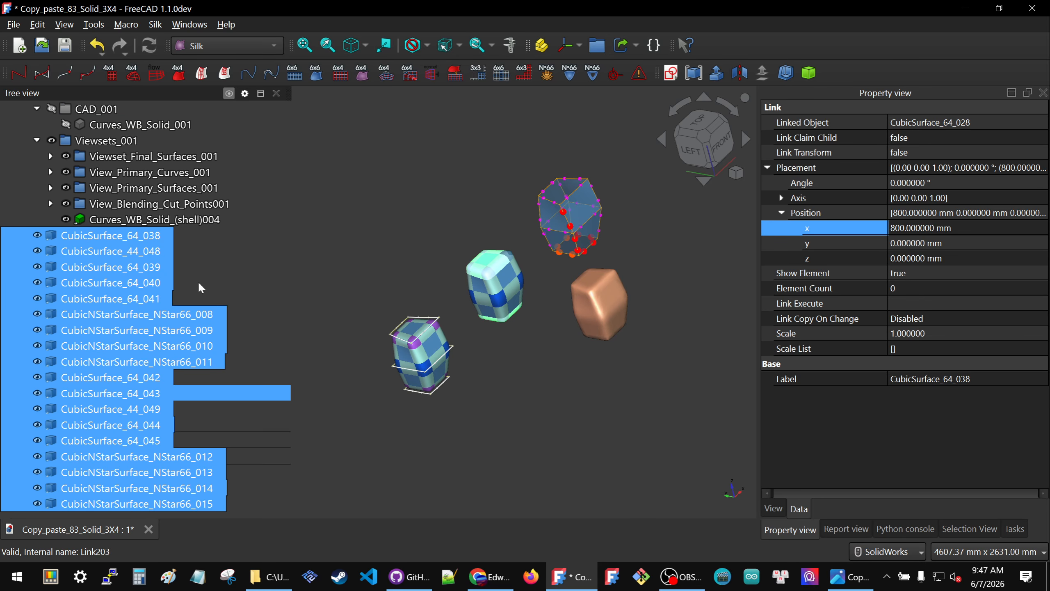
pyautogui.moveTo(106, 235); pyautogui.dragTo(157, 158)
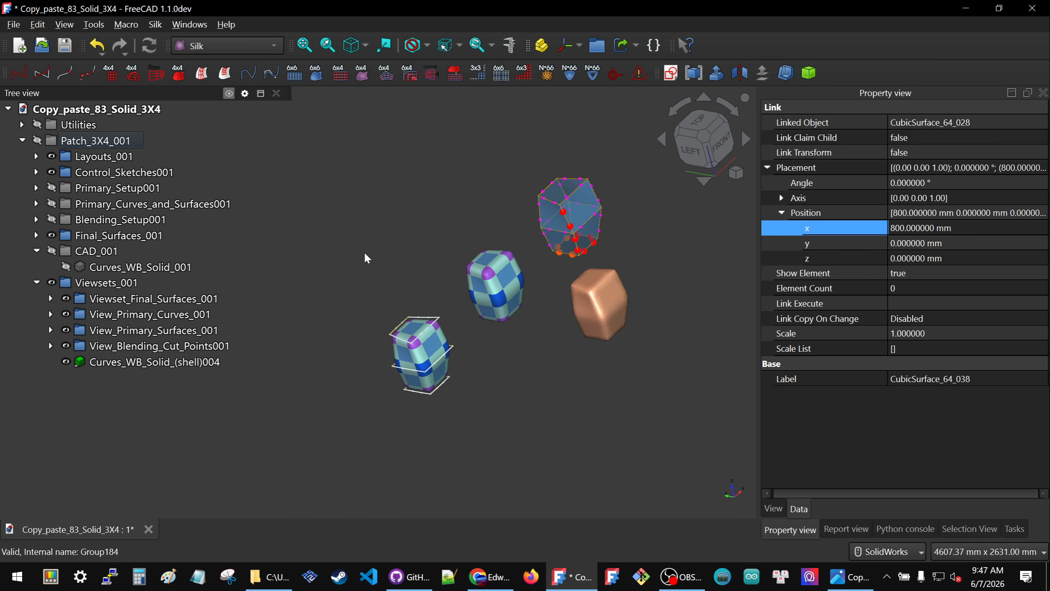
# - Hide the Final_Surfaces_001, Control_Sketches001 and Layouts_001 groups
pyautogui.click(114, 239)
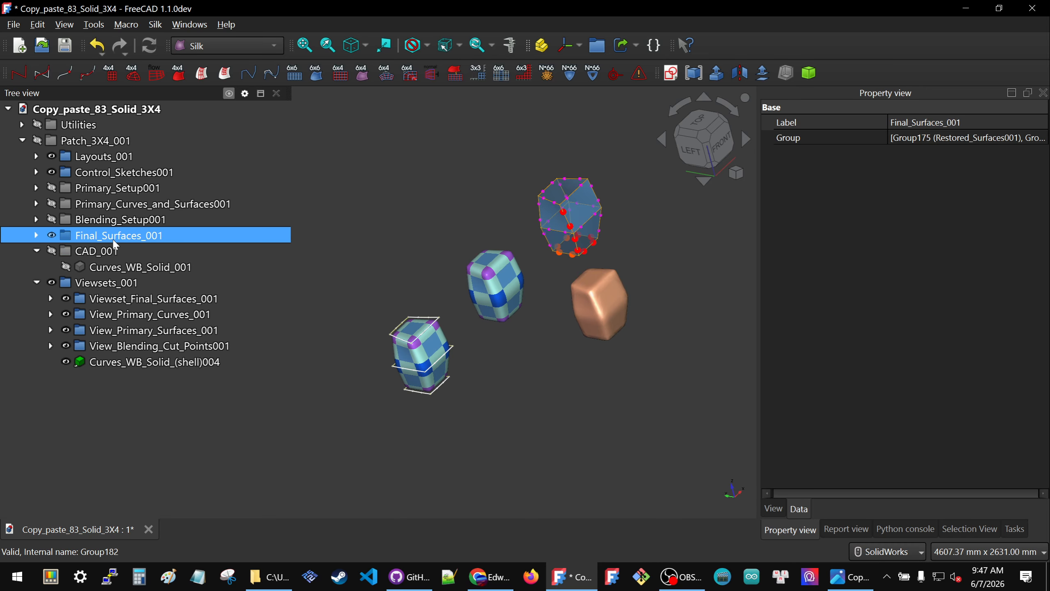
pyautogui.press('space')
pyautogui.click(113, 174)
pyautogui.press('space')
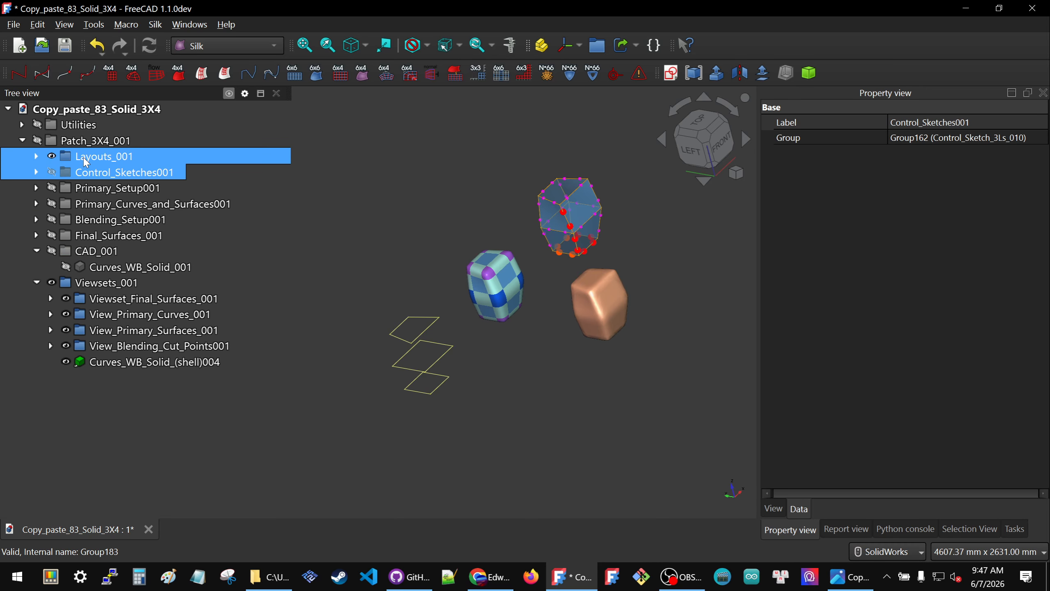
pyautogui.click(86, 162)
pyautogui.press('space')
pyautogui.click(469, 187)
# - Inspect the primary surfaces copy with its cut points and show the Primary_Curves_and_Surfaces001 group
pyautogui.moveTo(547, 212); pyautogui.dragTo(587, 287, button='middle')
pyautogui.scroll(2, 567, 180)
pyautogui.scroll(3, 566, 177)
pyautogui.moveTo(504, 289); pyautogui.dragTo(536, 201, button='middle')
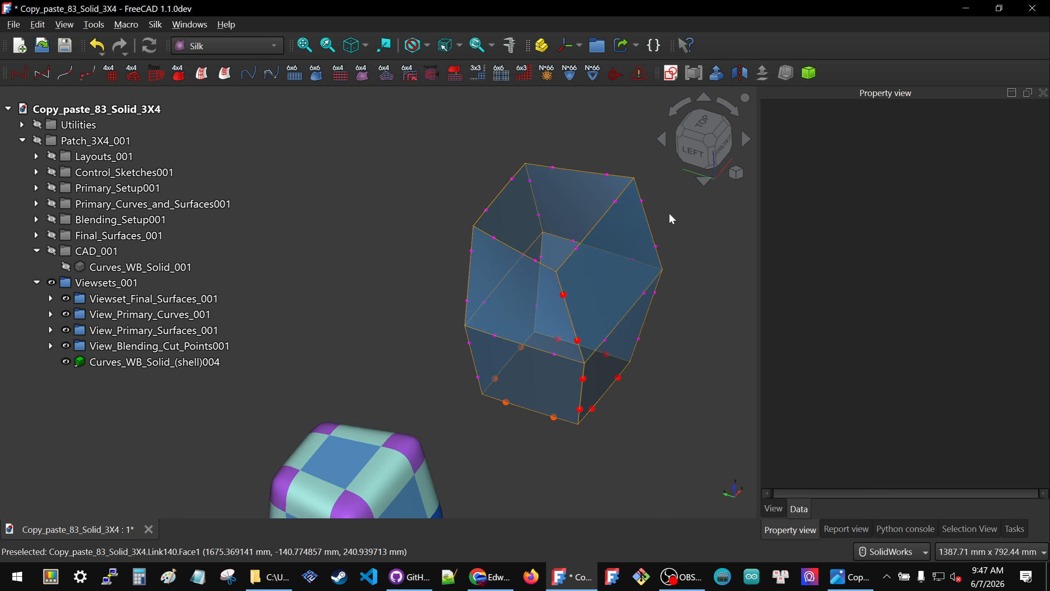
pyautogui.scroll(-3, 557, 197)
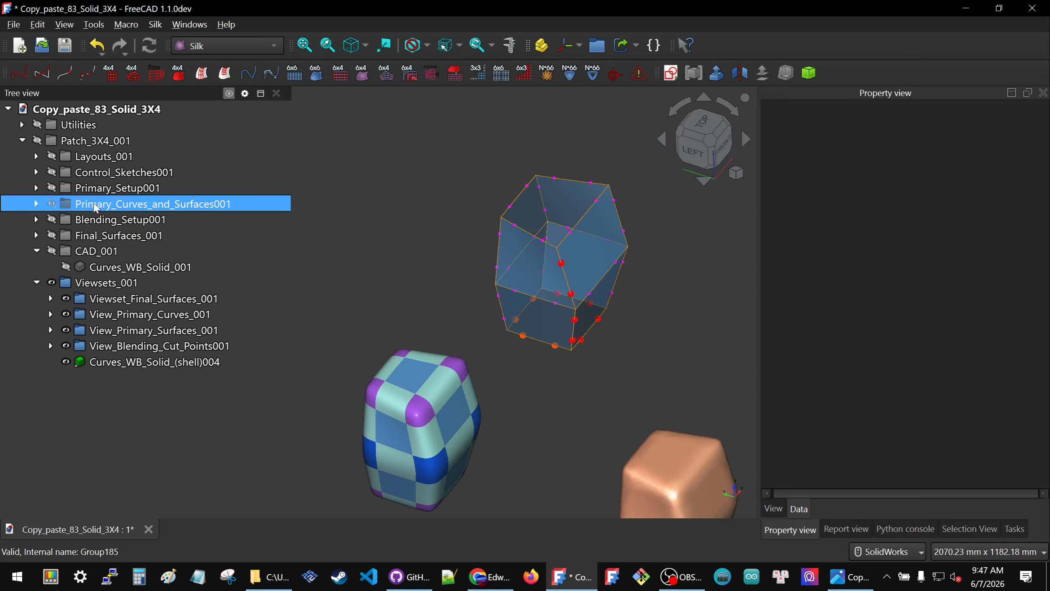
pyautogui.click(49, 204)
pyautogui.scroll(-3, 453, 246)
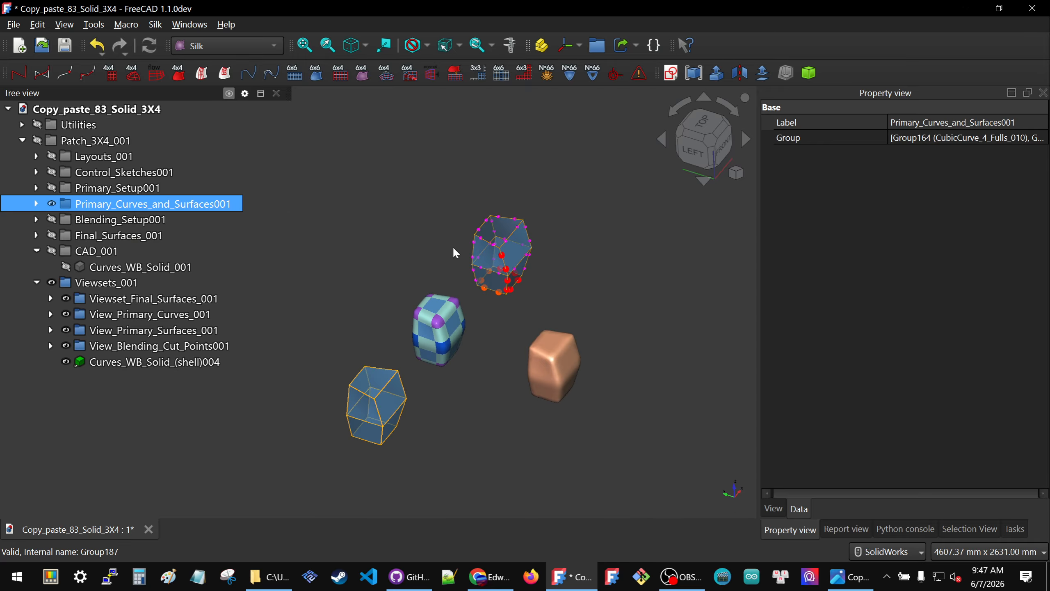
# - Make links of the top and bottom primary cap surfaces CubicSurface_44_032 and CubicSurface_44_034
pyautogui.click(374, 380)
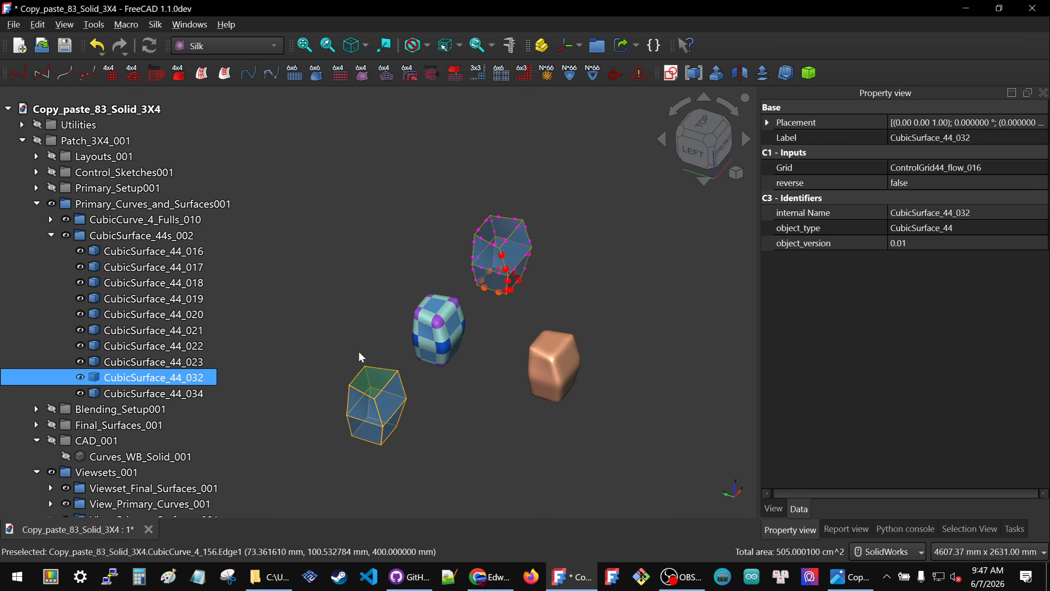
pyautogui.moveTo(358, 349); pyautogui.dragTo(374, 407, button='middle')
pyautogui.keyDown('ctrl'); pyautogui.click(366, 409); pyautogui.keyUp('ctrl')
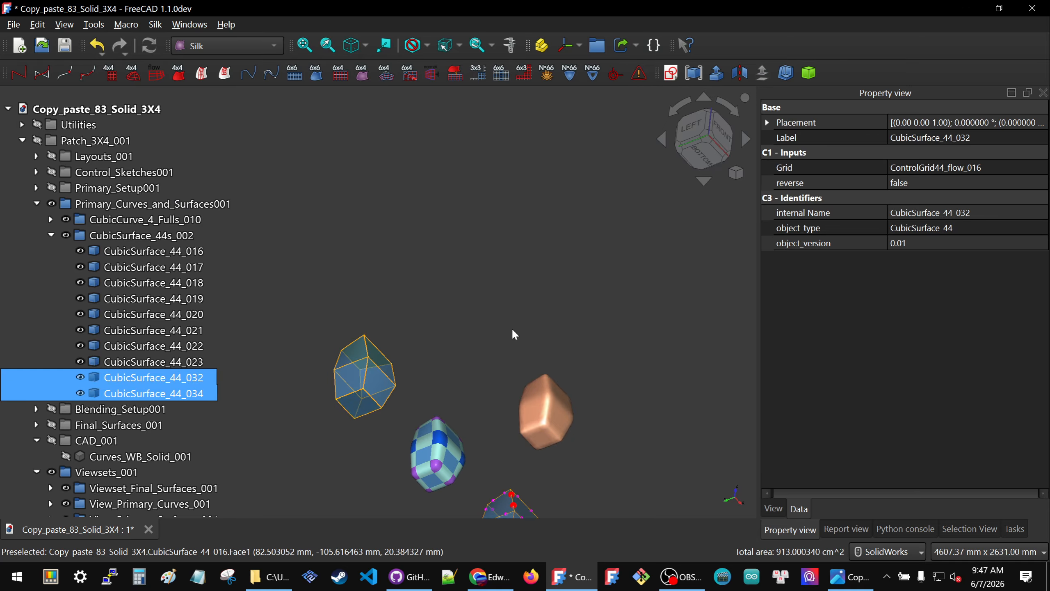
pyautogui.click(620, 45)
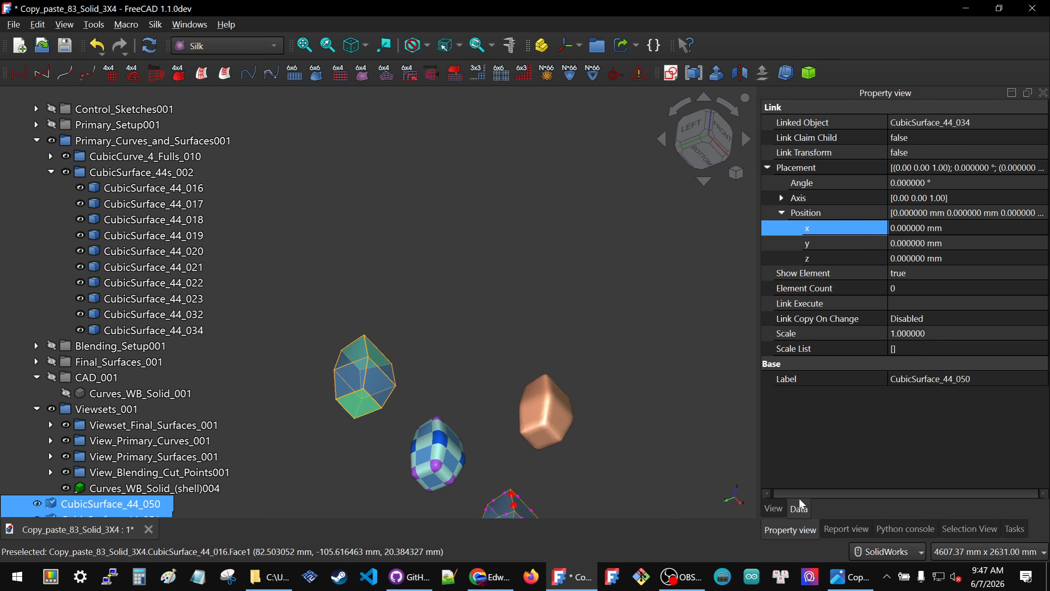
# - Set the X position of the two linked primary cap surfaces to 1600 mm
pyautogui.click(973, 230)
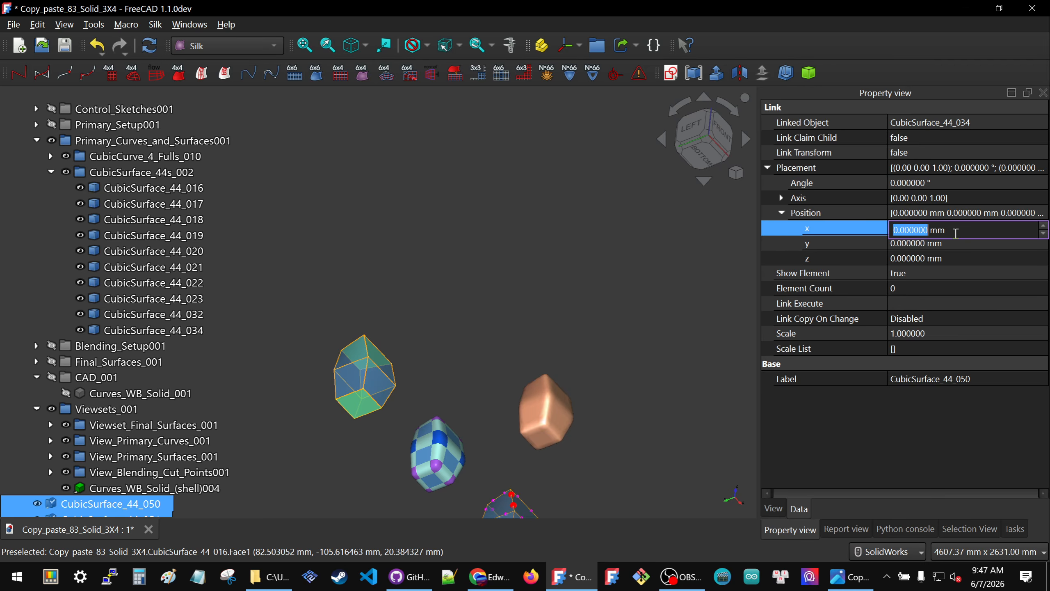
pyautogui.moveTo(467, 293); pyautogui.dragTo(367, 391, button='middle')
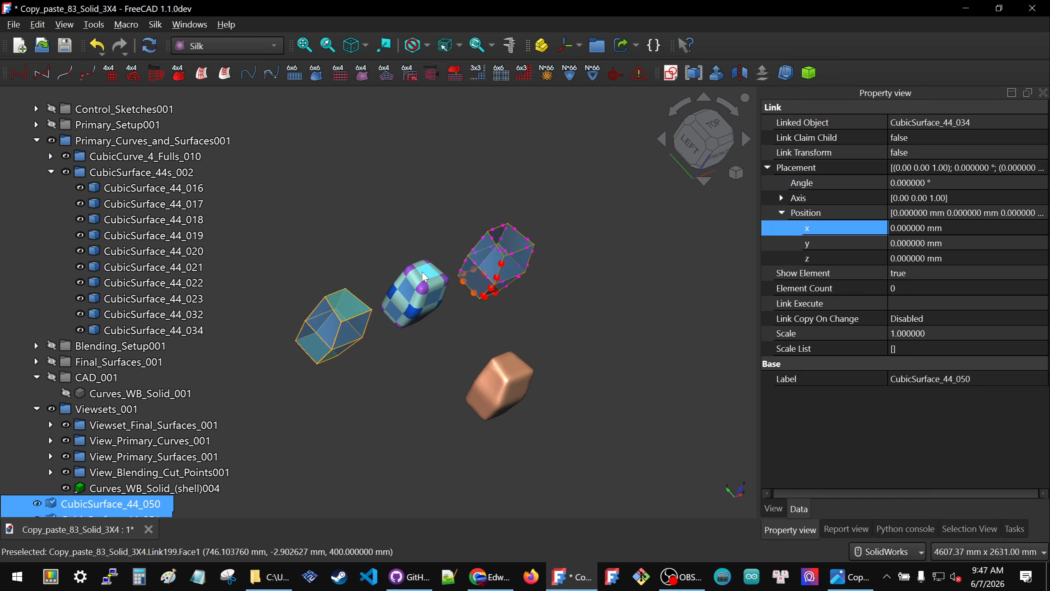
pyautogui.click(922, 229)
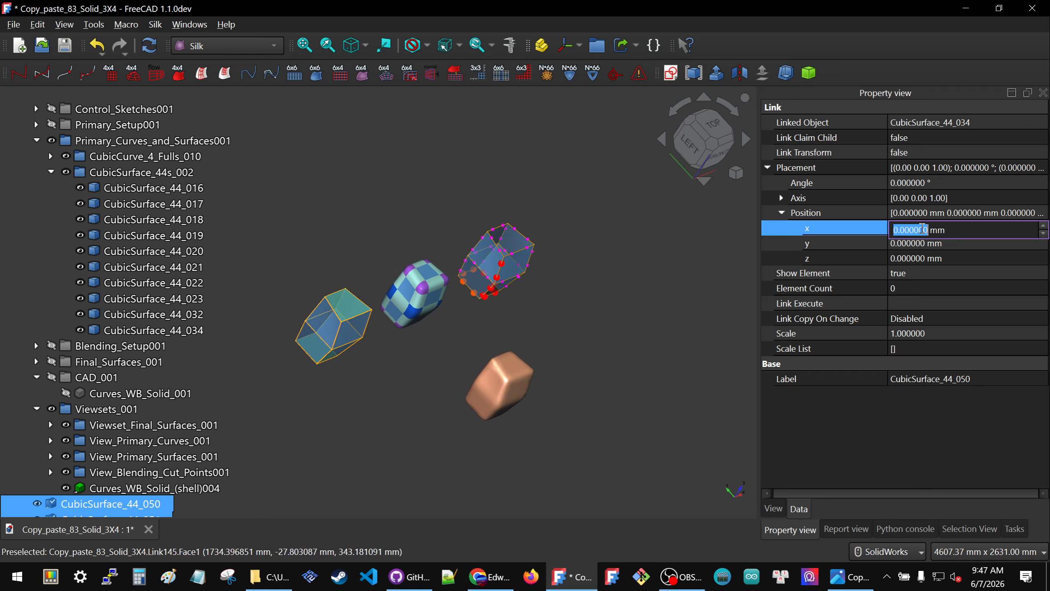
pyautogui.write('1600')
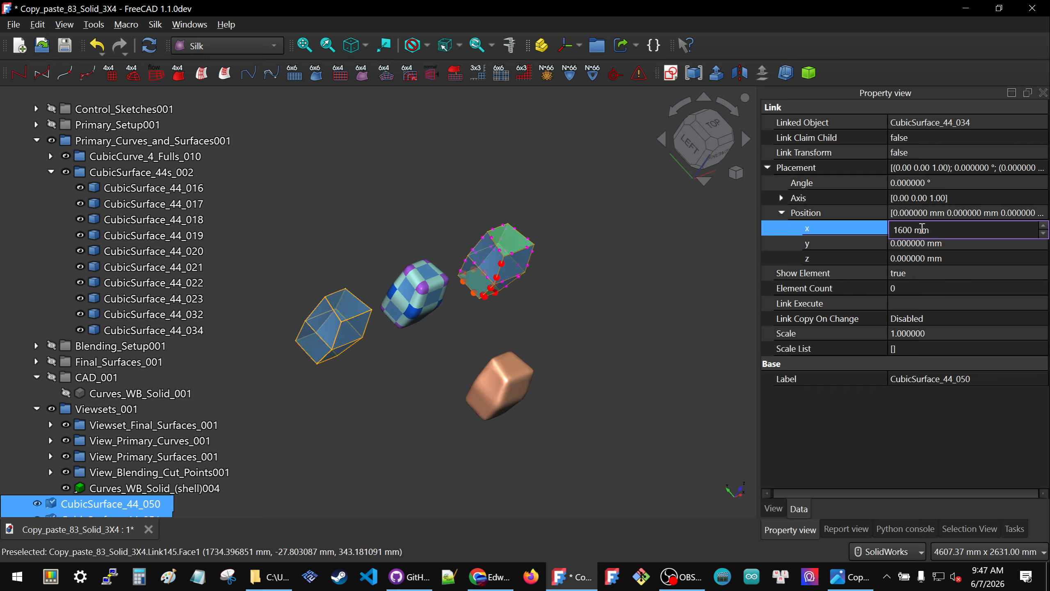
pyautogui.click(577, 313)
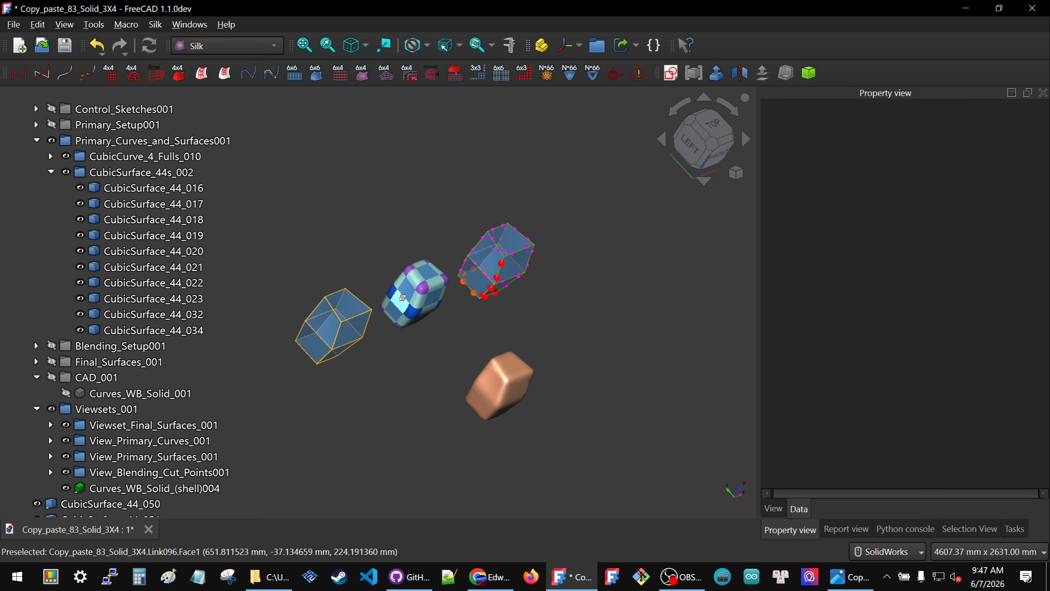
# - Collapse the CubicSurface_44s_002 group and move links CubicSurface_44_050 and CubicSurface_44_051 into View_Primary_Surfaces_001
pyautogui.moveTo(403, 297); pyautogui.dragTo(418, 292, button='middle')
pyautogui.click(51, 172)
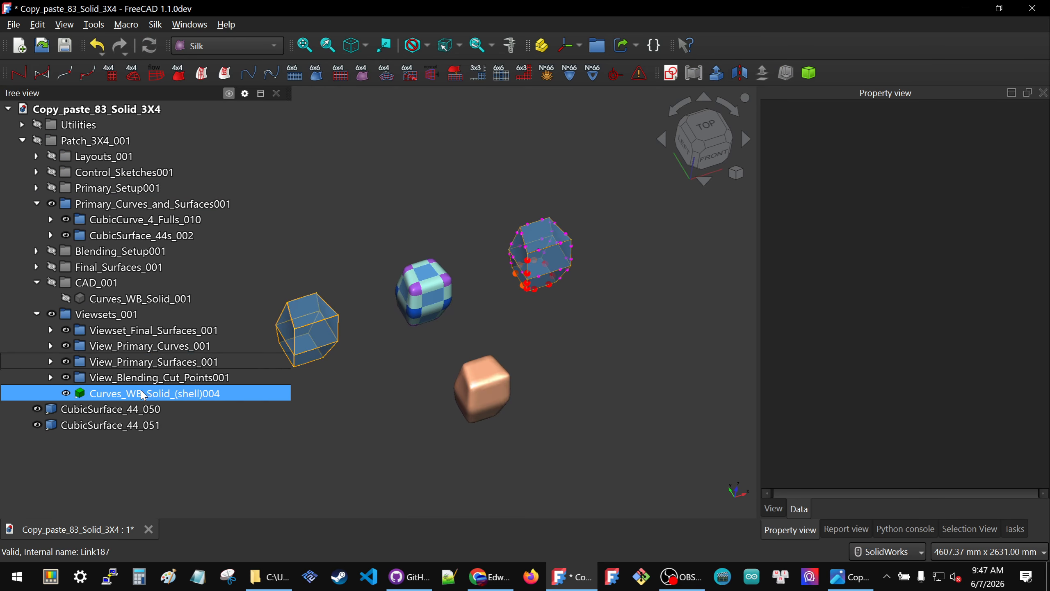
pyautogui.click(111, 409)
pyautogui.keyDown('shift'); pyautogui.click(110, 425); pyautogui.keyUp('shift')
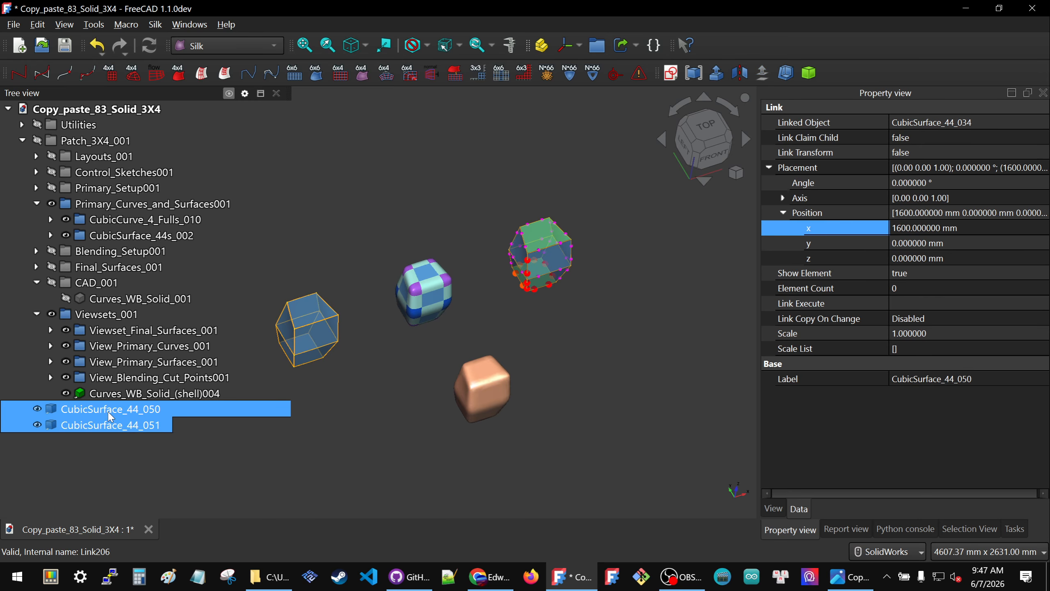
pyautogui.moveTo(111, 415); pyautogui.dragTo(177, 371)
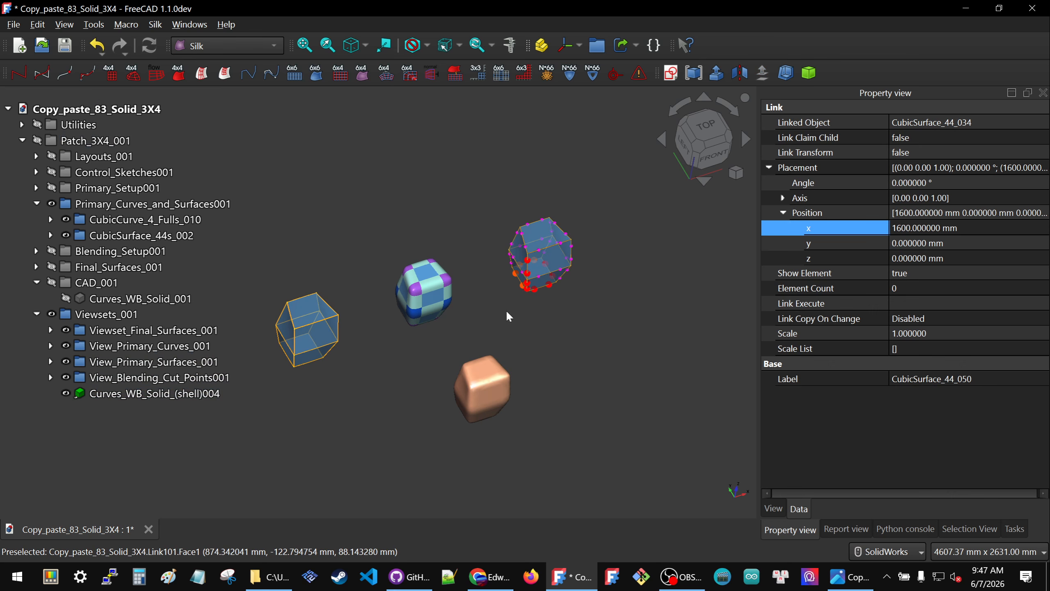
# - Examine the capped viewset copies up close, comparing the coloured final surfaces with the copper-coloured shell
pyautogui.moveTo(509, 316); pyautogui.dragTo(455, 284, button='middle')
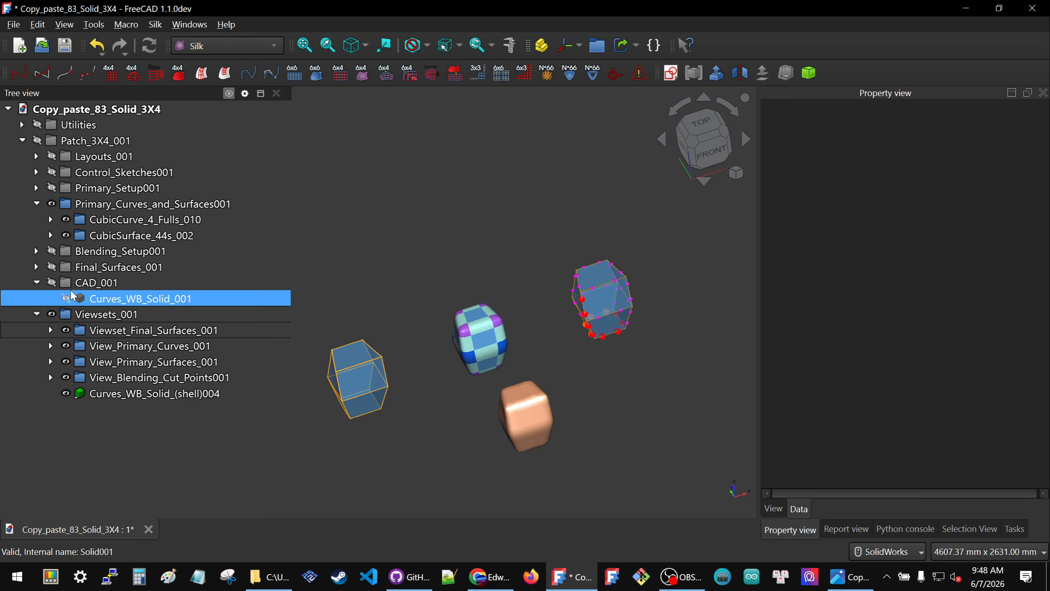
pyautogui.scroll(8, 474, 313)
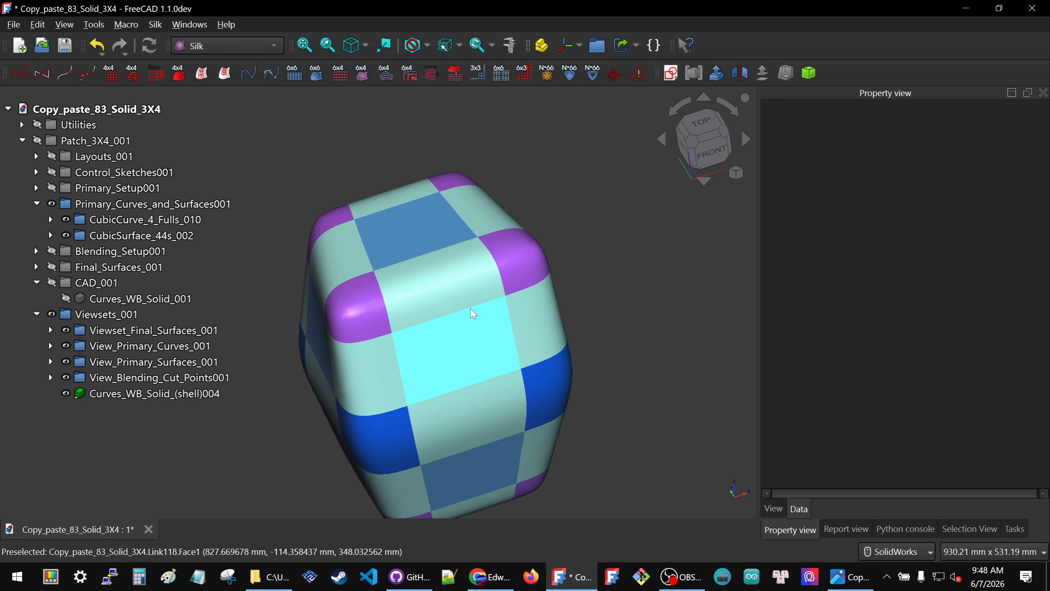
pyautogui.scroll(-3, 447, 280)
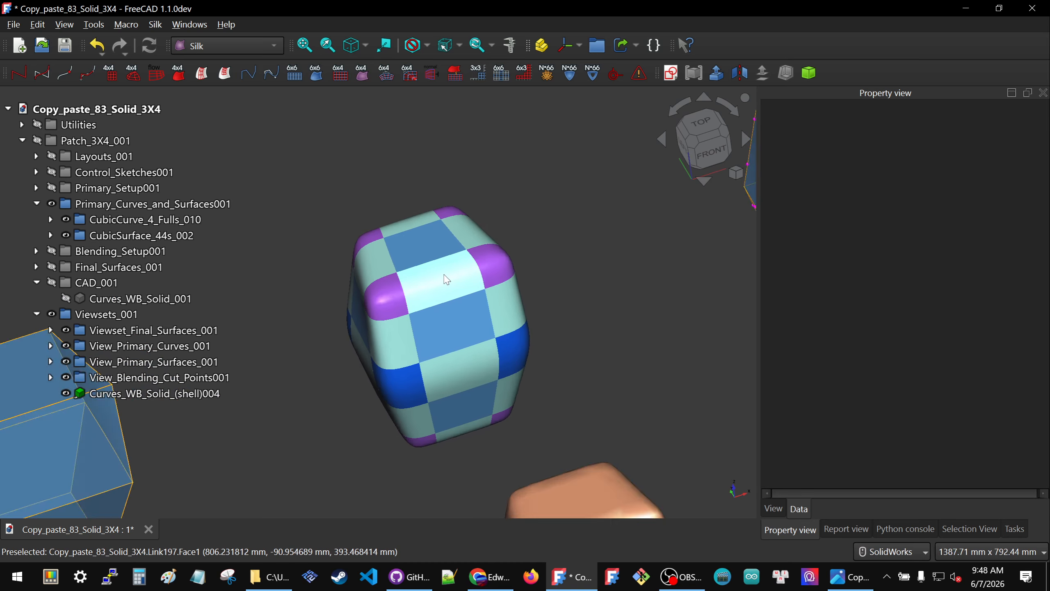
pyautogui.scroll(-3, 444, 275)
pyautogui.scroll(4, 521, 463)
pyautogui.moveTo(501, 396); pyautogui.dragTo(544, 403, button='middle')
pyautogui.scroll(-2, 549, 410)
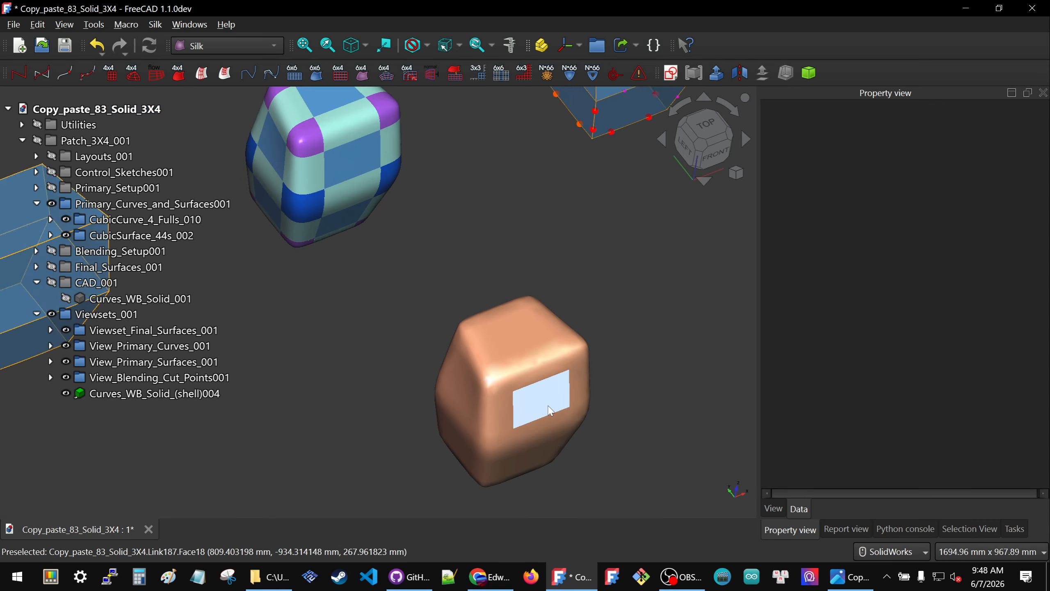
pyautogui.scroll(-1, 549, 409)
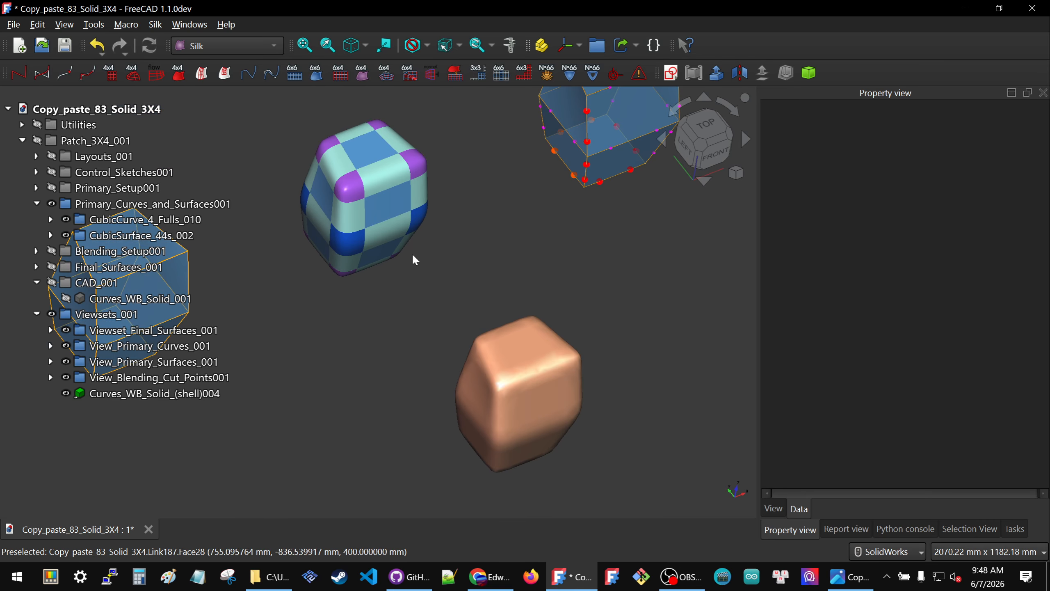
# - Check the display properties of the top front edge blend link CubicSurface_64_042 and of the Curves_WB_Solid_(shell)004 copy
pyautogui.click(379, 187)
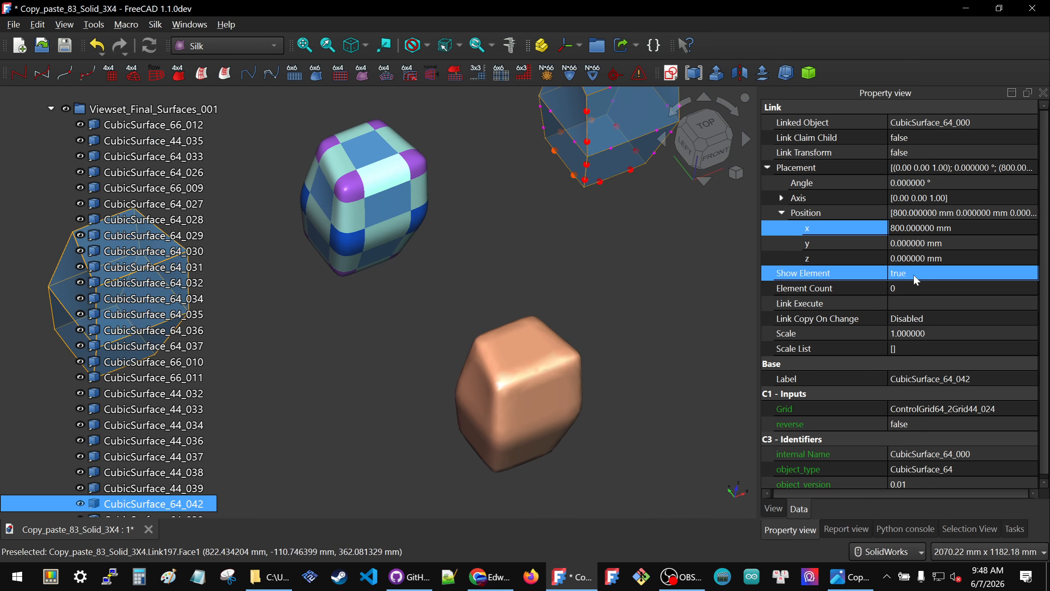
pyautogui.click(773, 508)
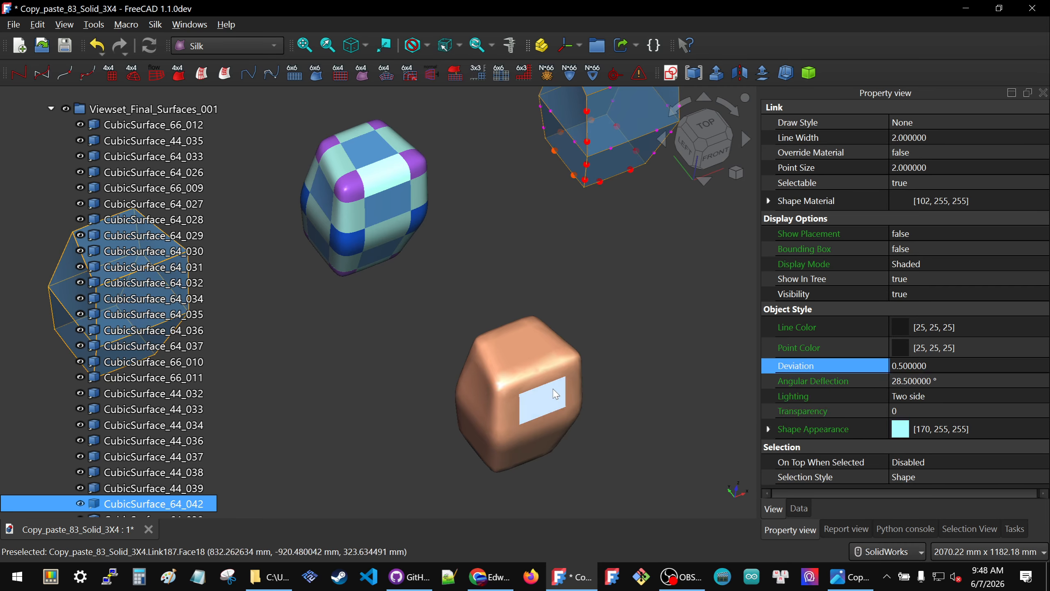
pyautogui.click(556, 394)
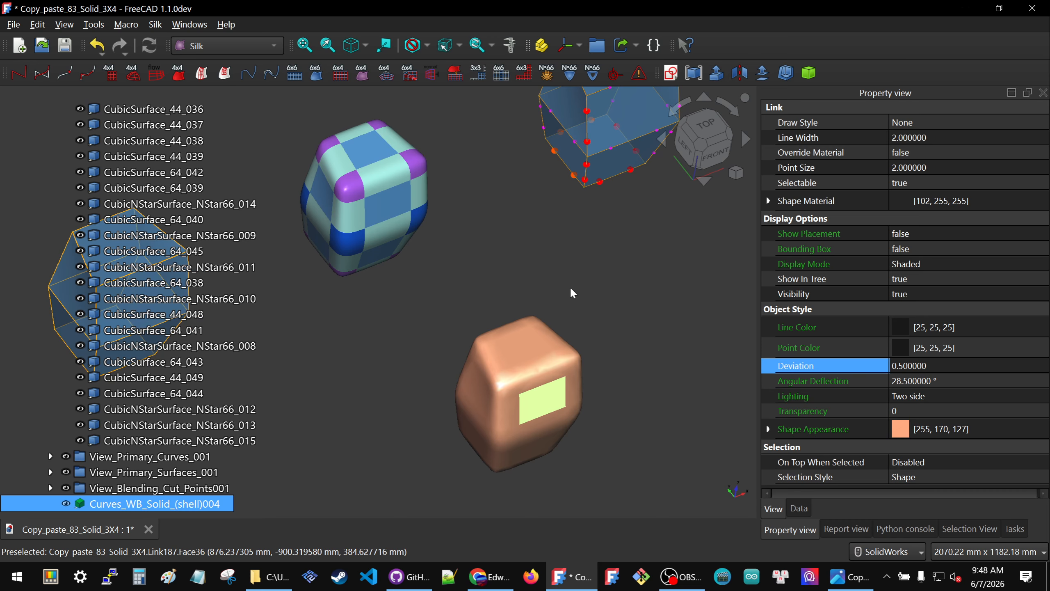
pyautogui.scroll(-3, 556, 414)
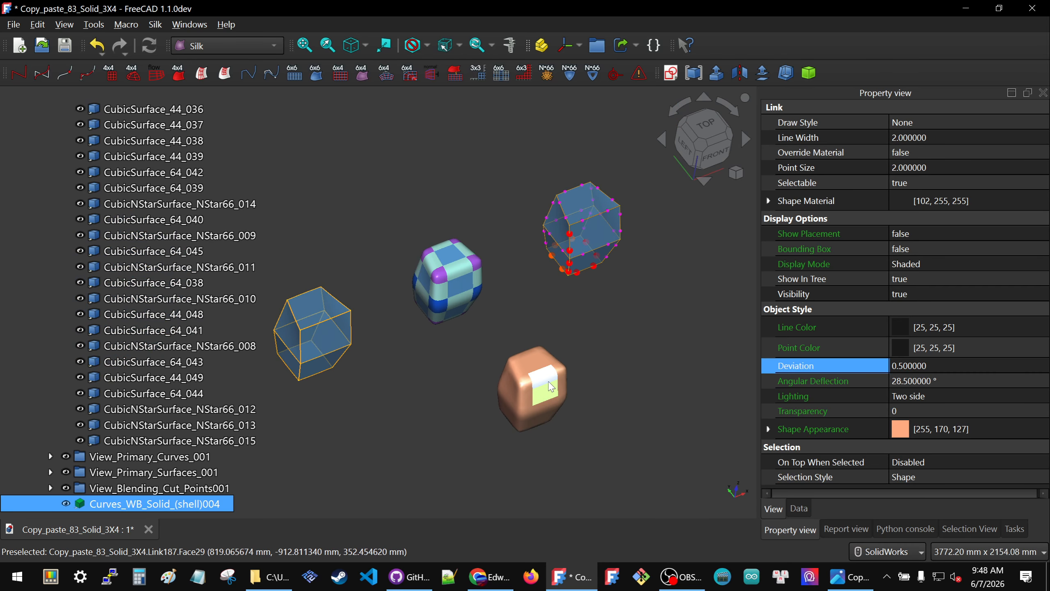
# - Collapse the Viewset_Final_Surfaces_001 and Primary_Curves_and_Surfaces001 groups in the tree
pyautogui.scroll(5, 71, 263)
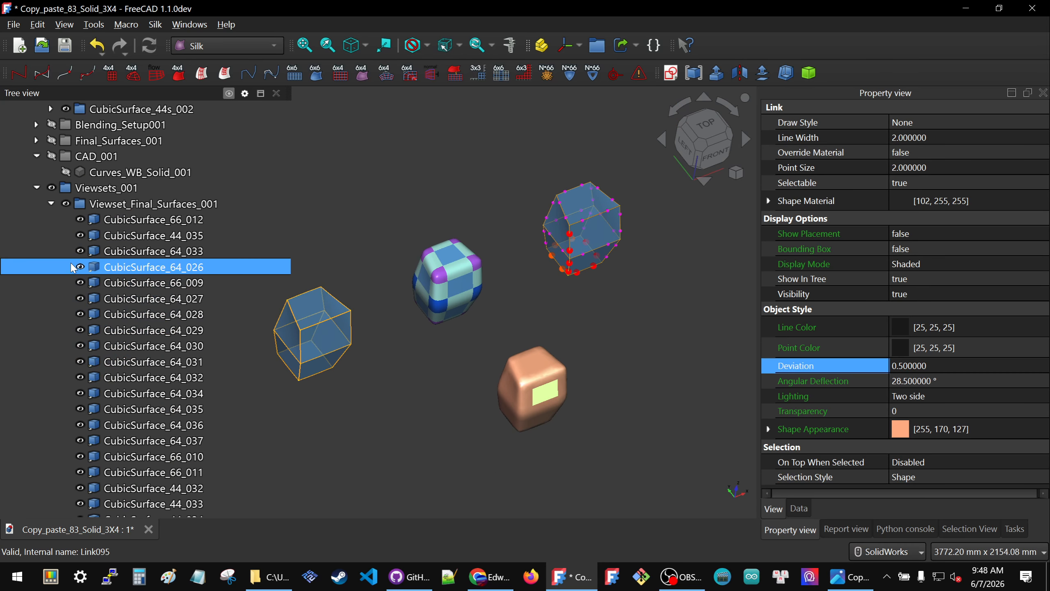
pyautogui.click(50, 204)
pyautogui.click(36, 204)
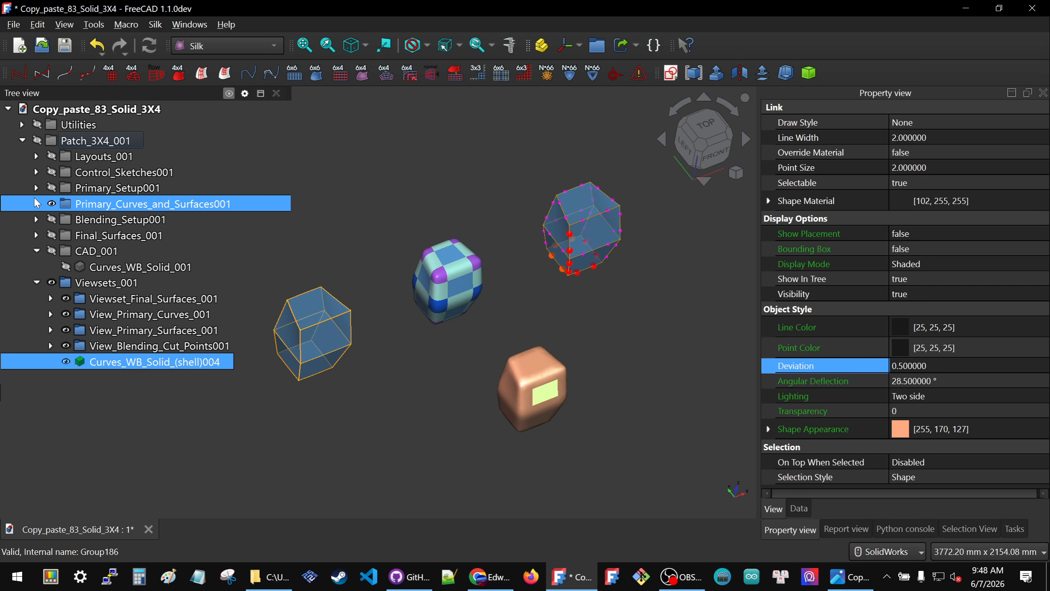
# - Collapse the Viewsets_001 and CAD_001 groups in the tree and clear the selection
pyautogui.click(36, 282)
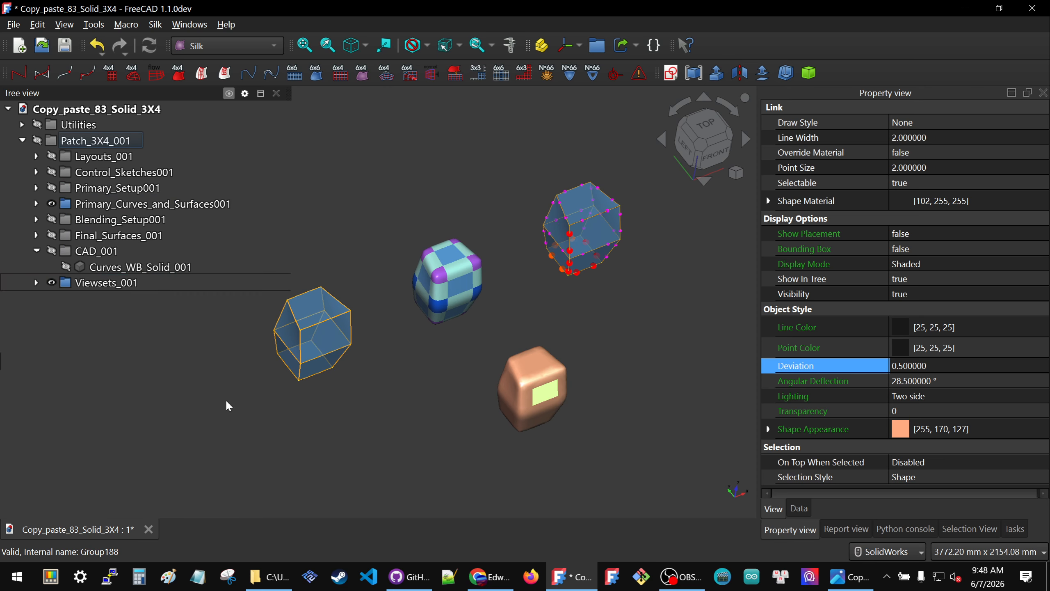
pyautogui.click(225, 397)
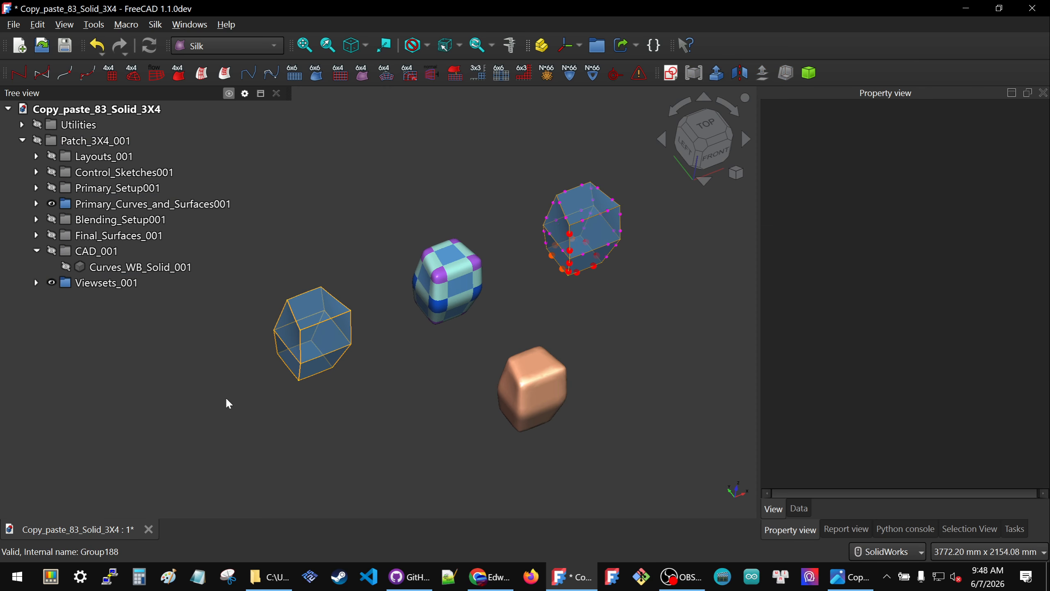
pyautogui.click(39, 250)
pyautogui.moveTo(621, 360); pyautogui.dragTo(600, 256, button='middle')
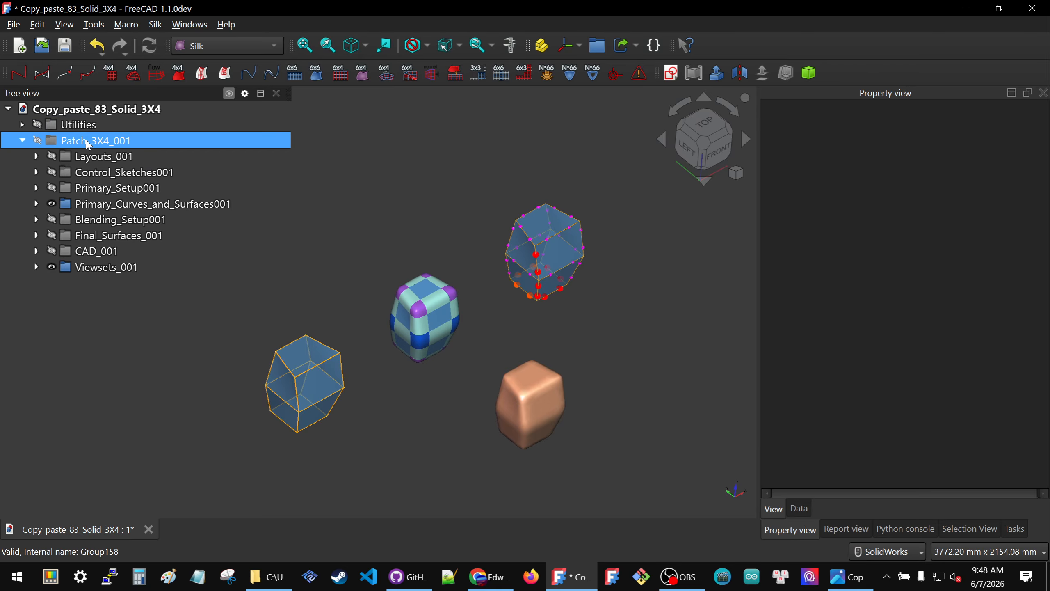
# - Rename the control sketches group as Control_Sketches_001 and the primary curves group as Primary_Curves_and_Surfaces_001
pyautogui.click(152, 177)
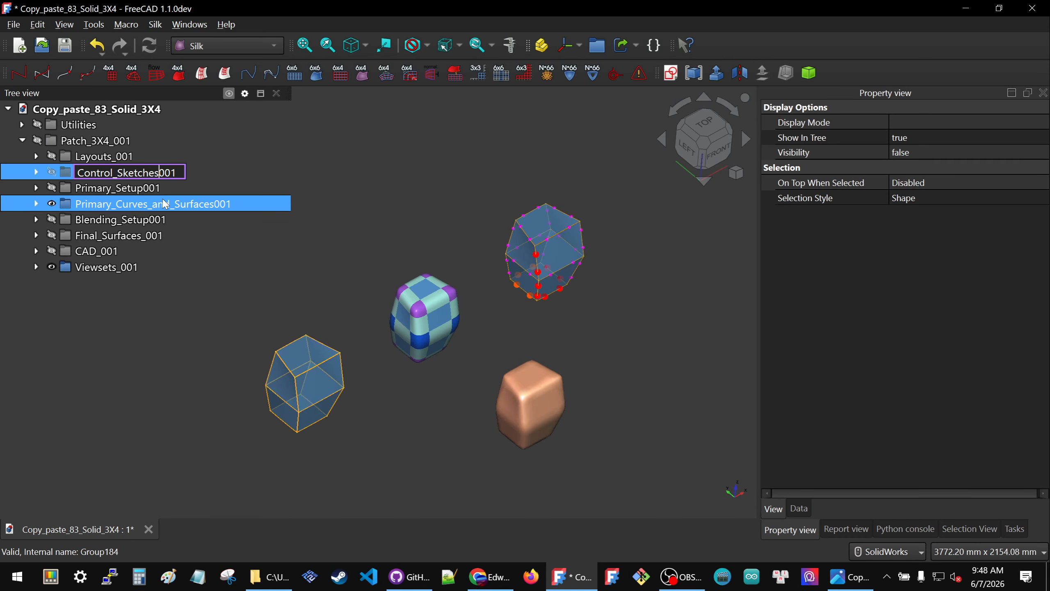
pyautogui.press('Return')
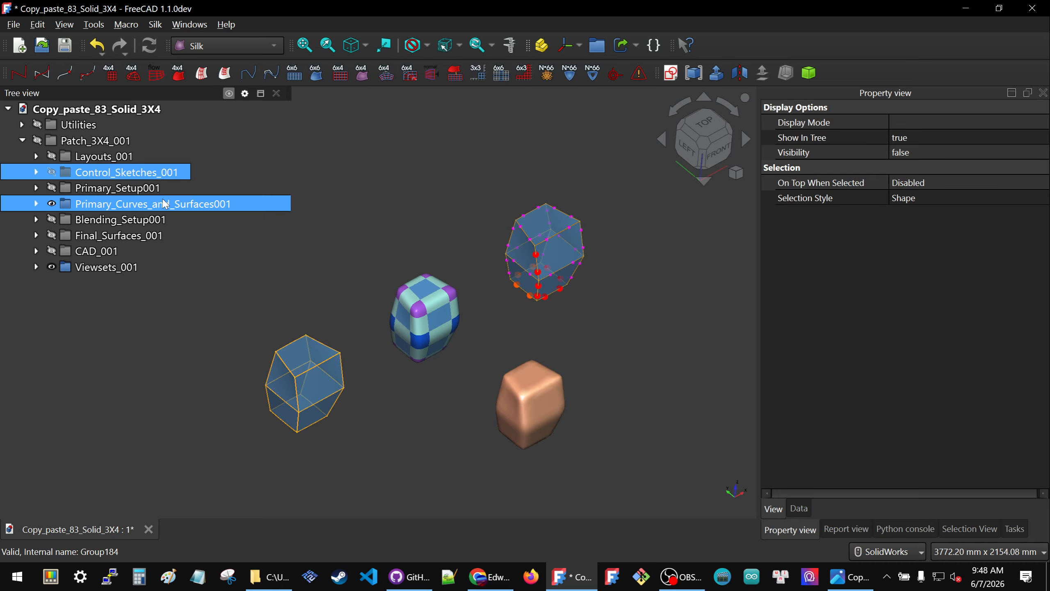
pyautogui.click(219, 206)
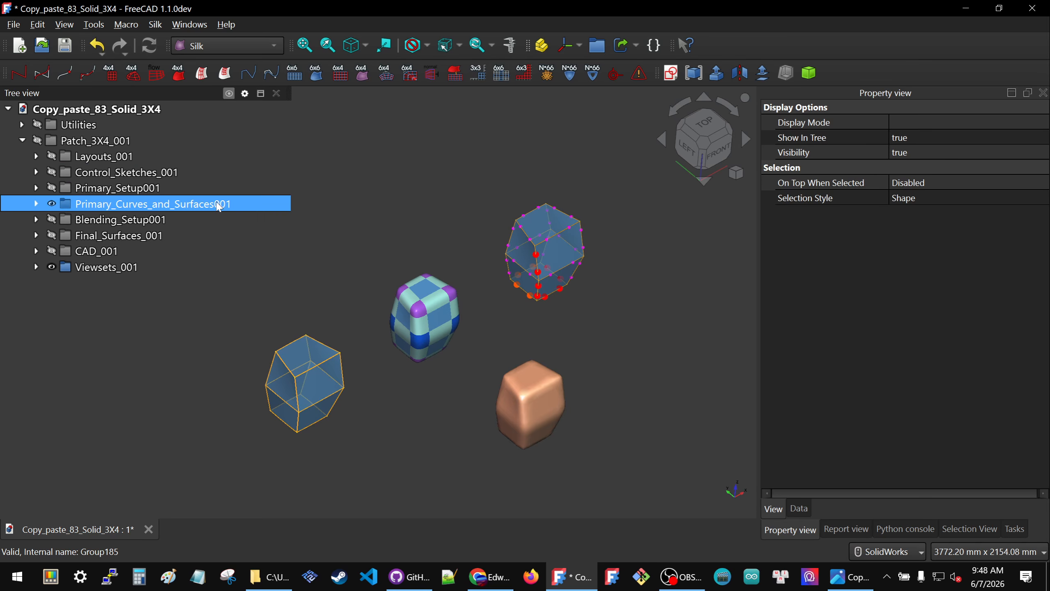
pyautogui.click(219, 206)
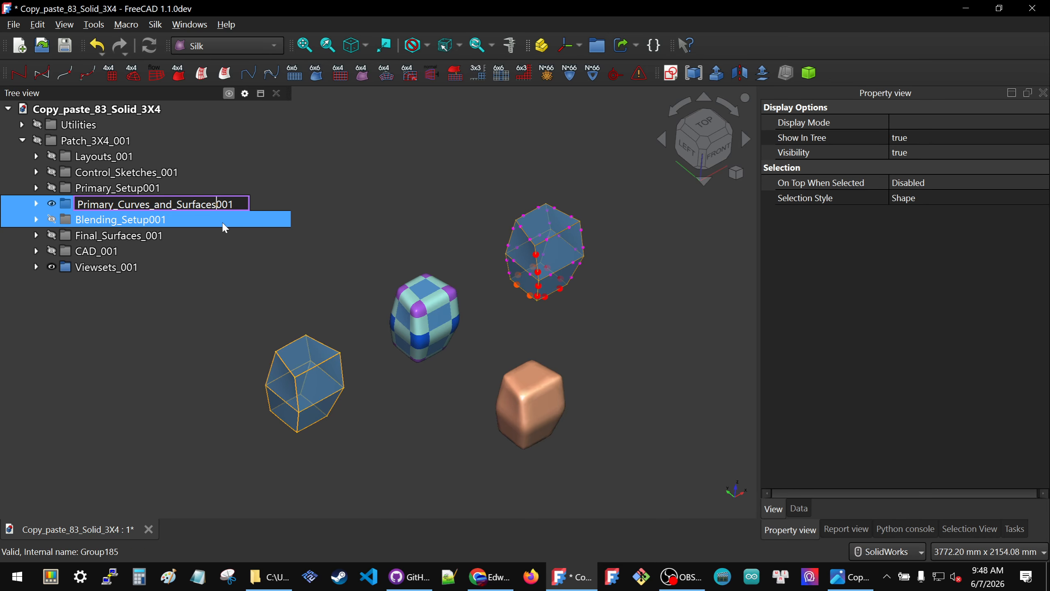
pyautogui.write('_')
pyautogui.keyDown('ctrl'); pyautogui.click(186, 191); pyautogui.keyUp('ctrl')
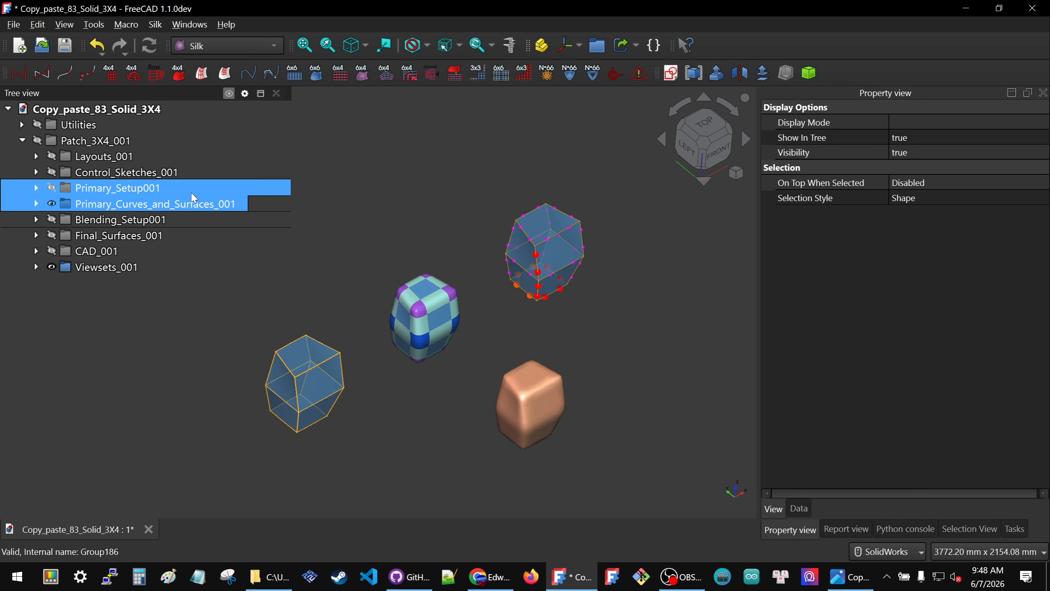
pyautogui.click(194, 203)
# - Rename the blending setup group as Blending_Setup_001 and the primary setup group as Primary_Setup_001
pyautogui.click(156, 222)
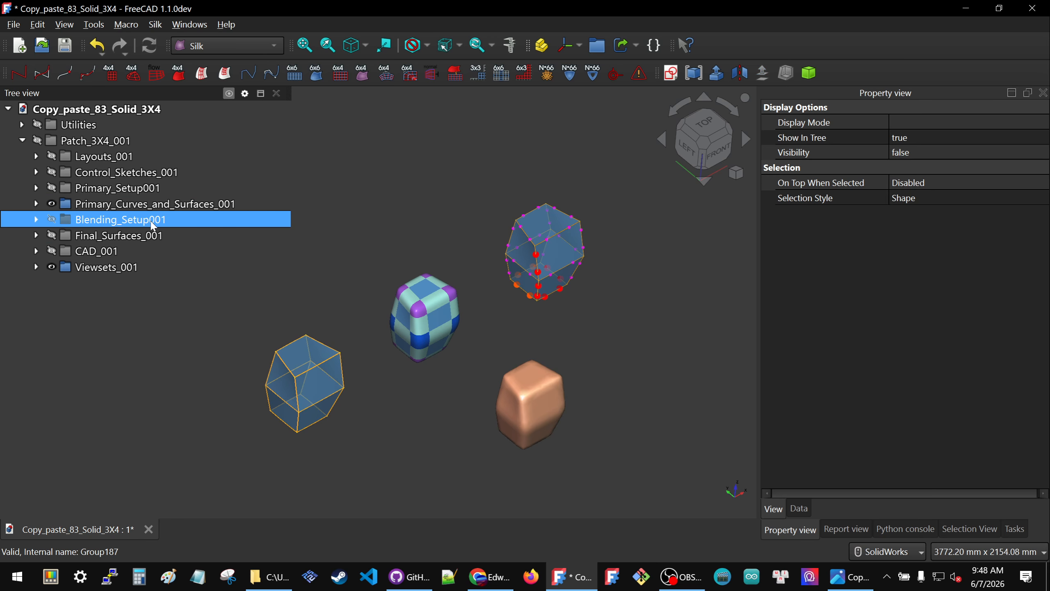
pyautogui.click(153, 223)
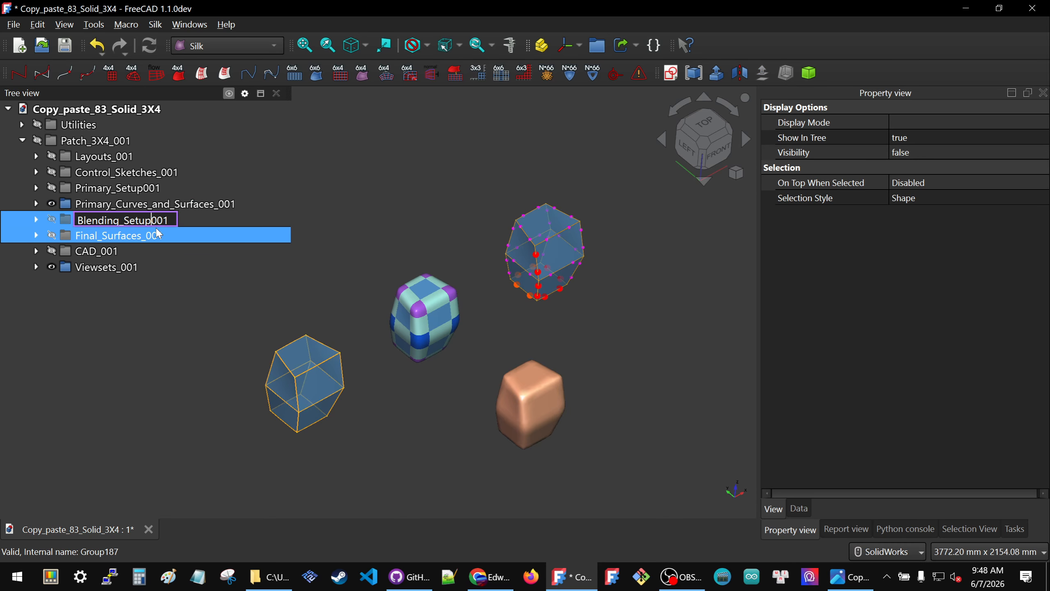
pyautogui.click(172, 327)
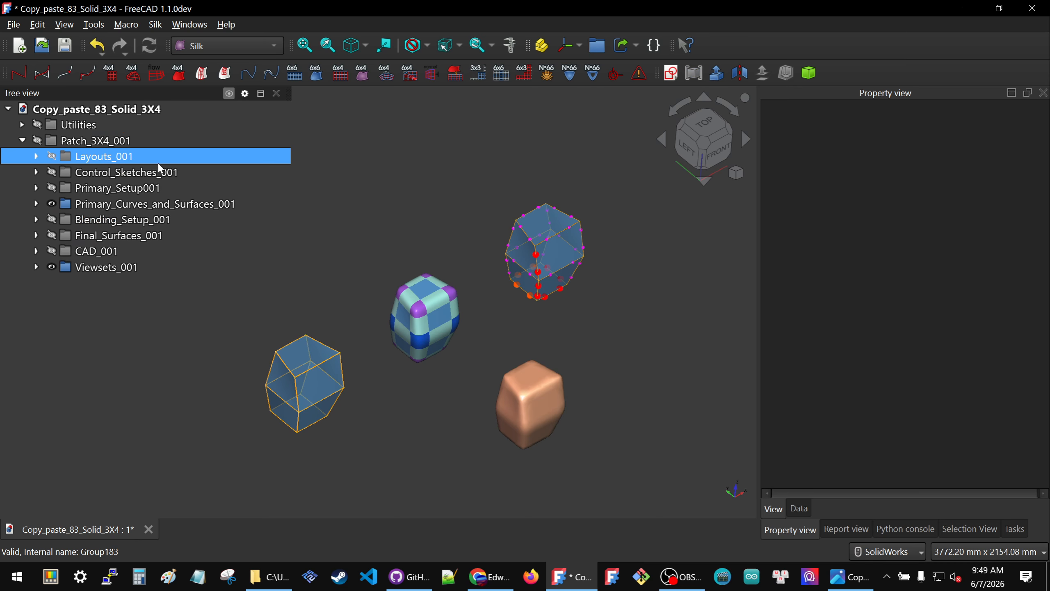
pyautogui.click(147, 191)
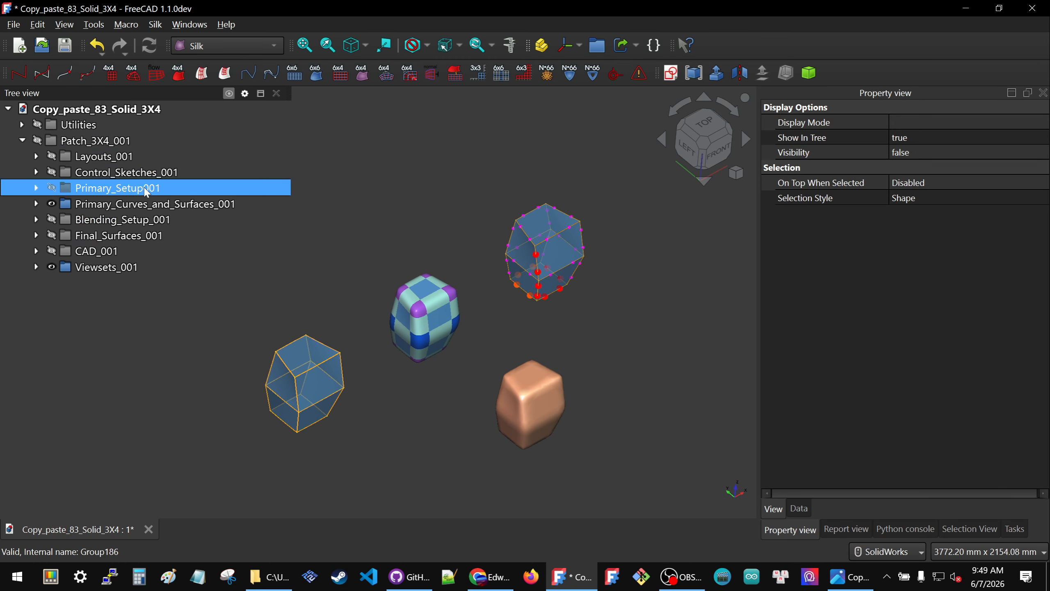
pyautogui.click(147, 192)
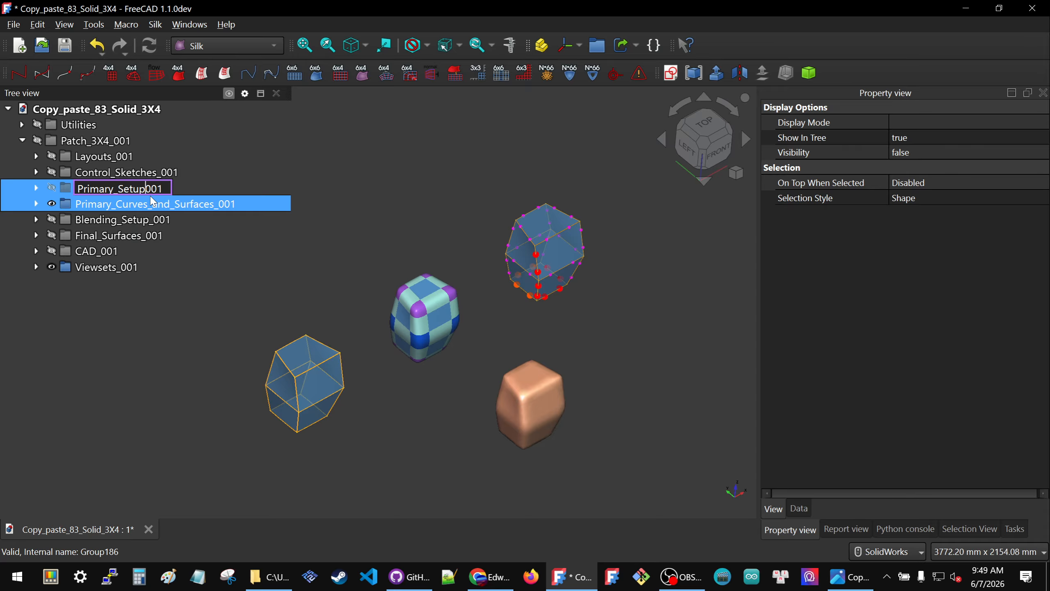
pyautogui.write('_')
pyautogui.press('Return')
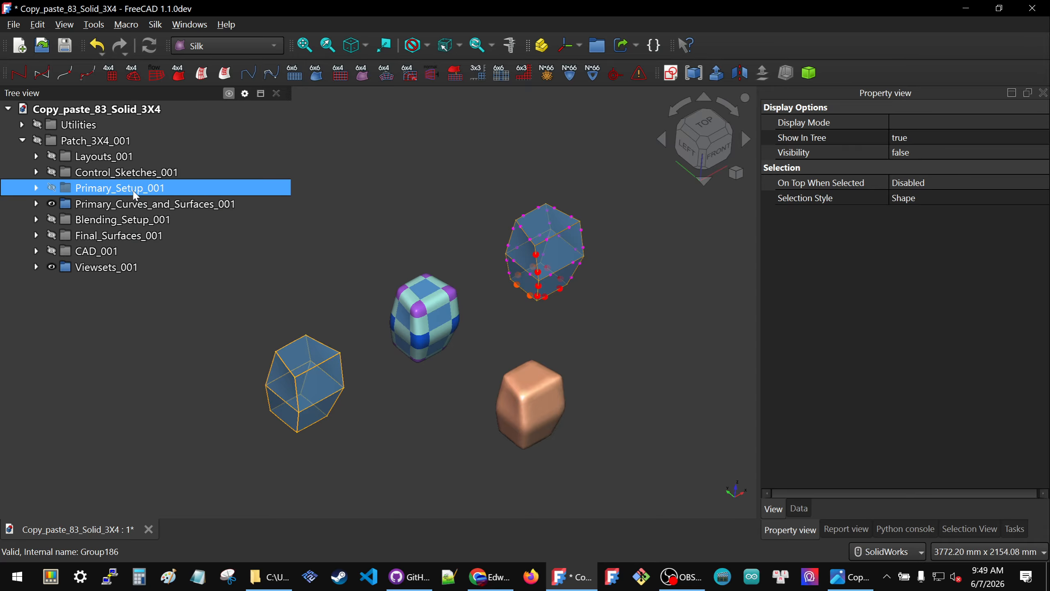
# - Check the subgroup names inside Layouts_001, Control_Sketches_001, Primary_Setup_001 and Primary_Curves_and_Surfaces_001, collapsing each group again
pyautogui.click(37, 156)
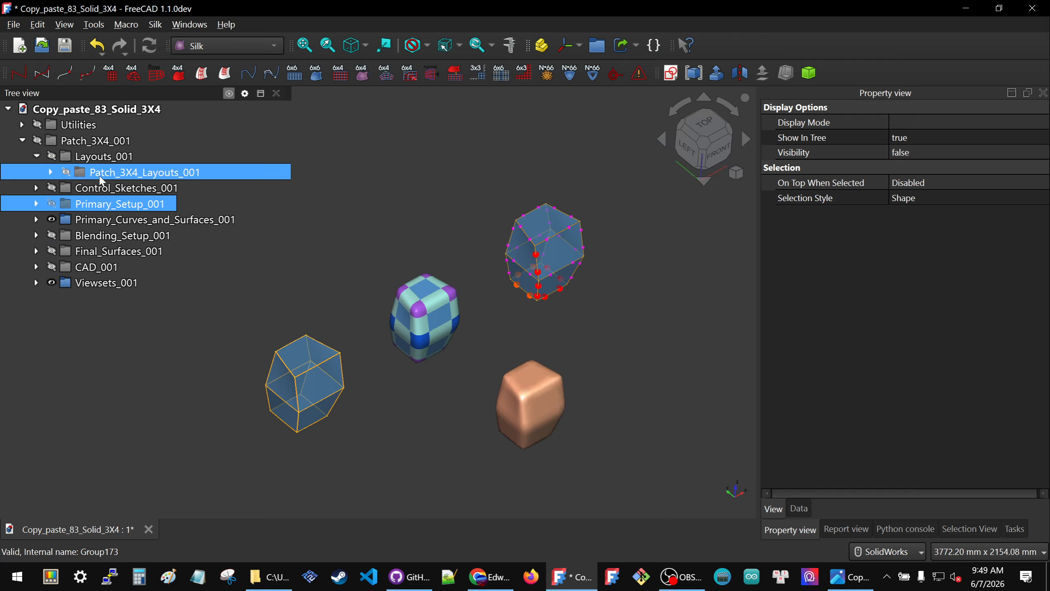
pyautogui.click(50, 172)
pyautogui.click(50, 171)
pyautogui.click(37, 157)
pyautogui.click(37, 172)
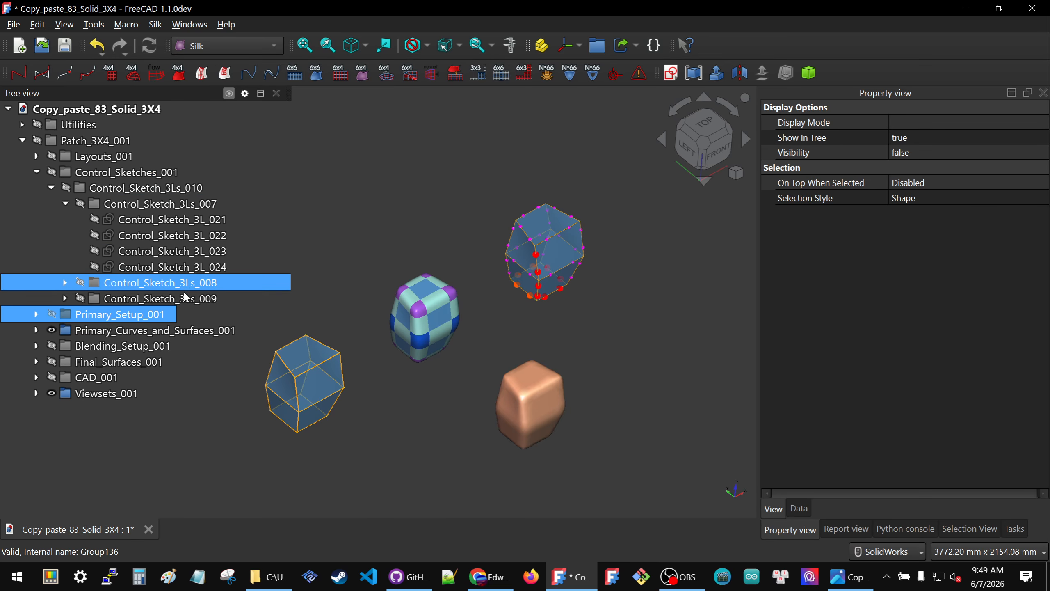
pyautogui.click(65, 204)
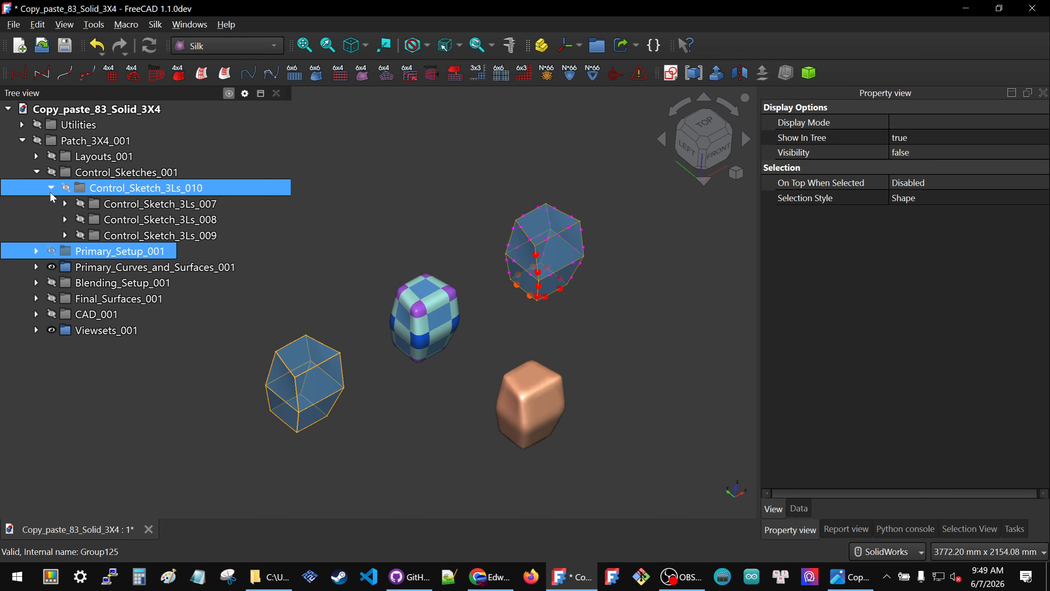
pyautogui.click(51, 189)
pyautogui.click(37, 172)
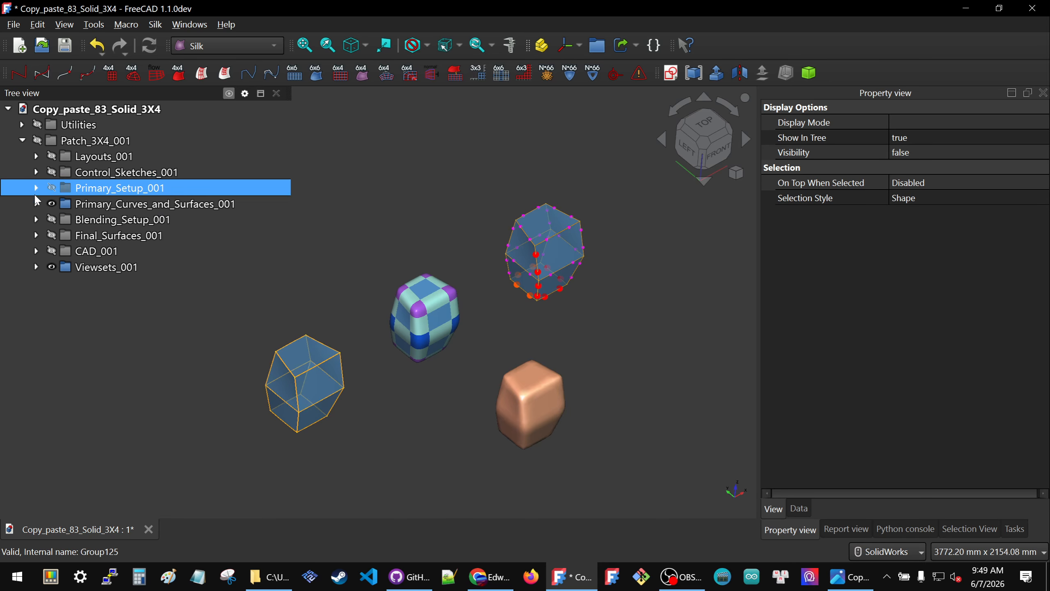
pyautogui.click(37, 188)
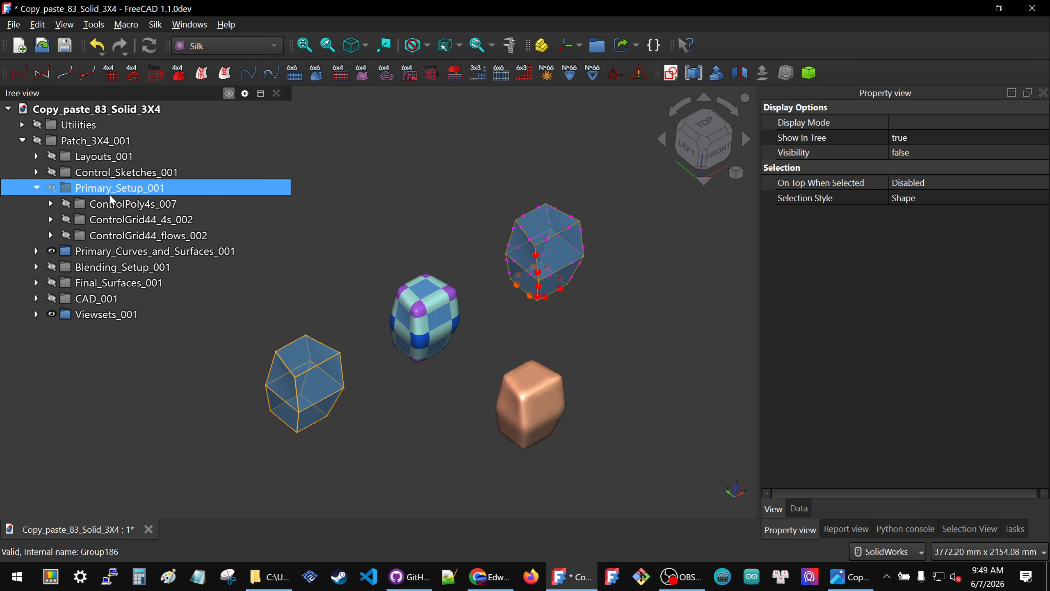
pyautogui.click(38, 189)
pyautogui.click(37, 203)
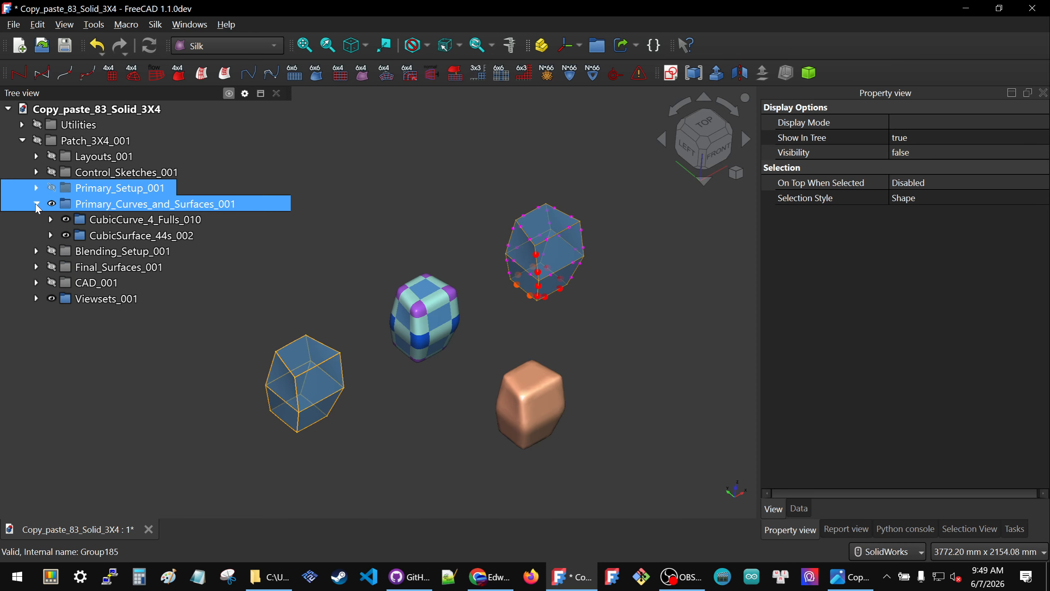
pyautogui.click(37, 204)
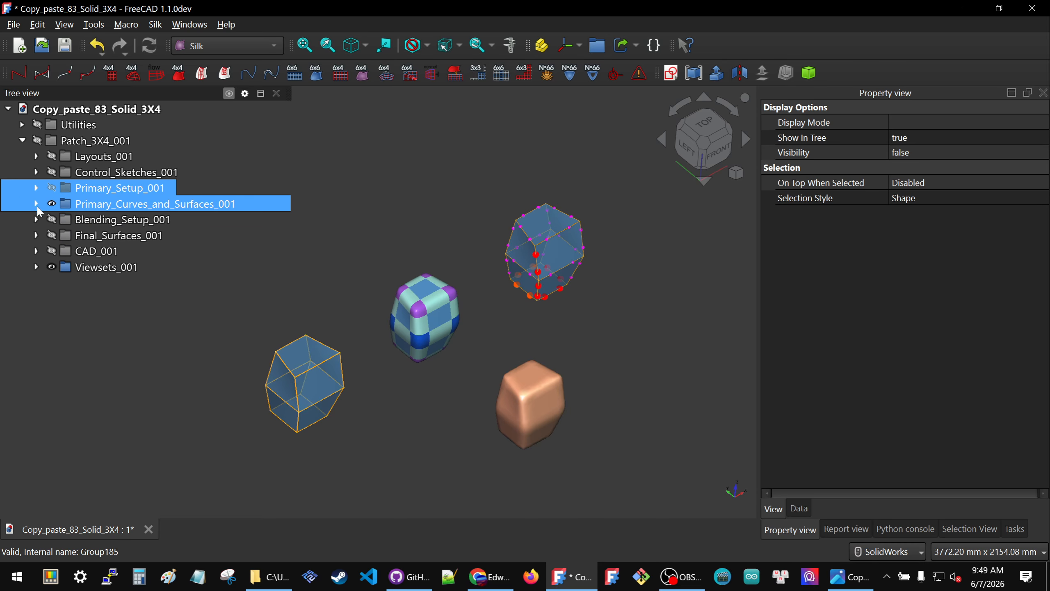
# - Expand Blending_Setup_001 and rename its Grids_to_Restore001 subgroup as Grids_to_Restore_001
pyautogui.click(37, 219)
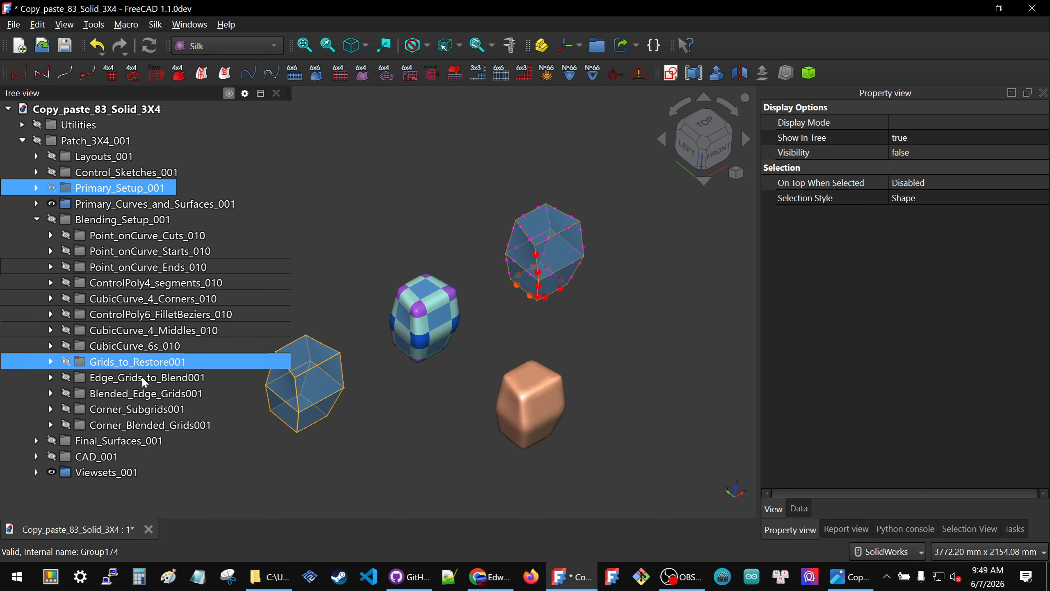
pyautogui.click(171, 394)
pyautogui.click(169, 379)
pyautogui.click(163, 366)
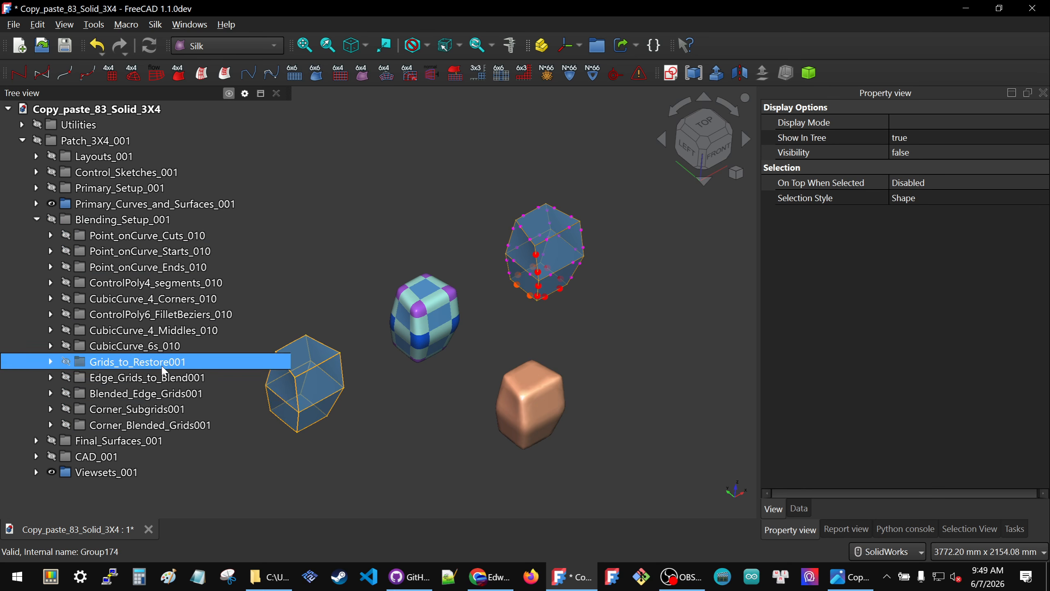
pyautogui.click(166, 363)
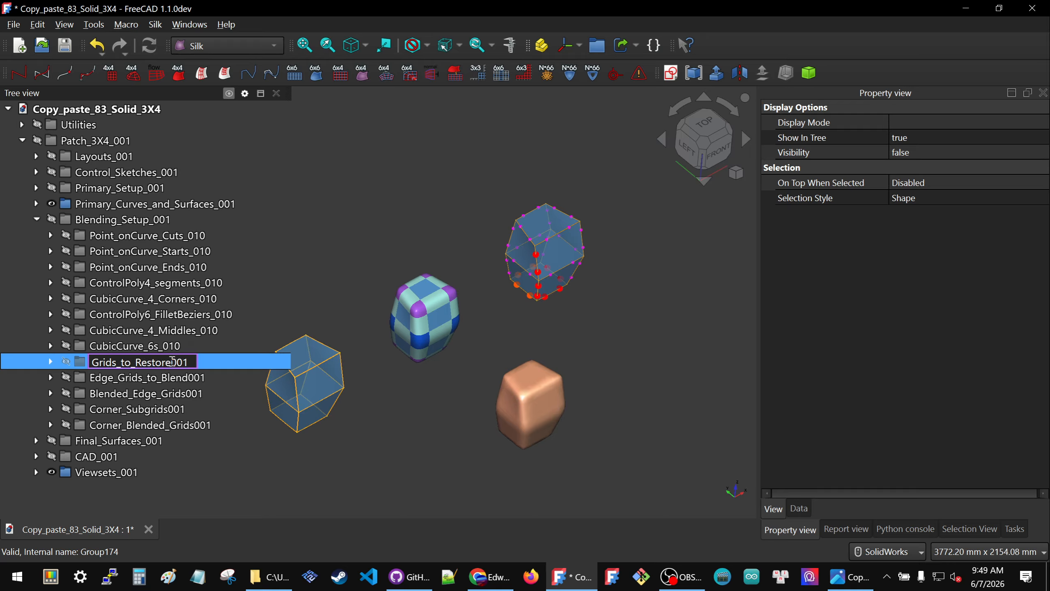
pyautogui.write('_')
pyautogui.press('Return')
# - Rename the Edge_Grids_to_Blend001 subgroup as Edge_Grids_to_Blend_001
pyautogui.click(184, 378)
pyautogui.click(184, 378)
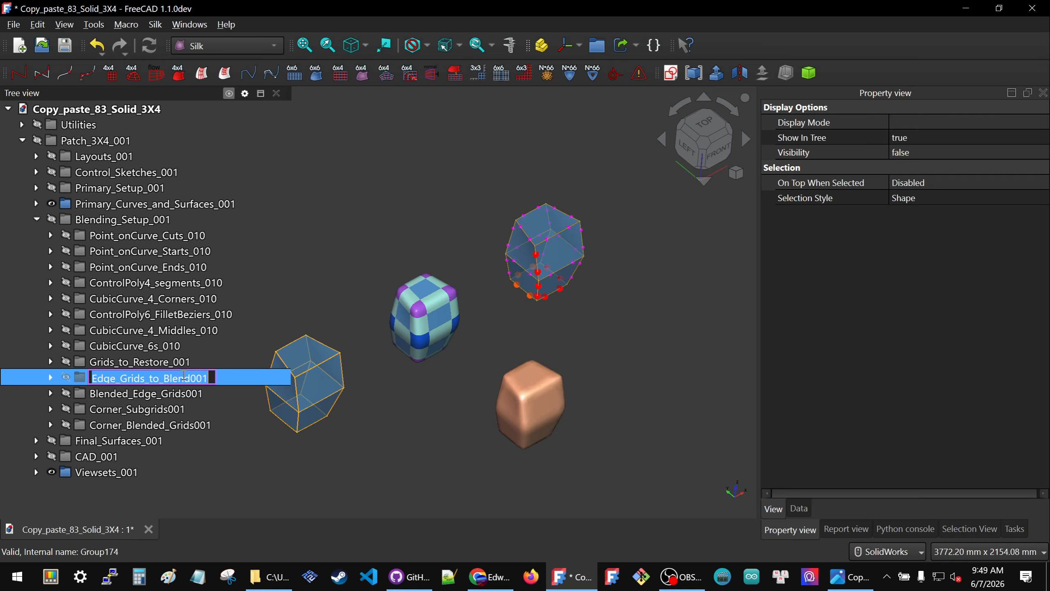
pyautogui.click(190, 377)
pyautogui.write('_')
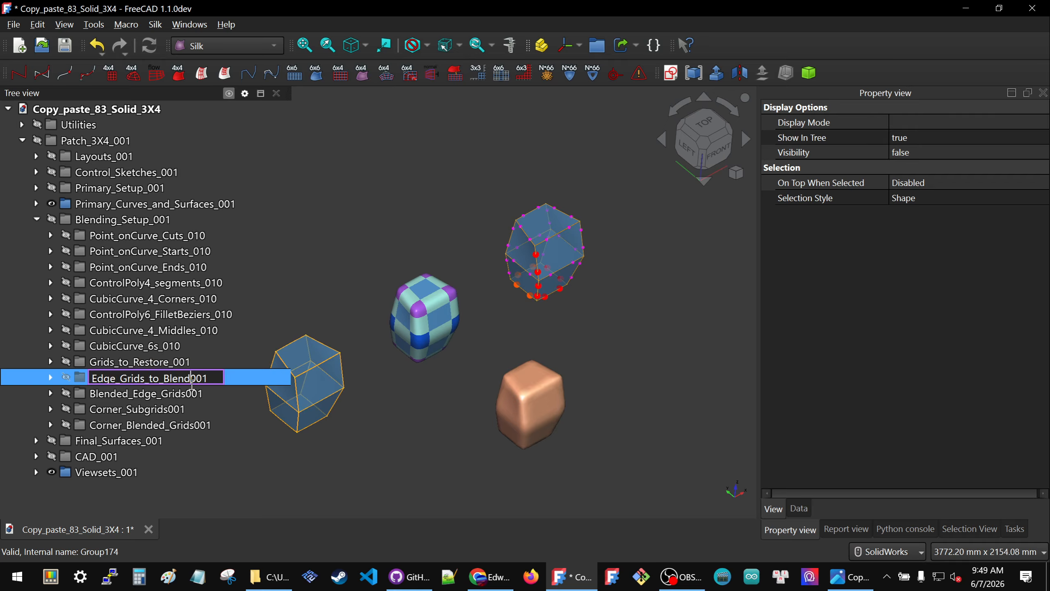
pyautogui.press('Return')
# - Rename the Blended_Edge_Grids001 subgroup as Blended_Edge_Grids_001
pyautogui.click(190, 393)
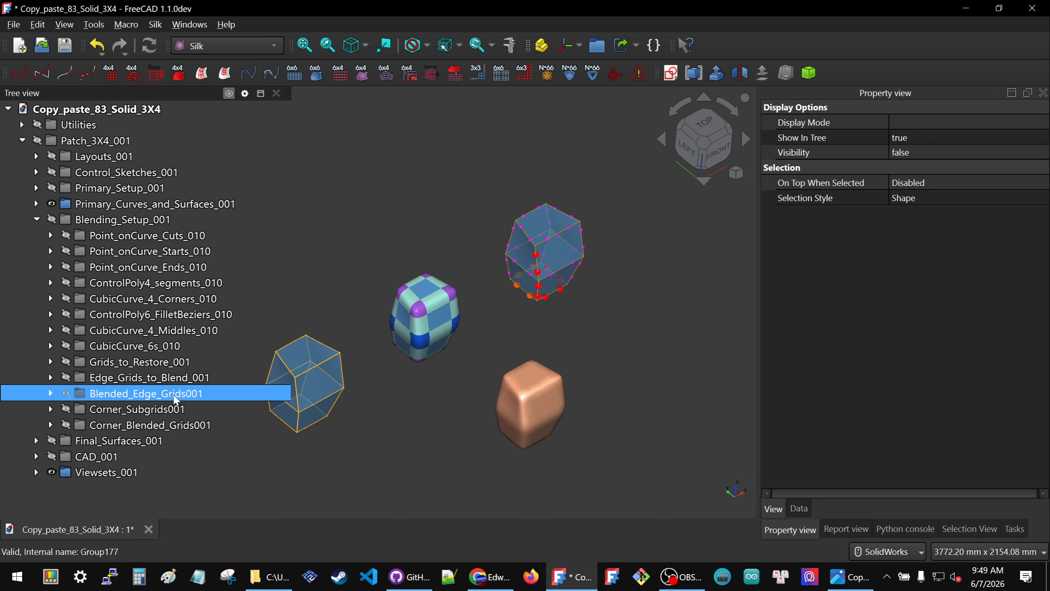
pyautogui.click(190, 393)
pyautogui.click(190, 393)
pyautogui.write('_')
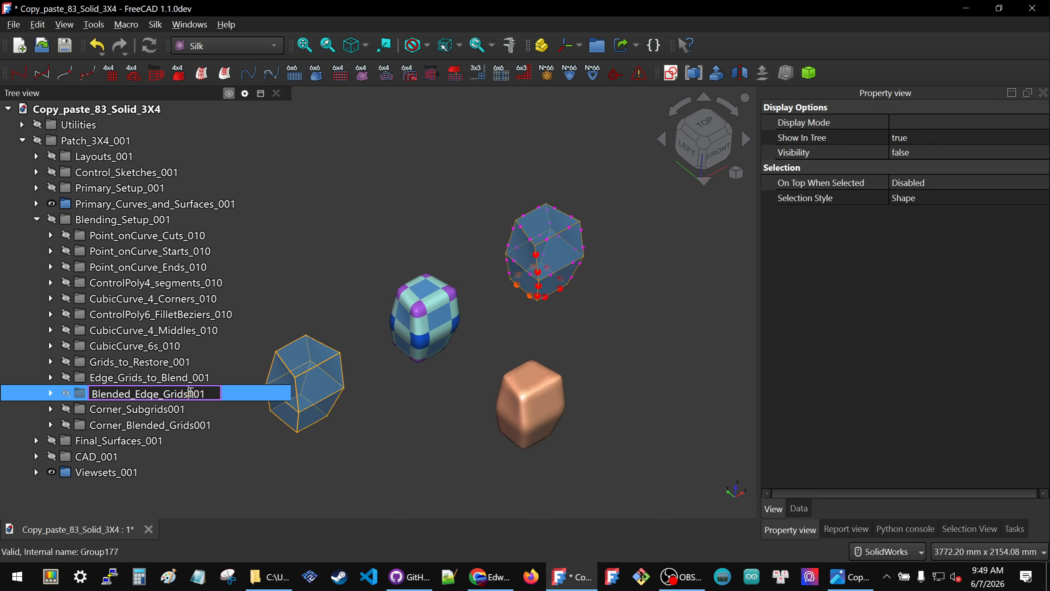
pyautogui.press('Return')
# - Rename the Corner_Subgrids001 subgroup as Corner_Subgrids_001
pyautogui.click(172, 409)
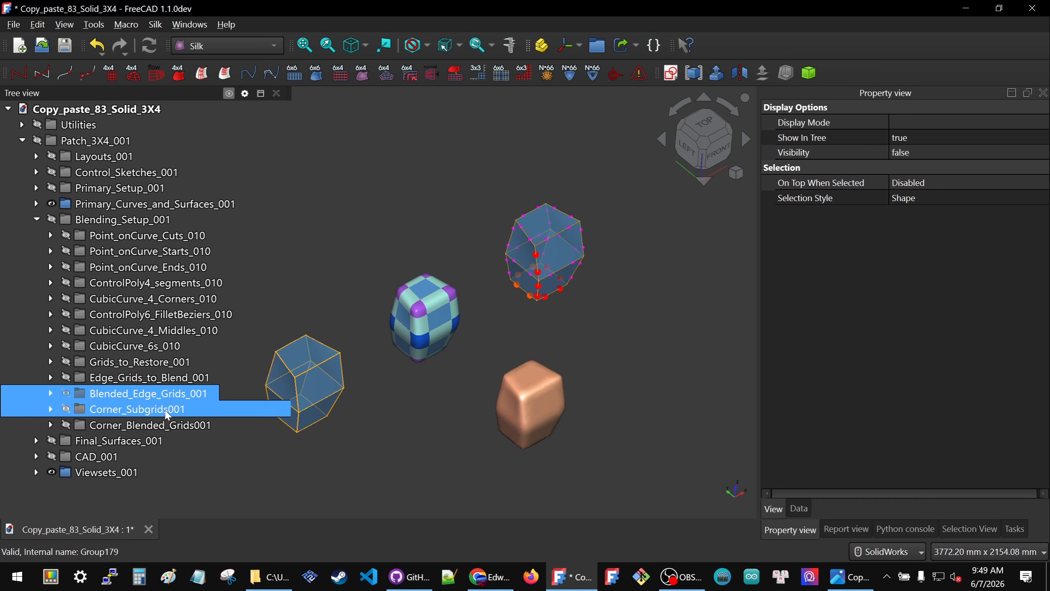
pyautogui.click(172, 408)
pyautogui.click(172, 409)
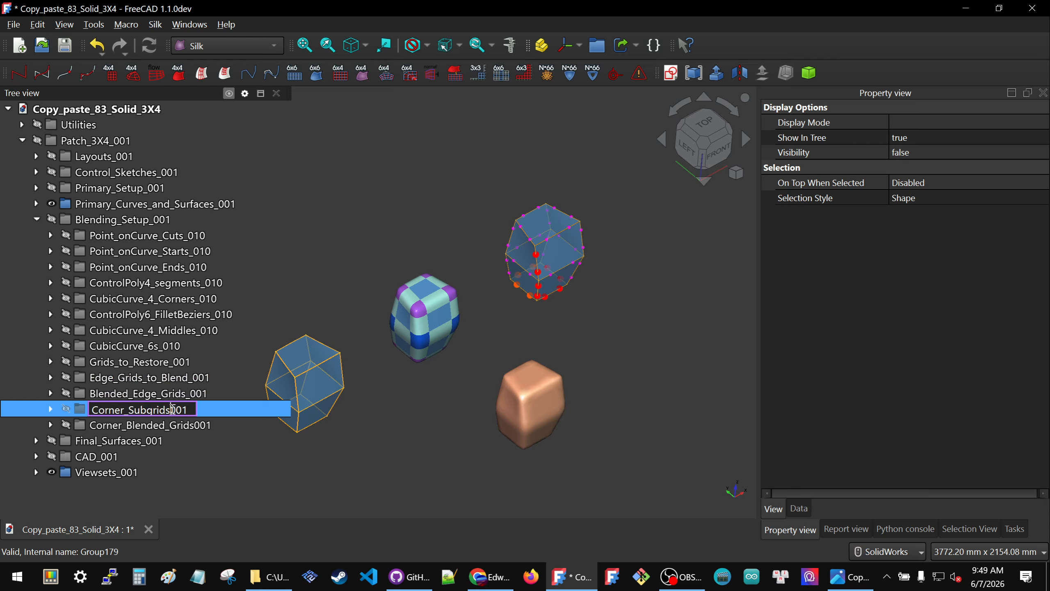
pyautogui.write('_')
pyautogui.press('Return')
# - Rename the Corner_Blended_Grids001 subgroup as Corner_Blended_Grids_001
pyautogui.click(197, 426)
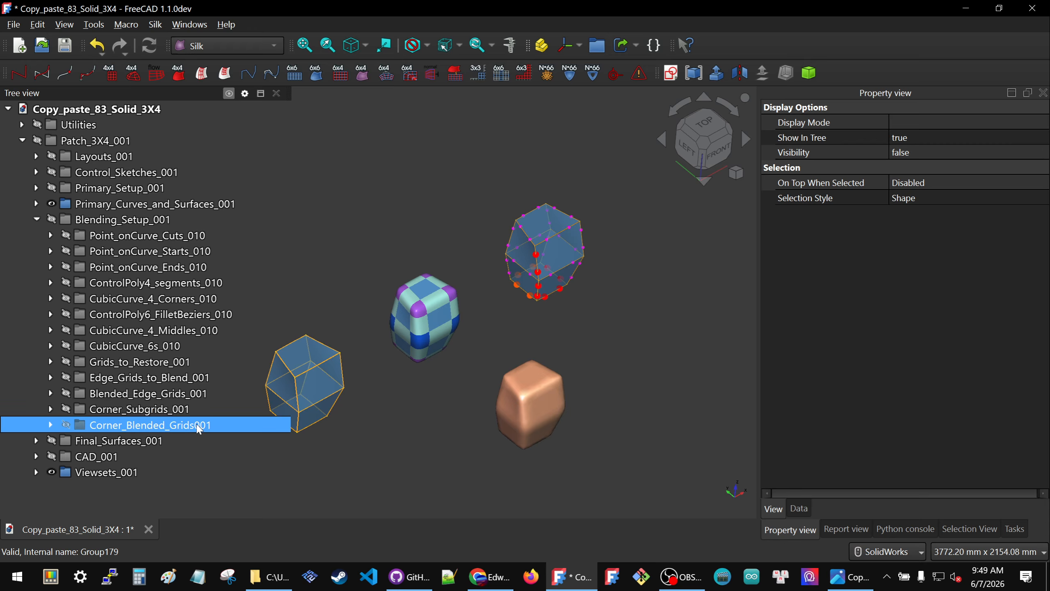
pyautogui.click(198, 429)
pyautogui.click(193, 425)
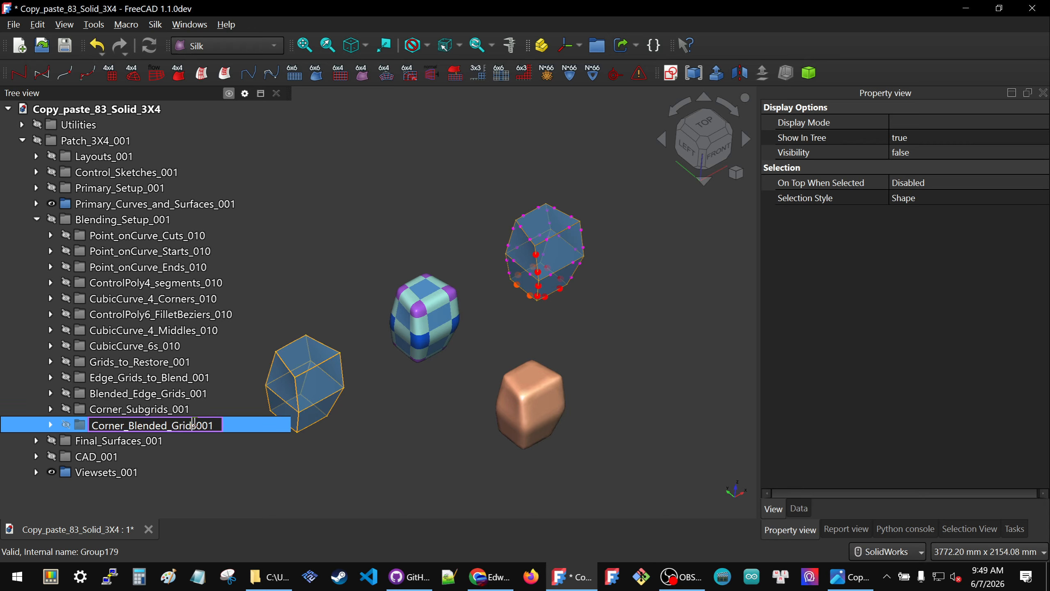
pyautogui.write('_')
pyautogui.click(227, 461)
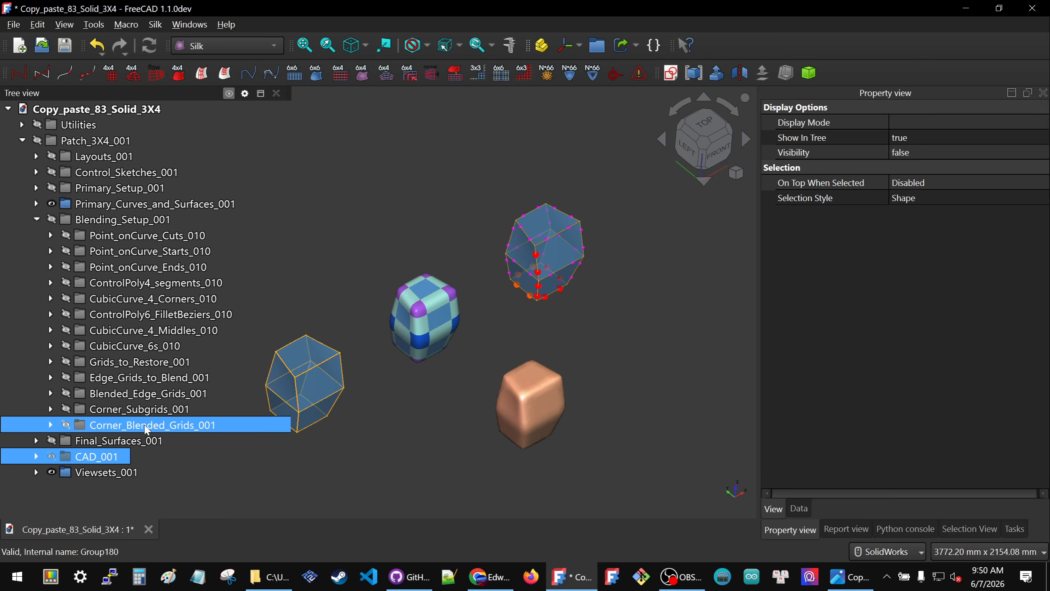
# - Expand the Corner_Blended_Grids_001 subgroup of Blending_Setup_001 to view the control grids inside it
pyautogui.click(39, 220)
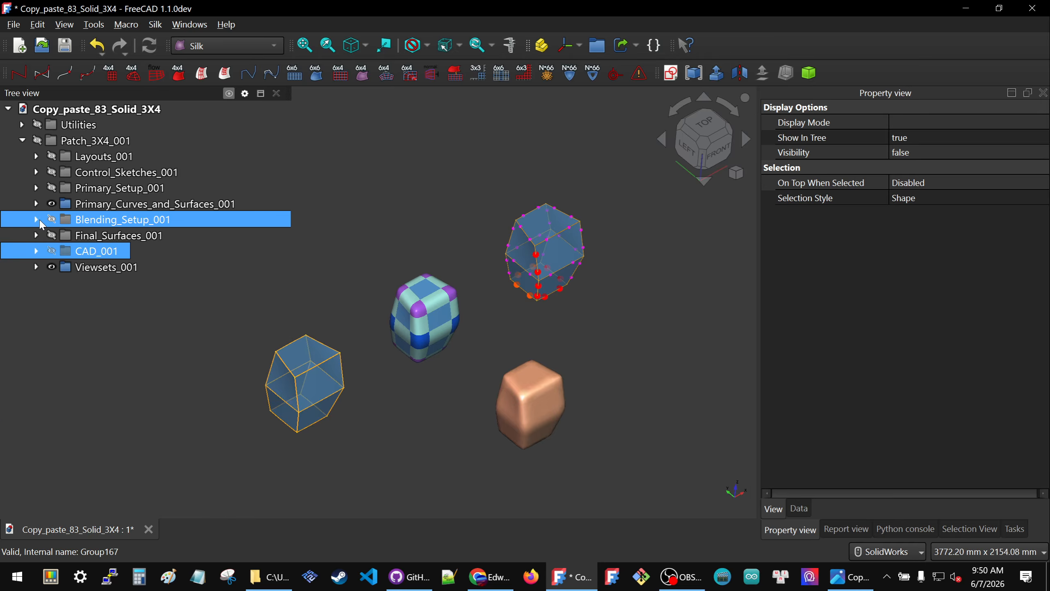
pyautogui.click(38, 220)
pyautogui.click(51, 425)
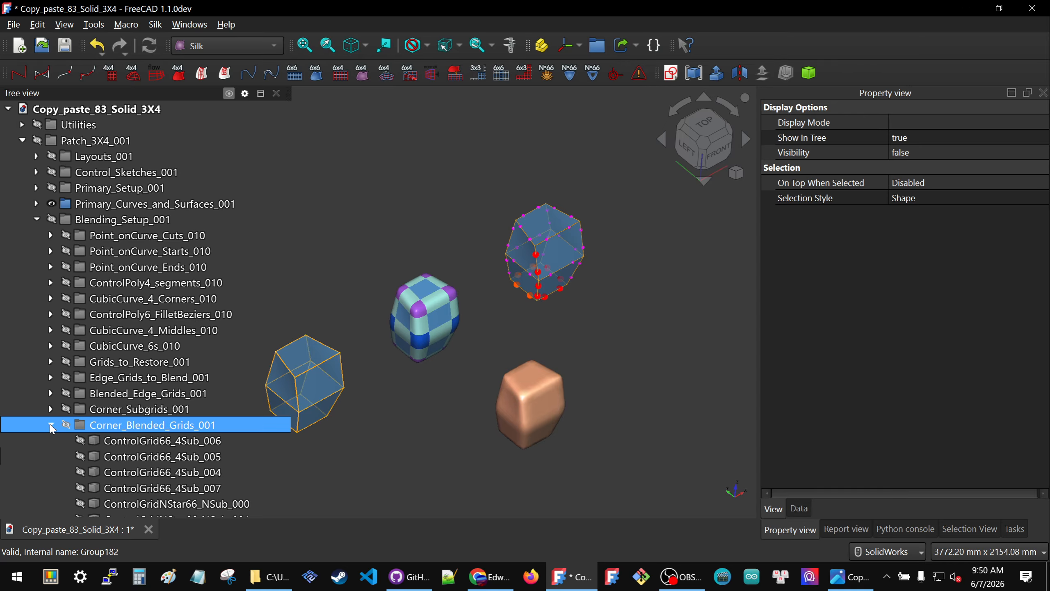
# - Look through the contents of the Corner_Blended_Grids_001 and Corner_Subgrids_001 subgroups and collapse both
pyautogui.scroll(-3, 52, 429)
pyautogui.scroll(3, 52, 437)
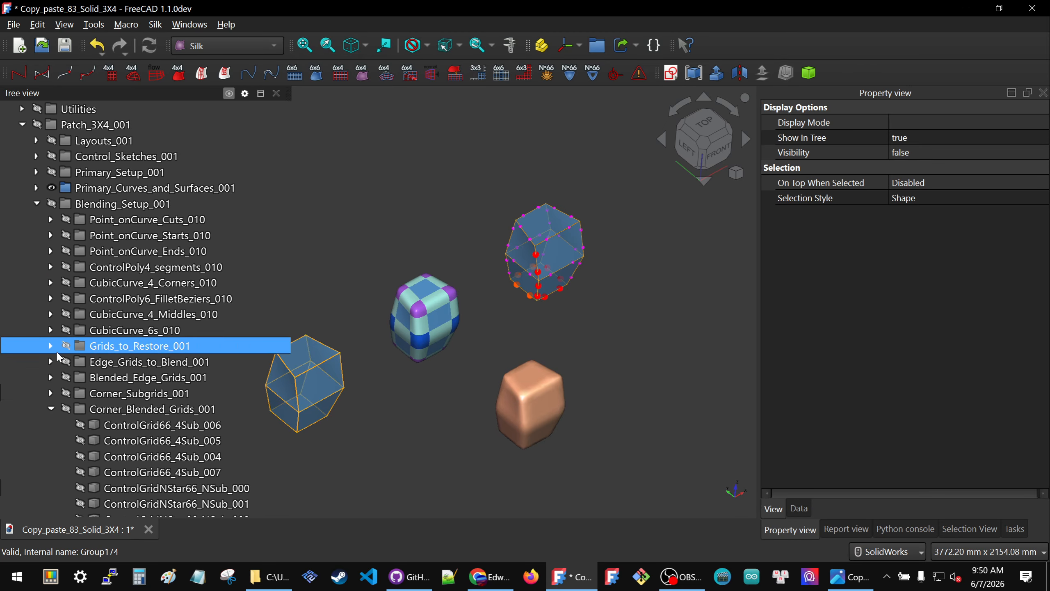
pyautogui.click(51, 409)
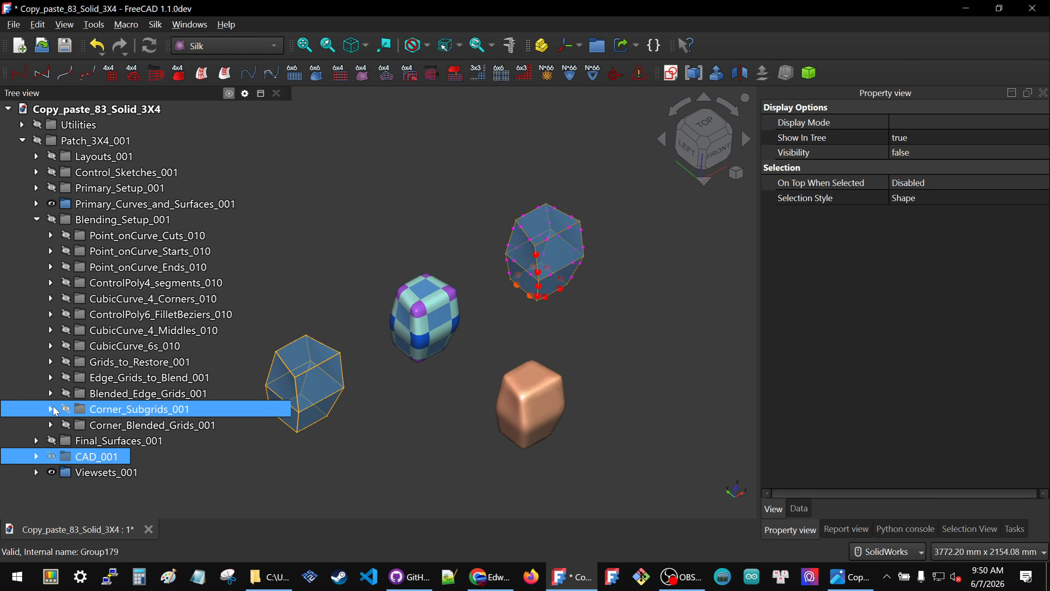
pyautogui.click(51, 409)
pyautogui.scroll(-4, 53, 407)
pyautogui.scroll(4, 52, 406)
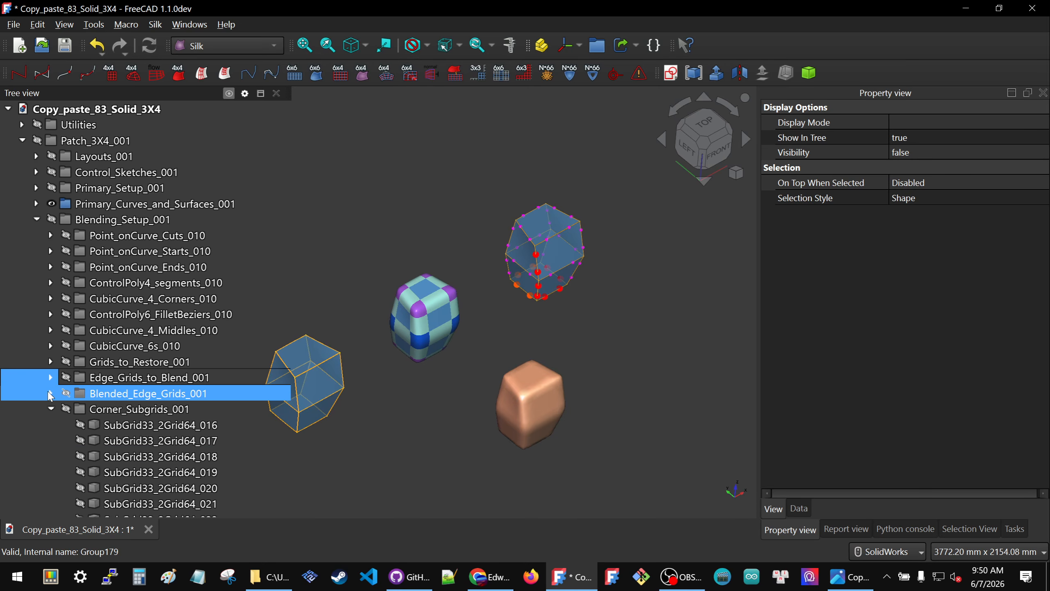
pyautogui.click(50, 406)
# - Check the contents of the Blended_Edge_Grids_001, Edge_Grids_to_Blend_001 and Grids_to_Restore_001 subgroups, and collapse the Blending_Setup_001 group
pyautogui.click(50, 396)
pyautogui.click(50, 396)
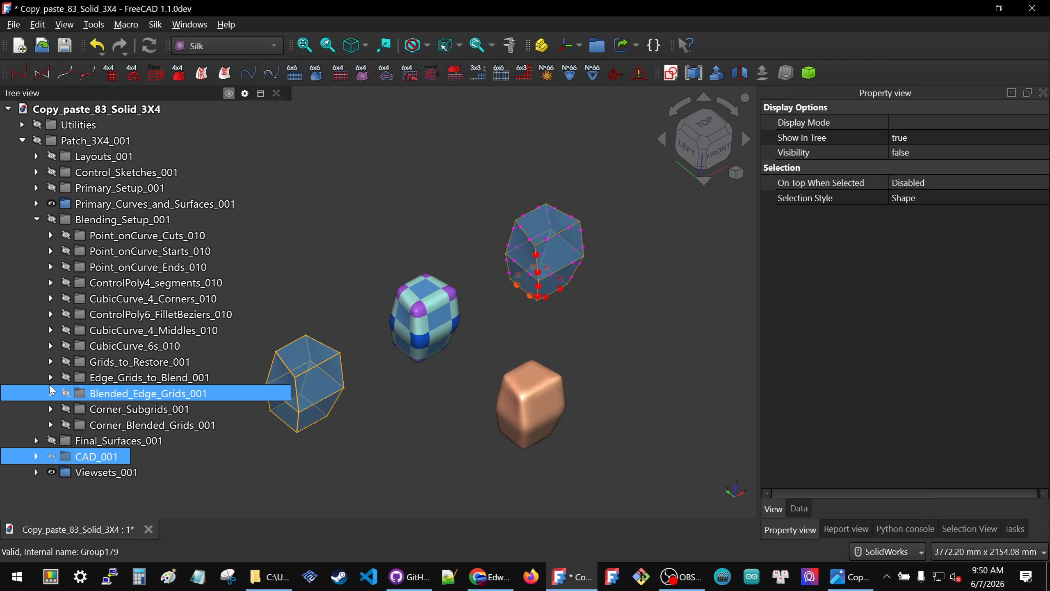
pyautogui.click(50, 382)
pyautogui.click(50, 362)
pyautogui.click(51, 362)
pyautogui.click(51, 362)
pyautogui.click(50, 377)
pyautogui.click(50, 377)
pyautogui.click(37, 218)
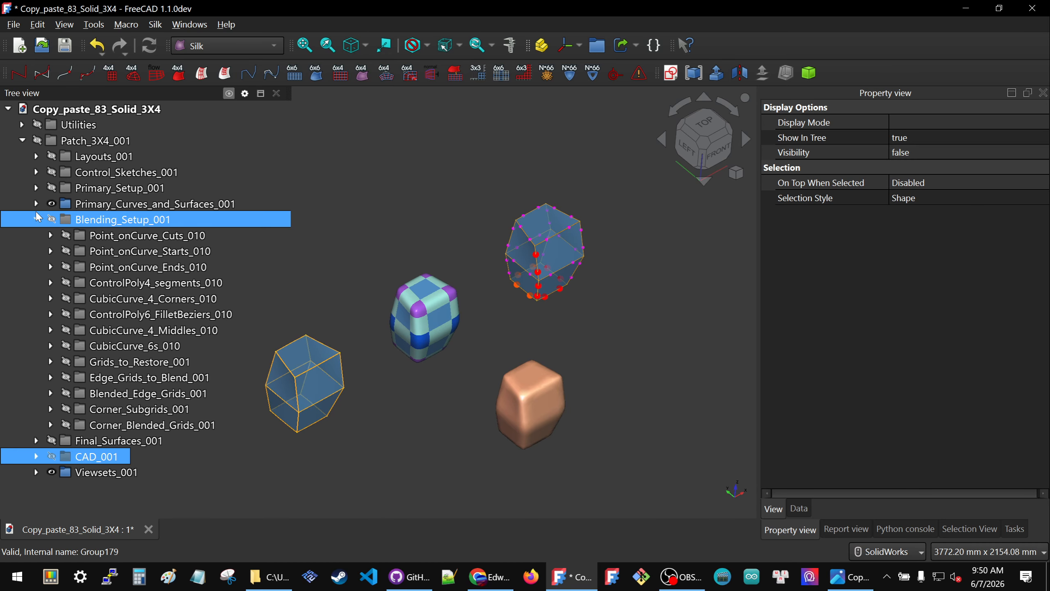
pyautogui.click(37, 219)
pyautogui.click(142, 352)
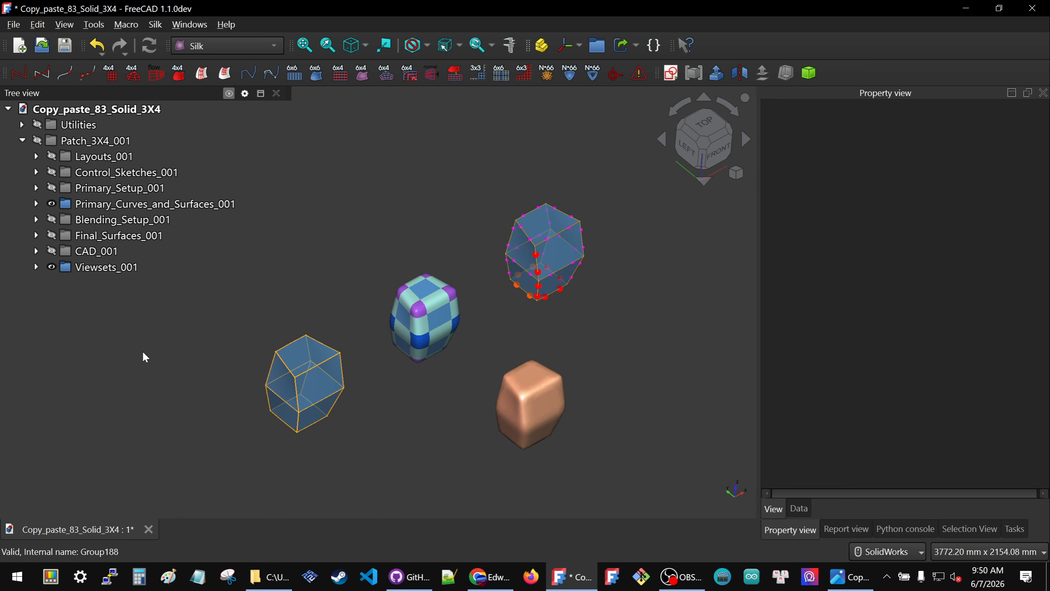
# - Expand Primary_Curves_and_Surfaces_001 and its CubicCurve_4_Fulls_010 subgroup to view the curves inside
pyautogui.click(39, 176)
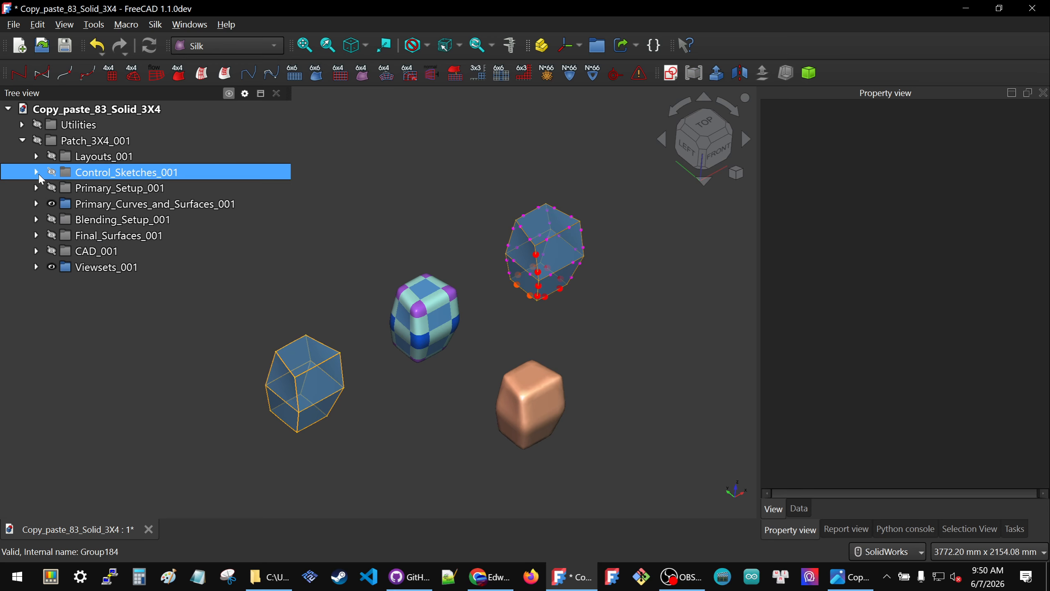
pyautogui.click(37, 188)
pyautogui.click(44, 206)
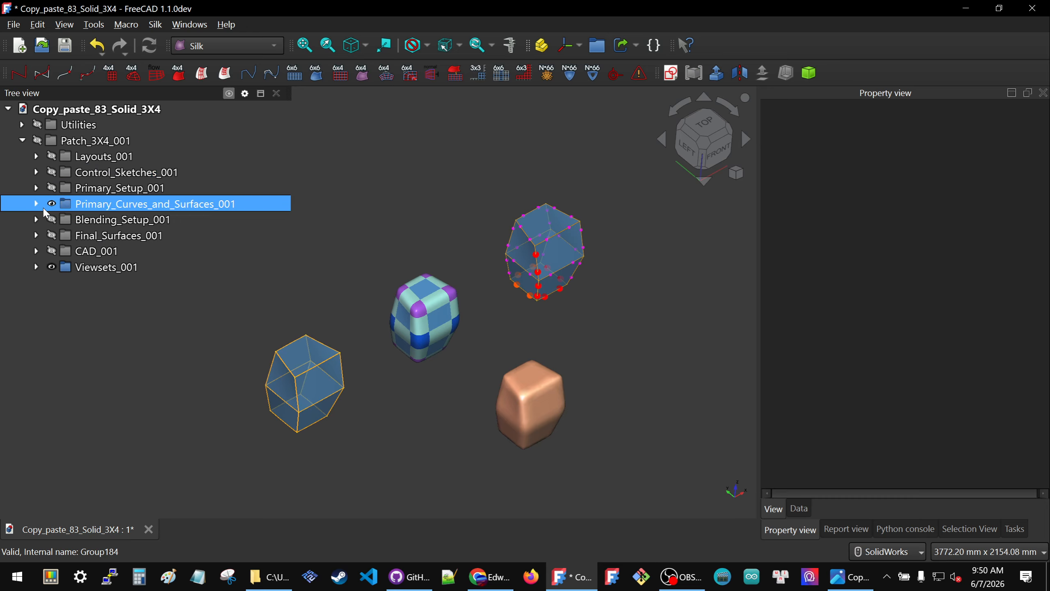
pyautogui.click(36, 203)
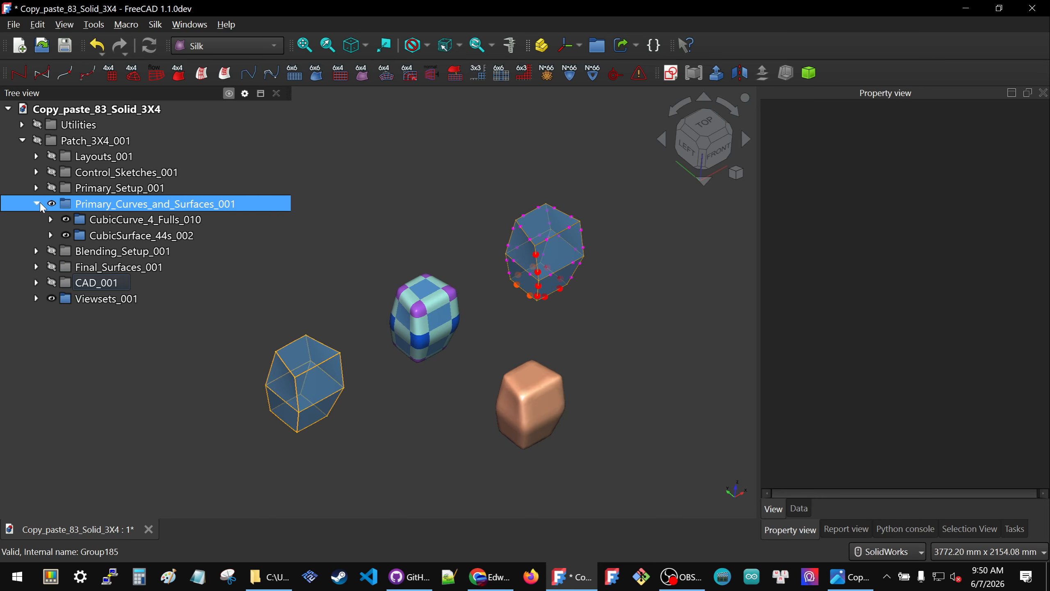
pyautogui.click(70, 250)
pyautogui.click(72, 236)
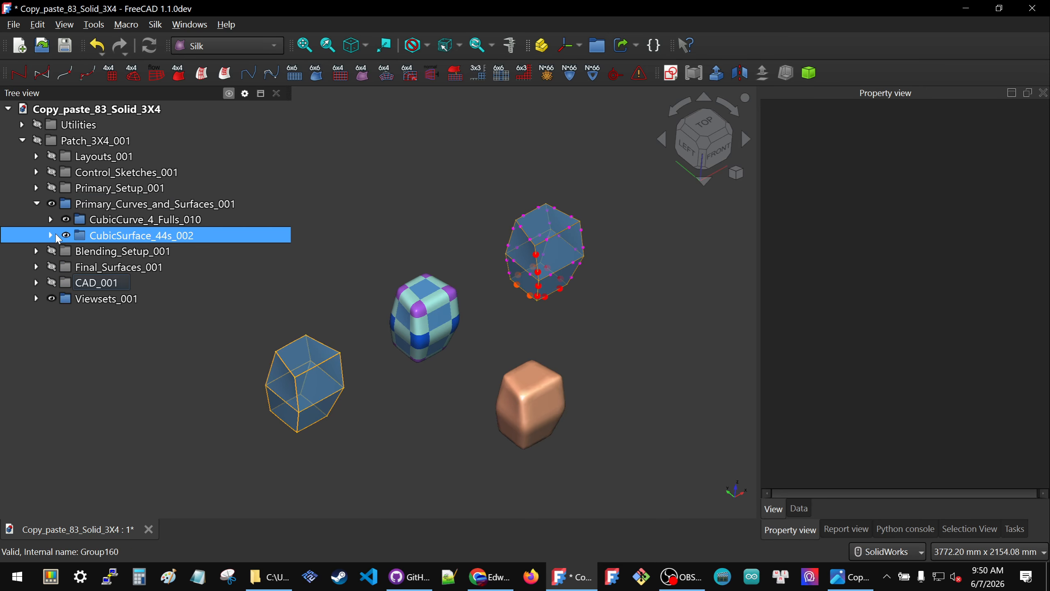
pyautogui.click(57, 222)
pyautogui.click(55, 220)
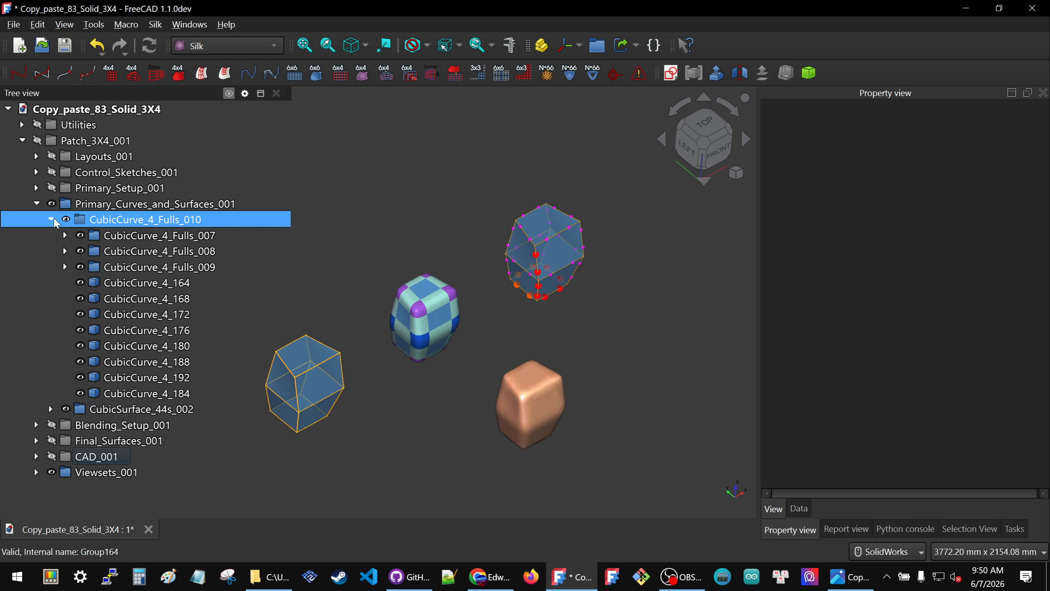
# - Identify curves CubicCurve_4_164 to CubicCurve_4_176 in the model by toggling their visibility off and on, and collapse the Primary_Curves_and_Surfaces_001 group
pyautogui.click(132, 235)
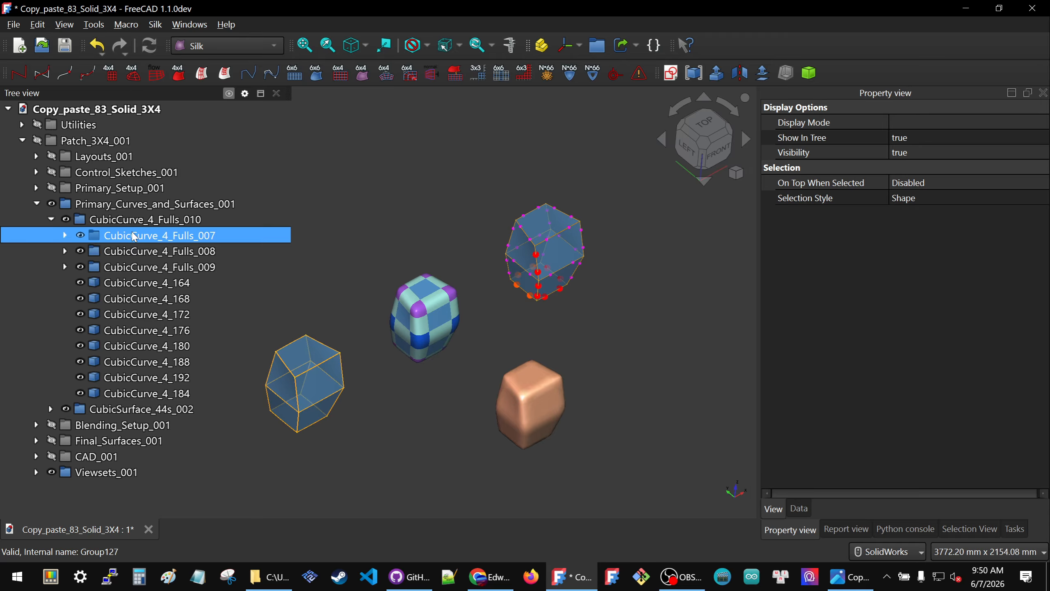
pyautogui.click(133, 282)
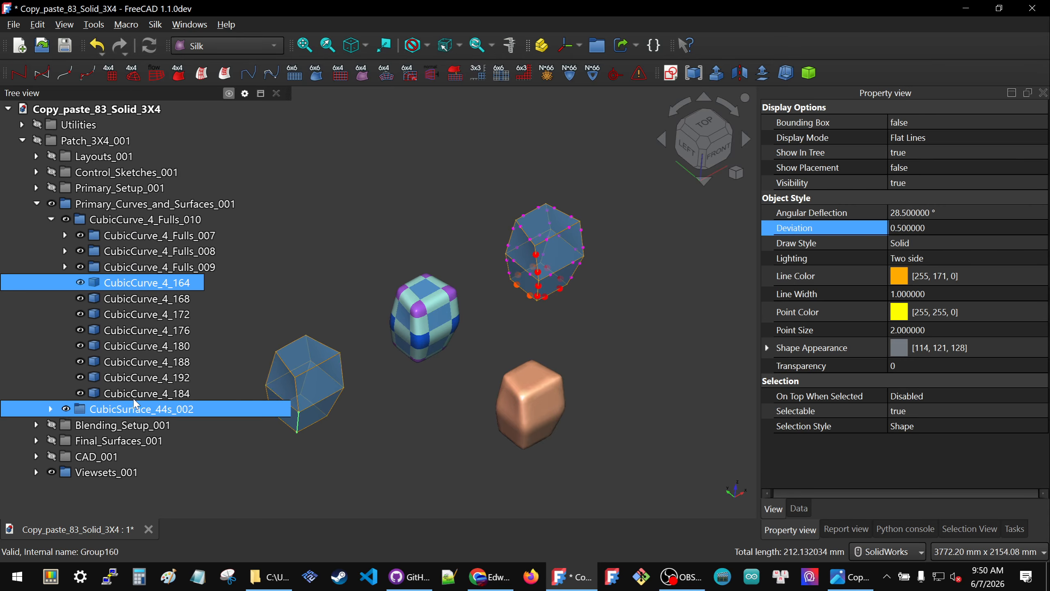
pyautogui.keyDown('shift'); pyautogui.click(136, 332); pyautogui.keyUp('shift')
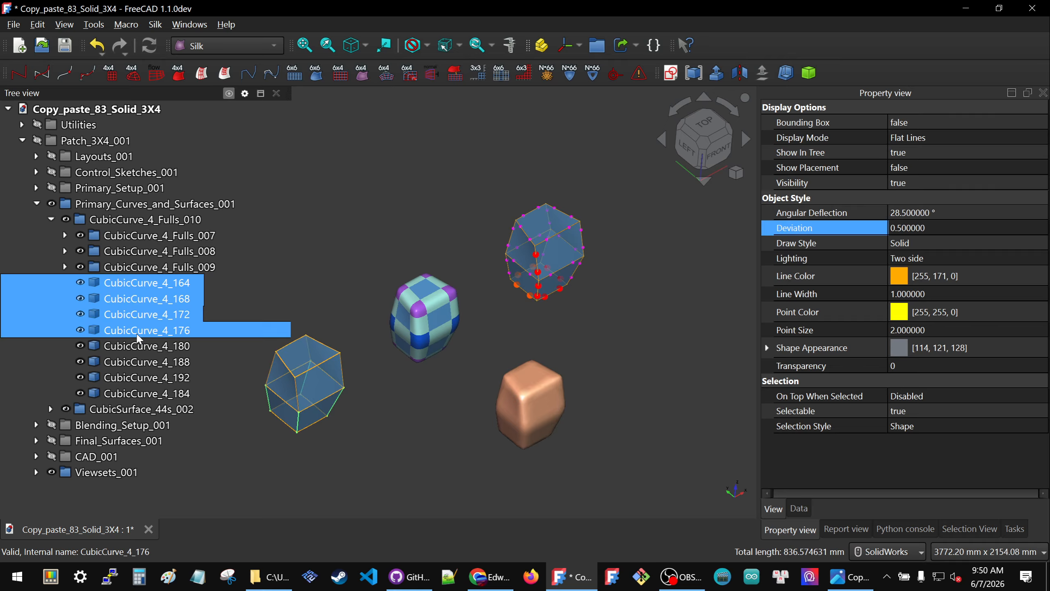
pyautogui.press('space')
pyautogui.press('space')
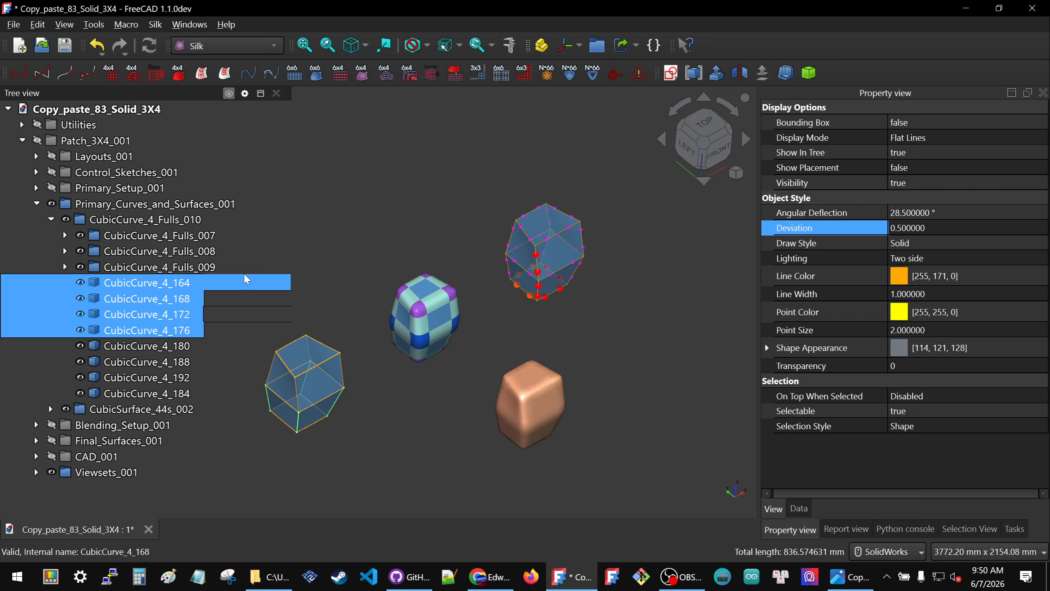
pyautogui.click(178, 248)
pyautogui.click(51, 219)
pyautogui.click(37, 204)
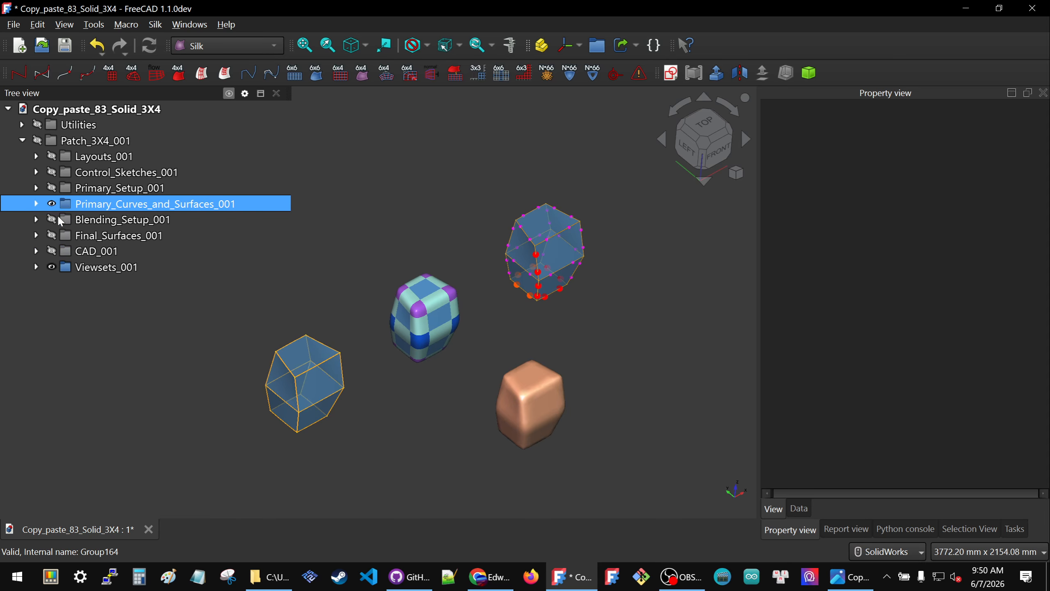
# - Rename the View_Blending_Cut_Points001 subgroup in Viewsets_001 as View_Blending_Cut_Points_001
pyautogui.click(59, 250)
pyautogui.click(59, 266)
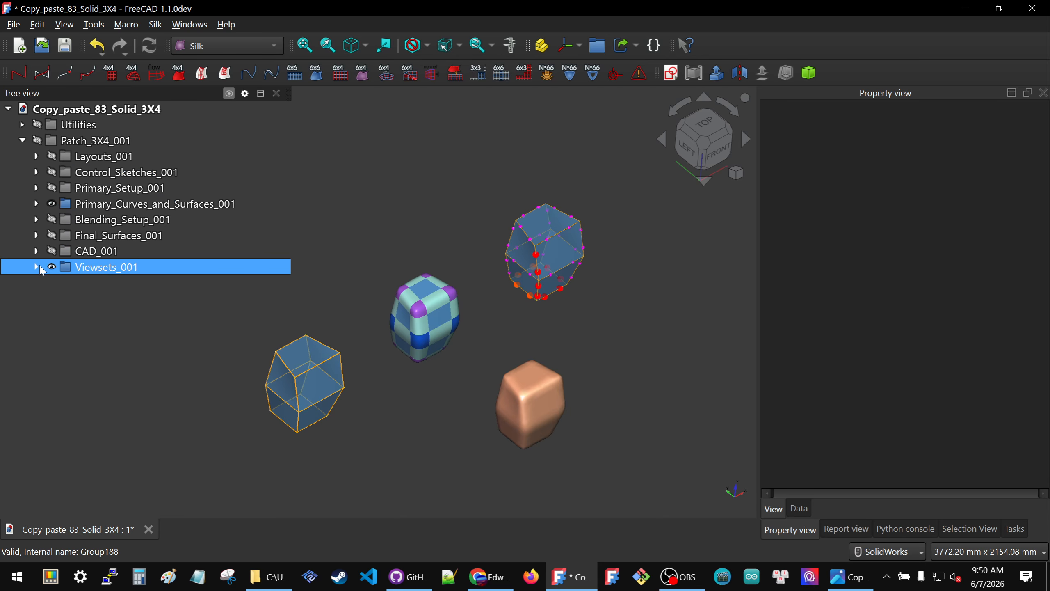
pyautogui.click(37, 266)
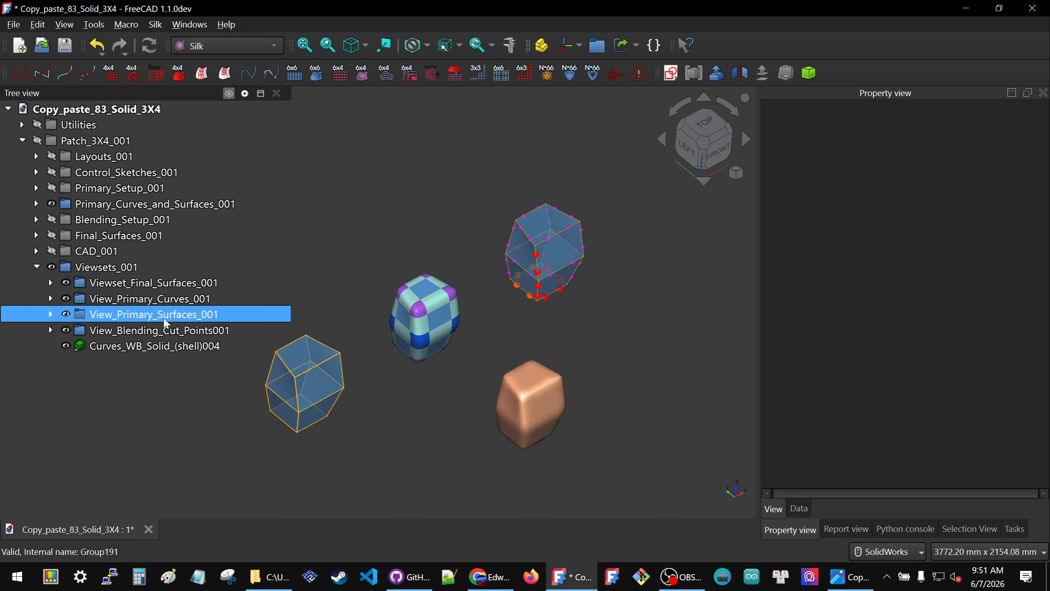
pyautogui.click(196, 331)
pyautogui.click(209, 330)
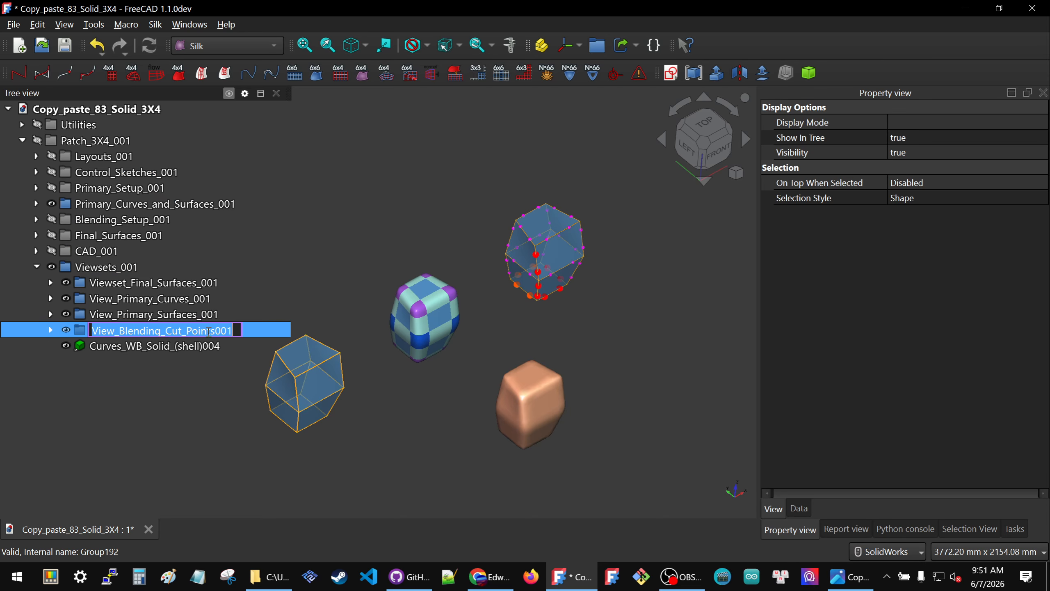
pyautogui.click(215, 329)
pyautogui.write('_')
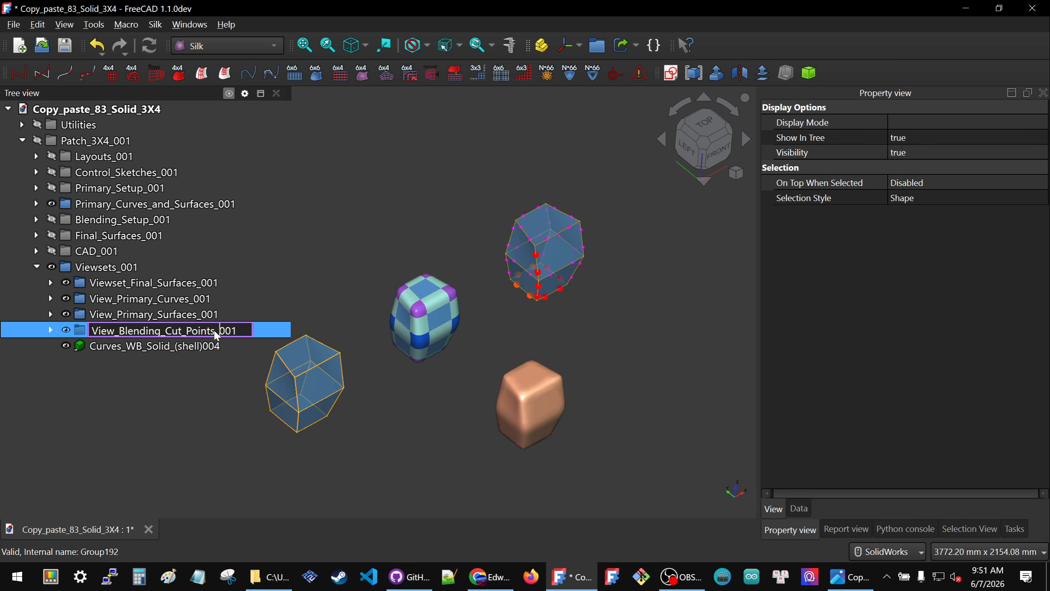
pyautogui.press('Return')
# - Rename the linked solid Curves_WB_Solid_(shell)004 in Viewsets_001 as Curves_WB_Solid_002
pyautogui.click(197, 346)
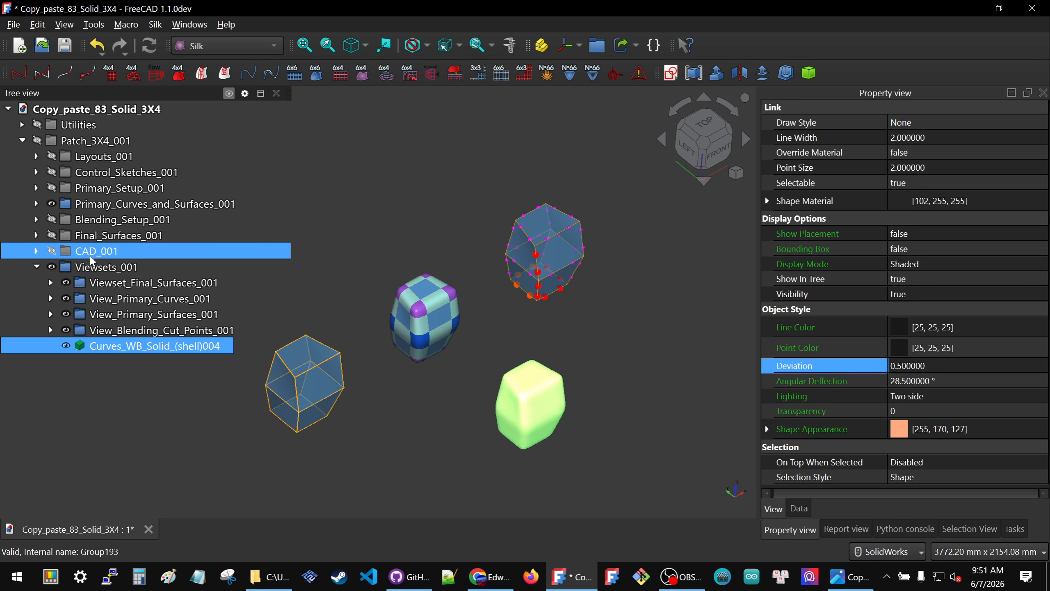
pyautogui.click(36, 251)
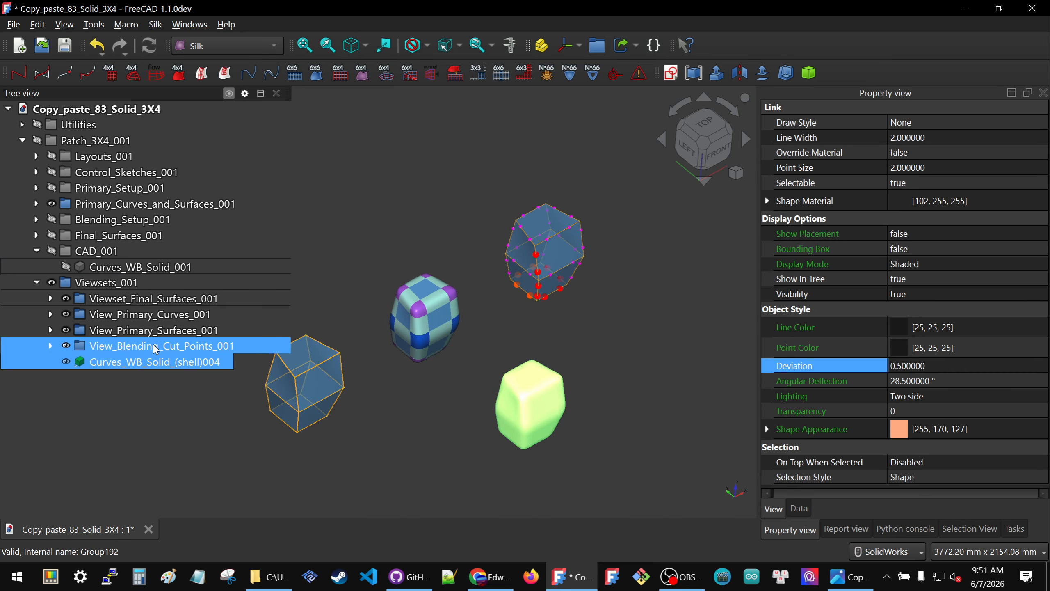
pyautogui.click(163, 364)
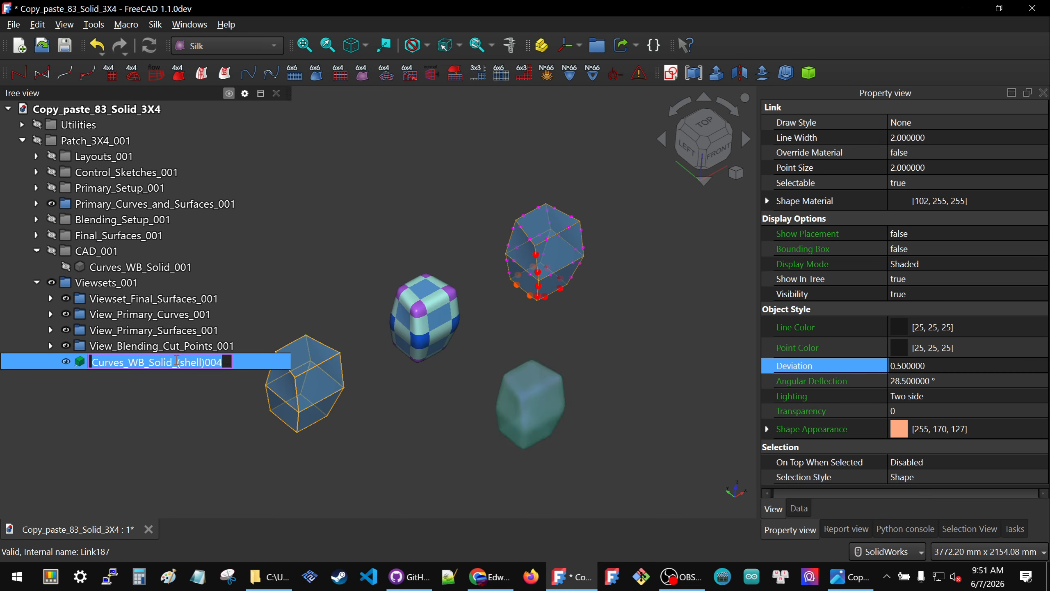
pyautogui.moveTo(176, 361); pyautogui.dragTo(198, 361)
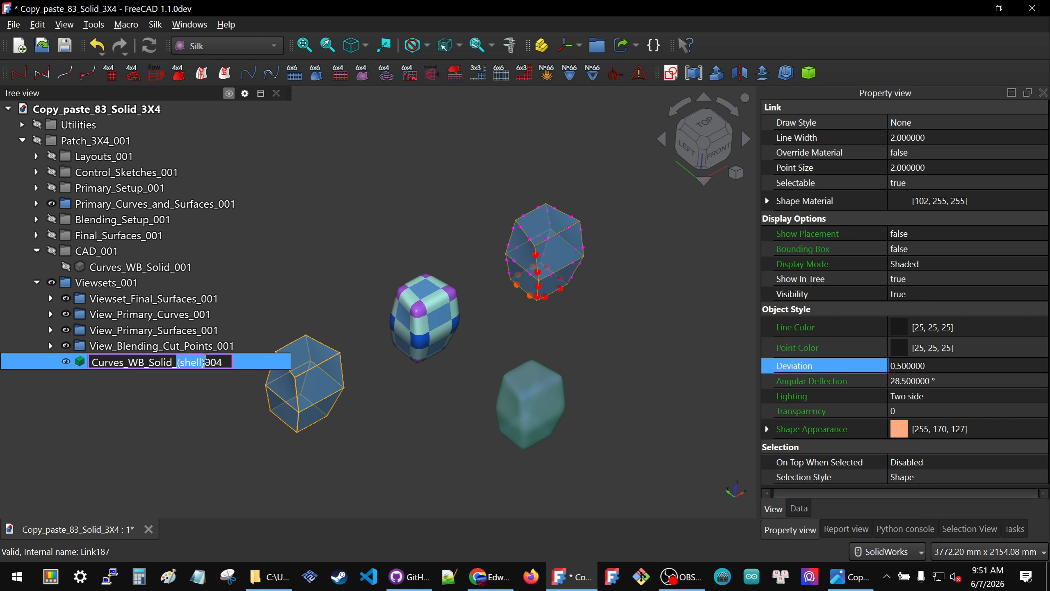
pyautogui.press('BackSpace')
pyautogui.moveTo(191, 362); pyautogui.dragTo(199, 363)
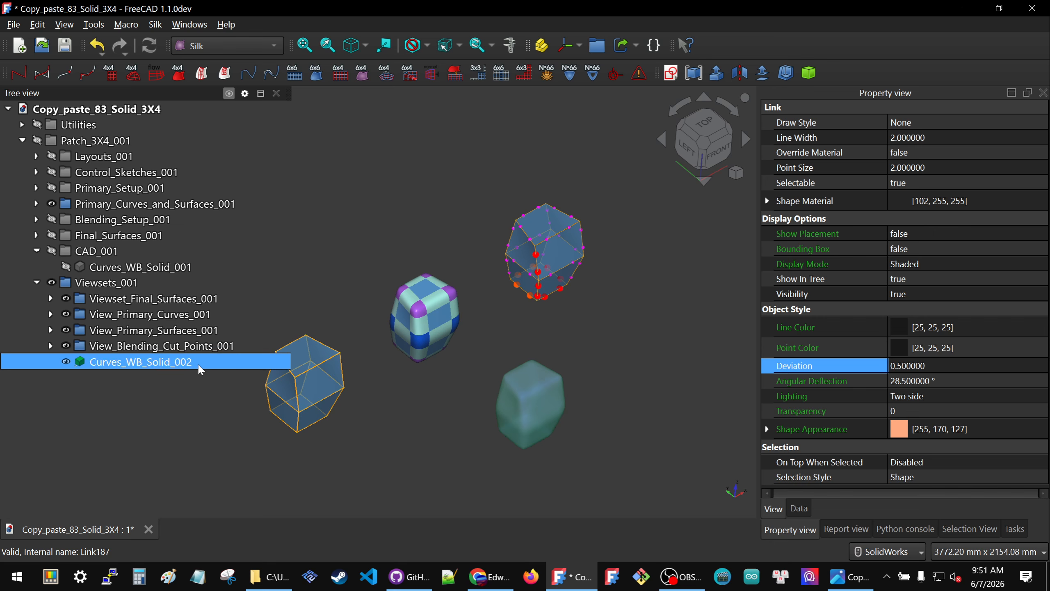
pyautogui.press('Return')
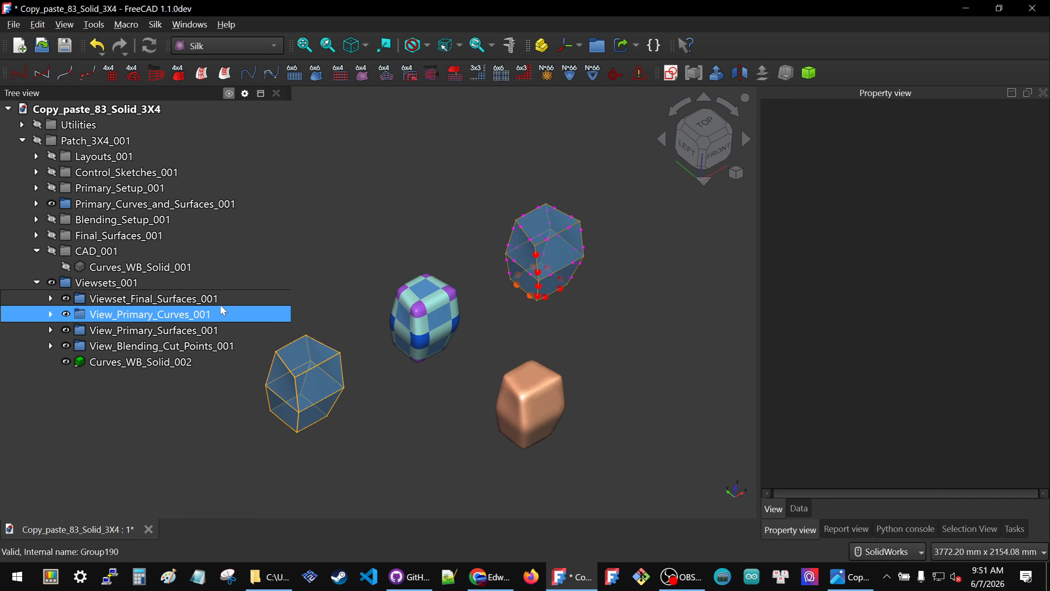
# - Collapse the CAD_001 and Viewsets_001 groups and rename the top-level group Patch_3X4_001 as Solid_3X4_000
pyautogui.click(37, 251)
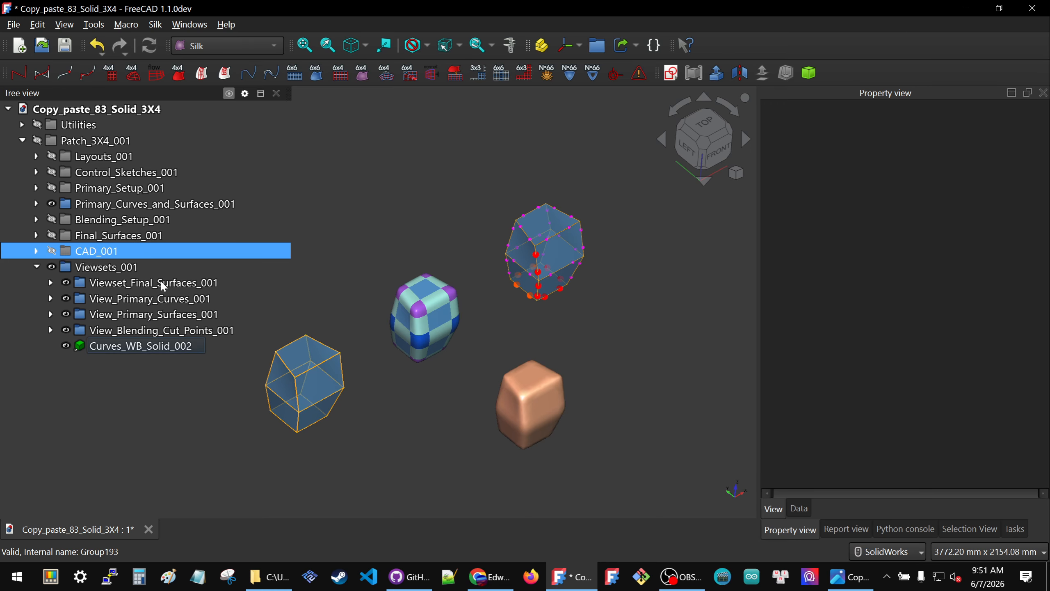
pyautogui.click(36, 267)
pyautogui.click(71, 141)
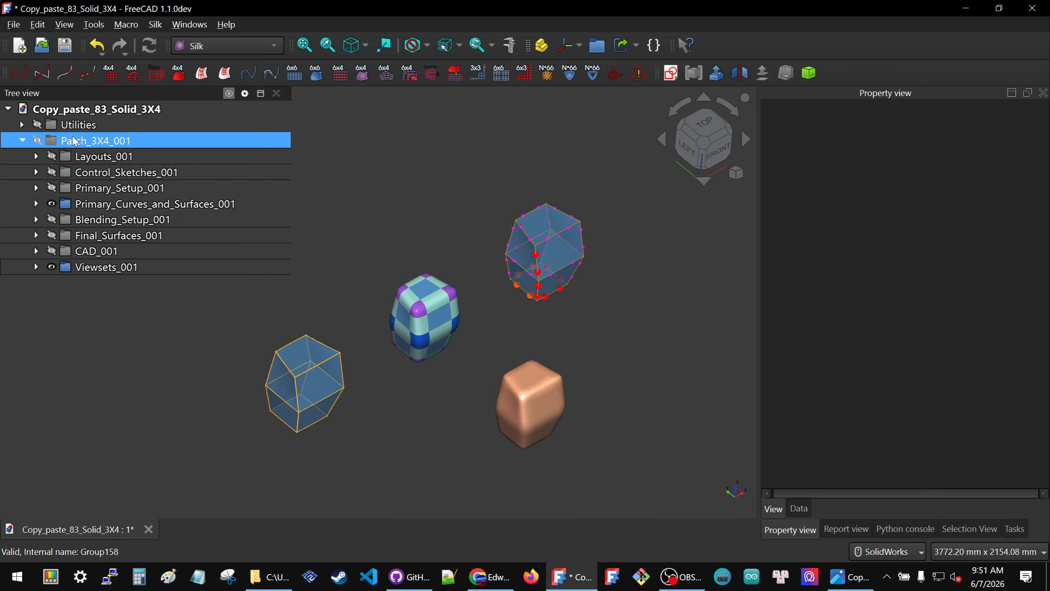
pyautogui.click(71, 141)
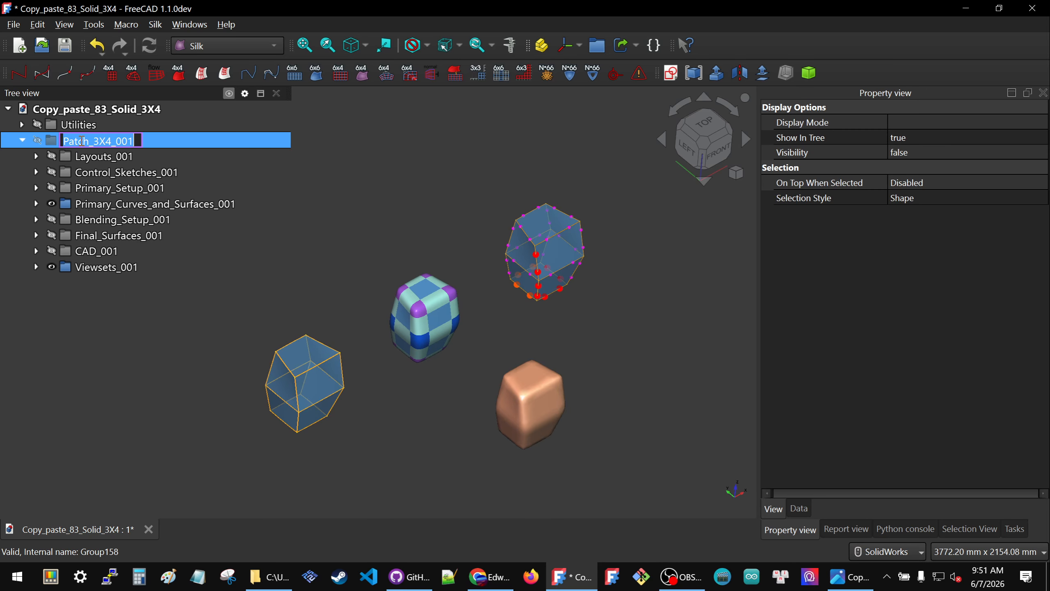
pyautogui.moveTo(90, 139); pyautogui.dragTo(54, 149)
pyautogui.write('Solid')
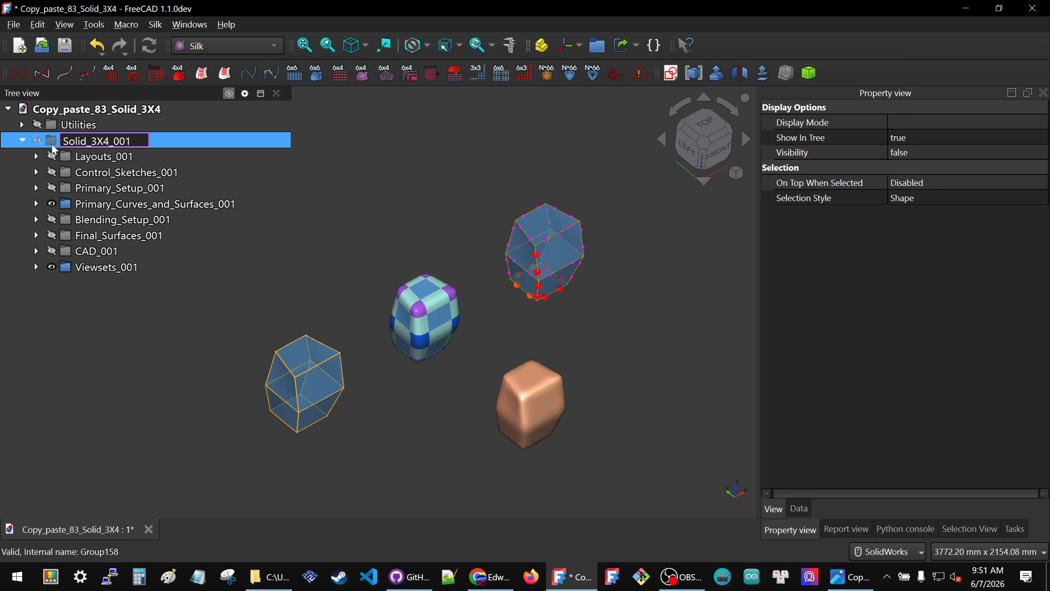
pyautogui.moveTo(126, 141); pyautogui.dragTo(133, 141)
pyautogui.write('0')
pyautogui.click(148, 329)
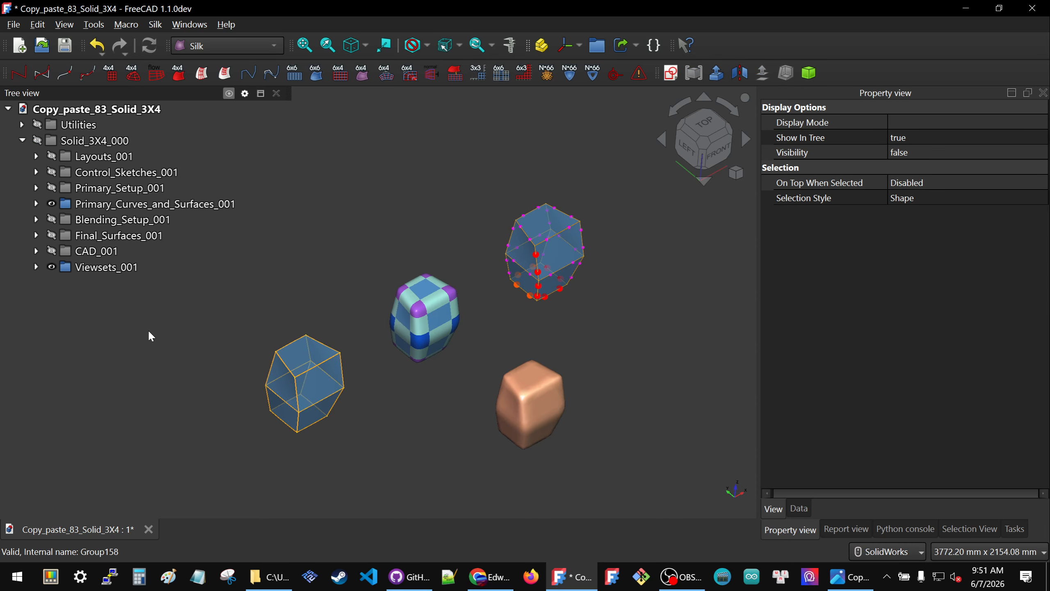
# - Collapse the Solid_3X4_000 group and move it into the Utilities group
pyautogui.click(22, 140)
pyautogui.moveTo(50, 142); pyautogui.dragTo(48, 132)
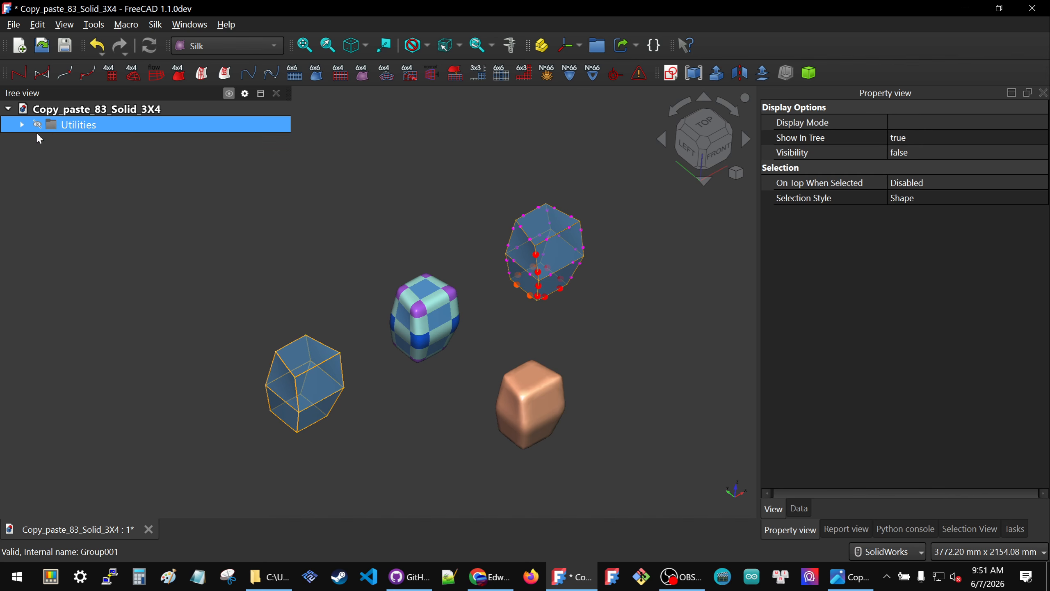
pyautogui.click(150, 331)
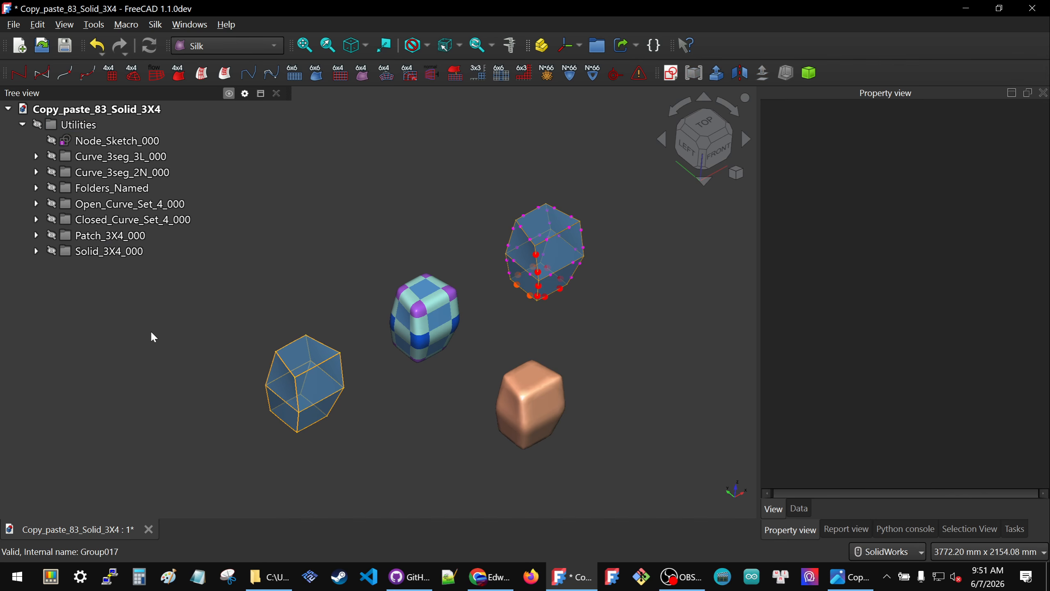
pyautogui.click(81, 248)
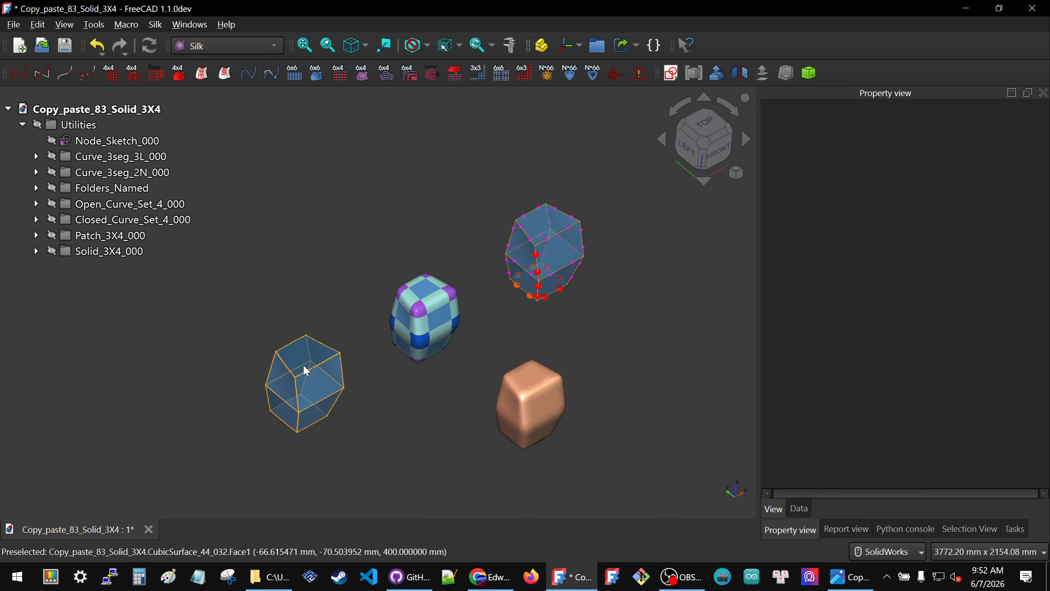
pyautogui.click(88, 253)
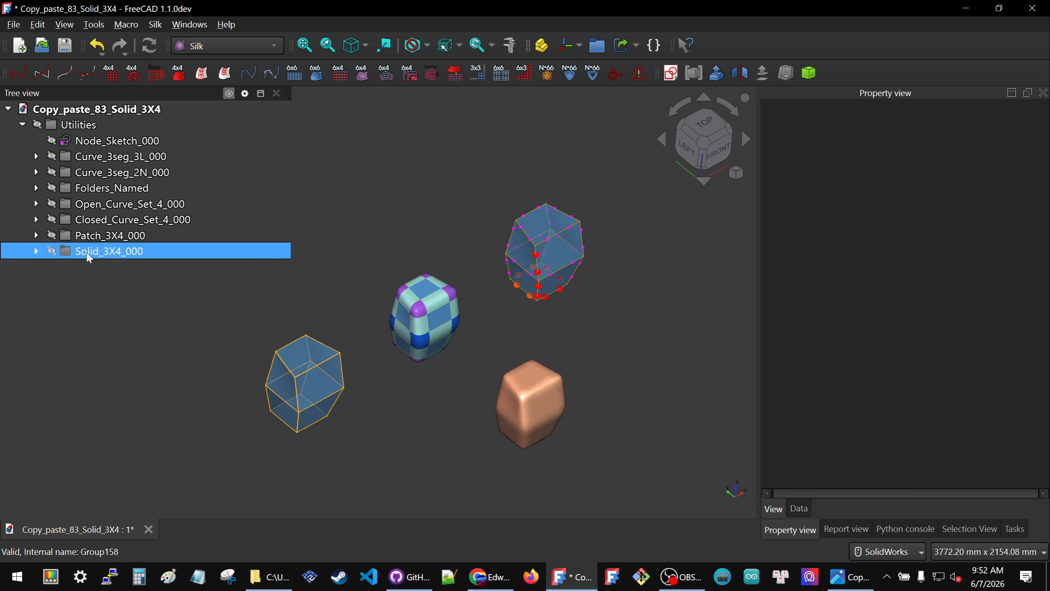
# - Save a copy of the document as Copy_paste_83_Solid_3X4_Utilities.FCStd in the Copy_Paste folder
pyautogui.scroll(2, 430, 360)
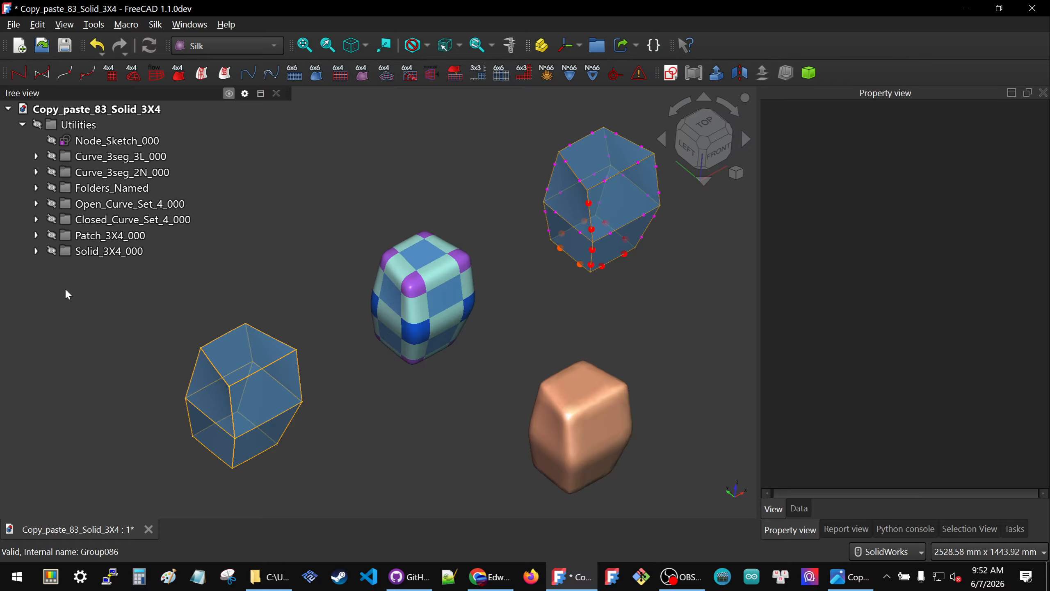
pyautogui.hotkey('ctrl', 'shift', 's')
pyautogui.scroll(-5, 554, 332)
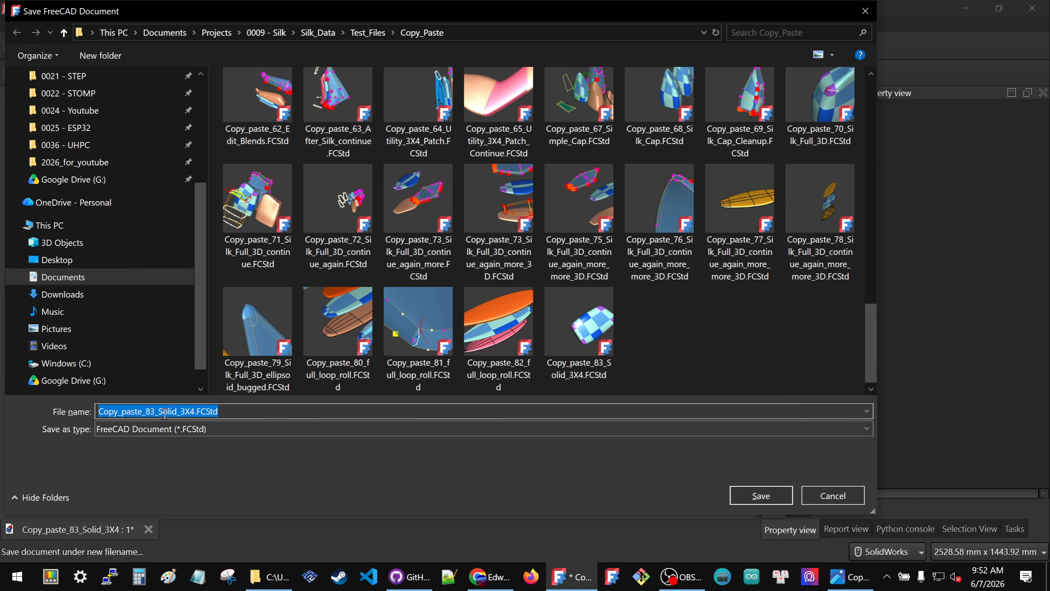
pyautogui.click(196, 411)
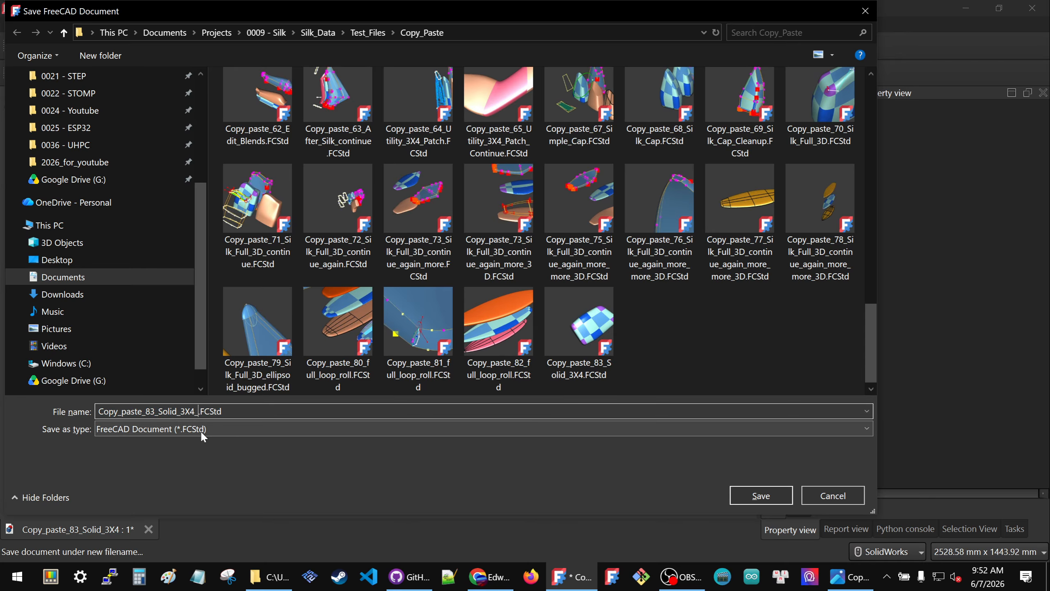
pyautogui.write('_Utilities')
pyautogui.click(764, 498)
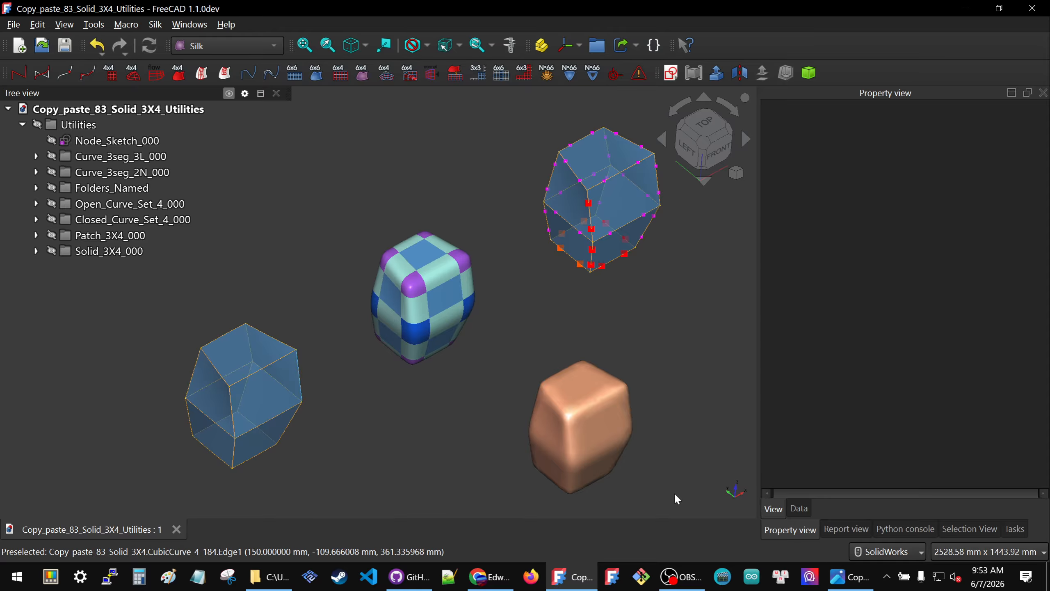
# - Switch to the image viewer showing Copy_paste_82_full_loop_roll_06.png and close it to return to the FreeCAD document
pyautogui.click(850, 576)
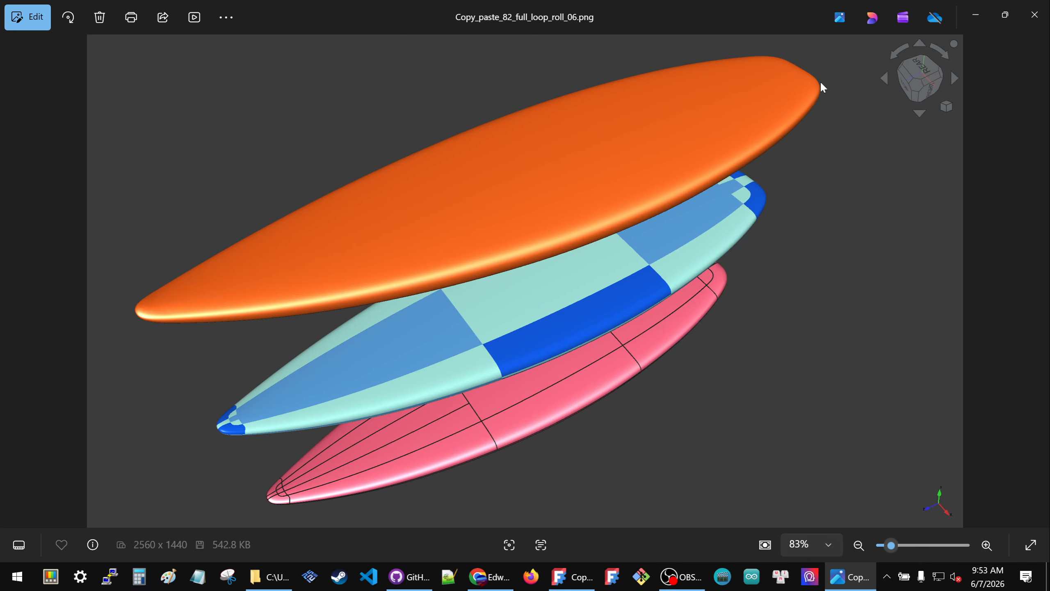
pyautogui.click(1035, 14)
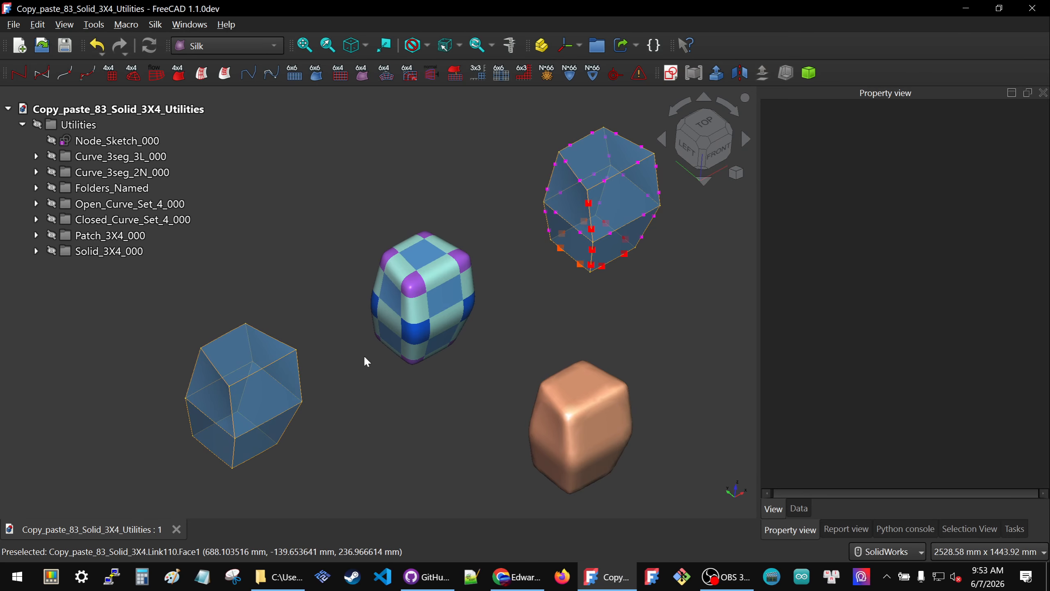